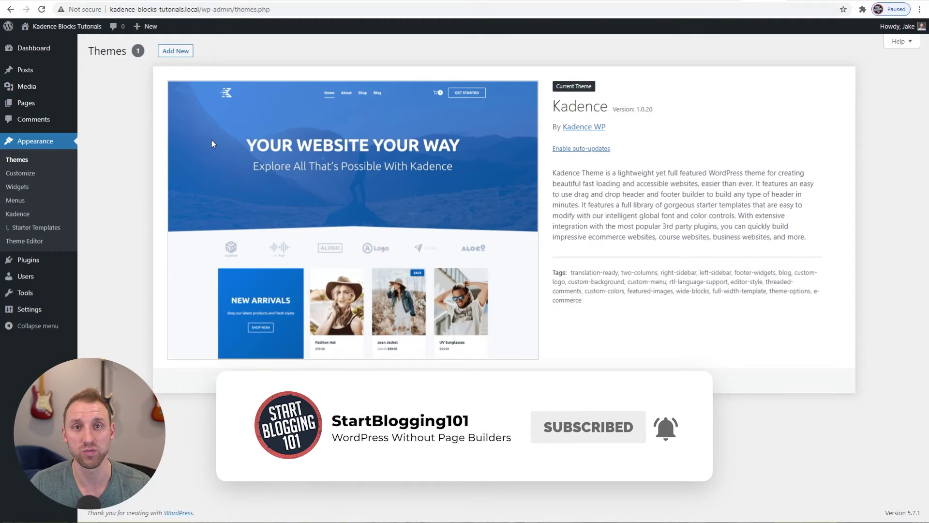
Check the installed plugins, and open the general typography settings in the theme customizer
left_click(105, 252)
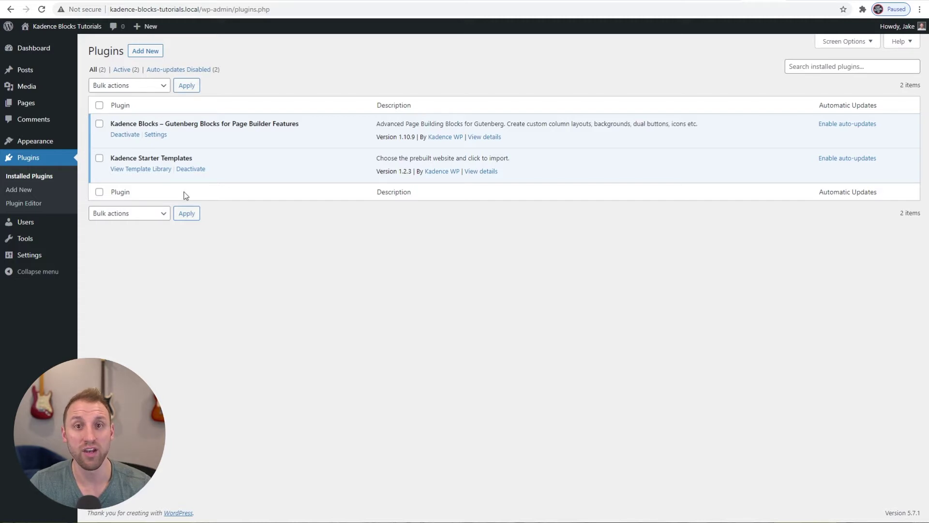
mouse_move(47, 143)
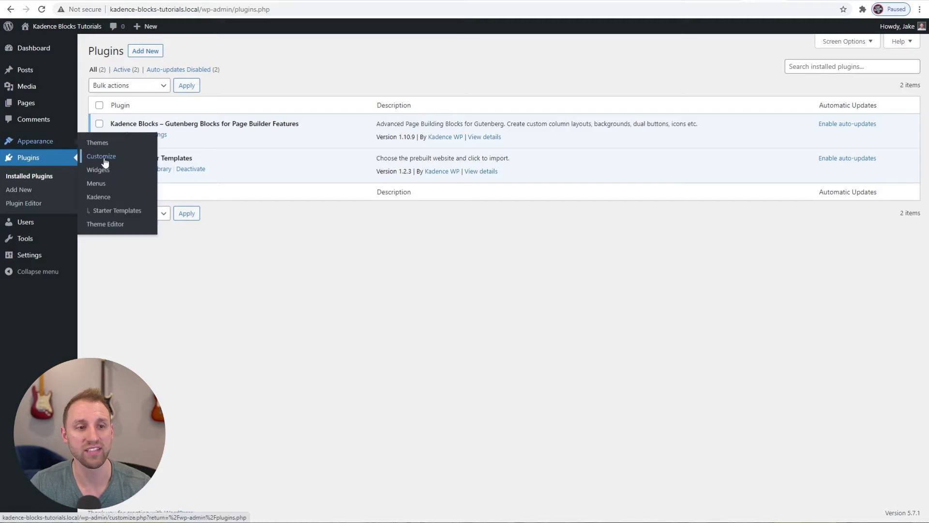
left_click(104, 160)
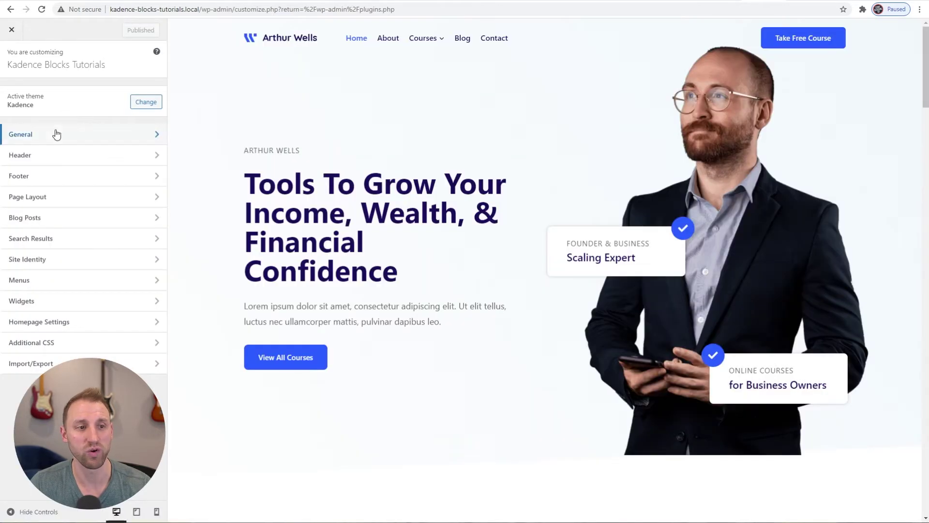
left_click(58, 140)
left_click(54, 181)
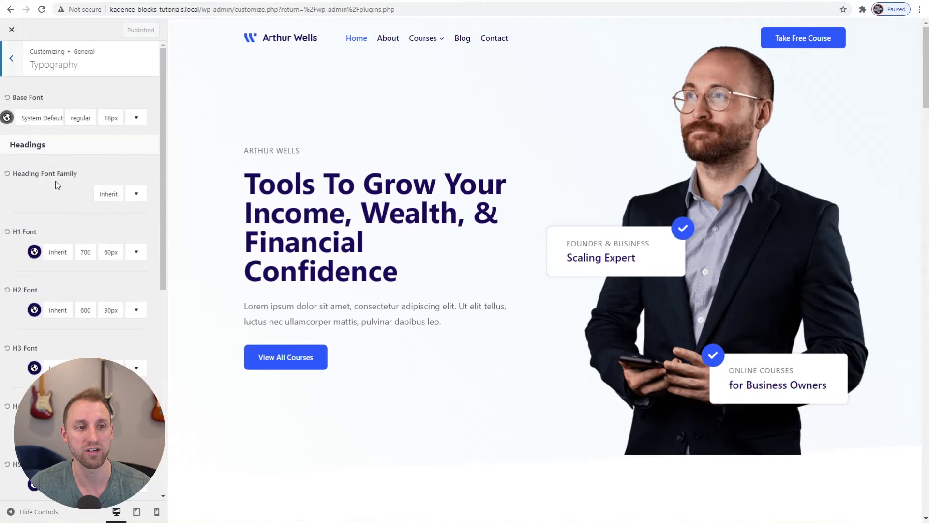
Examine the available font families and font styles for the base font in the typography settings
left_click(41, 123)
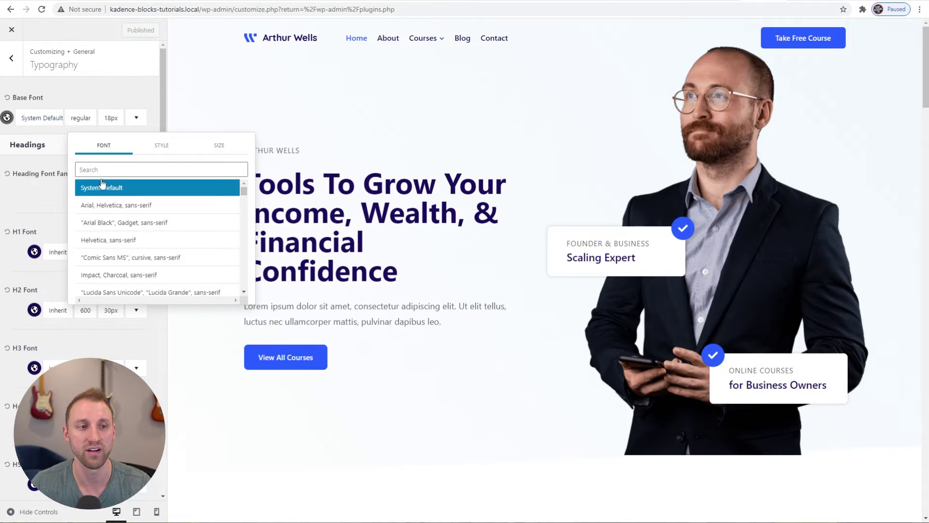
left_click(85, 100)
left_click(81, 118)
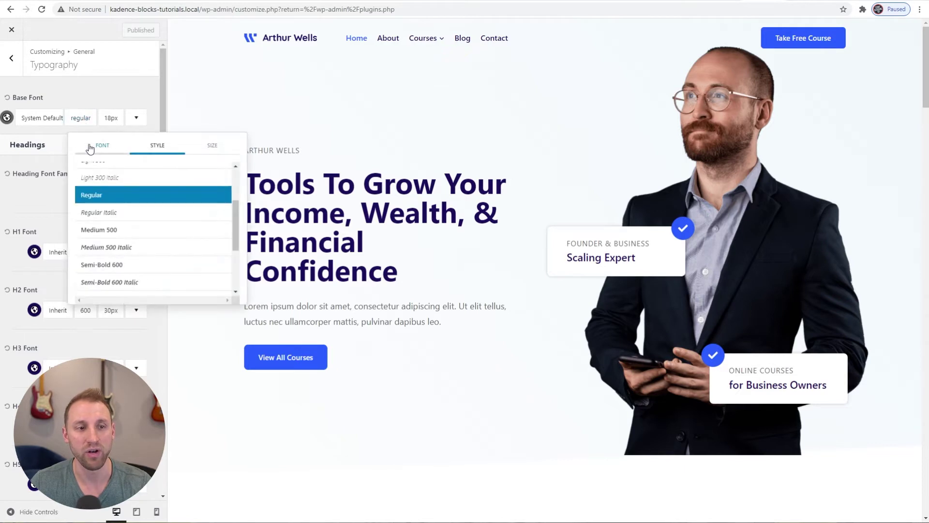
scroll(140, 222, "up", 3)
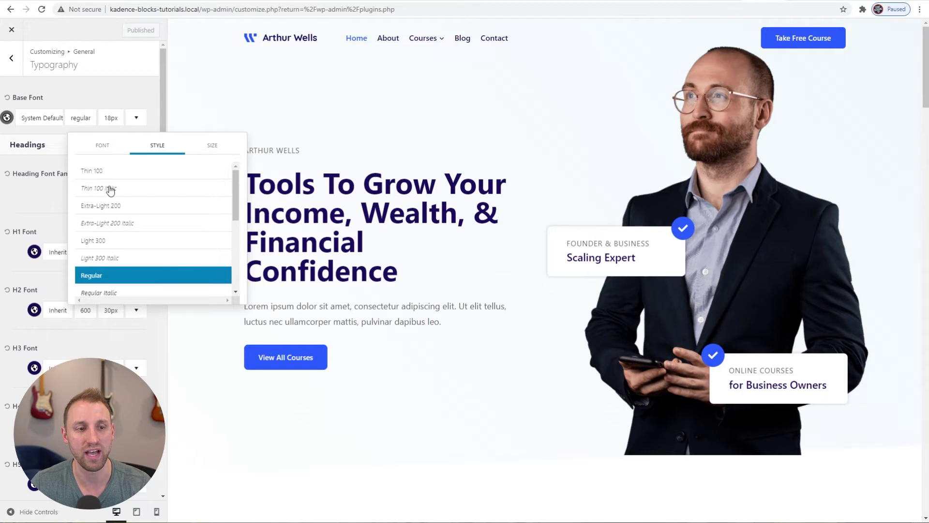
scroll(119, 220, "down", 4)
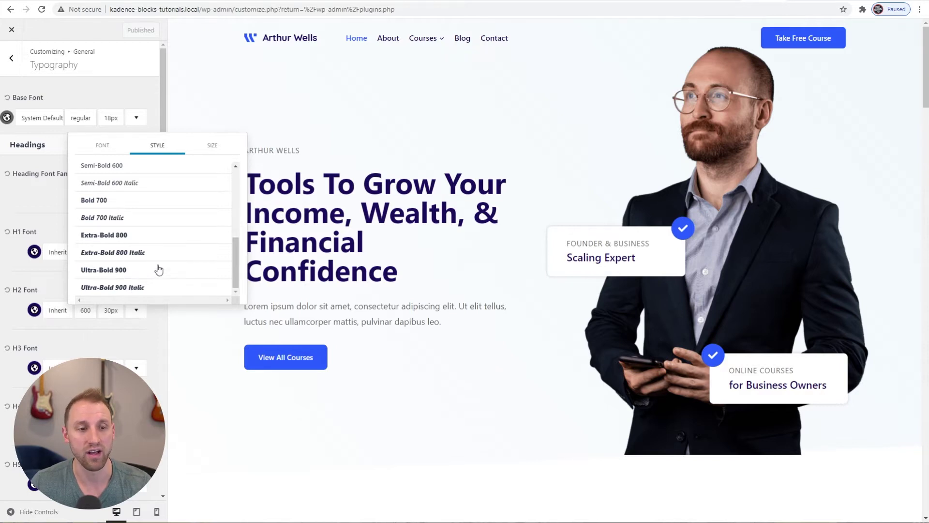
scroll(136, 242, "up", 3)
scroll(134, 243, "up", 2)
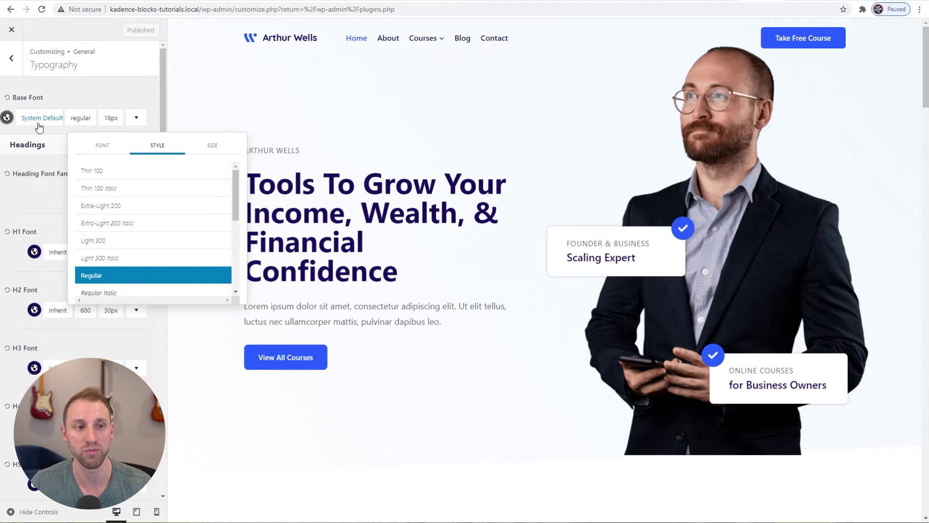
left_click(62, 142)
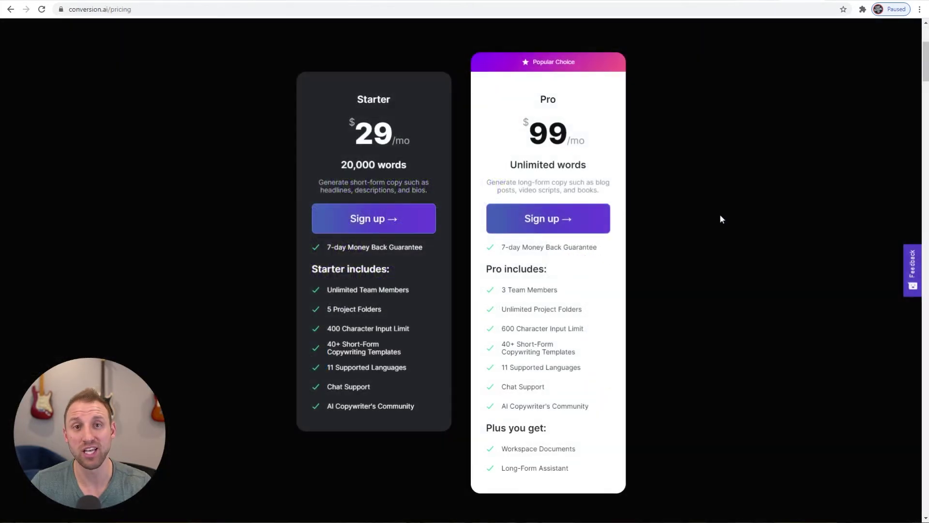
Review the Starter and Pro plans on the Conversion.ai pricing page
scroll(719, 214, "up", 4)
scroll(721, 220, "up", 1)
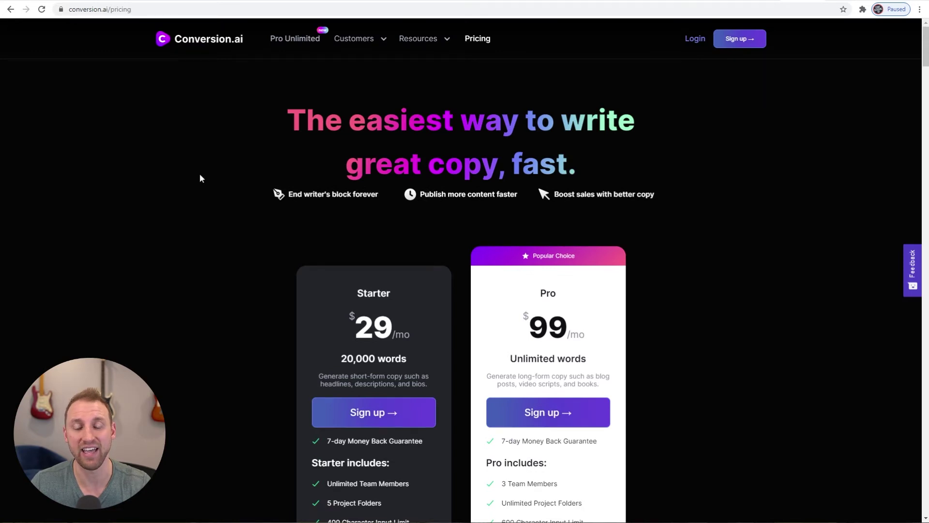
scroll(280, 242, "down", 4)
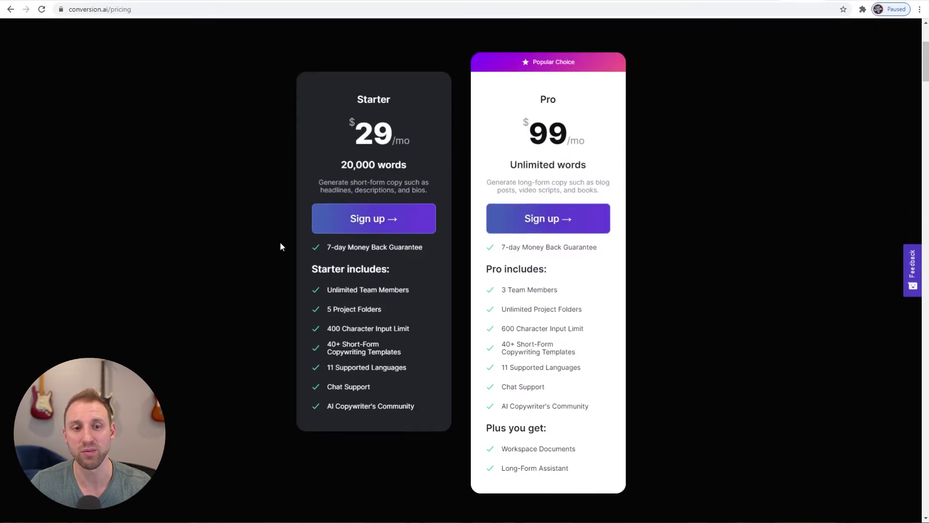
scroll(280, 242, "up", 4)
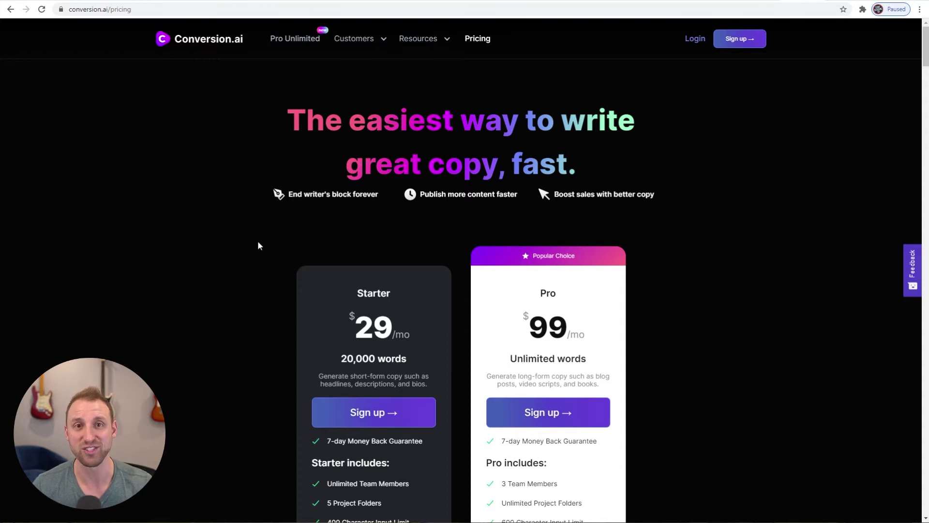
scroll(266, 254, "down", 4)
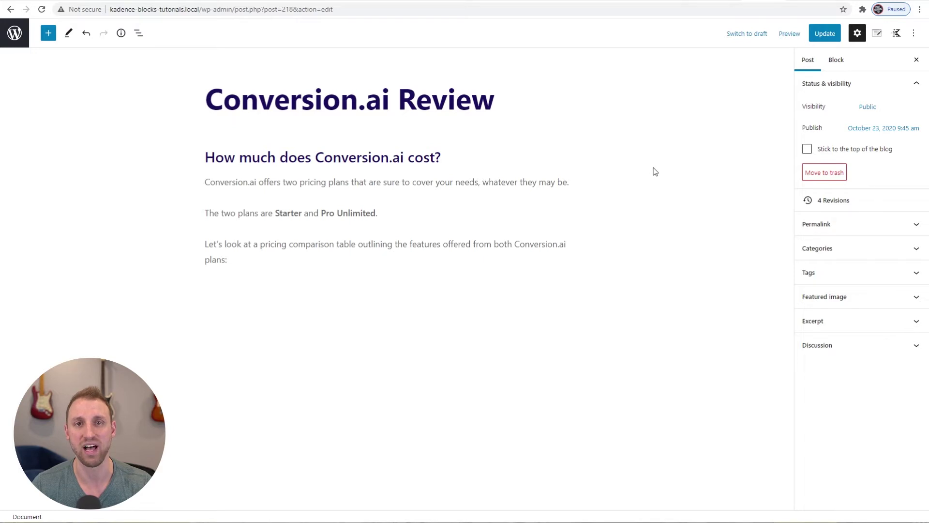
Insert a Row Layout block with two equal columns below the last paragraph of the Conversion.ai Review post
left_click(301, 260)
key("Return")
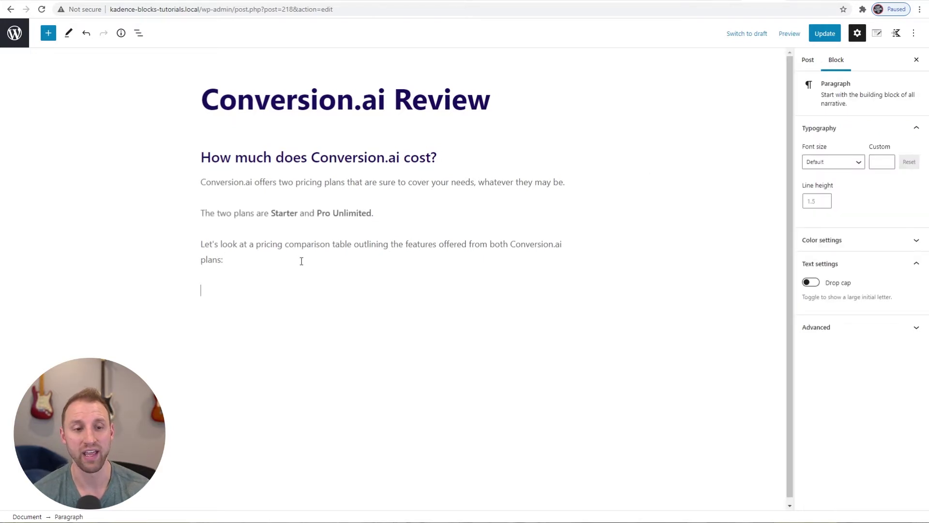
type("/")
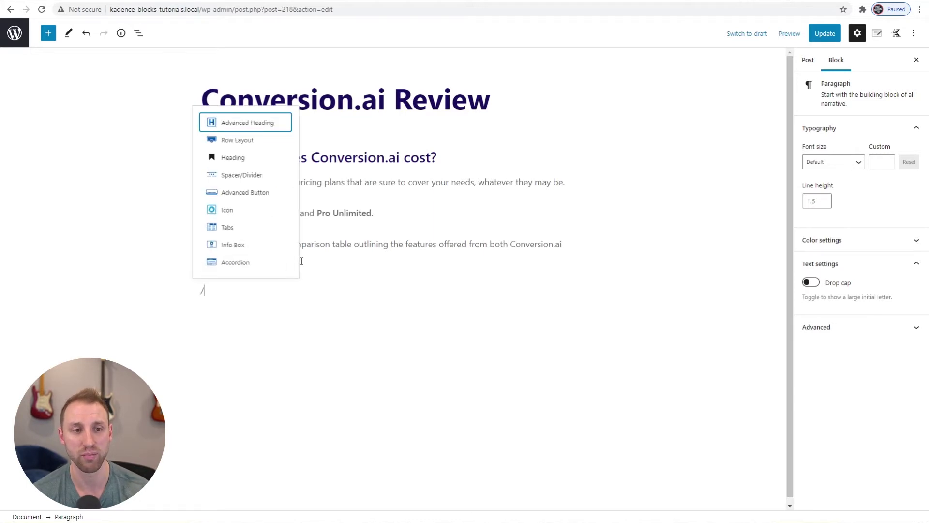
type("row")
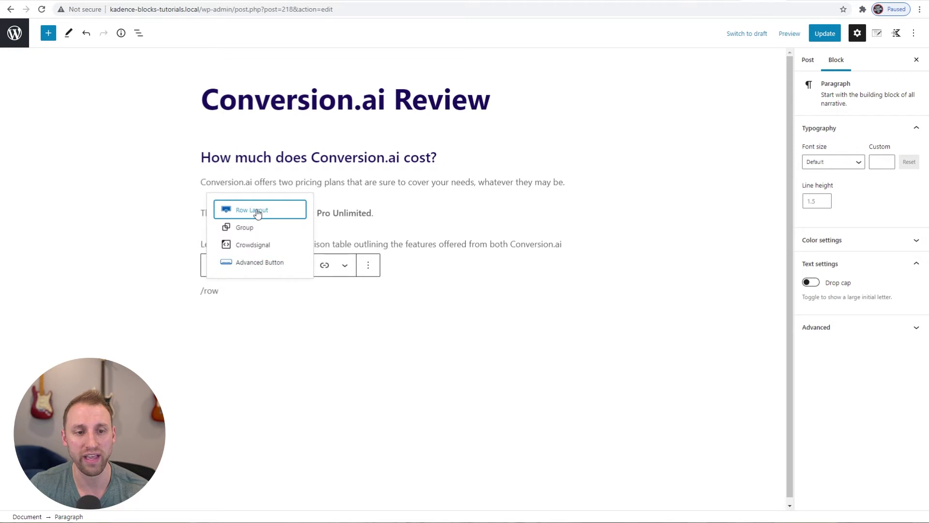
left_click(257, 211)
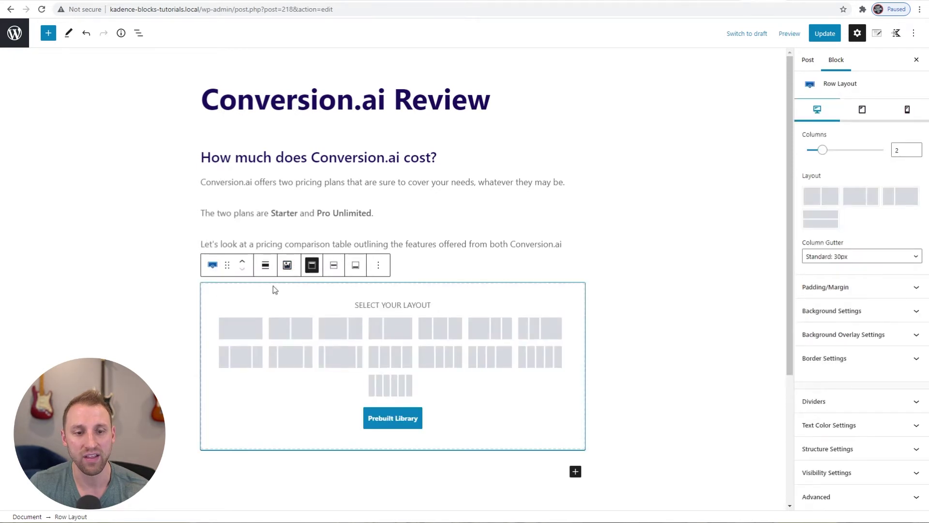
left_click(289, 333)
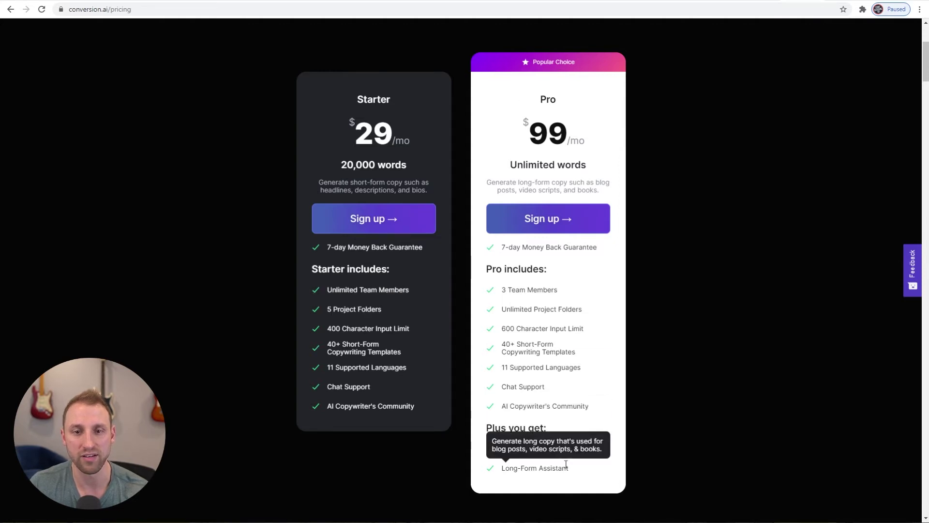
Try selecting the row's left section through the block list and directly in the post content
mouse_move(527, 395)
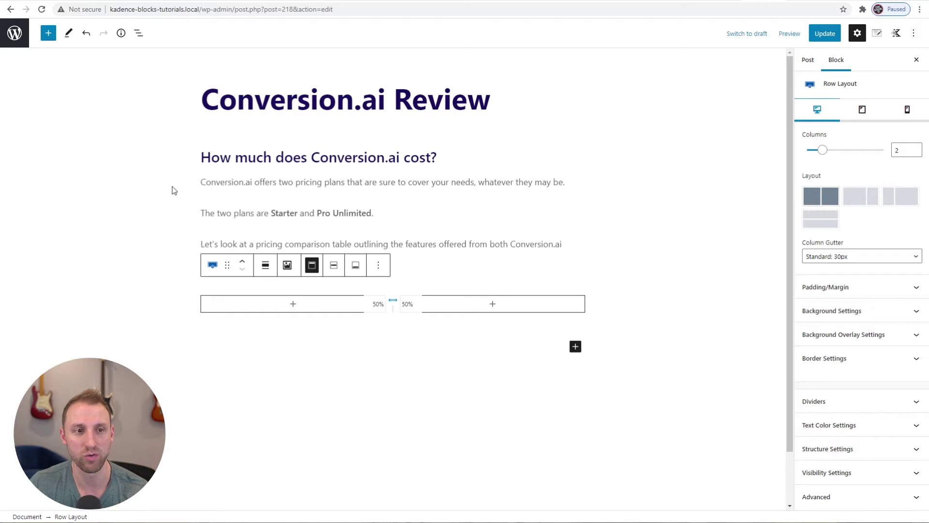
left_click(138, 34)
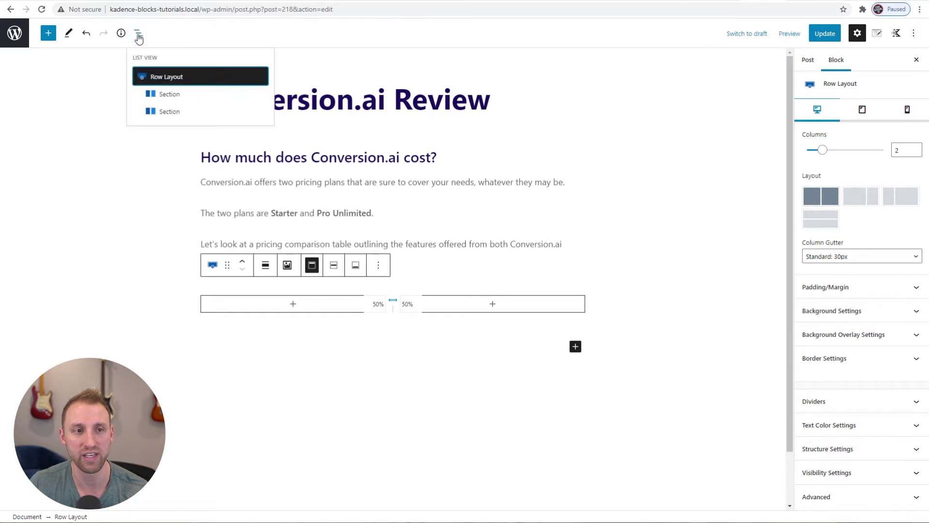
left_click(168, 97)
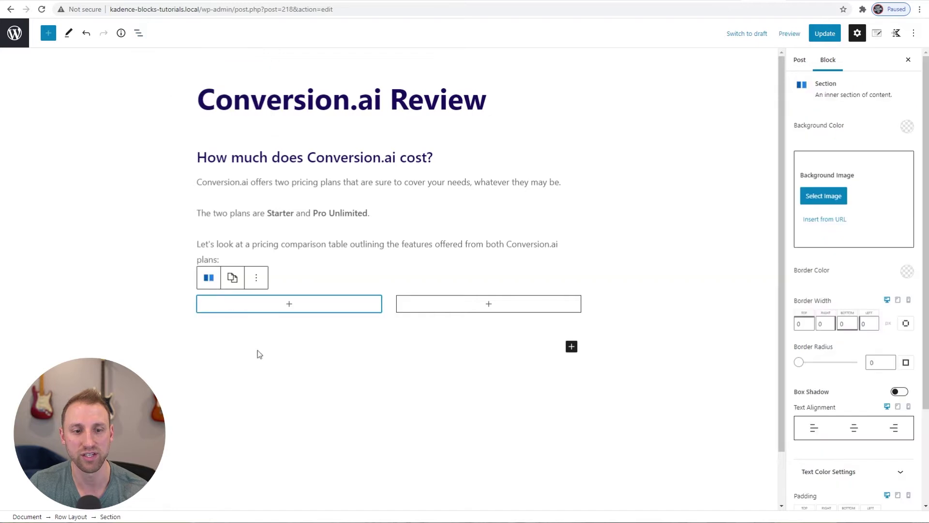
left_click(204, 363)
left_click(286, 313)
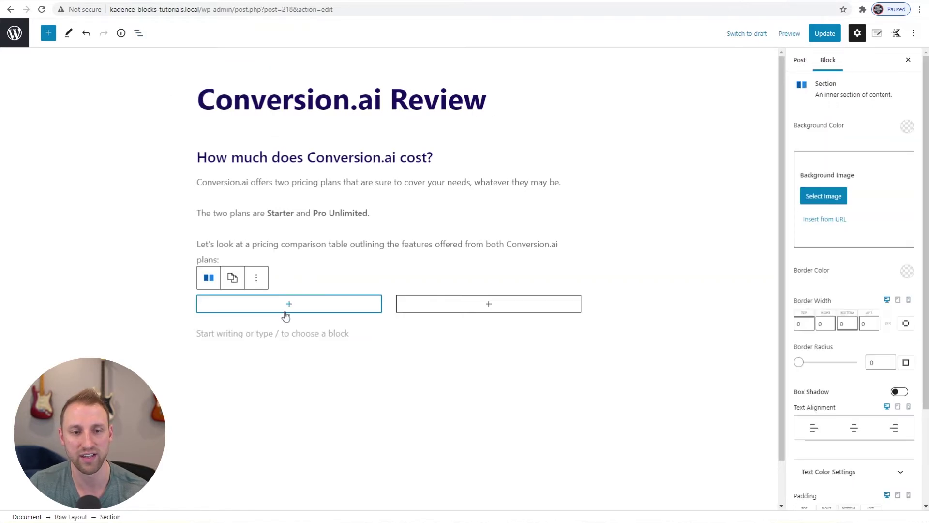
double_click(120, 517)
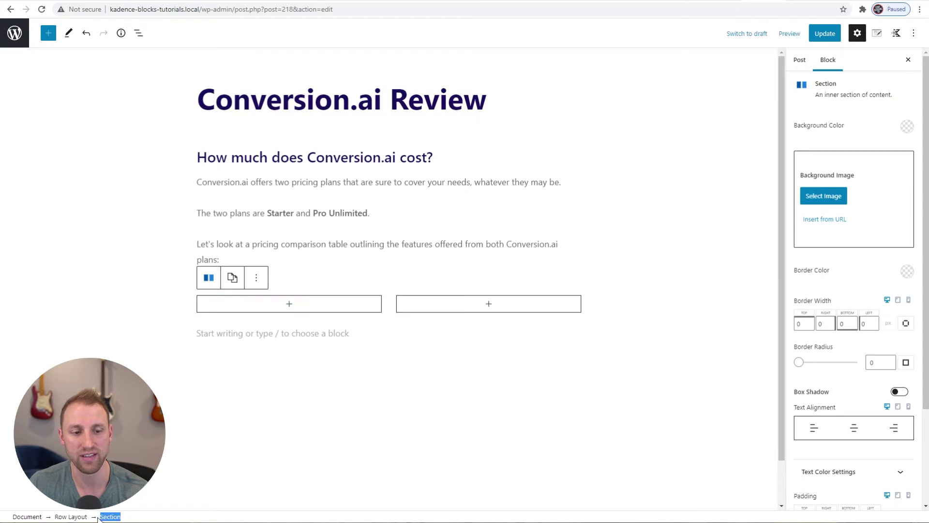
left_click(131, 517)
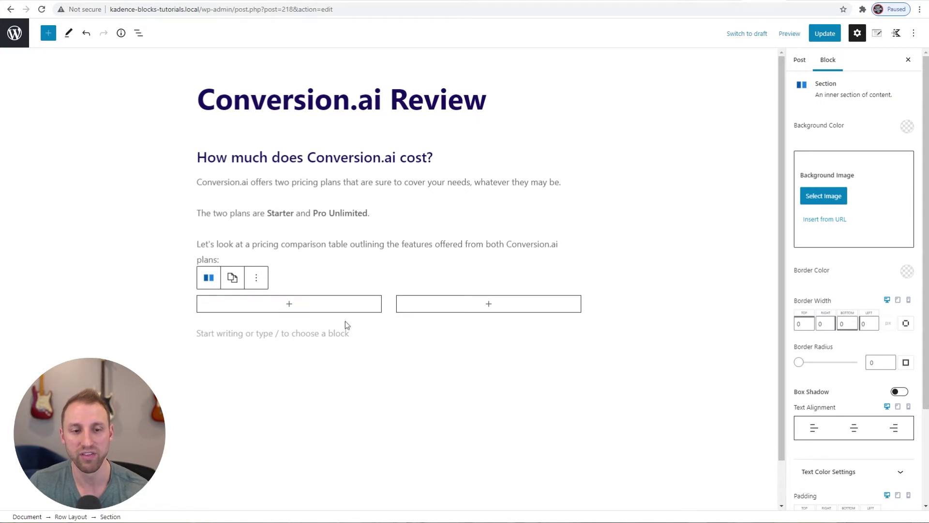
left_click(319, 310)
left_click(419, 361)
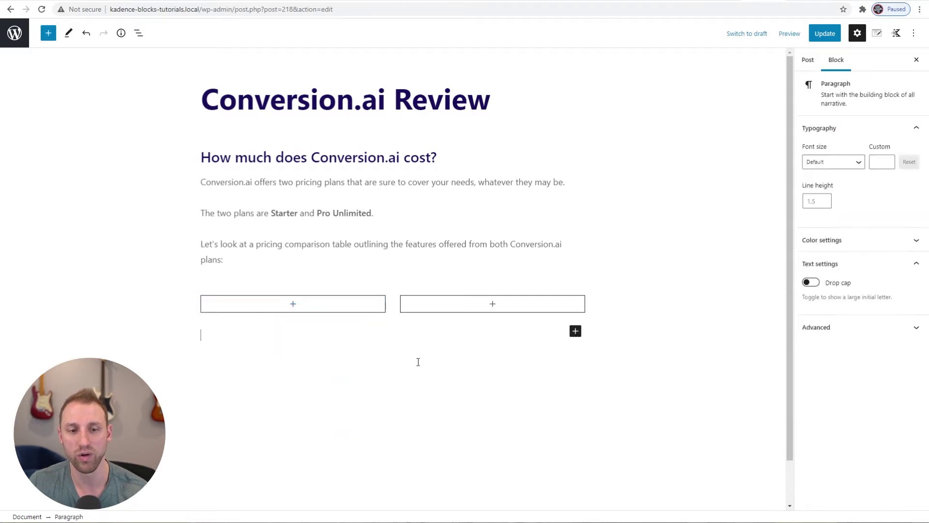
Set the background color of the row's left section to the dark gray 3D3D3D palette color
left_click(330, 313)
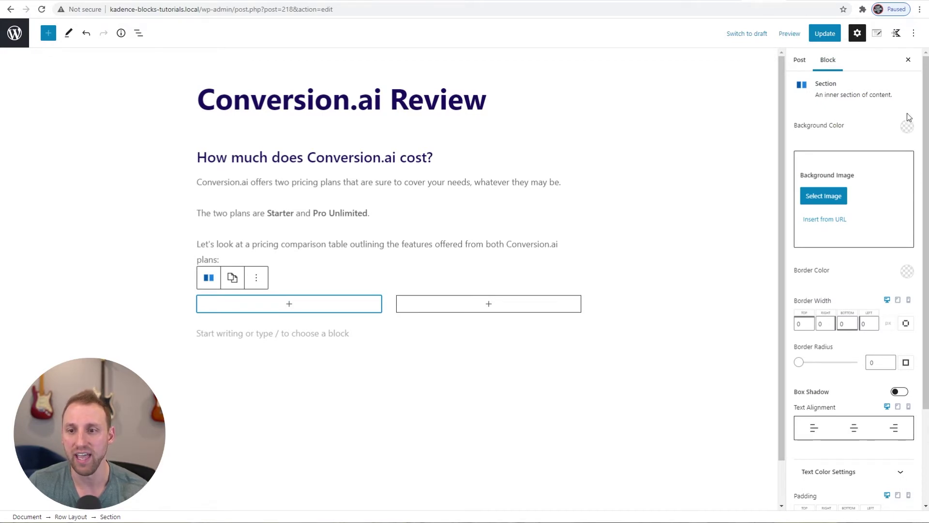
left_click_drag(815, 86, 847, 87)
left_click(849, 87)
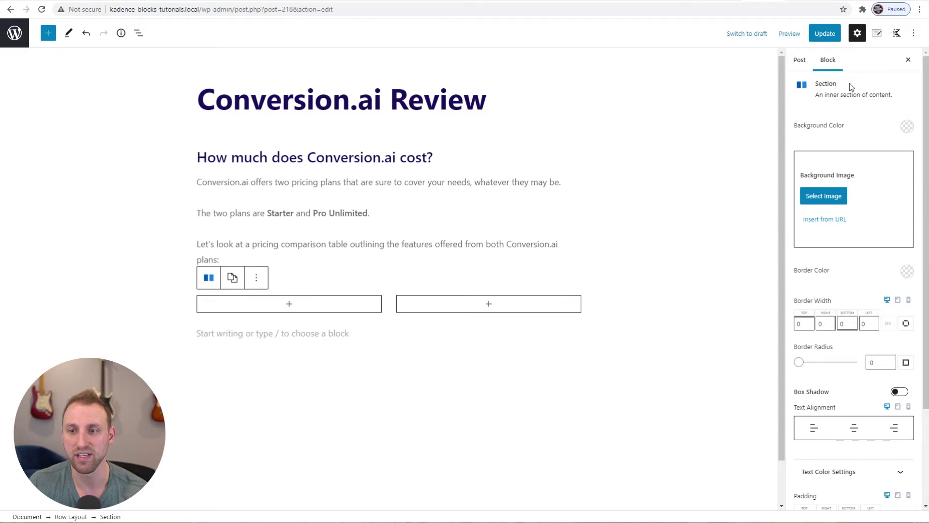
left_click(907, 128)
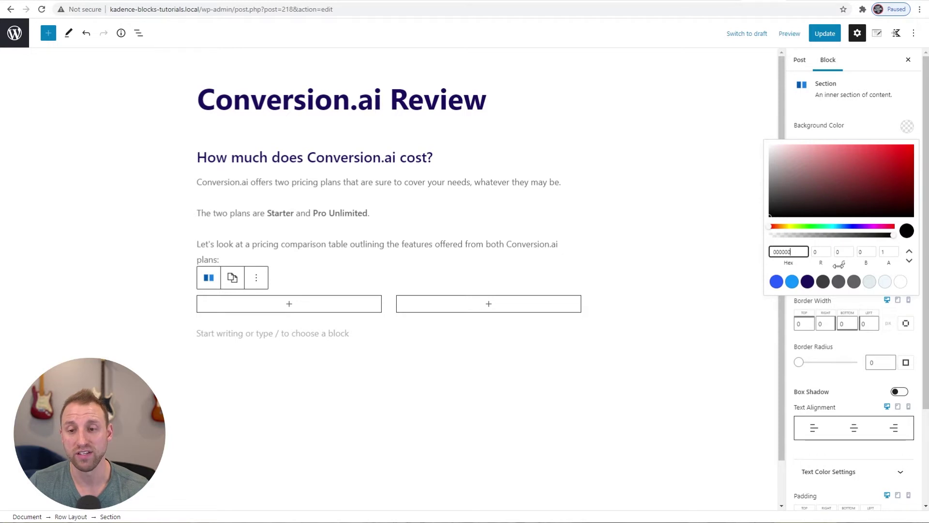
left_click(823, 285)
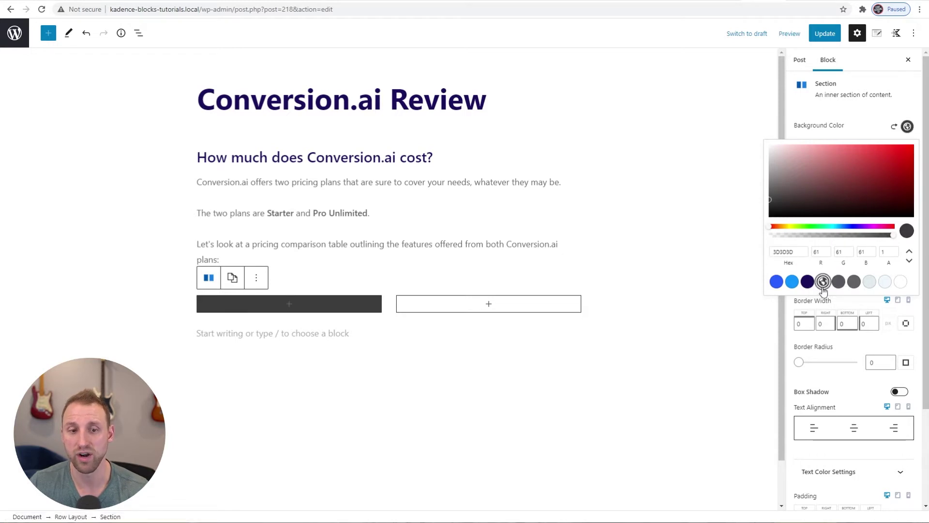
left_click(874, 121)
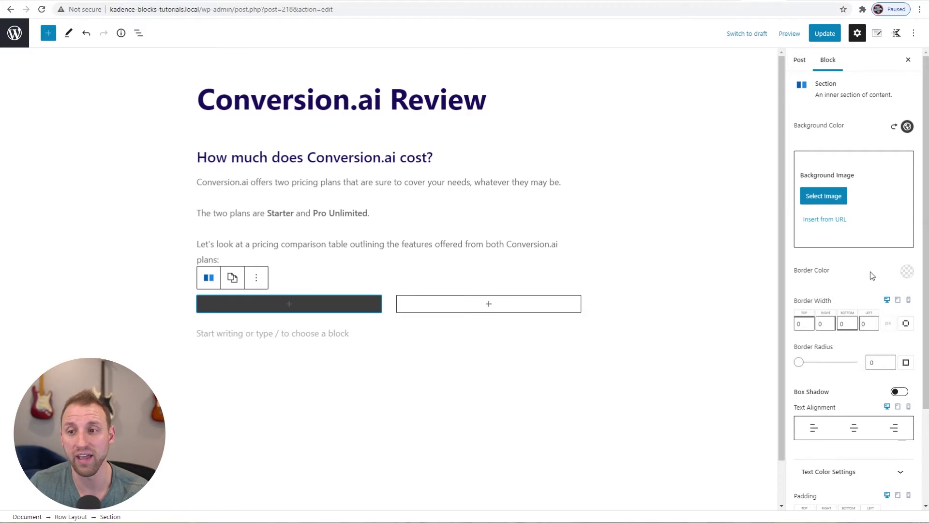
Set the left section's text color to the white FFFFFF palette color
scroll(869, 274, "down", 3)
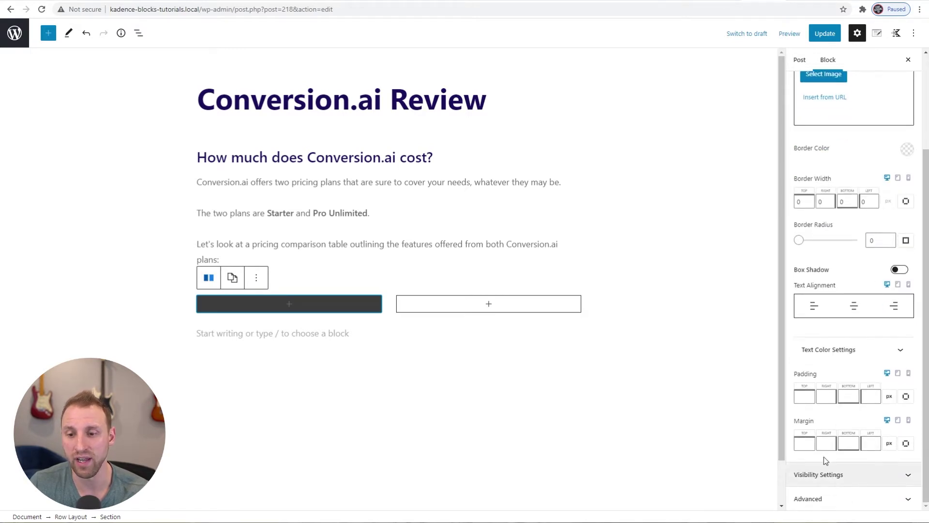
left_click(827, 350)
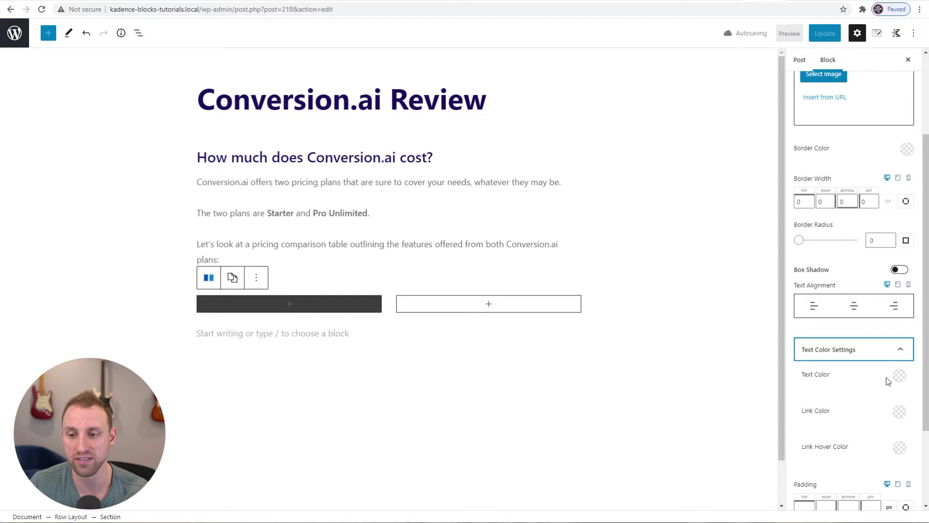
left_click(899, 375)
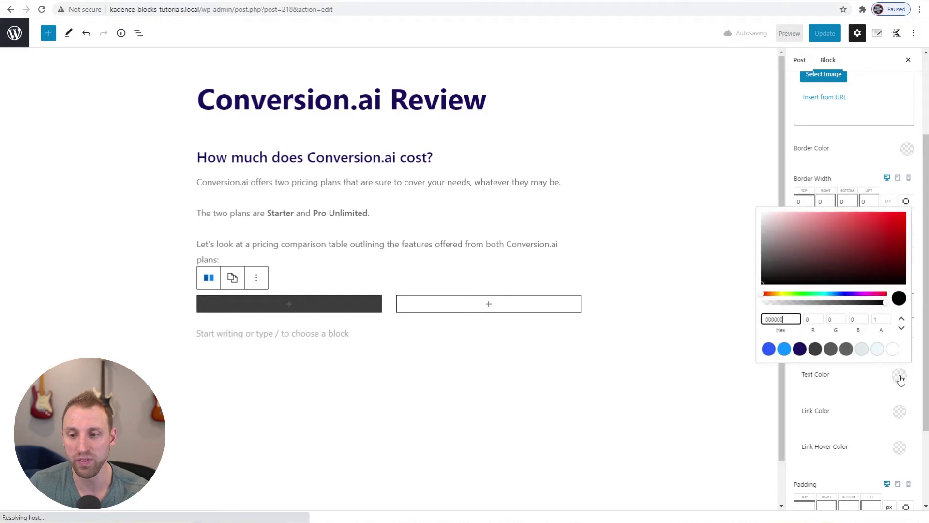
left_click(894, 350)
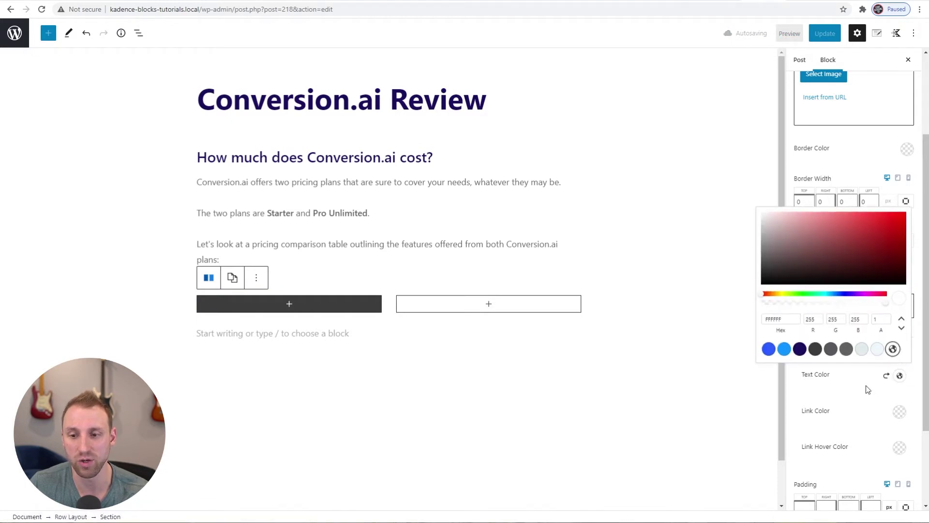
Set the left section's link color to the palette blue 295CFF and its link hover color to the lighter palette blue
left_click(860, 397)
left_click(901, 415)
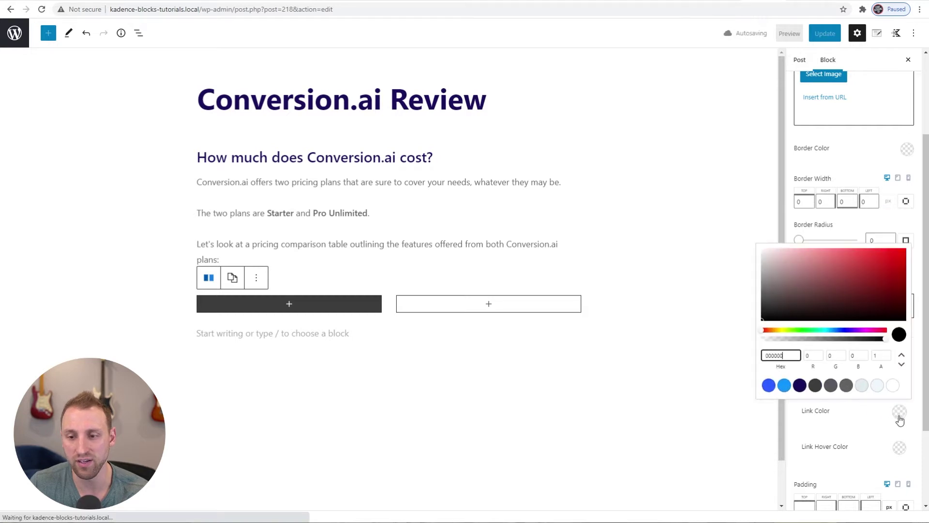
left_click(769, 386)
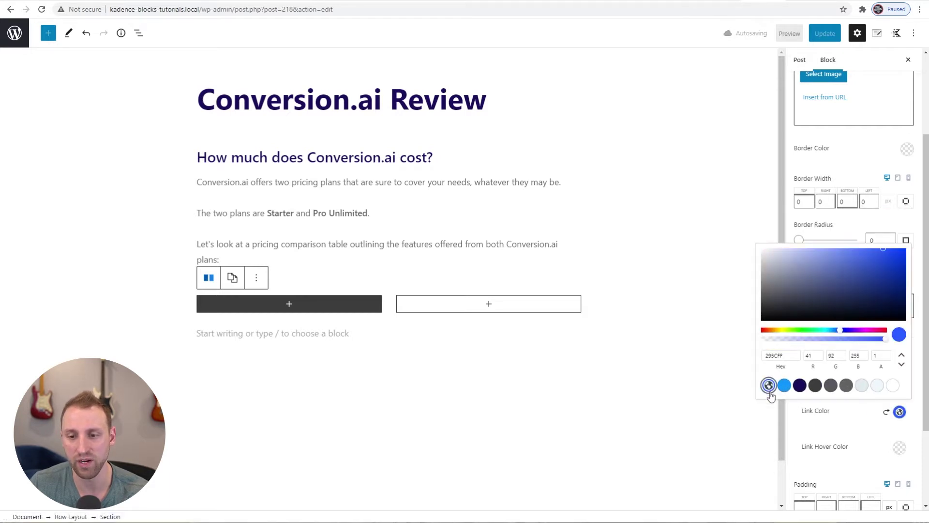
left_click(859, 423)
left_click(900, 448)
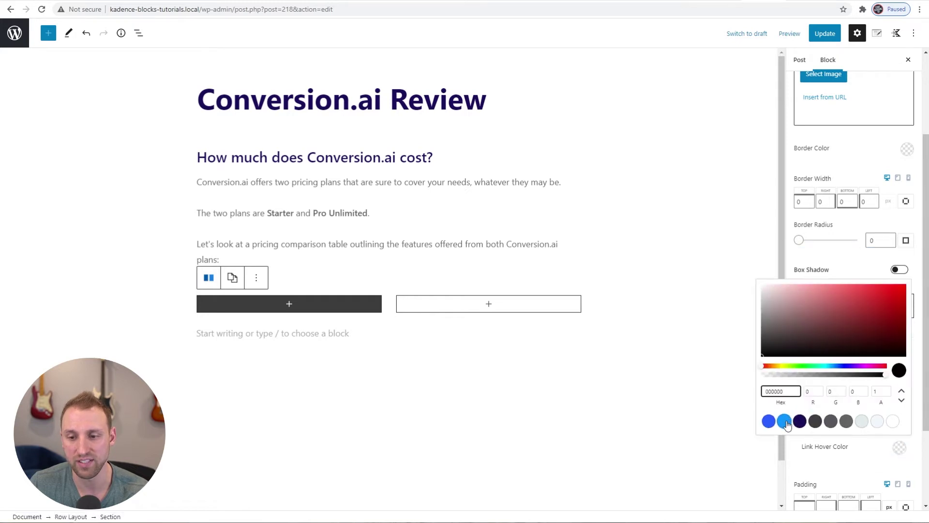
left_click(788, 421)
left_click(836, 459)
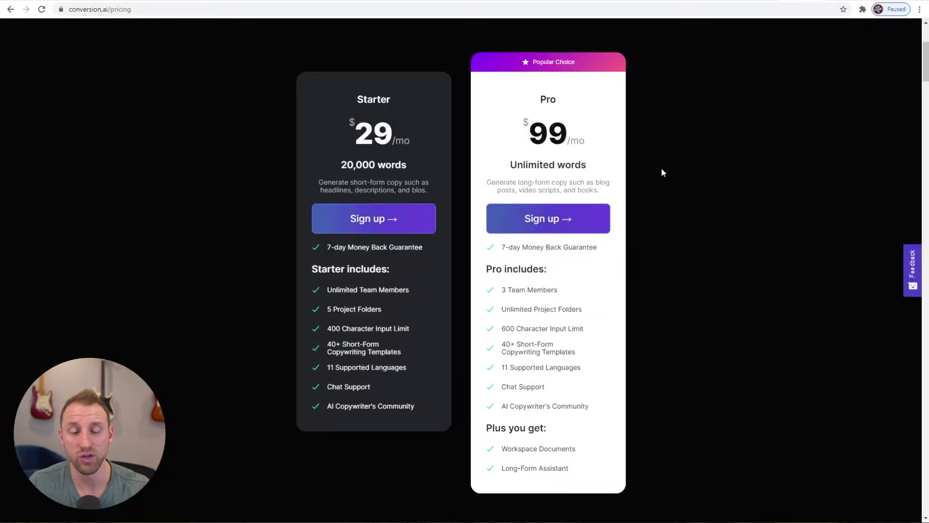
Consult the Starter plan's title on the Conversion.ai pricing page and insert an Advanced Heading block in the post's left section
double_click(395, 95)
left_click(414, 106)
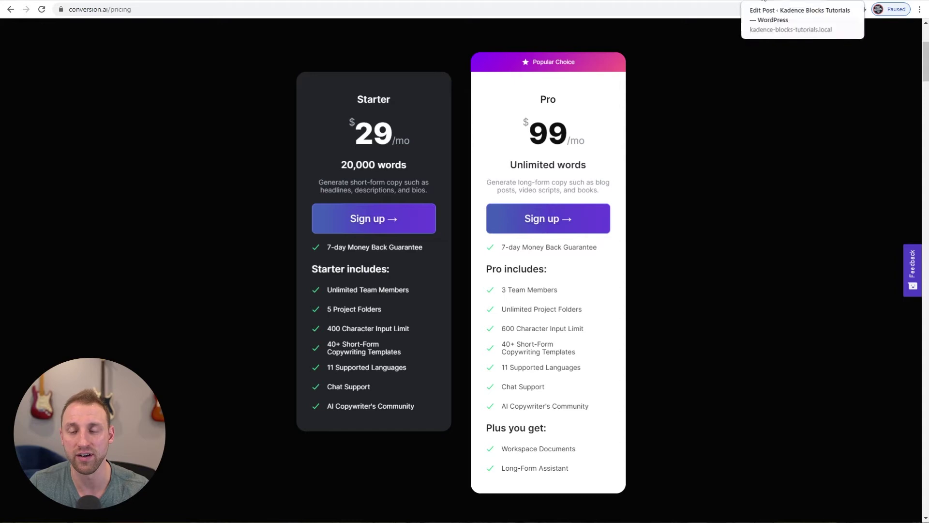
left_click(761, 2)
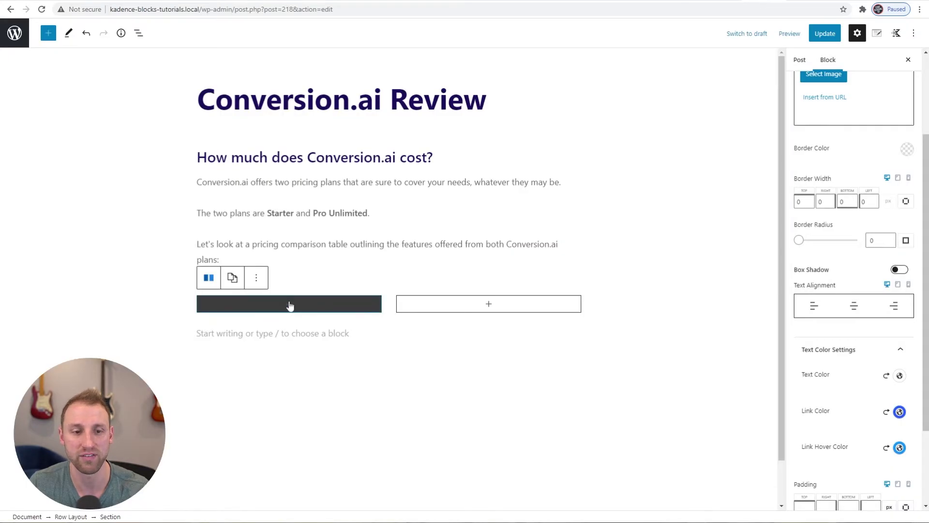
left_click(290, 305)
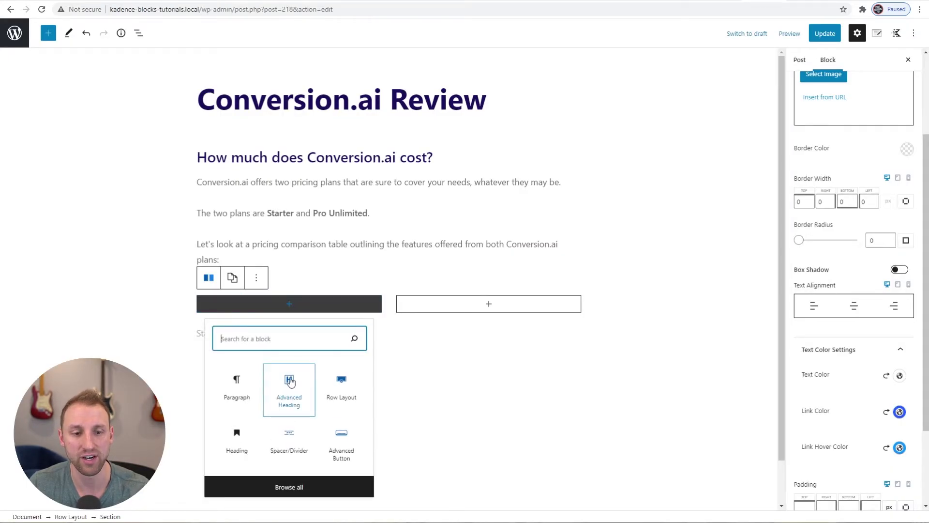
left_click(290, 401)
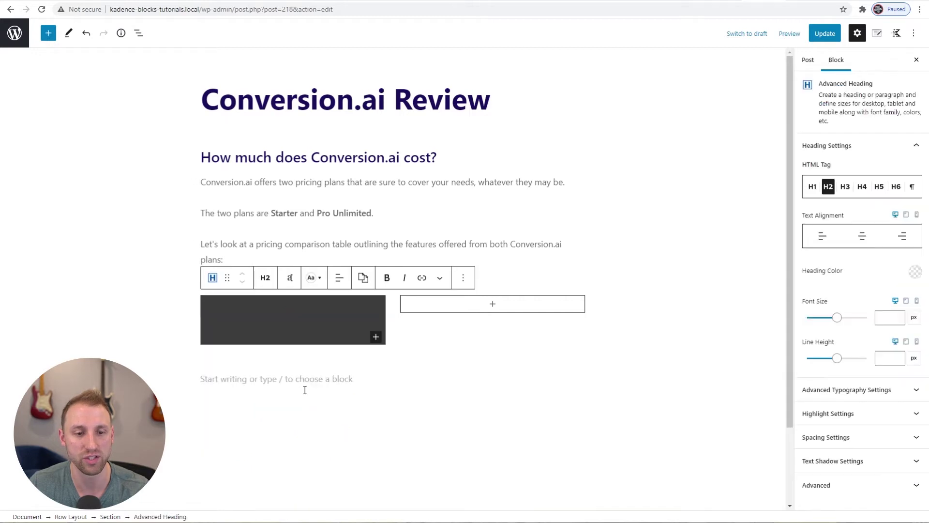
Center the new heading's text and change its heading level to Paragraph
left_click(339, 278)
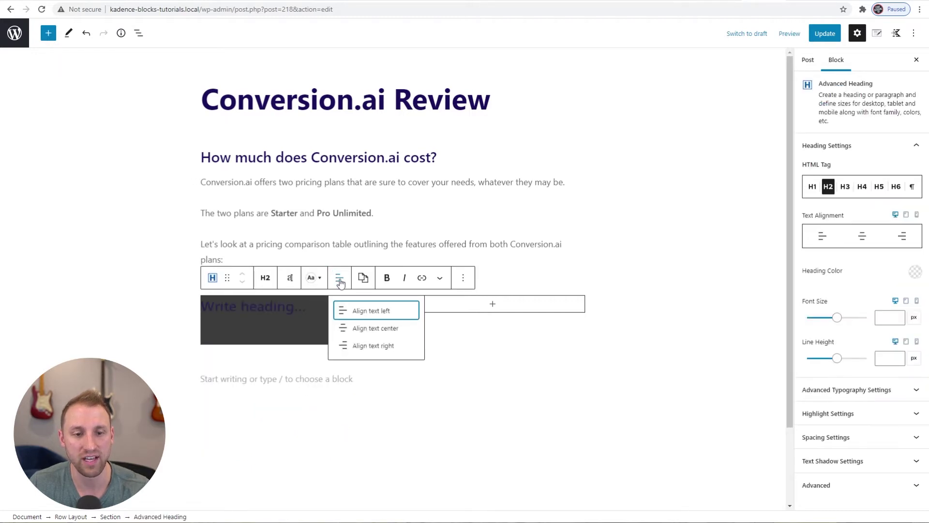
left_click(368, 329)
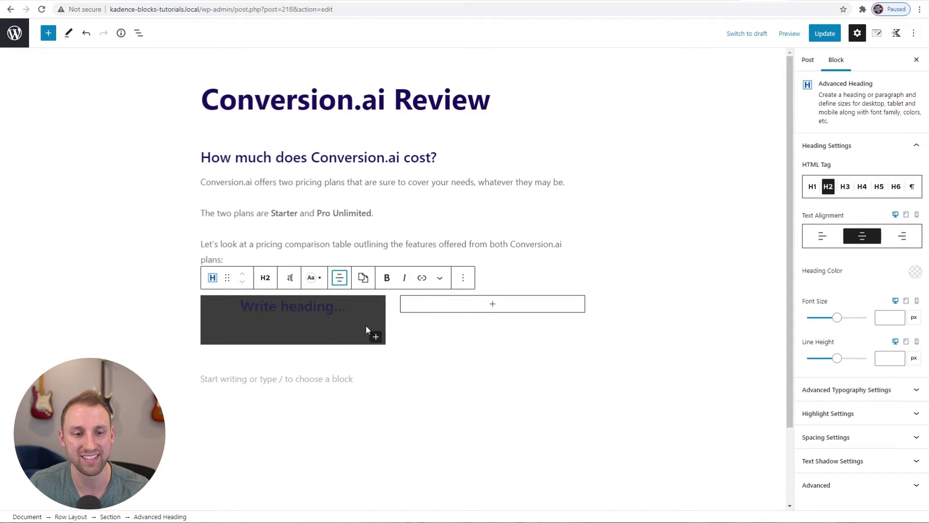
left_click(266, 279)
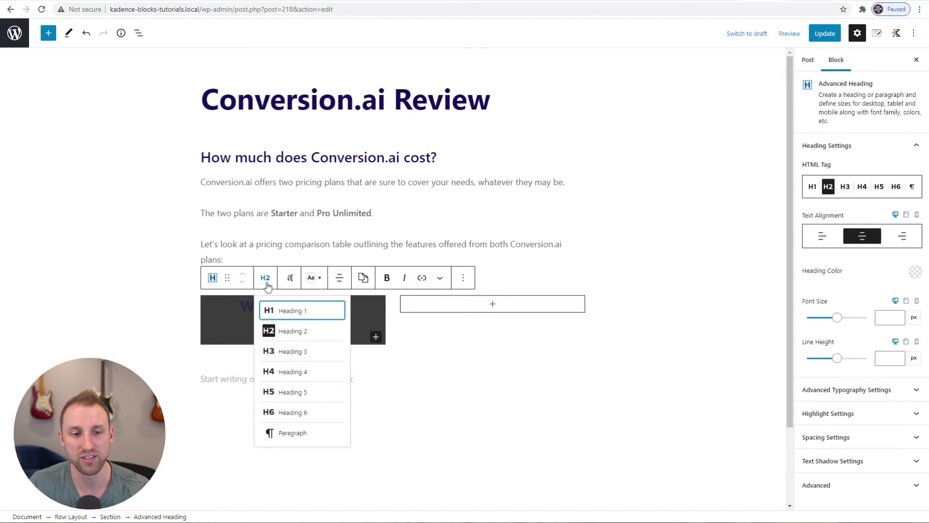
left_click(284, 434)
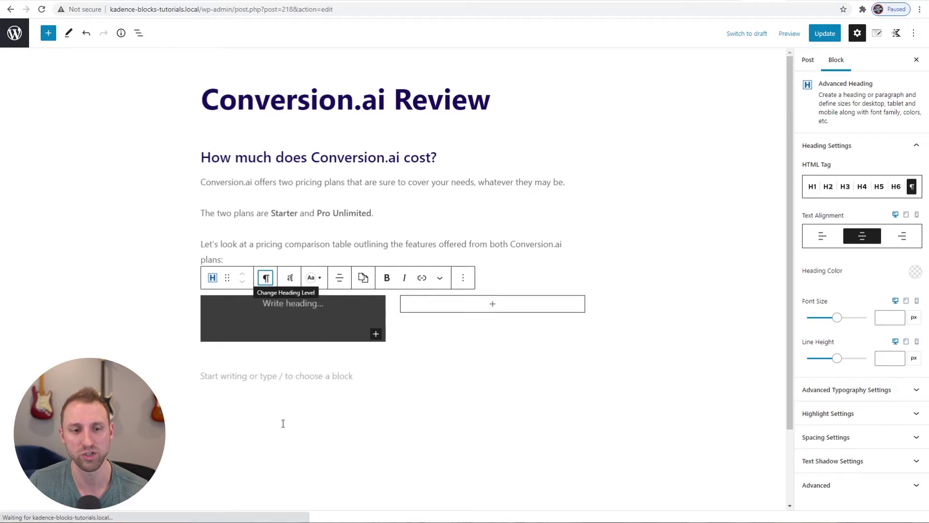
Set the heading's font size to 1.8 em and enter the text "Starter"
left_click(289, 280)
left_click(275, 249)
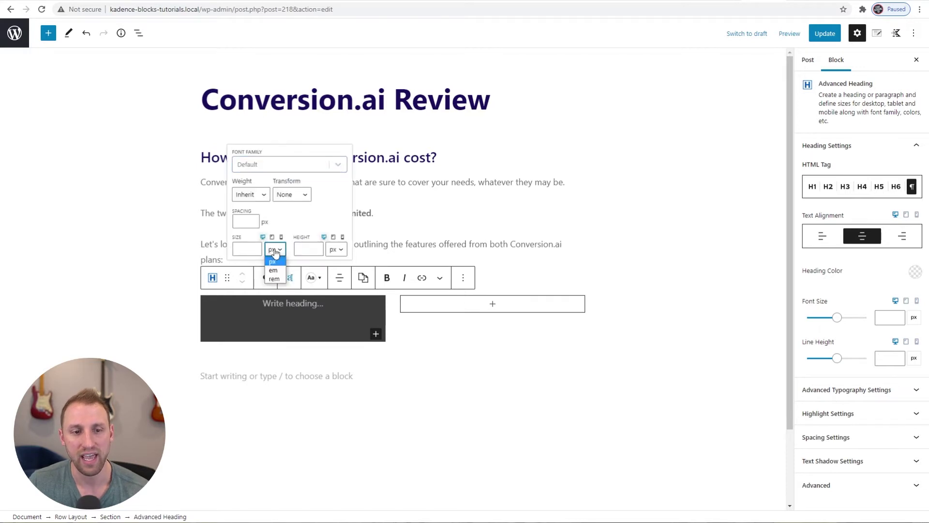
left_click(274, 270)
left_click(246, 251)
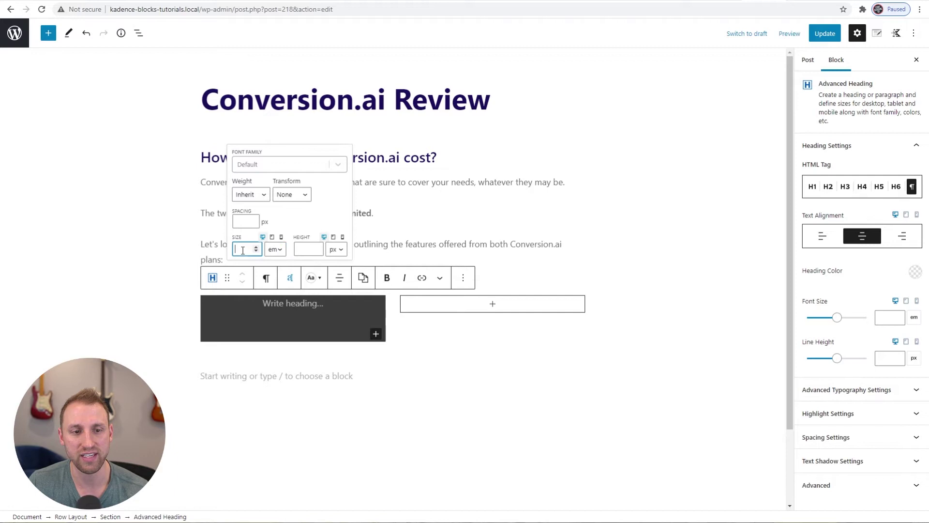
type("1")
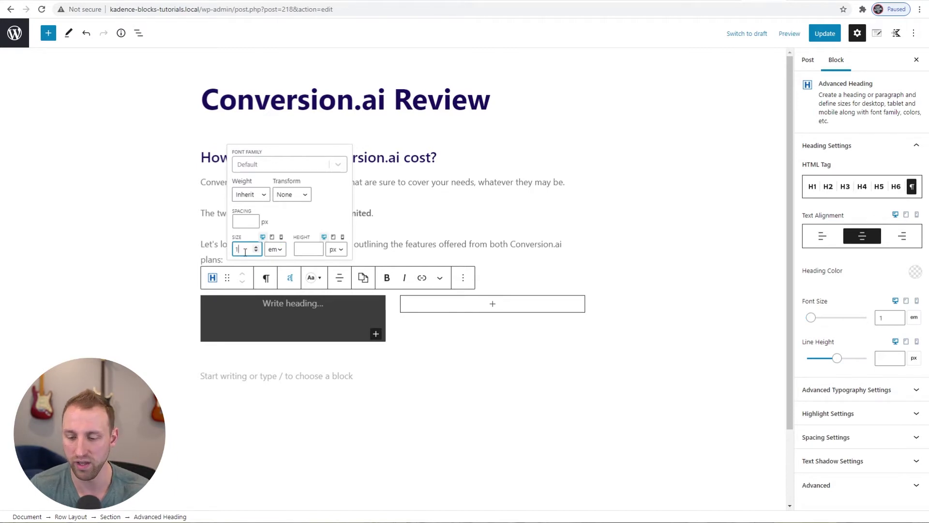
type(".8")
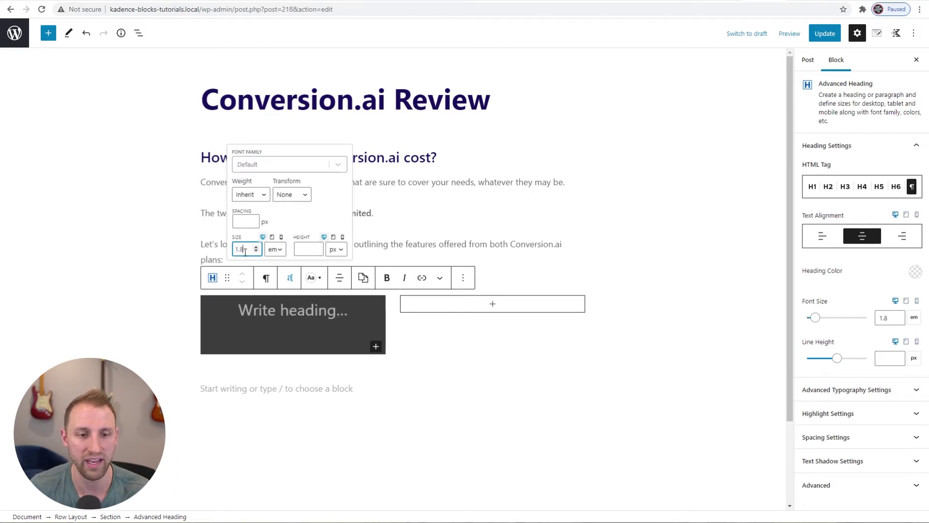
left_click(292, 311)
type("Starter")
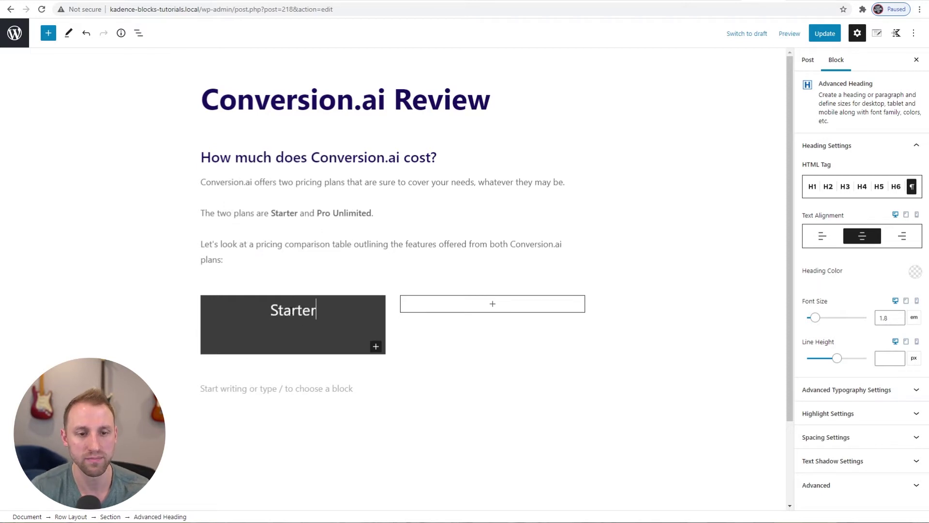
Set the font weight of the Starter heading to Bold 700
double_click(300, 311)
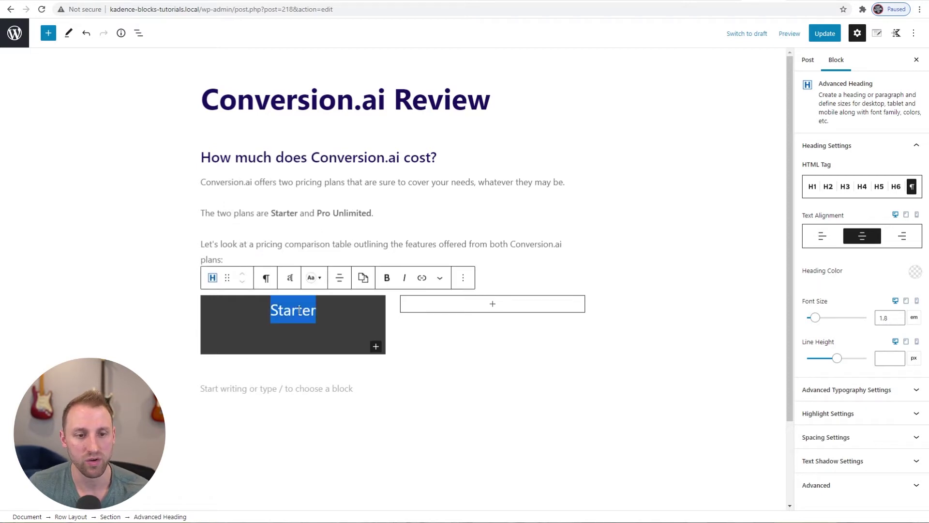
left_click(292, 285)
left_click(258, 195)
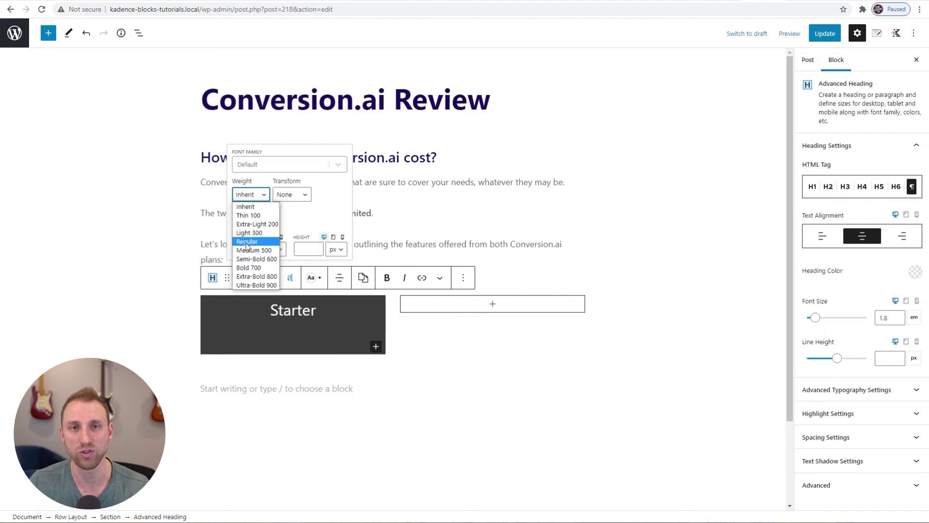
left_click(254, 269)
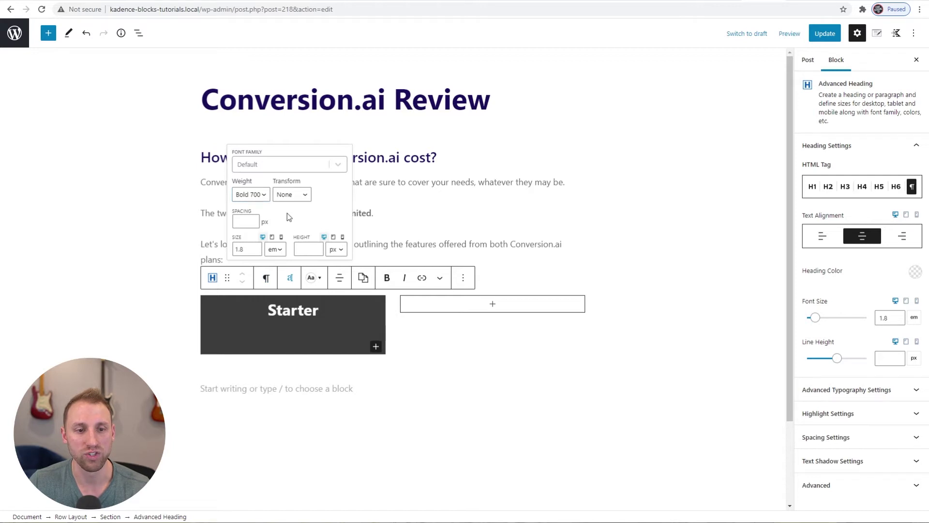
left_click(318, 310)
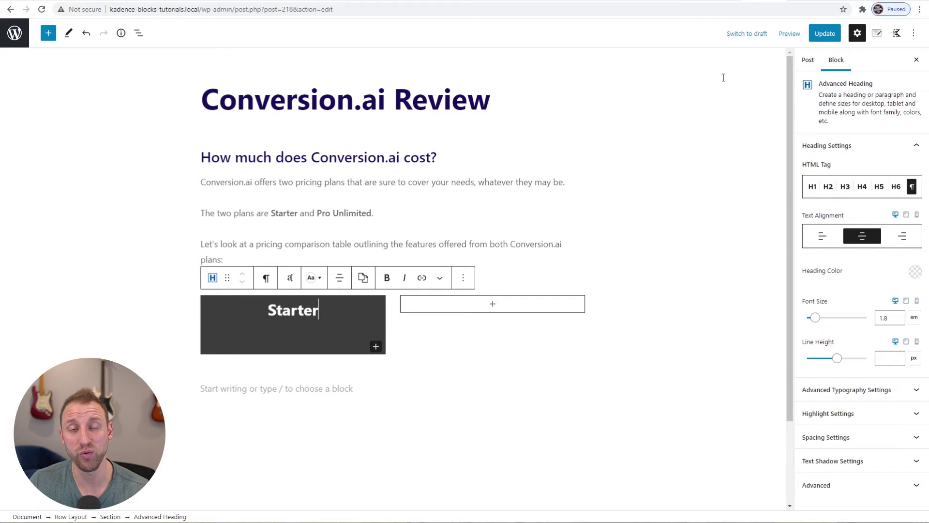
Preview the post in a new browser tab and examine the Starter heading in the row's left section
left_click(789, 33)
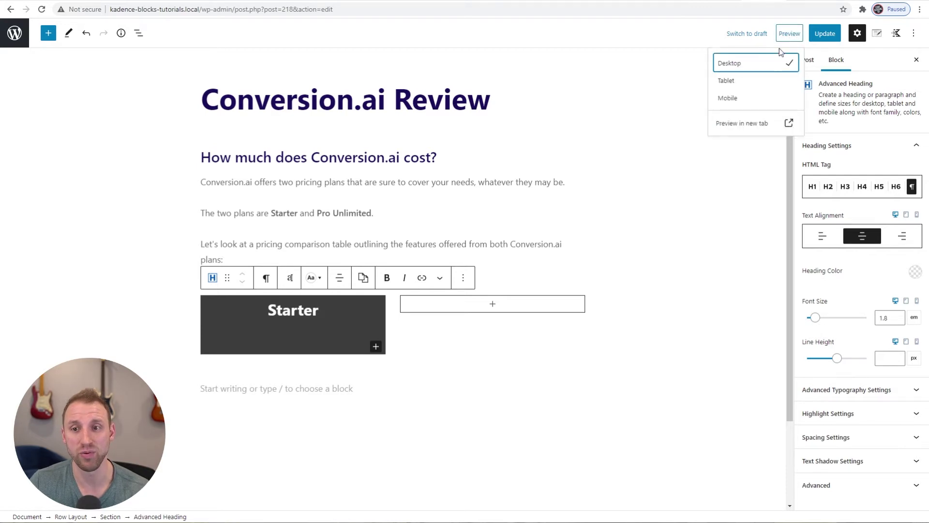
left_click(741, 124)
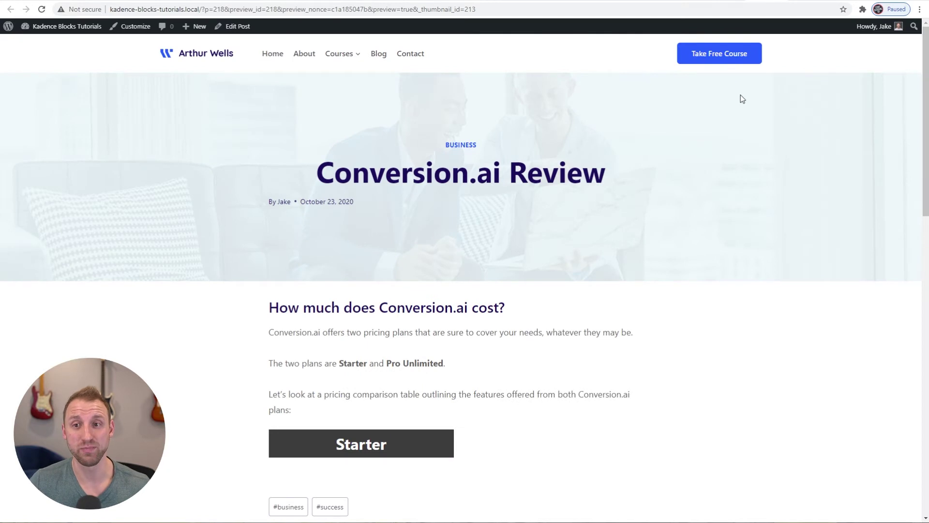
left_click(731, 1)
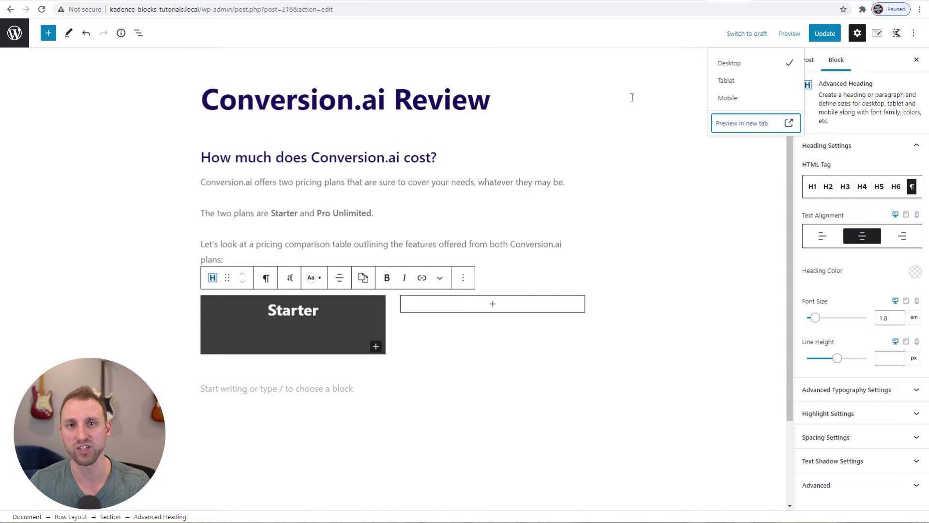
left_click(766, 1)
scroll(523, 299, "down", 3)
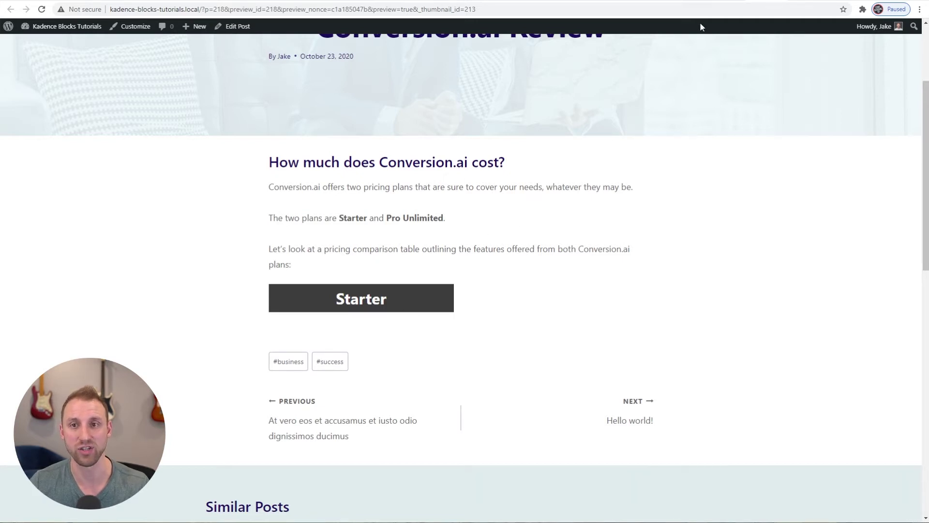
key("ctrl+w")
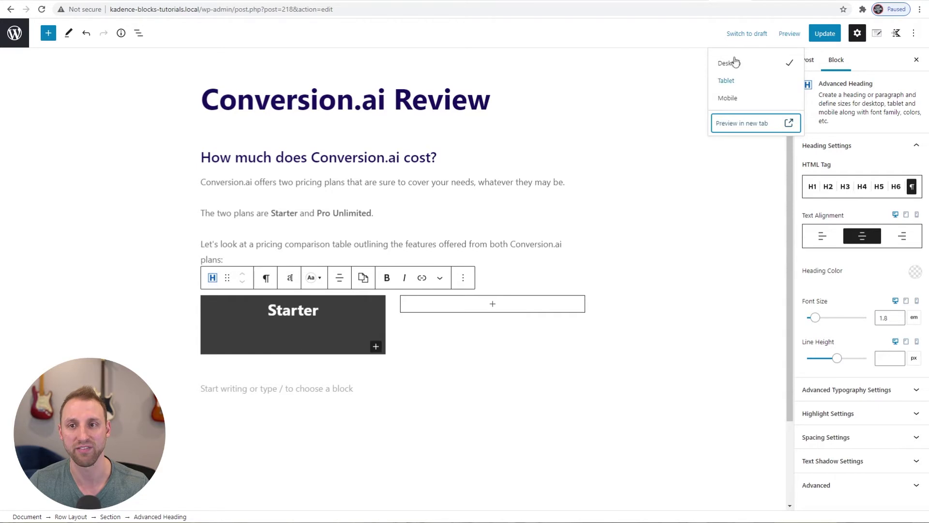
left_click(746, 123)
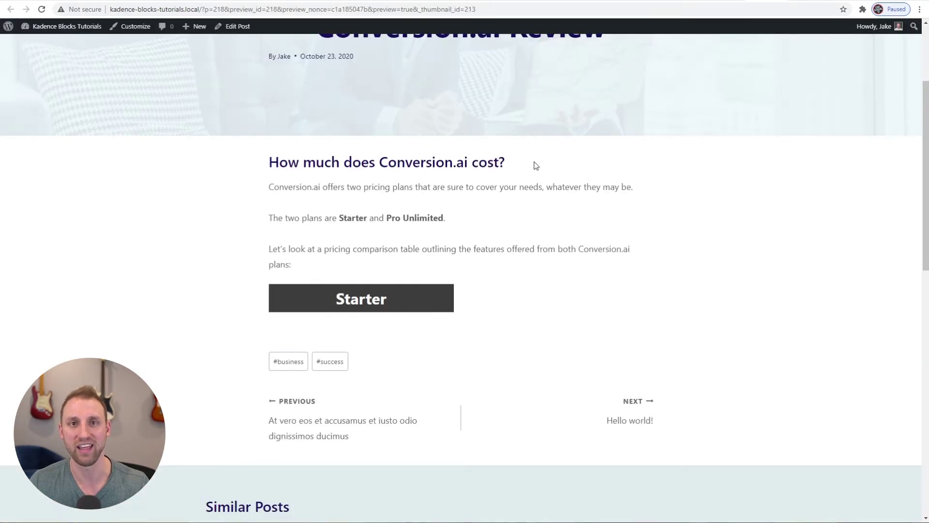
left_click_drag(394, 304, 329, 300)
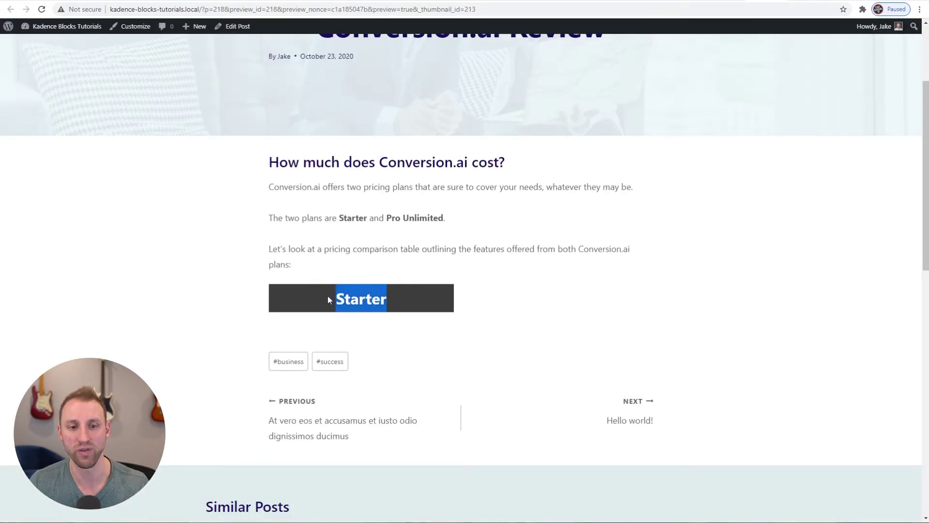
left_click(393, 298)
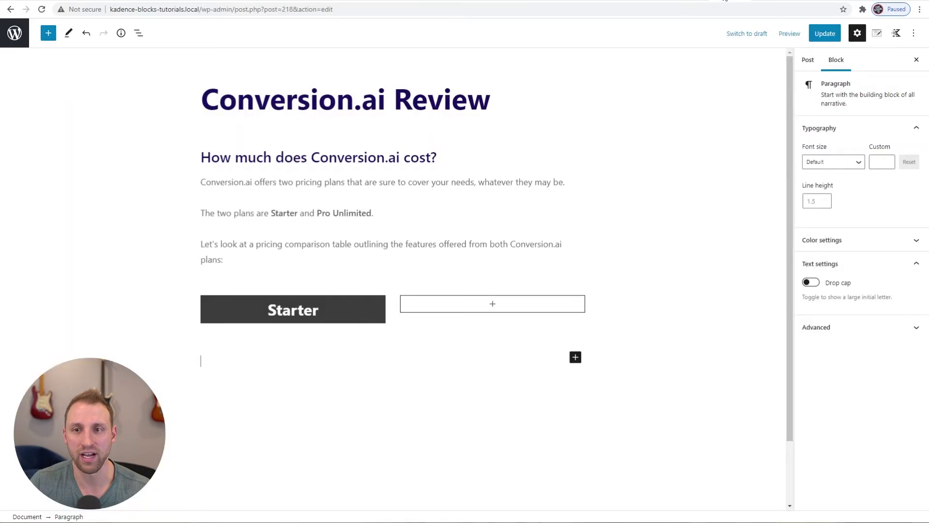
Insert a new Advanced Heading block directly below the Starter heading in the row's left section
left_click(320, 312)
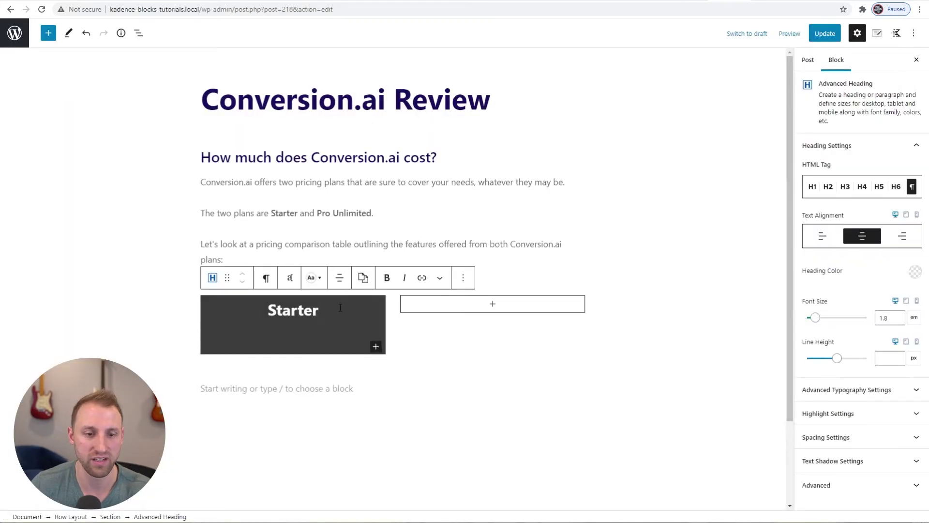
left_click(464, 279)
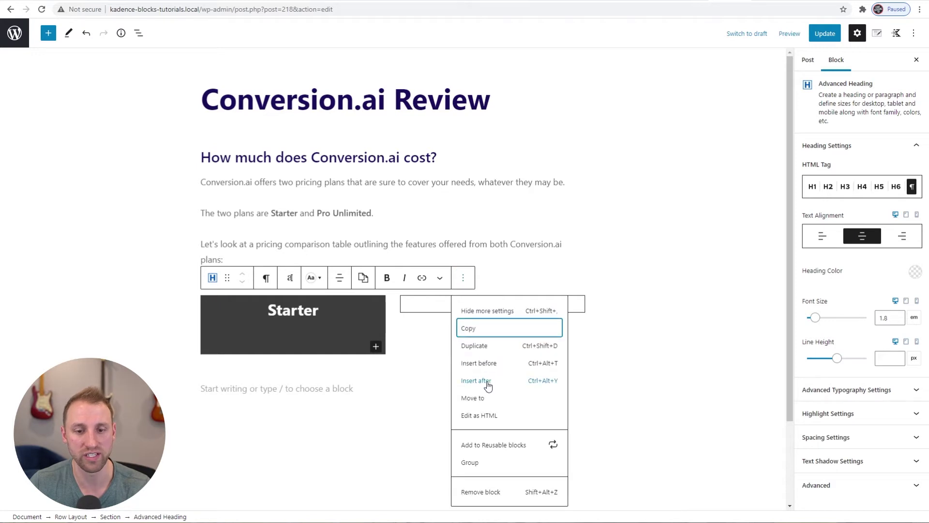
left_click(531, 385)
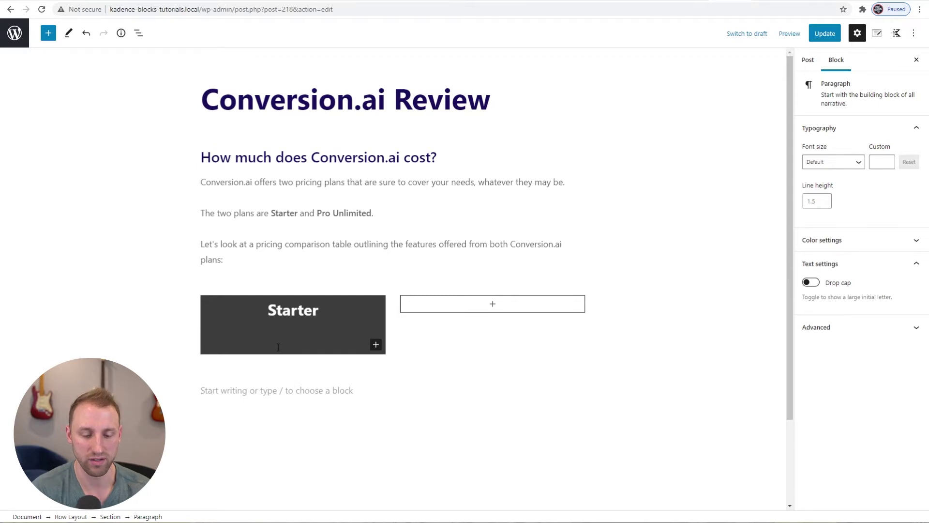
type("/ad")
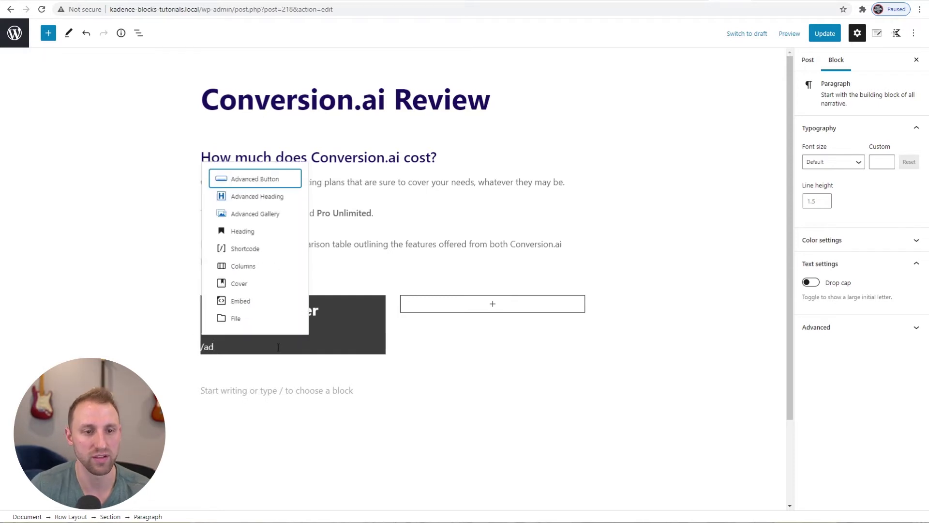
left_click(289, 197)
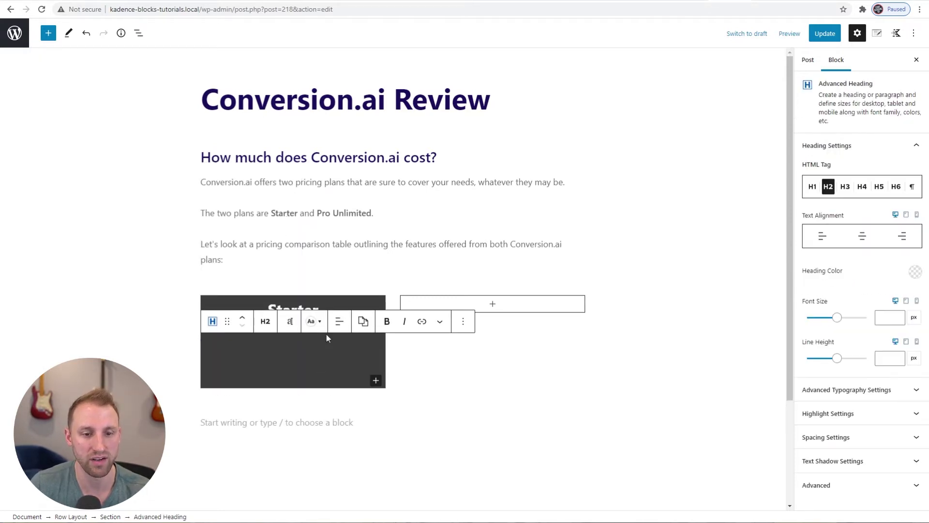
Center the text of the heading below Starter and change its heading level to Paragraph
left_click(339, 321)
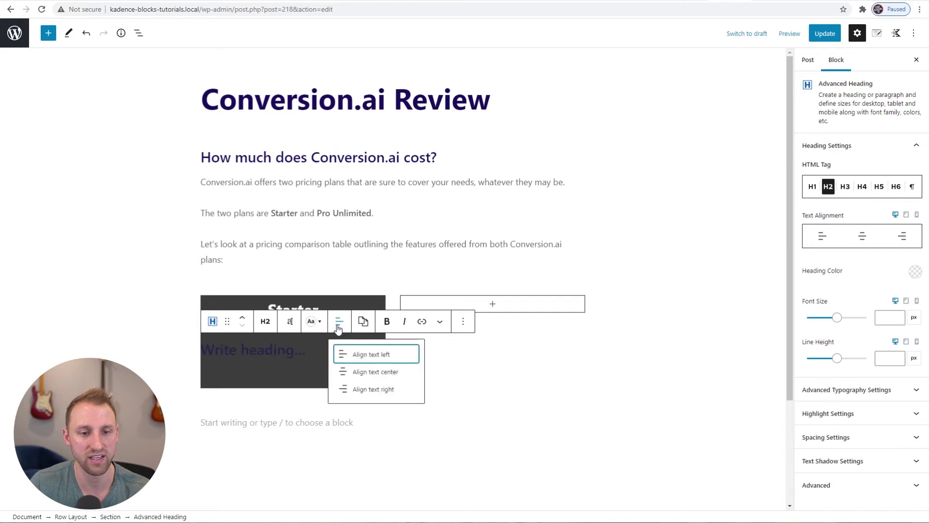
left_click(372, 371)
left_click(265, 322)
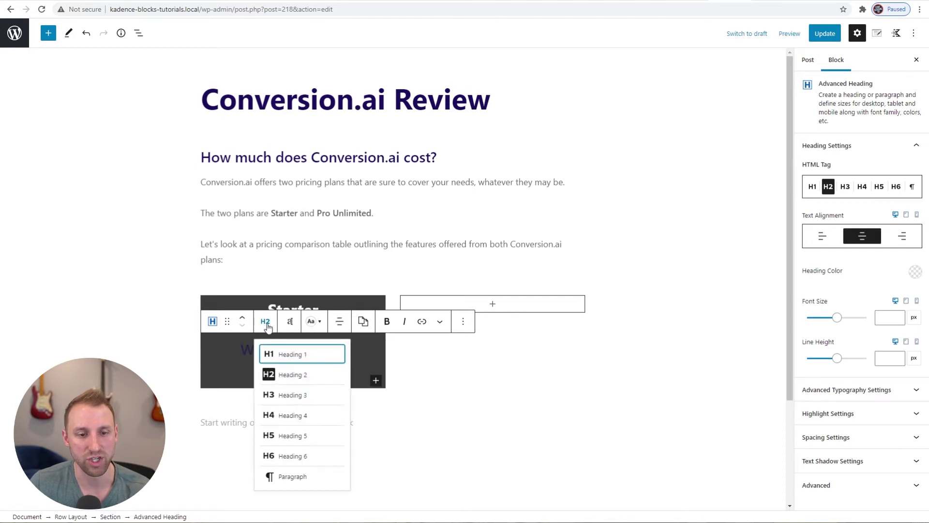
left_click(310, 480)
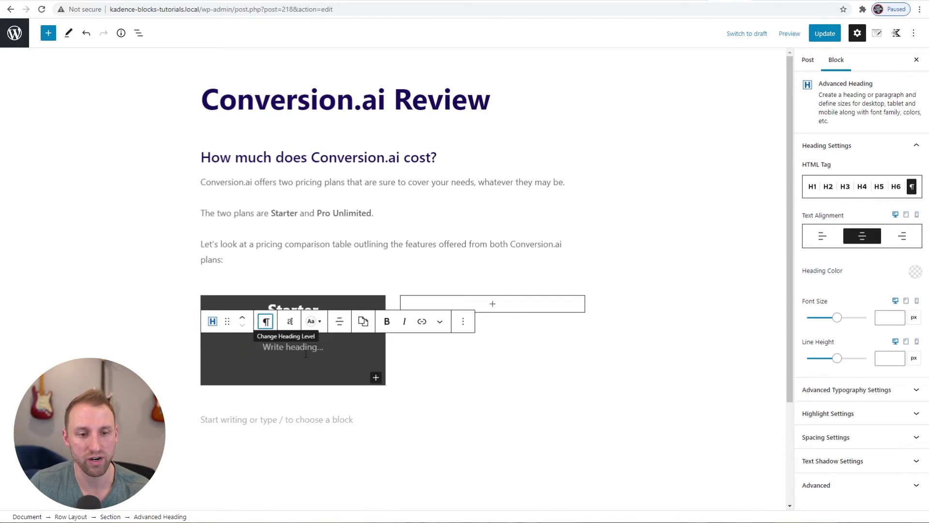
Set the new heading's font size to 1.6 em and enter the text "$29/mo"
left_click(290, 323)
left_click(276, 294)
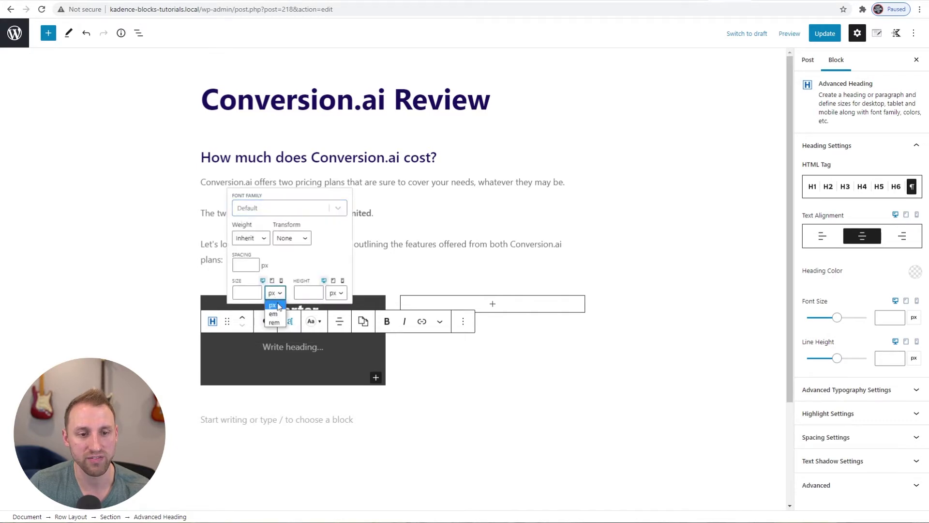
left_click(273, 314)
left_click(245, 293)
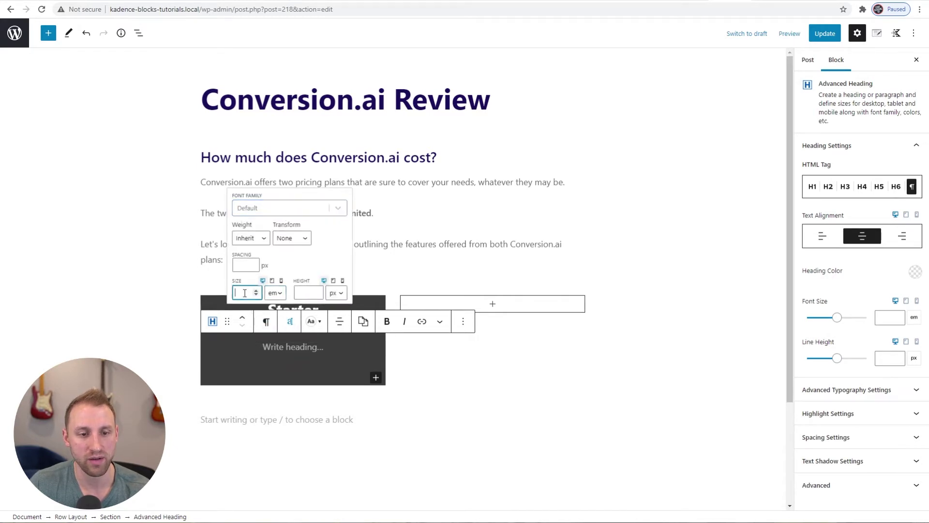
type("1.6")
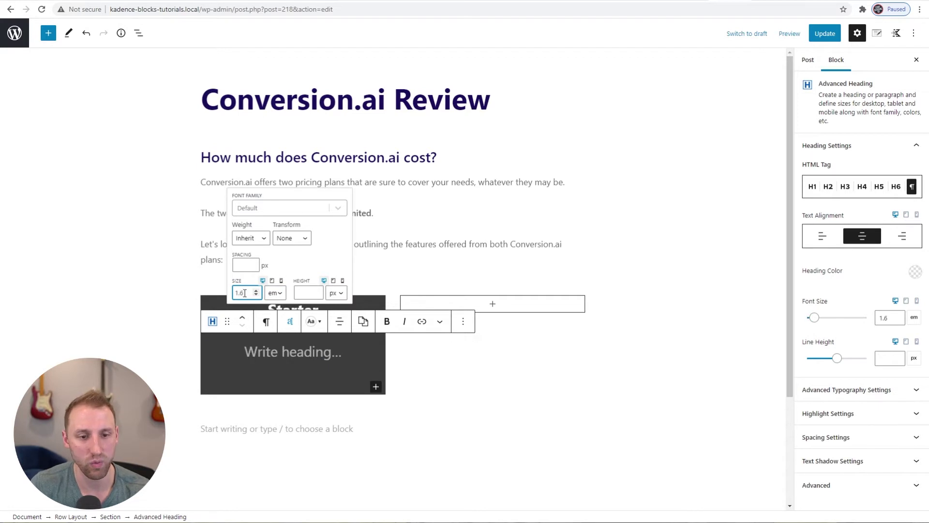
left_click(296, 349)
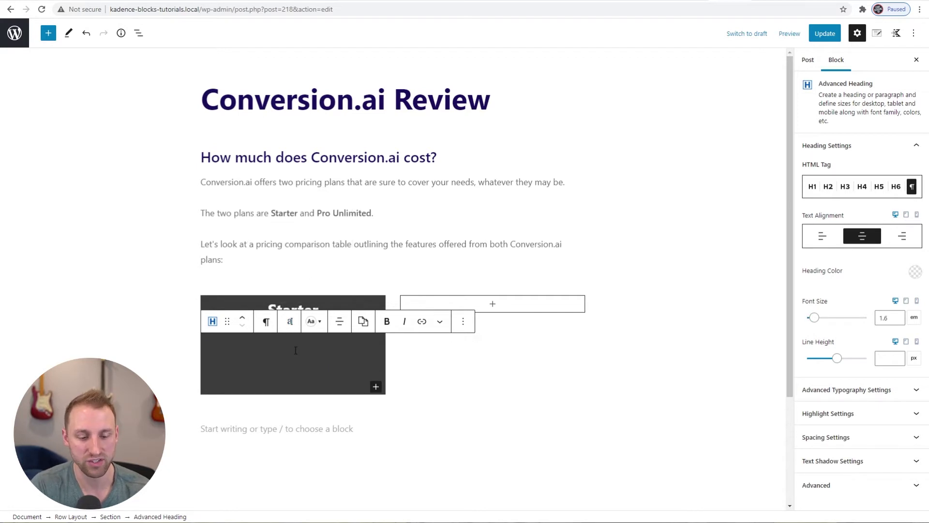
type("$29/mo")
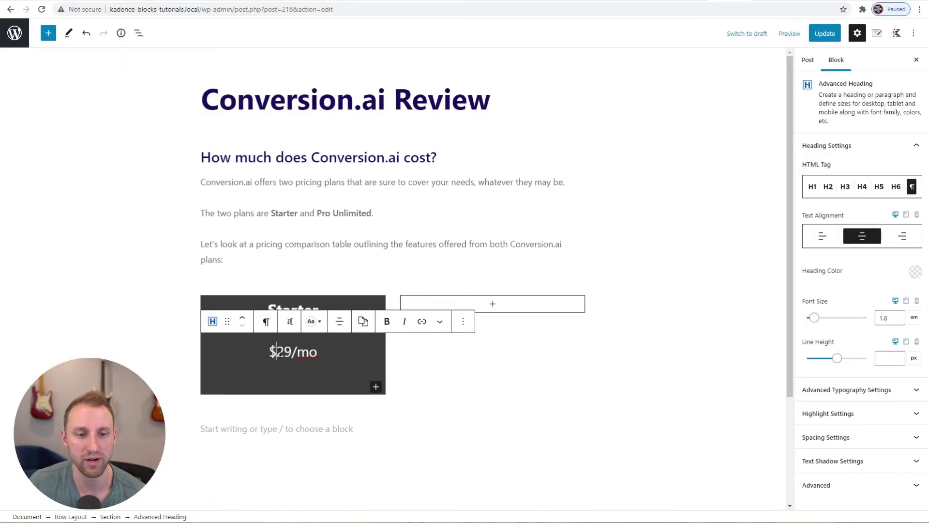
Highlight the "29" in the price heading and set the highlight color to the palette blue 295CFF
key("shift+Right")
key("shift+Right")
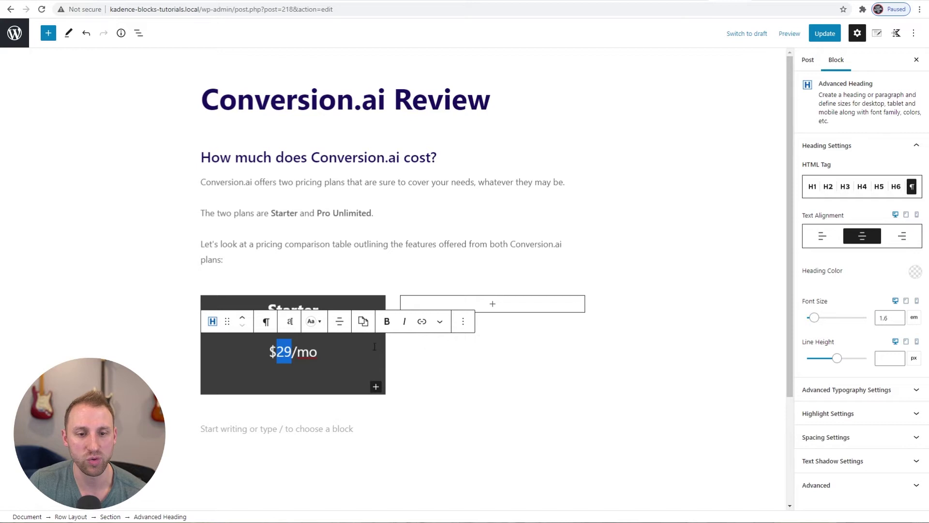
left_click(439, 321)
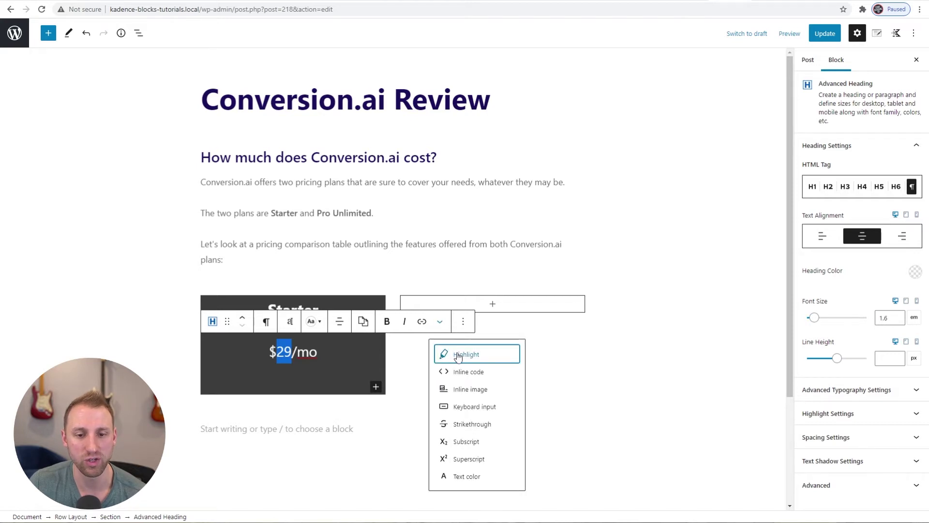
key("Escape")
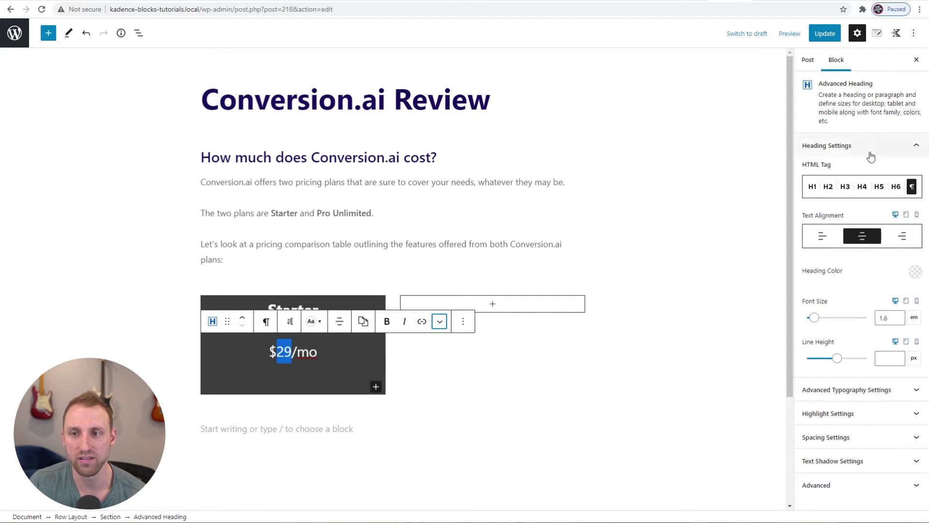
left_click(832, 415)
scroll(881, 218, "up", 2)
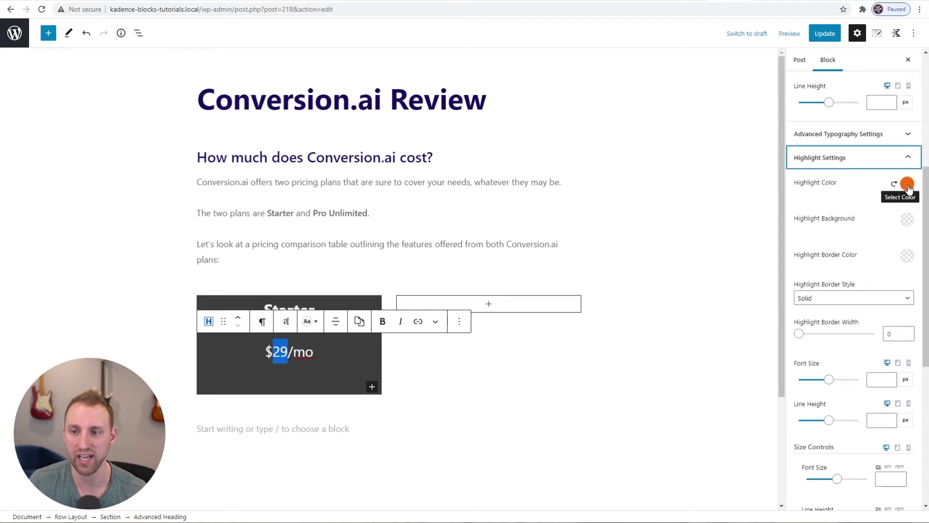
left_click(908, 186)
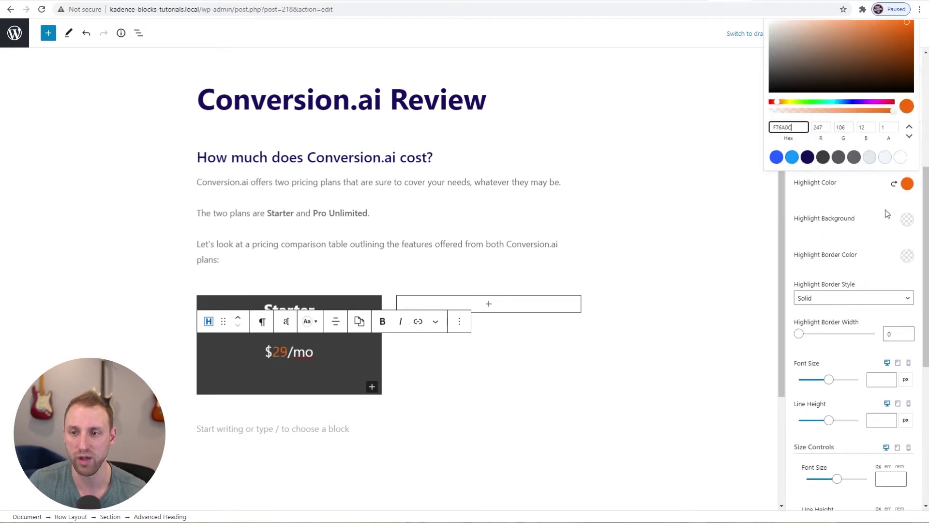
left_click(779, 158)
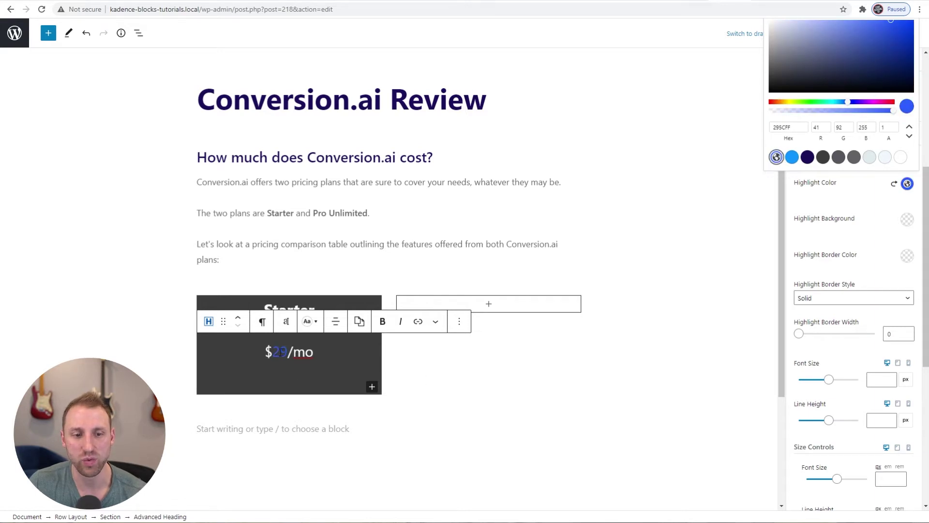
left_click(868, 236)
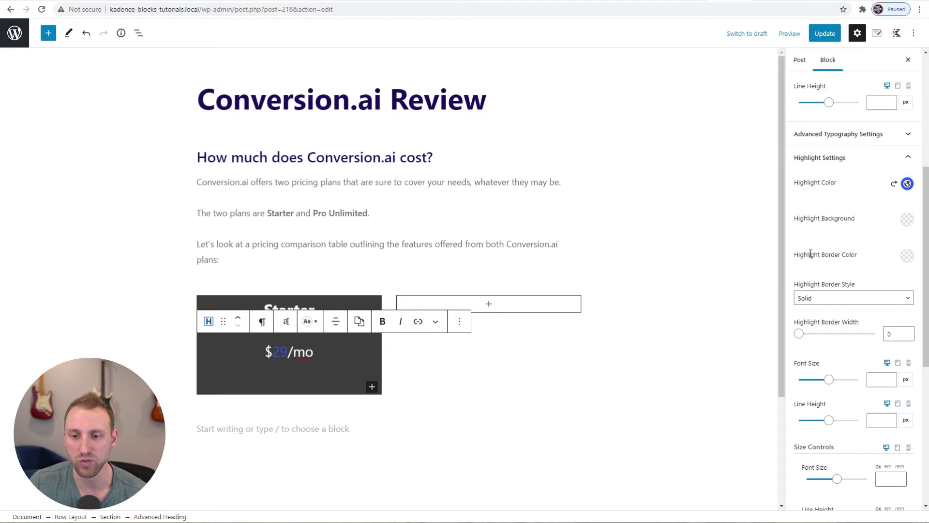
Set the highlight font size of the "29" to 2 em
scroll(812, 264, "down", 1)
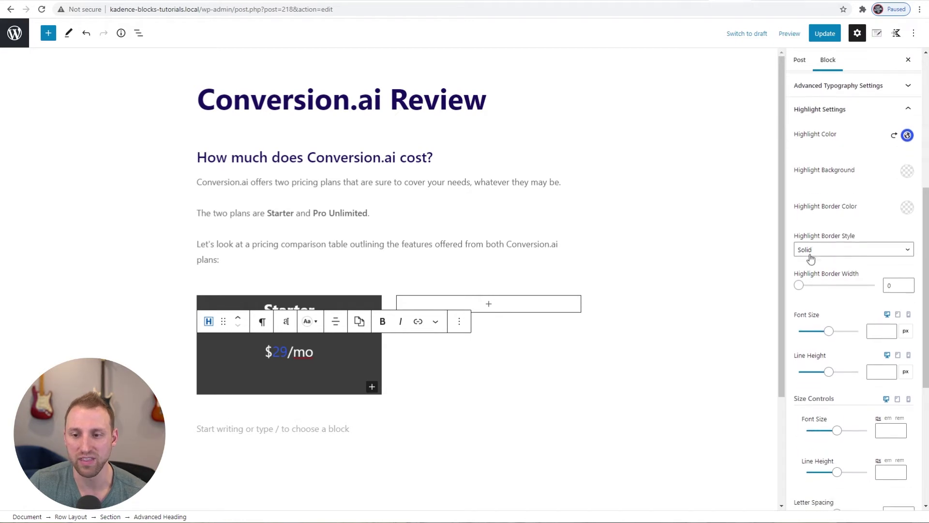
left_click(906, 333)
left_click(905, 382)
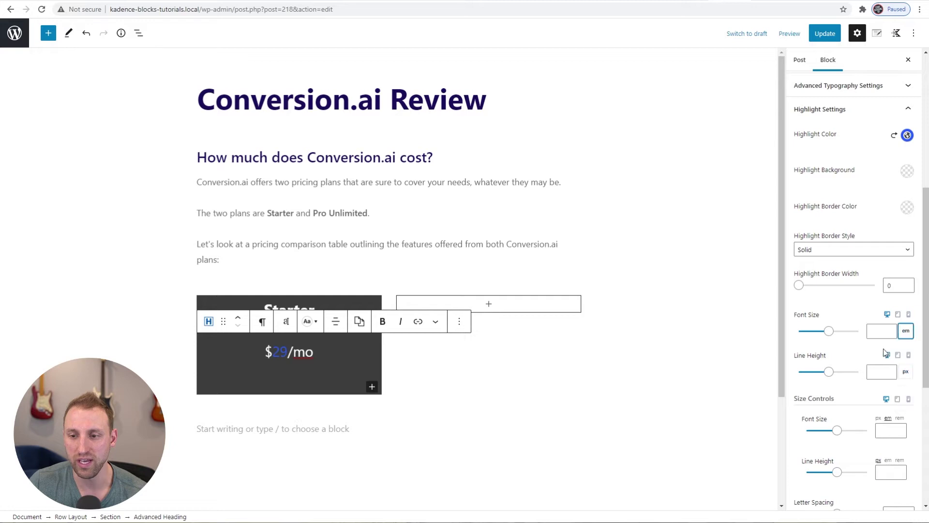
left_click(886, 332)
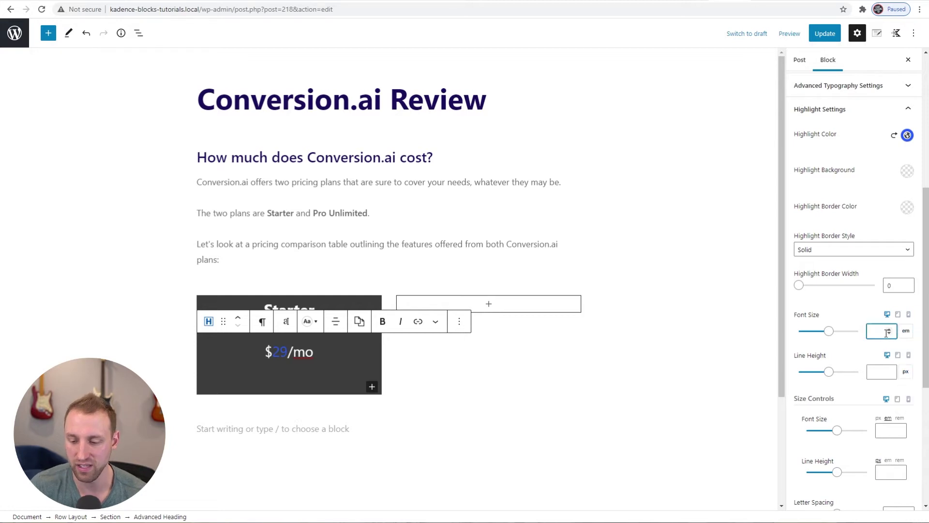
type("2")
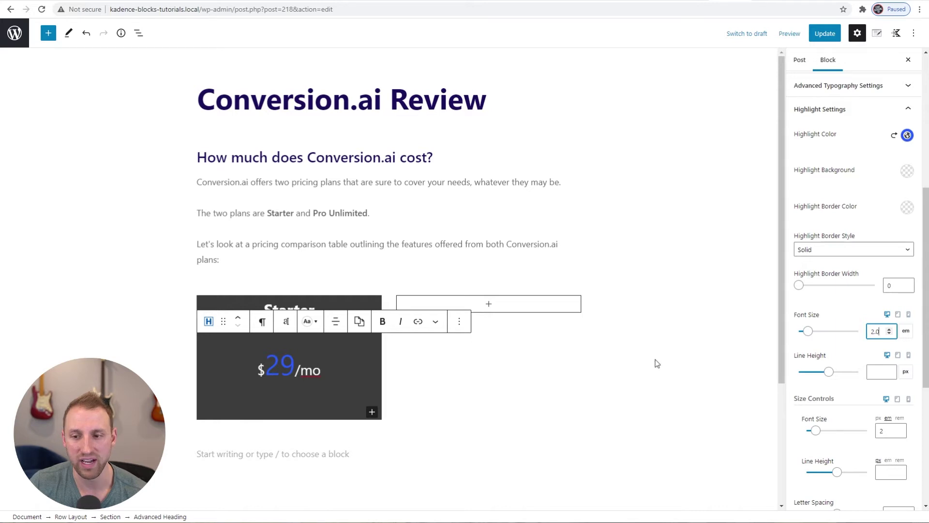
Set the highlight font weight of the "29" to Extra-Bold 800
scroll(804, 344, "down", 2)
scroll(813, 367, "down", 3)
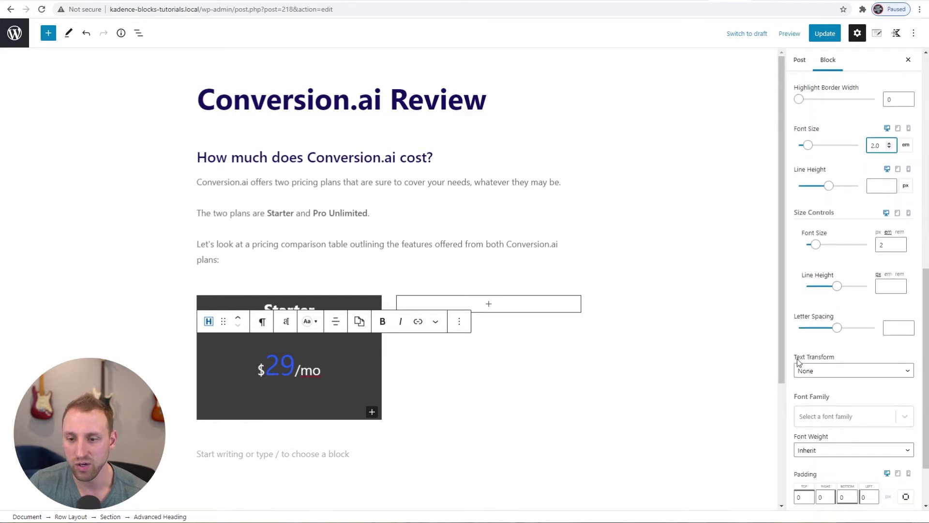
left_click(832, 374)
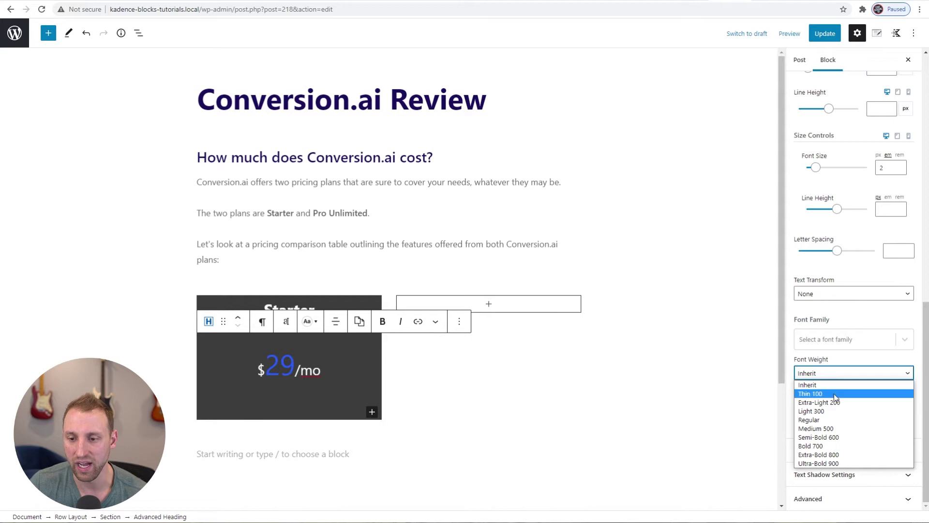
left_click(830, 456)
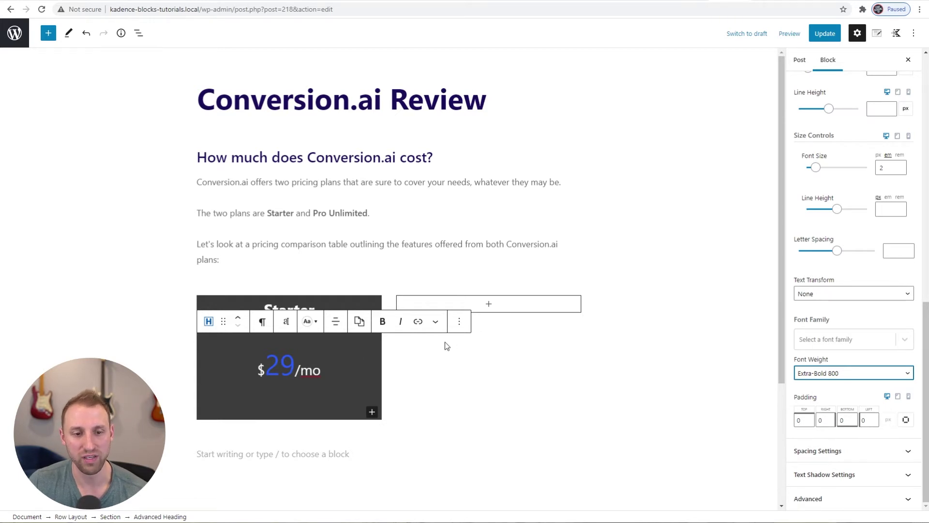
Preview the post in a new browser tab and examine the highlighted price in the Starter section
left_click(789, 33)
left_click(755, 124)
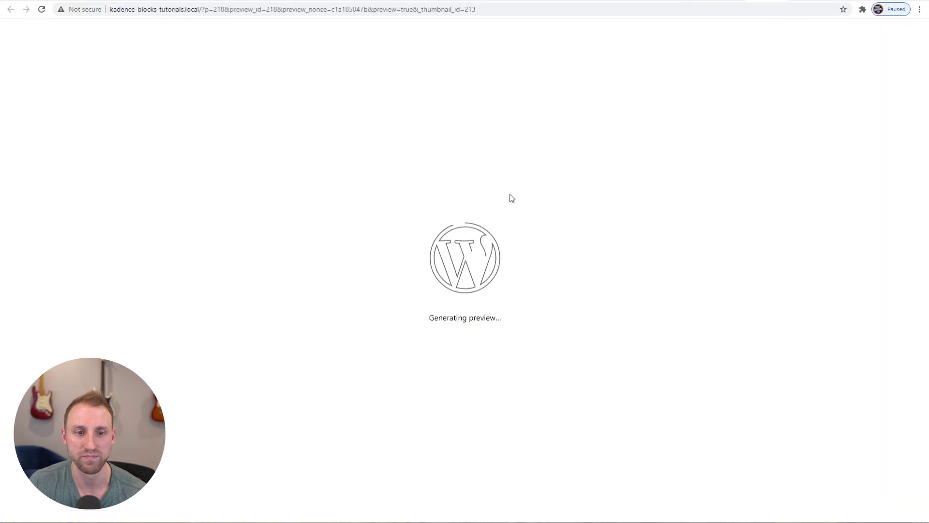
scroll(428, 240, "down", 4)
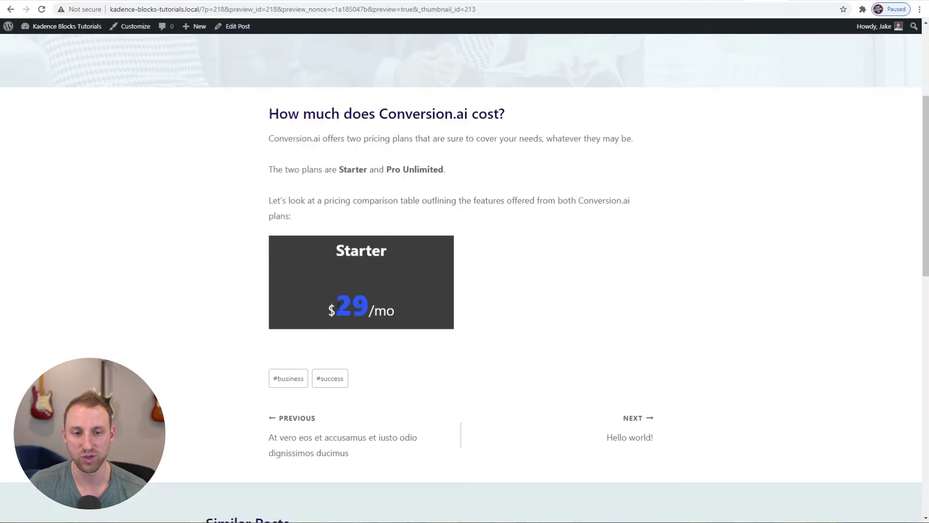
left_click_drag(338, 303, 362, 304)
left_click(391, 295)
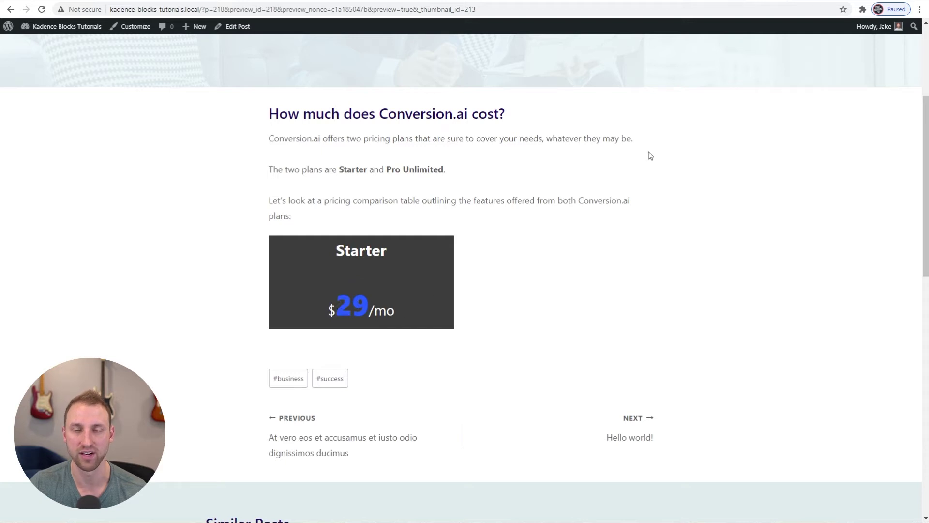
left_click(732, 1)
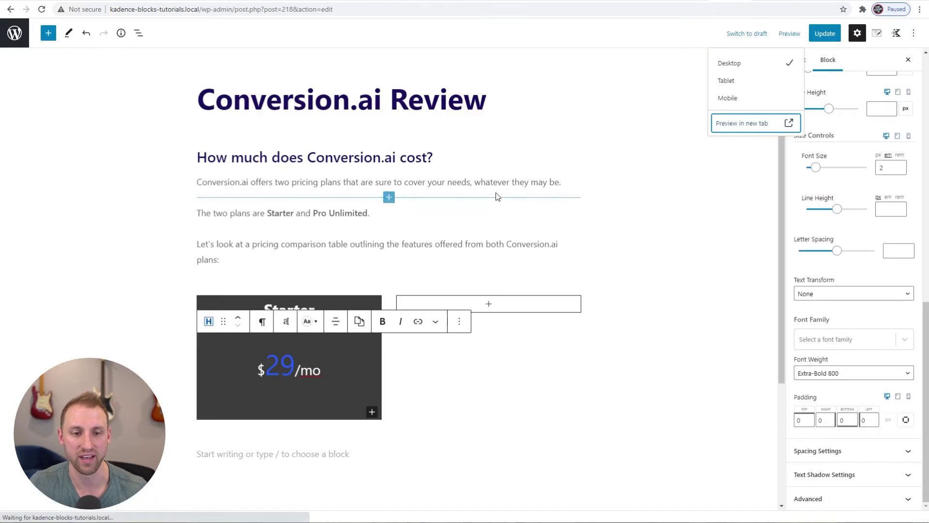
left_click(747, 124)
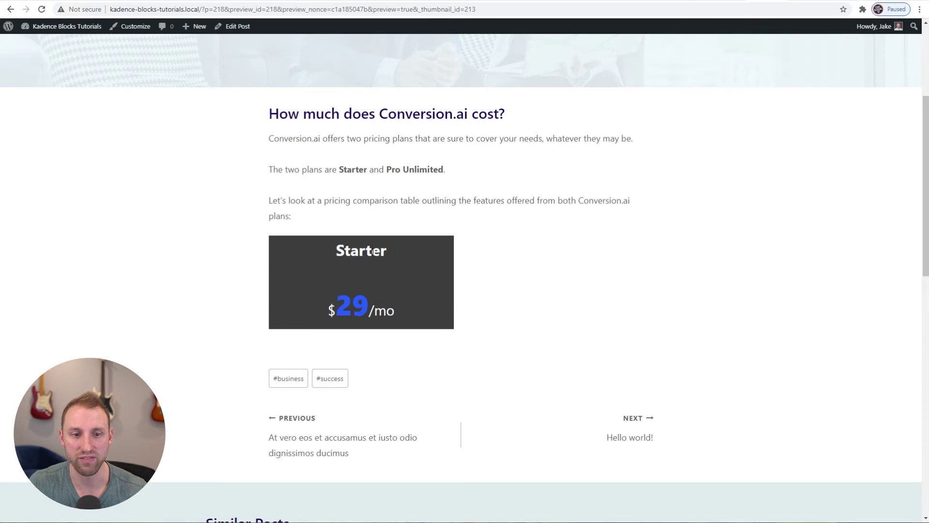
Check the Conversion.ai pricing page, then inspect the Starter price heading in the post preview with the browser developer tools to find its margin
left_click(799, 2)
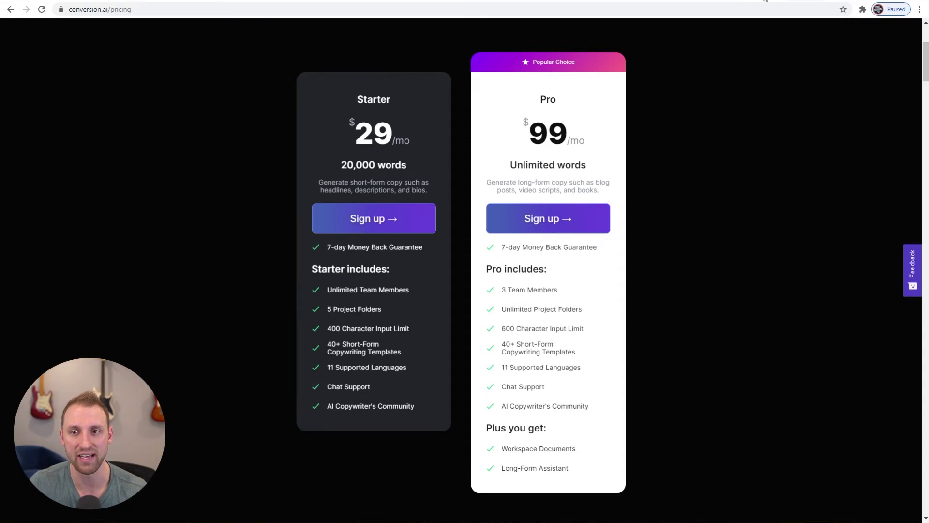
left_click(766, 1)
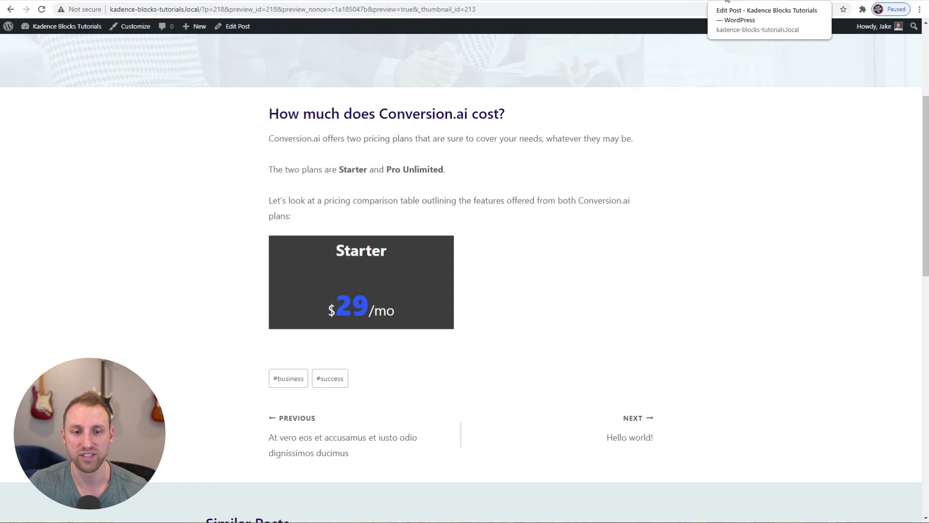
right_click(362, 306)
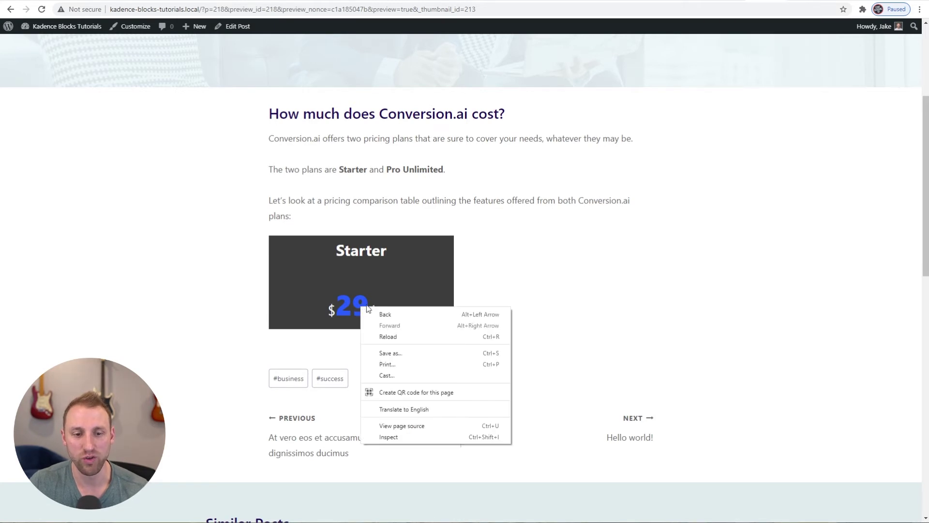
left_click(395, 438)
scroll(557, 268, "down", 3)
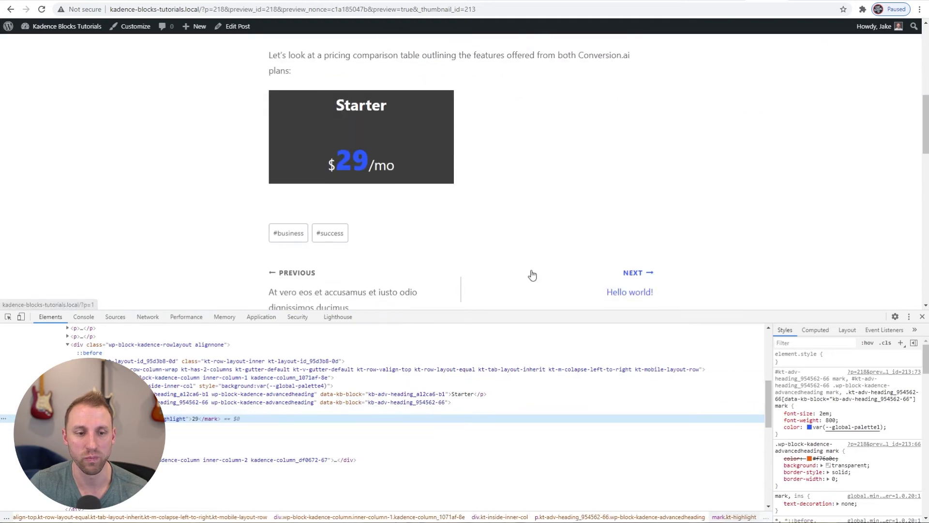
left_click(165, 405)
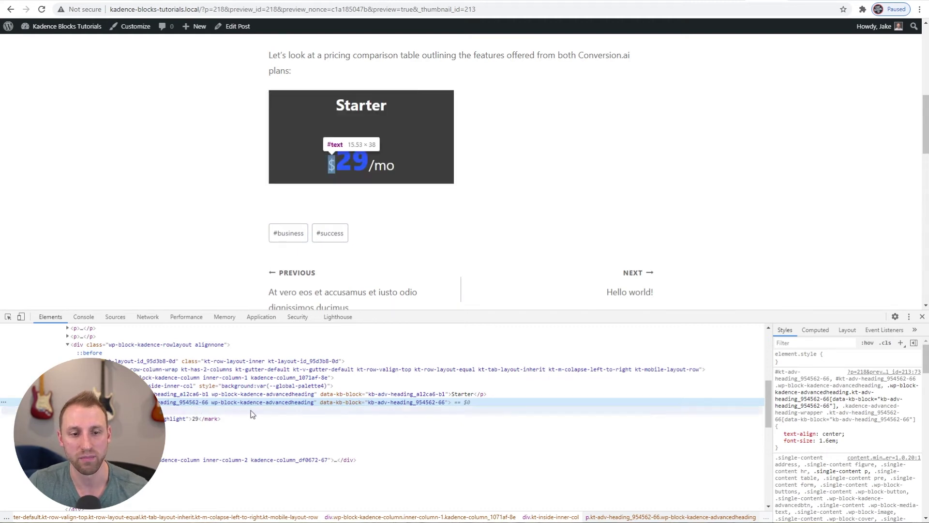
scroll(861, 484, "down", 15)
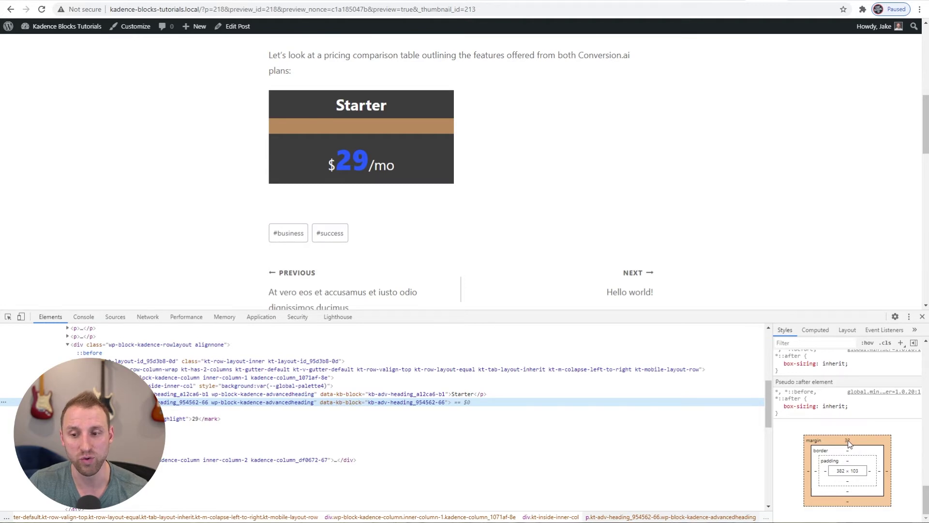
Set the price heading's top margin to 0 px in the post editor and preview the post in a new tab
left_click(725, 2)
left_click(295, 368)
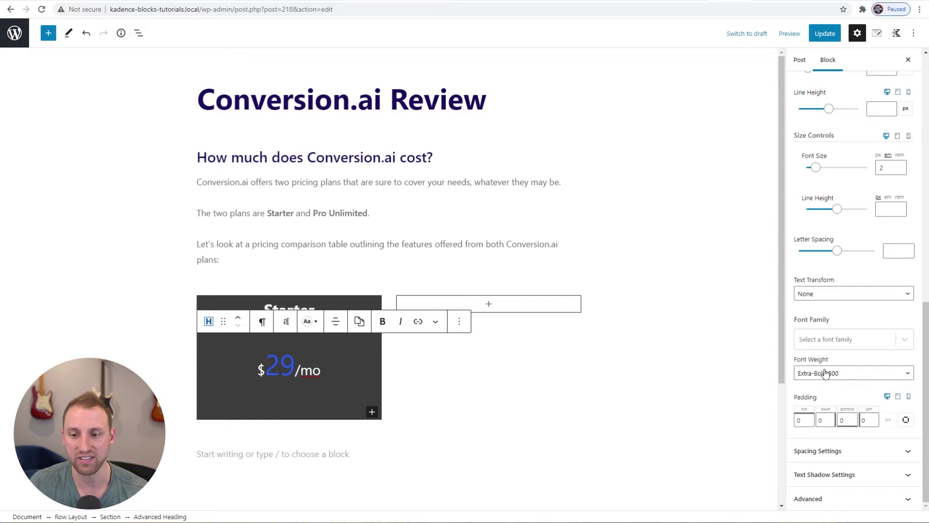
left_click(829, 451)
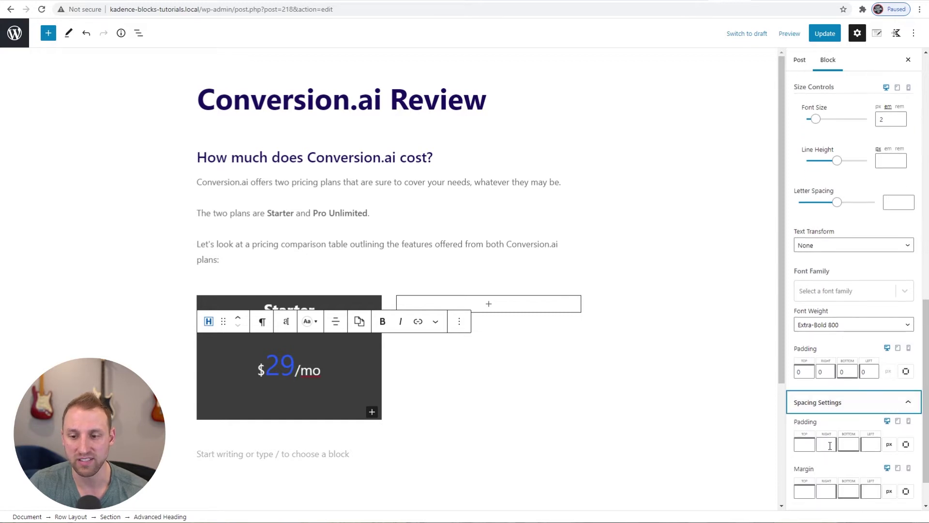
scroll(813, 436, "down", 2)
left_click(804, 445)
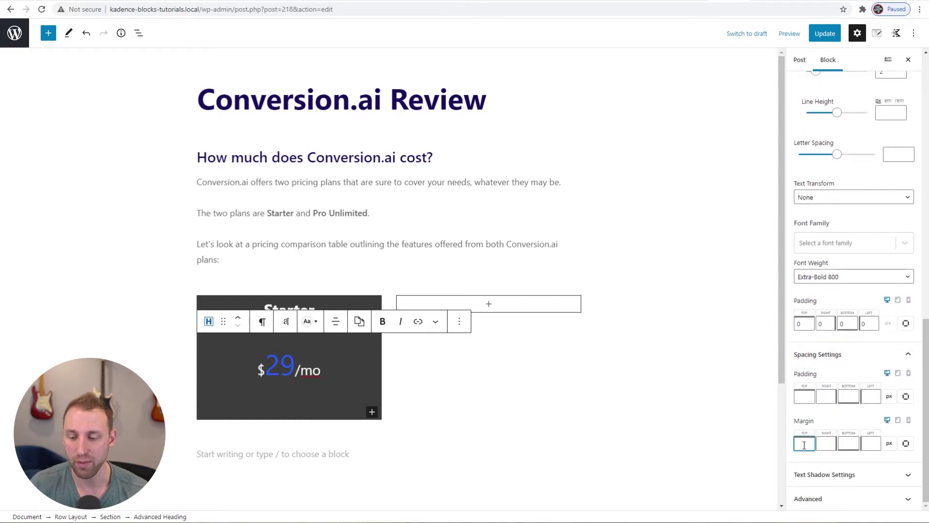
type("0")
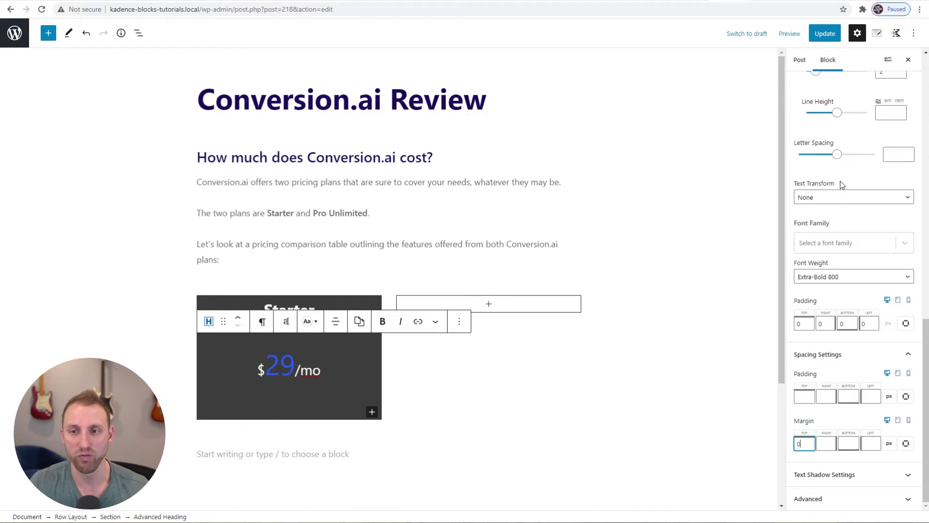
left_click(790, 34)
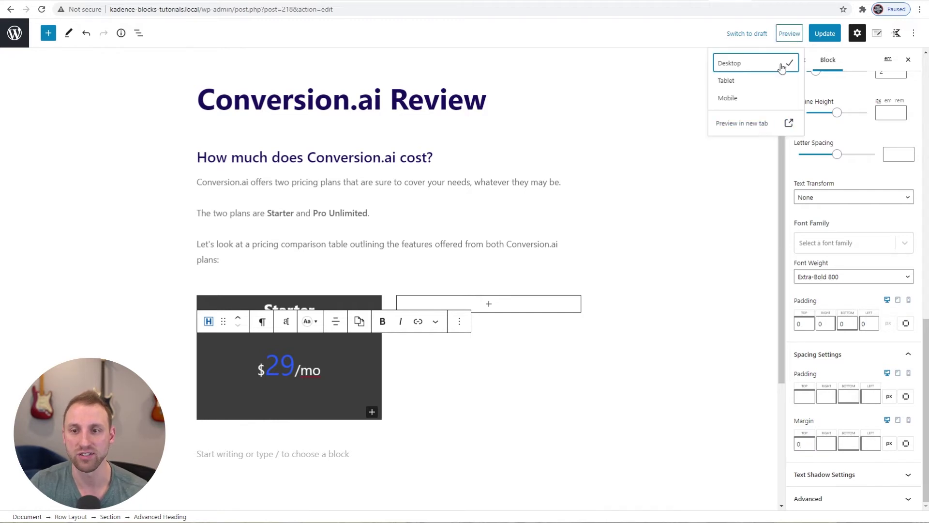
left_click(751, 124)
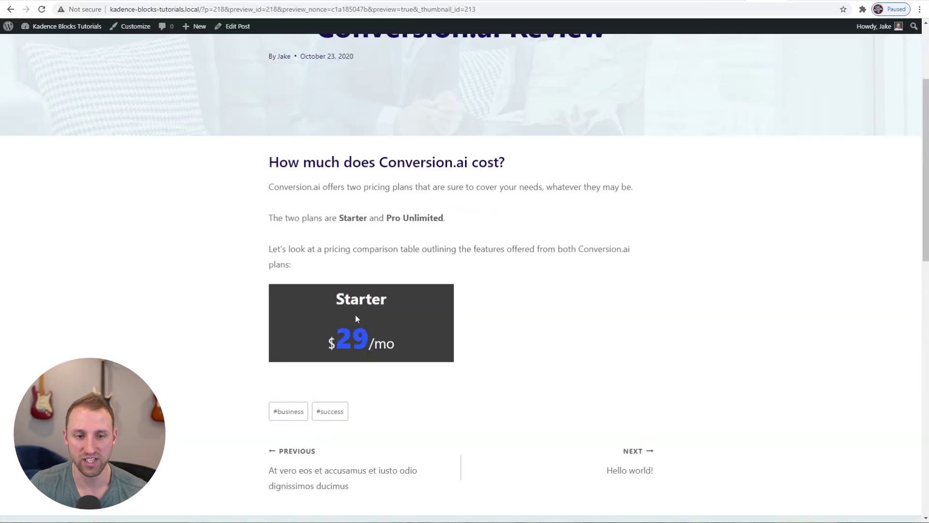
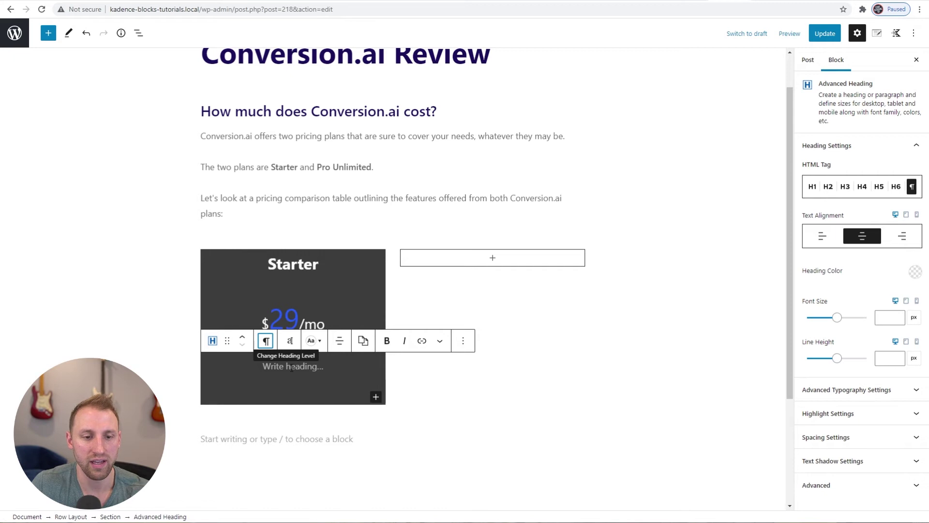
Enter "20,000 words" in the empty heading below the price in the Starter section
left_click(292, 366)
type("2")
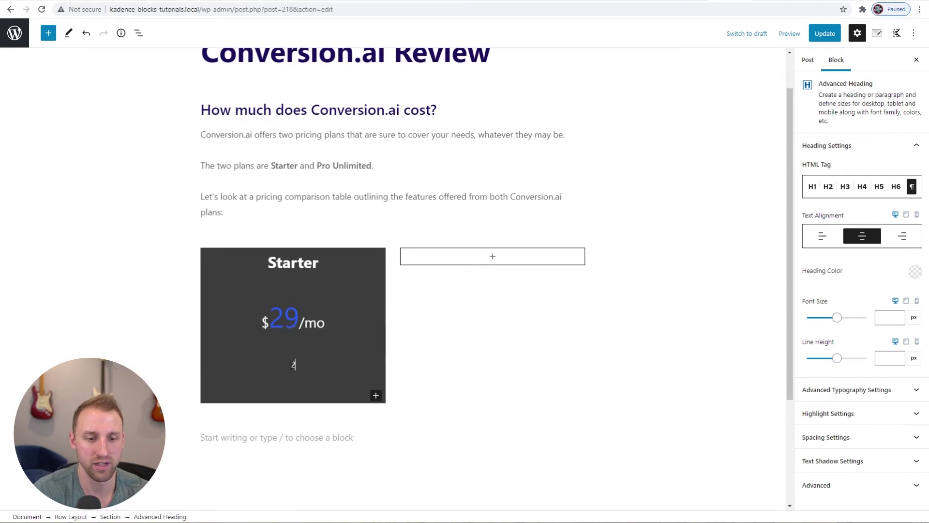
type("0,000 words")
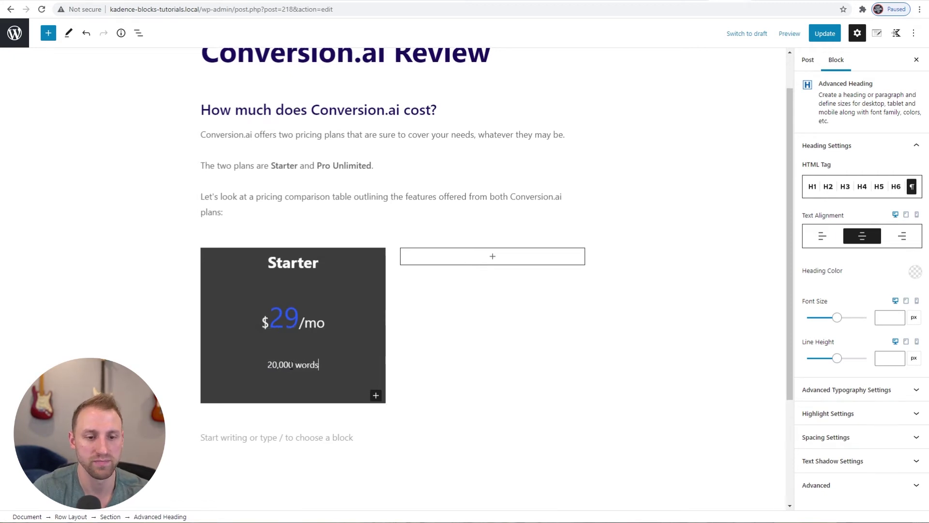
Set the "20,000 words" heading's font weight to Bold 700 and its font size to 1.2 em
triple_click(296, 366)
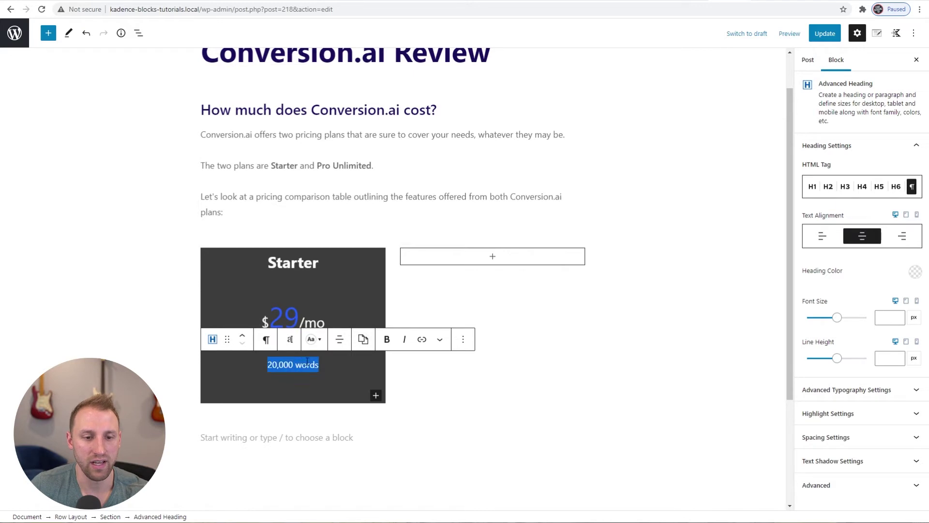
left_click(290, 339)
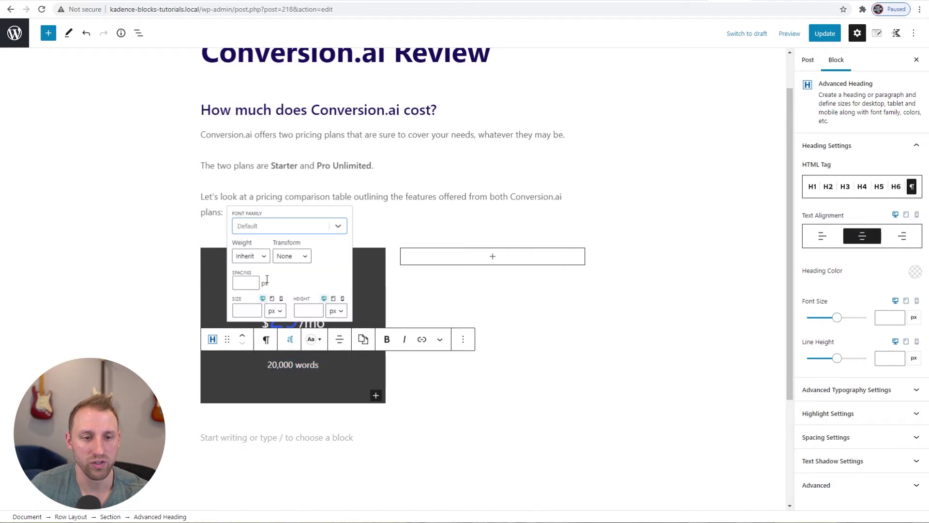
left_click(252, 260)
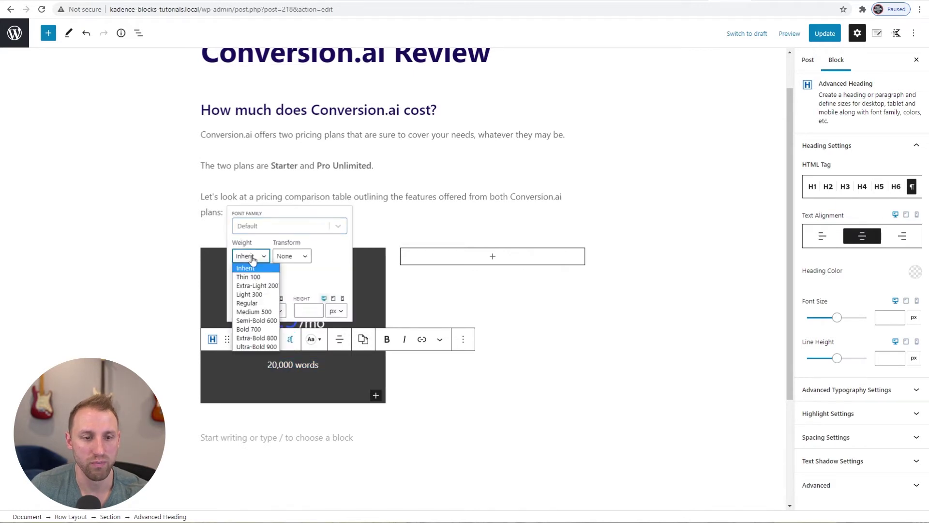
left_click(250, 330)
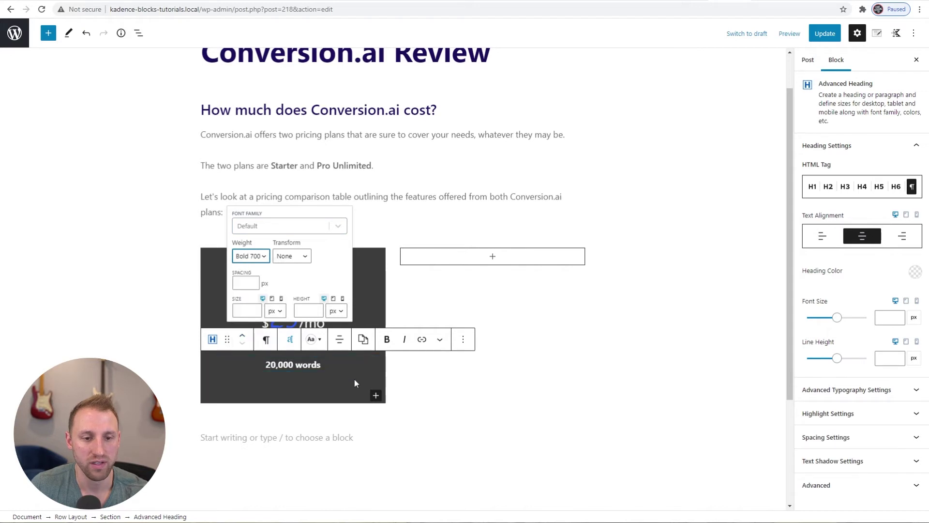
left_click(274, 311)
left_click(274, 327)
left_click(244, 311)
type("1.2")
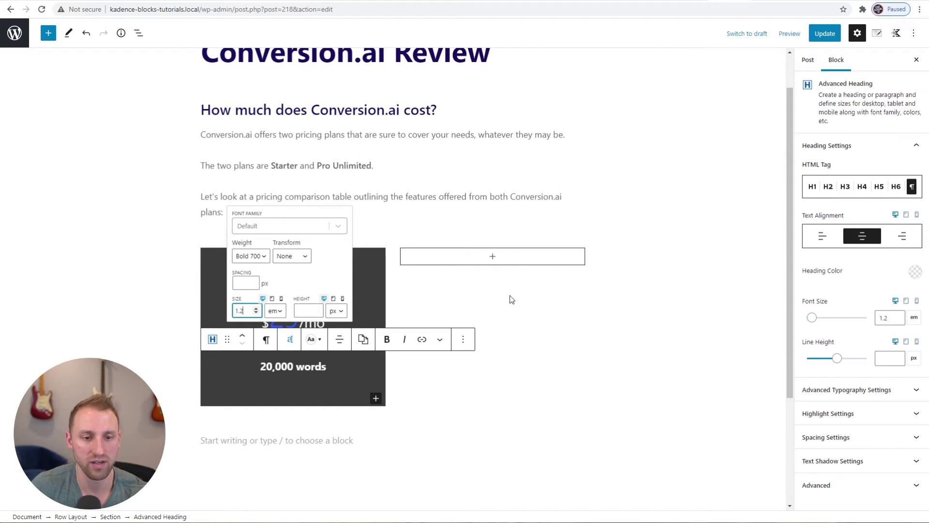
Preview the post in a new tab and examine the spacing between the price and the "20,000 words" heading
left_click(545, 316)
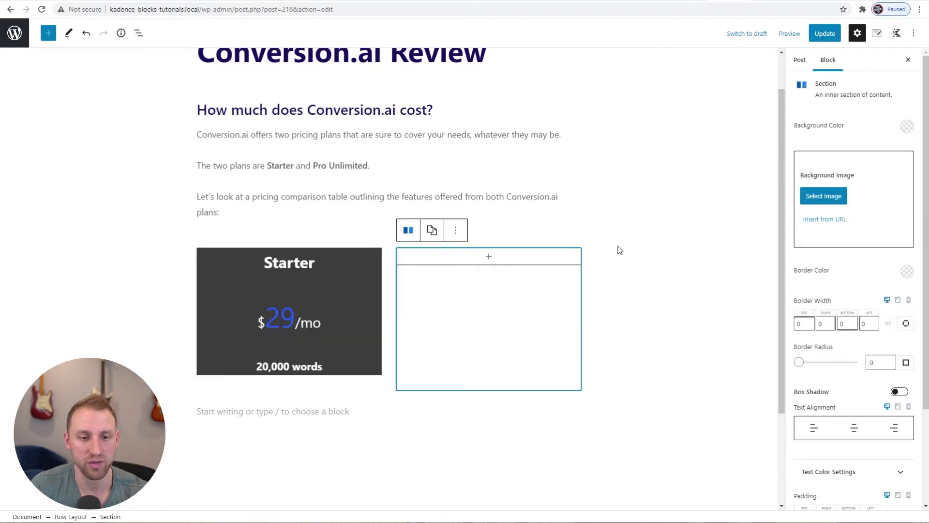
left_click(788, 34)
left_click(745, 124)
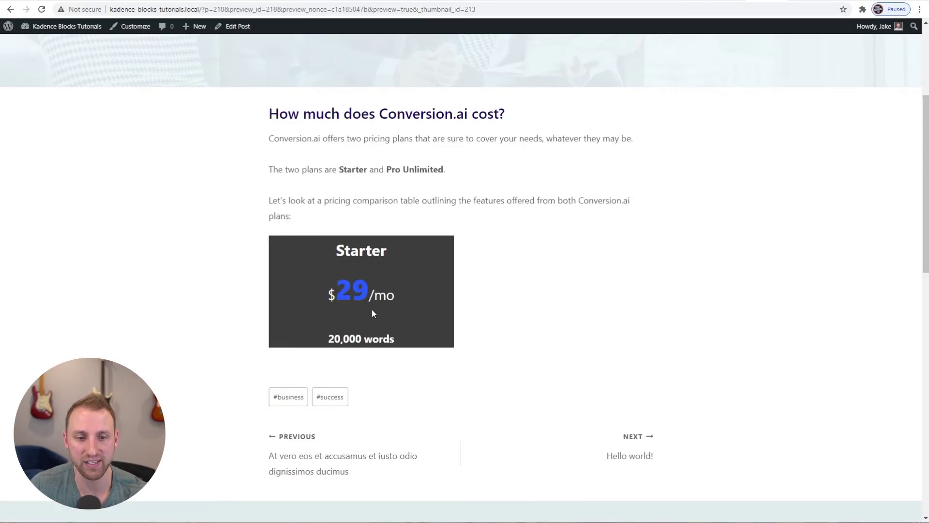
left_click_drag(405, 349, 335, 339)
left_click(337, 339)
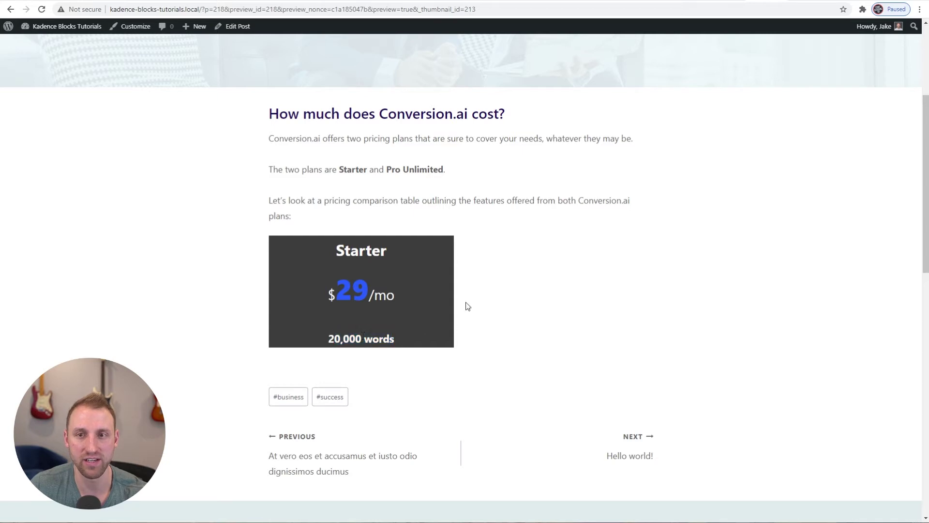
Set the top margin of the "20,000 words" heading to 0 px in the post editor
left_click(731, 1)
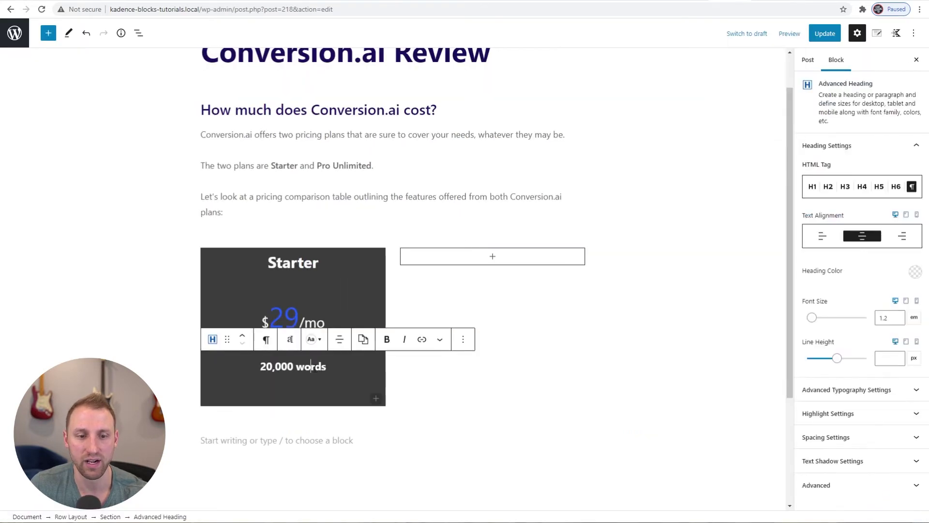
left_click(850, 438)
left_click(804, 443)
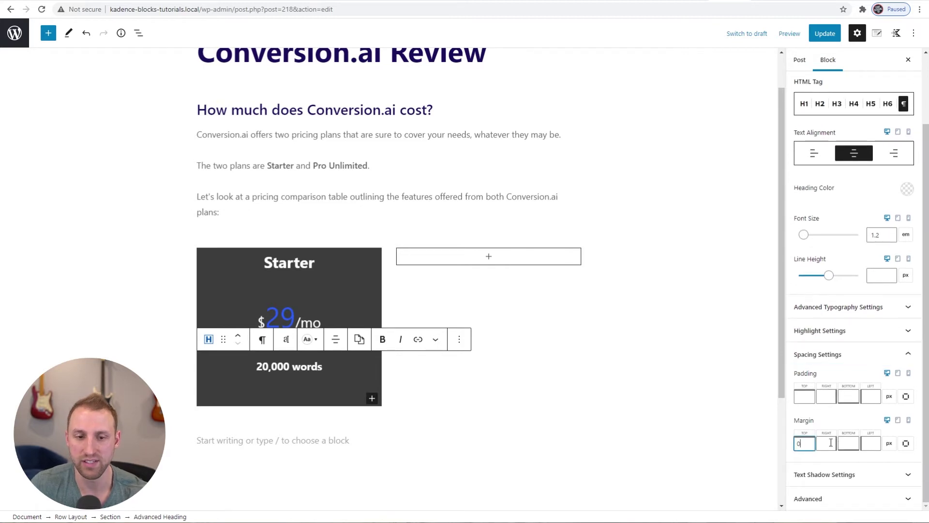
left_click(491, 386)
scroll(491, 386, "up", 1)
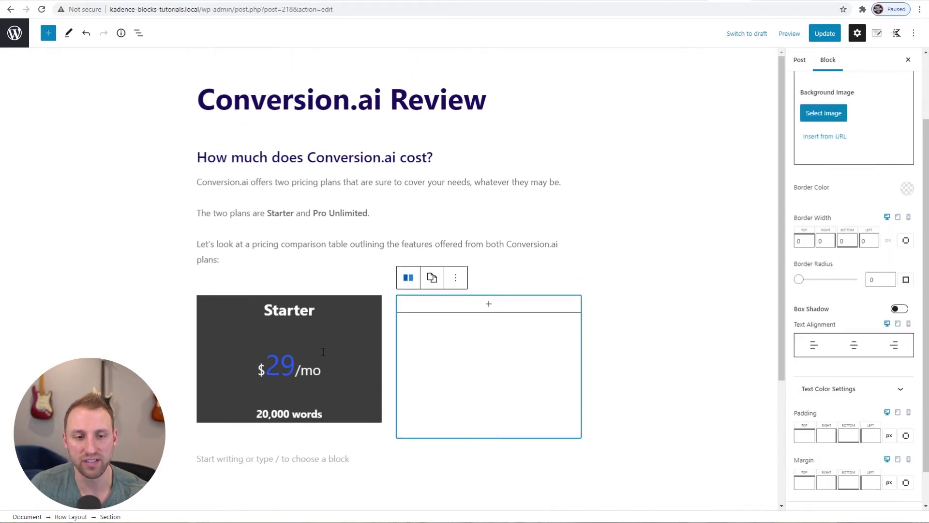
Preview the post in a new tab and compare the Starter section with the Starter plan on the Conversion.ai pricing page
left_click(297, 359)
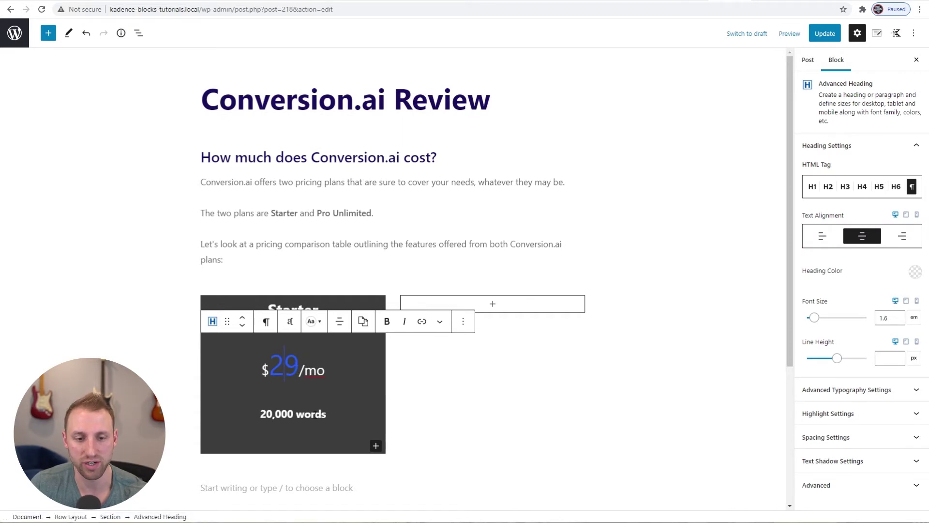
left_click(315, 415)
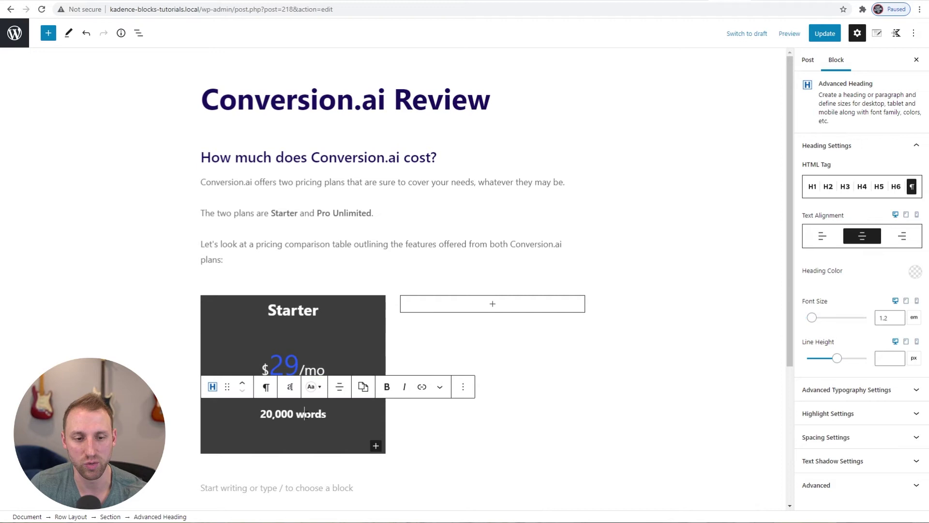
left_click(790, 33)
left_click(734, 123)
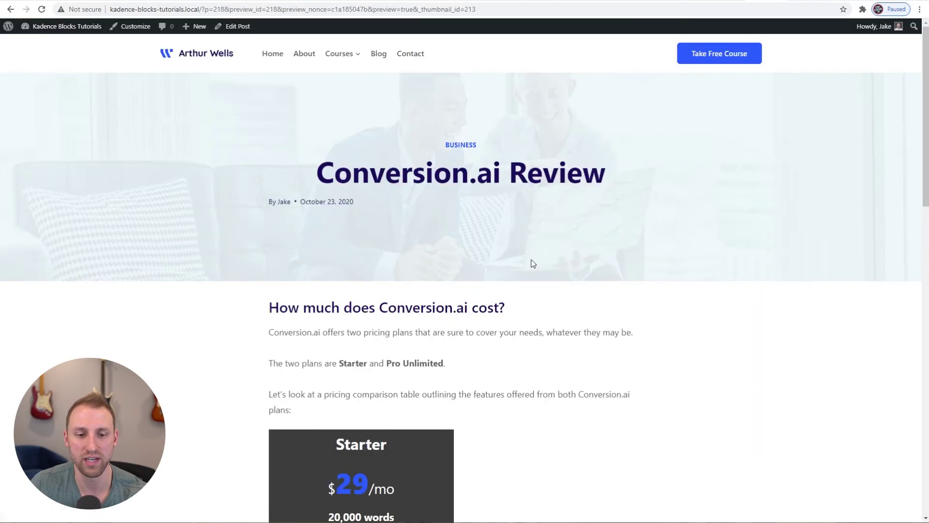
scroll(484, 324, "down", 3)
left_click_drag(385, 372, 326, 356)
left_click(364, 339)
key("ctrl+Tab")
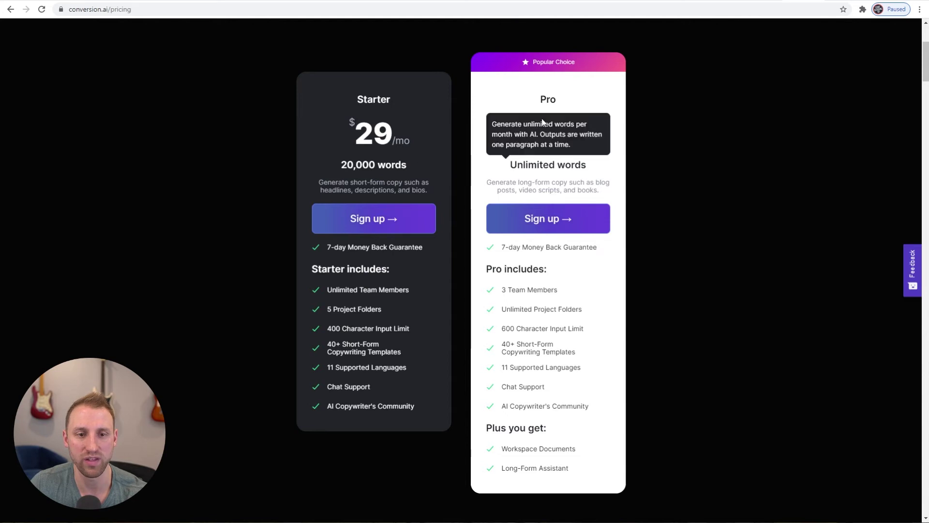
key("ctrl+Tab")
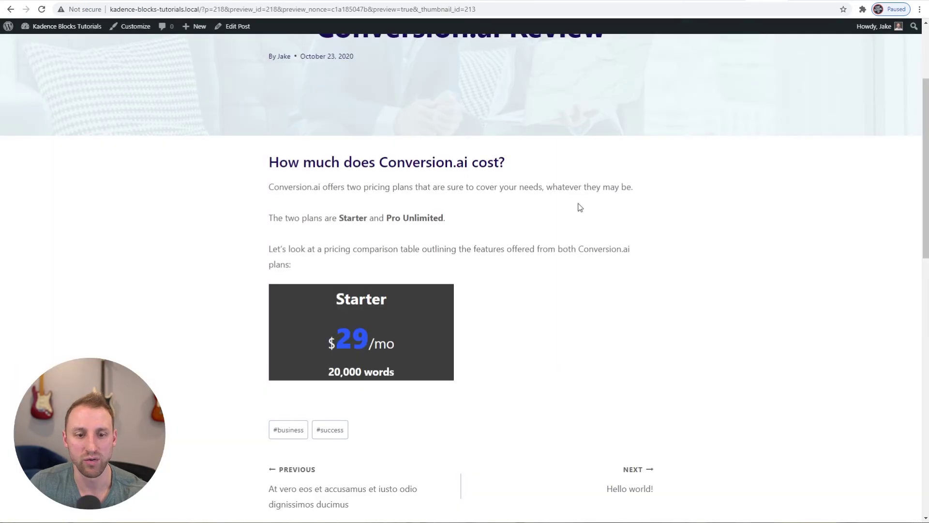
Copy the Starter plan's description, "Generate short-form copy such as headlines, descriptions, and bios.", from the Conversion.ai pricing page
key("ctrl+Tab")
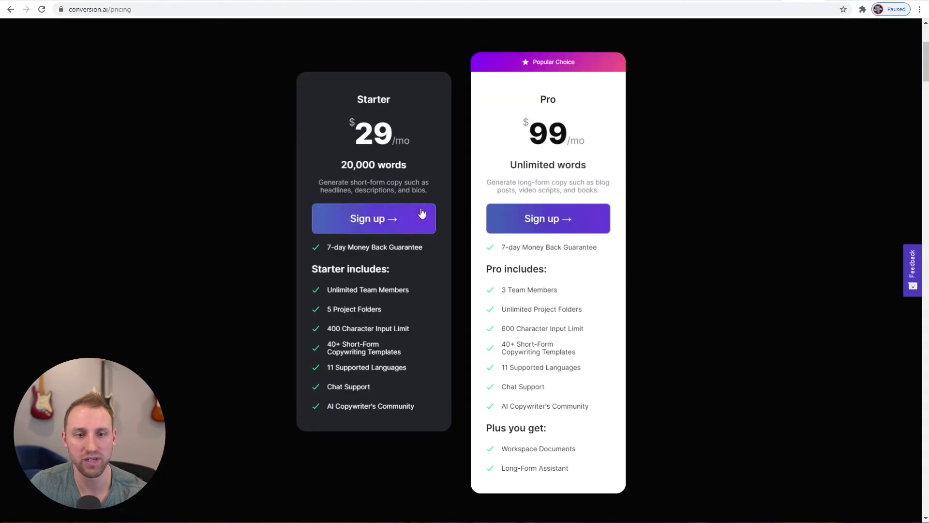
left_click_drag(431, 192, 311, 184)
key("ctrl+c")
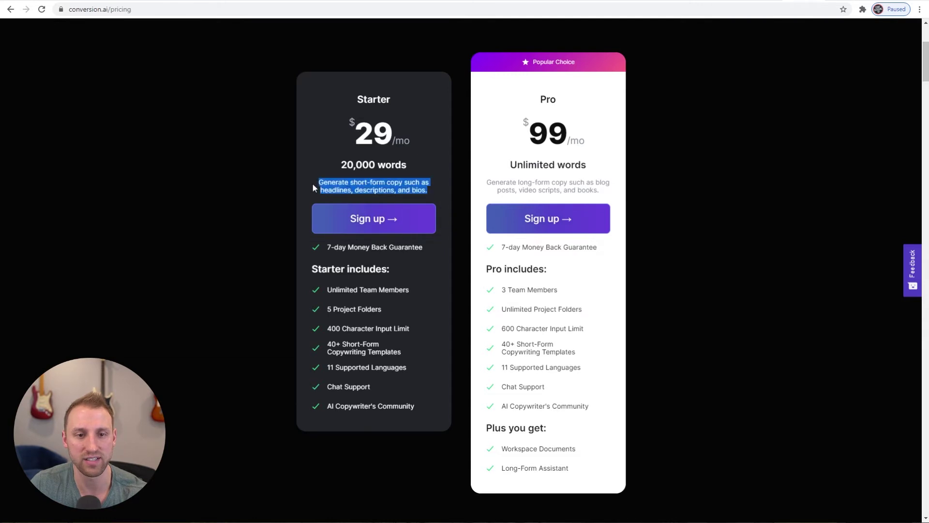
left_click(319, 185)
mouse_move(507, 172)
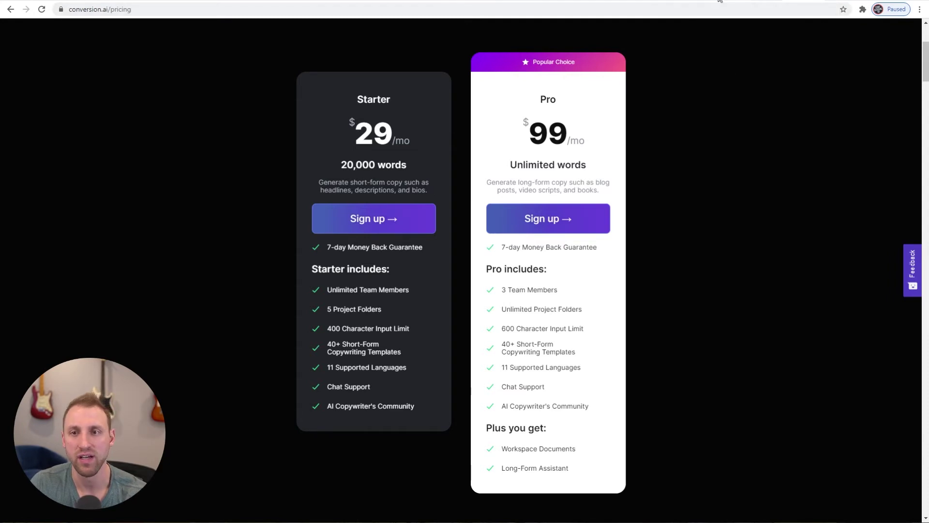
Add a centered Advanced Heading with the paragraph tag below "20,000 words" in the post editor's Starter section
key("ctrl+Tab")
left_click(337, 413)
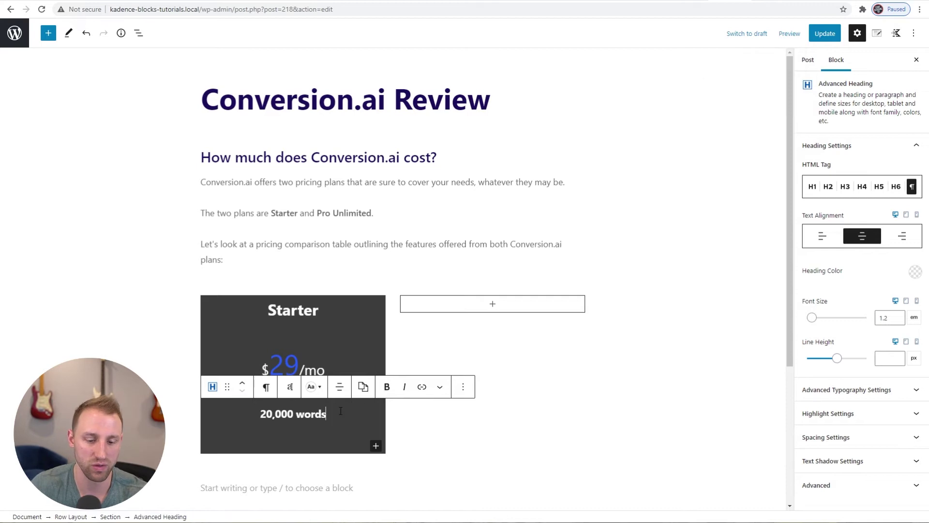
key("Return")
type("/ad")
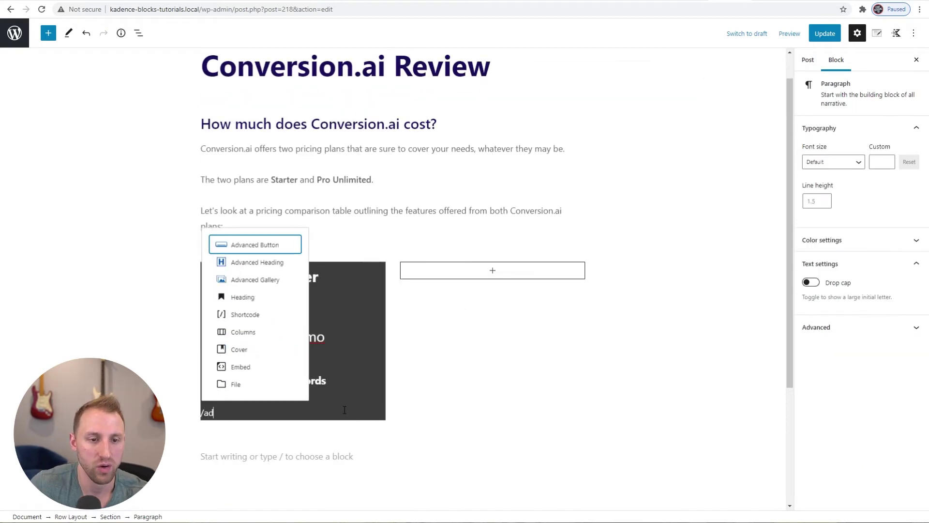
left_click(262, 263)
left_click(340, 390)
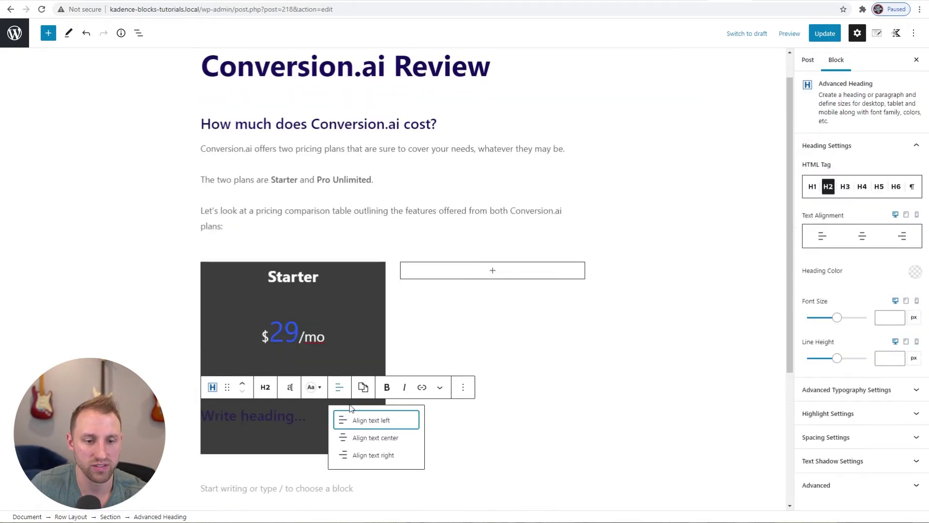
left_click(375, 438)
left_click(266, 388)
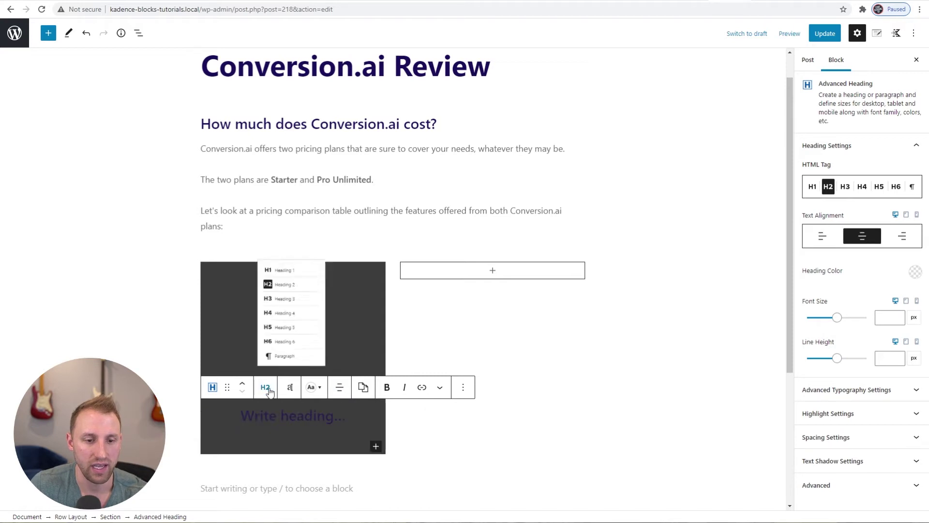
left_click(287, 358)
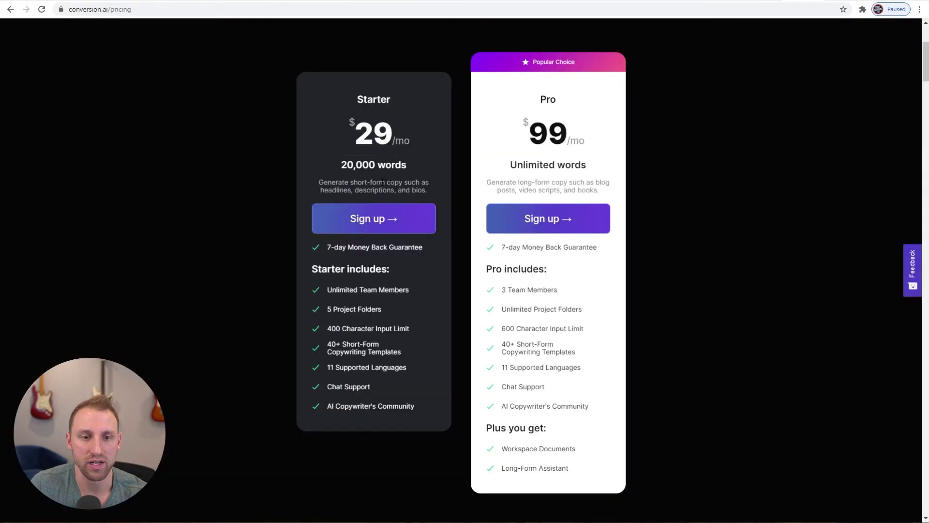
Fill the empty heading below "20,000 words" with the Starter plan's description text from the Conversion.ai pricing page
triple_click(382, 183)
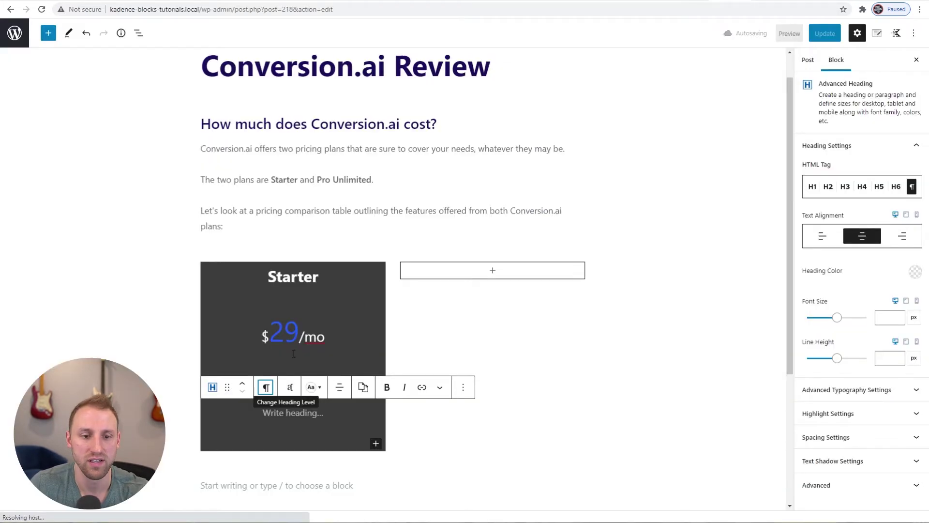
key("ctrl+v")
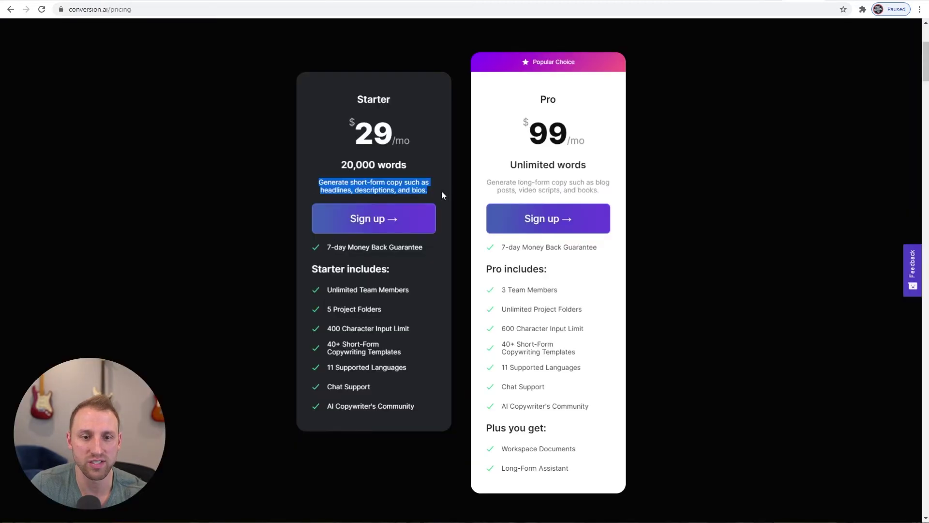
left_click(447, 185)
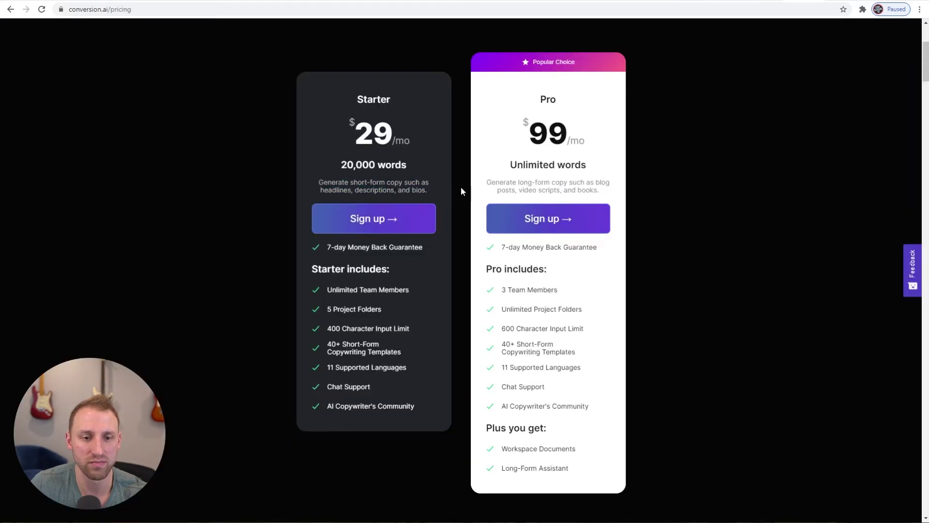
left_click(731, 1)
Set the font size of the Starter description text to 0.8 em
triple_click(304, 403)
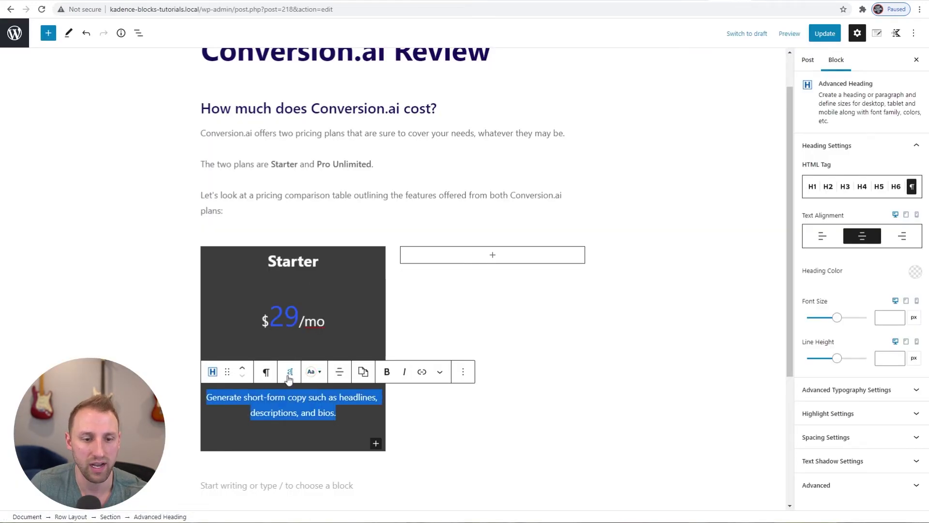
left_click(290, 376)
left_click(275, 344)
left_click(275, 364)
left_click(247, 345)
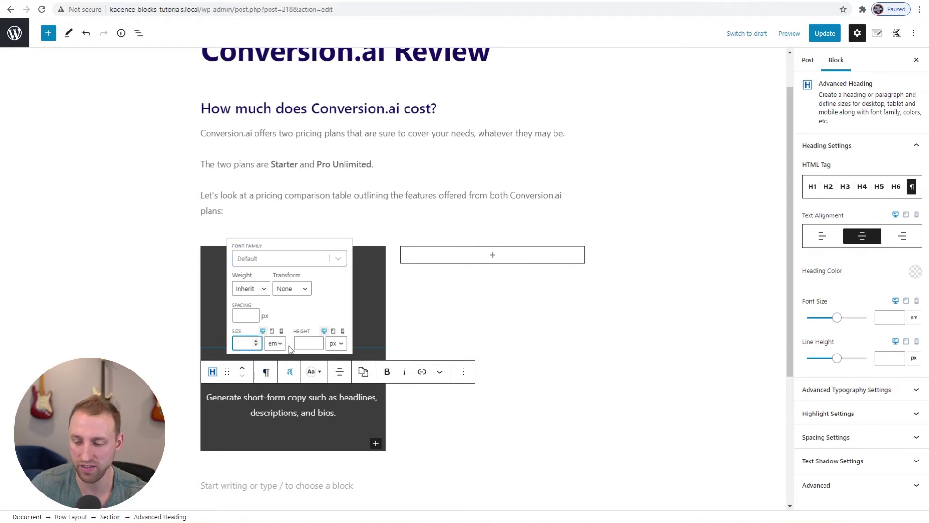
type(".8")
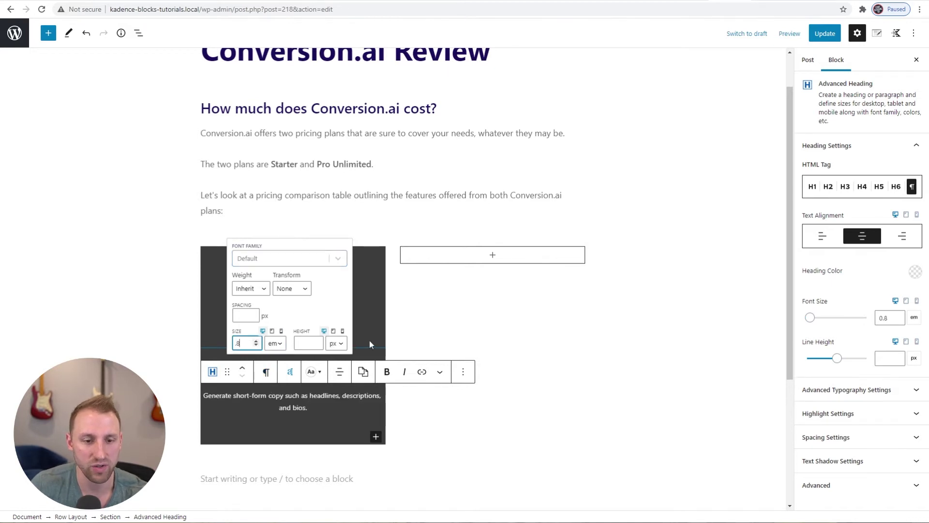
left_click(500, 335)
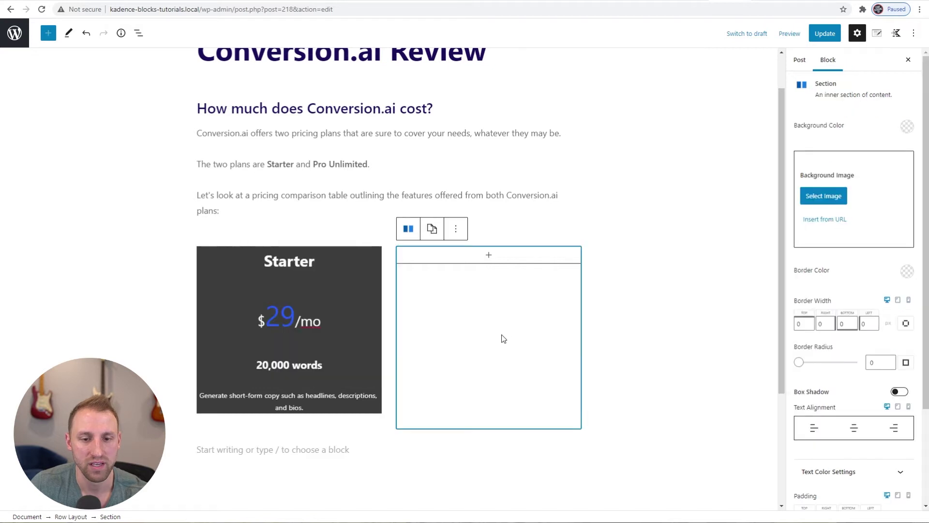
Set the Starter description's heading color to the light gray palette color E1EBEE
triple_click(297, 397)
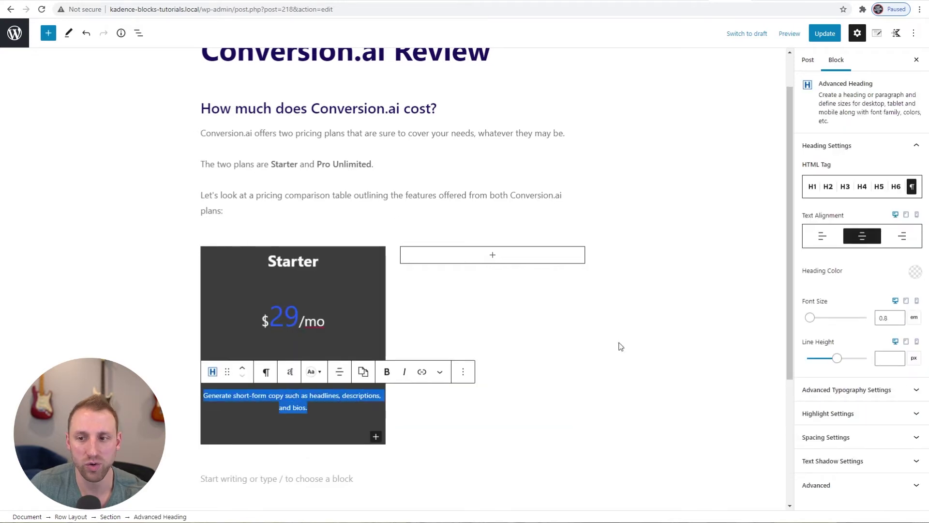
left_click(914, 274)
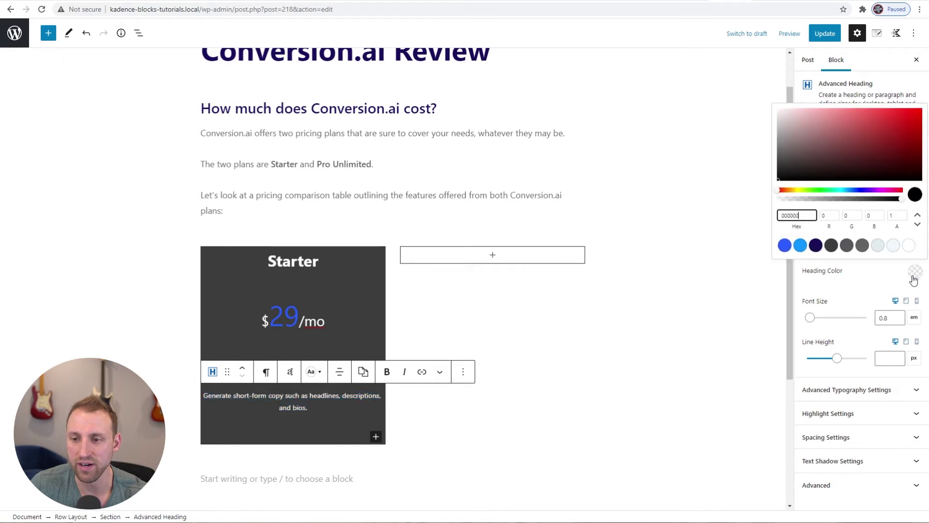
left_click(878, 246)
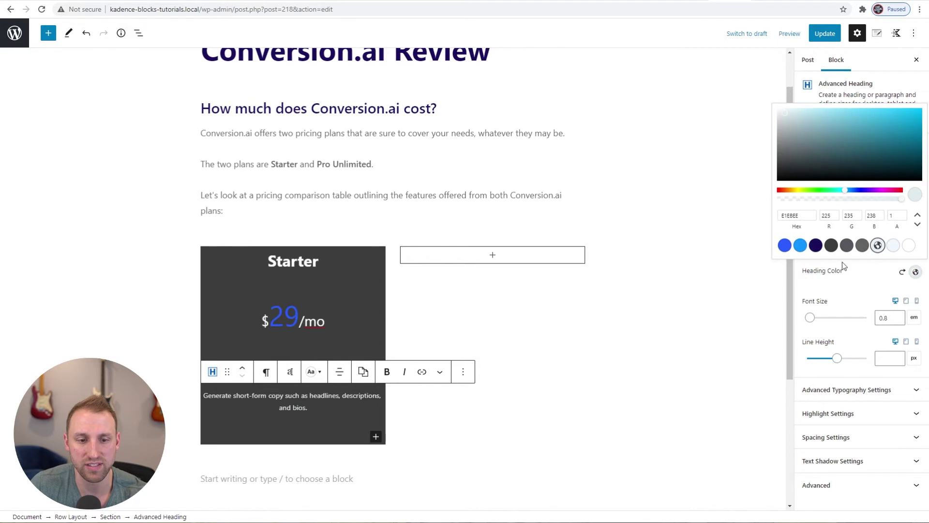
Preview the post in a new tab and compare the Starter description's look with the Conversion.ai pricing page
left_click(790, 33)
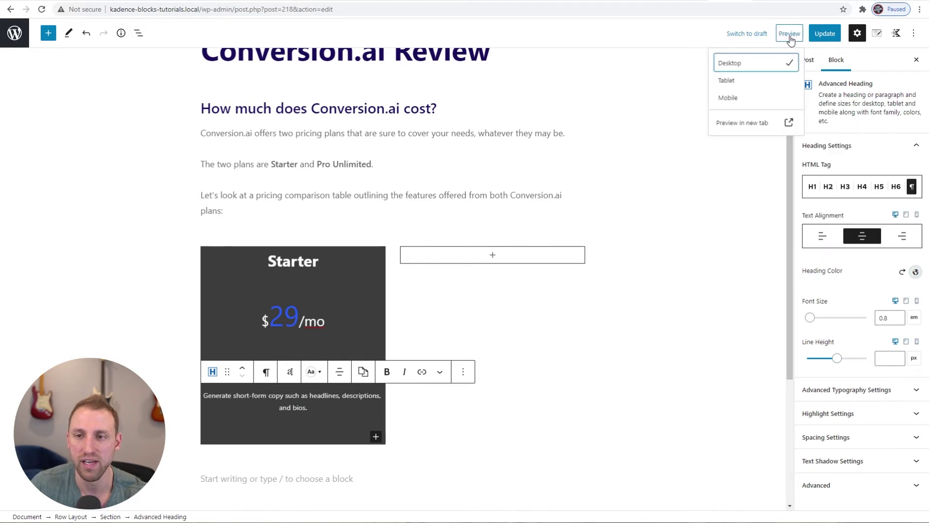
left_click(748, 125)
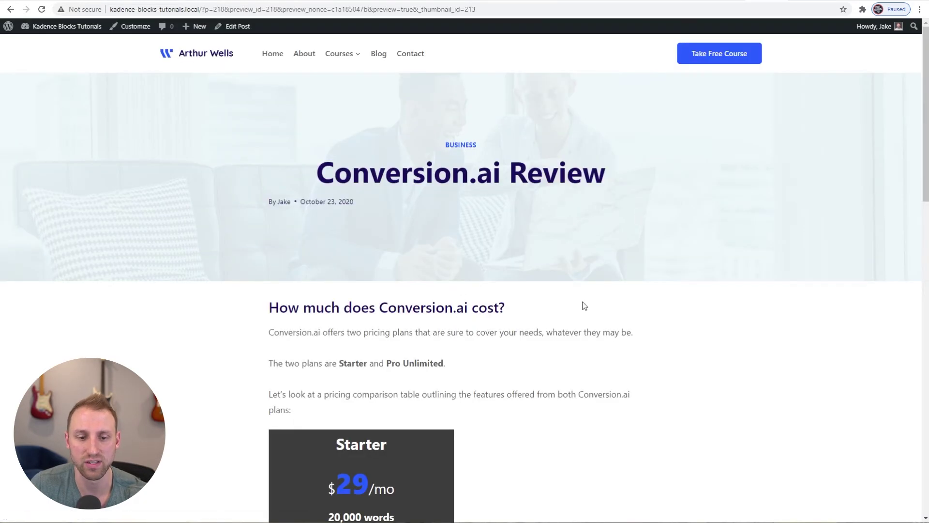
scroll(513, 371, "down", 3)
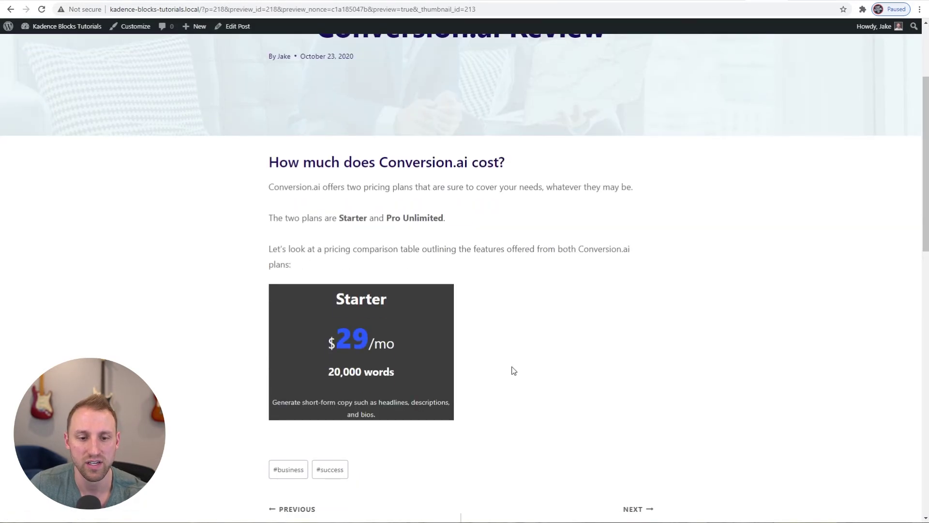
triple_click(380, 402)
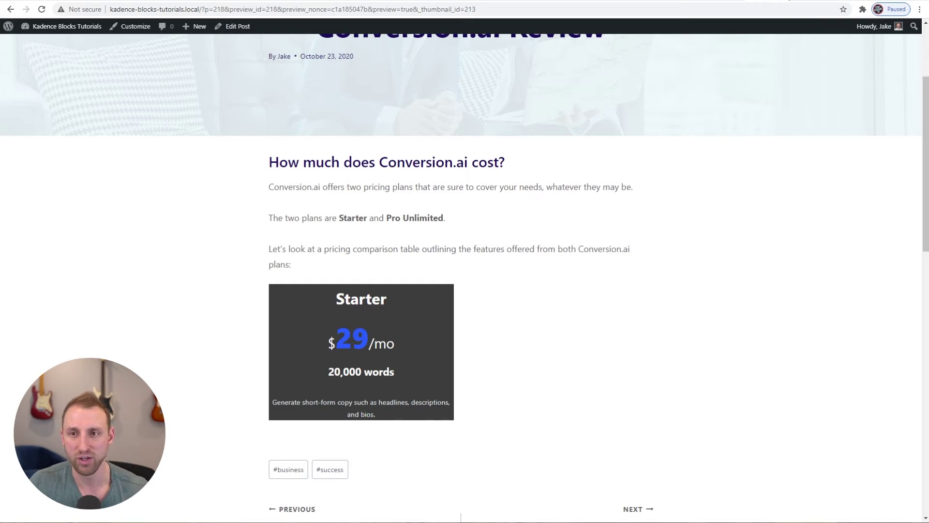
key("ctrl+Tab")
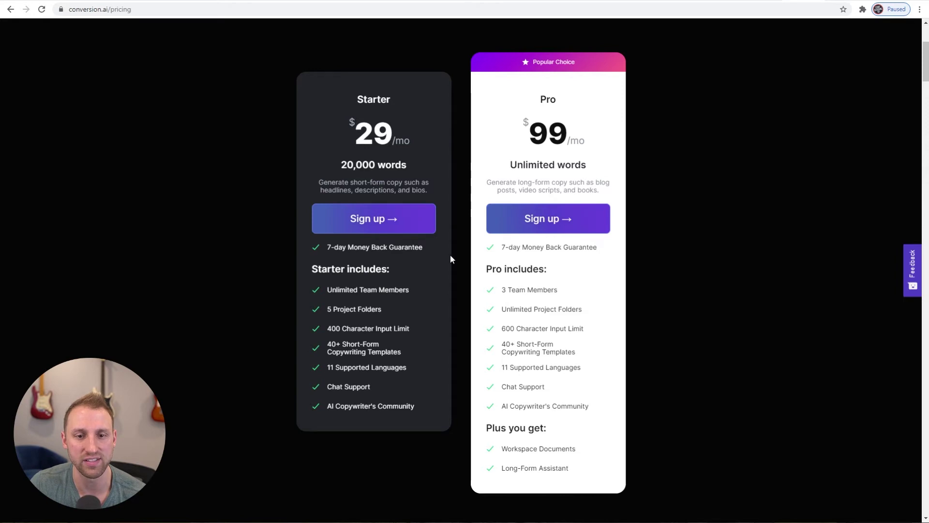
Set the padding of the Starter section to 40 px on all sides in the post editor
left_click(744, 1)
left_click(239, 303)
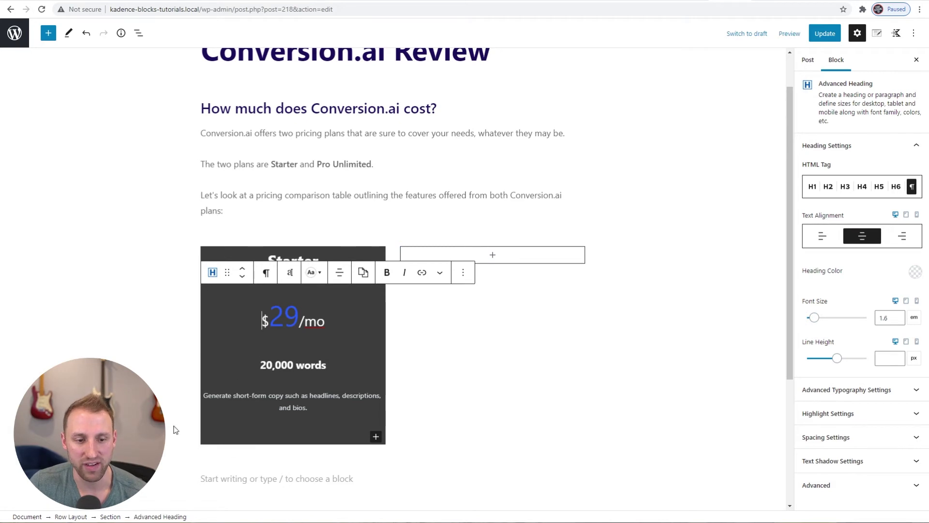
left_click(109, 516)
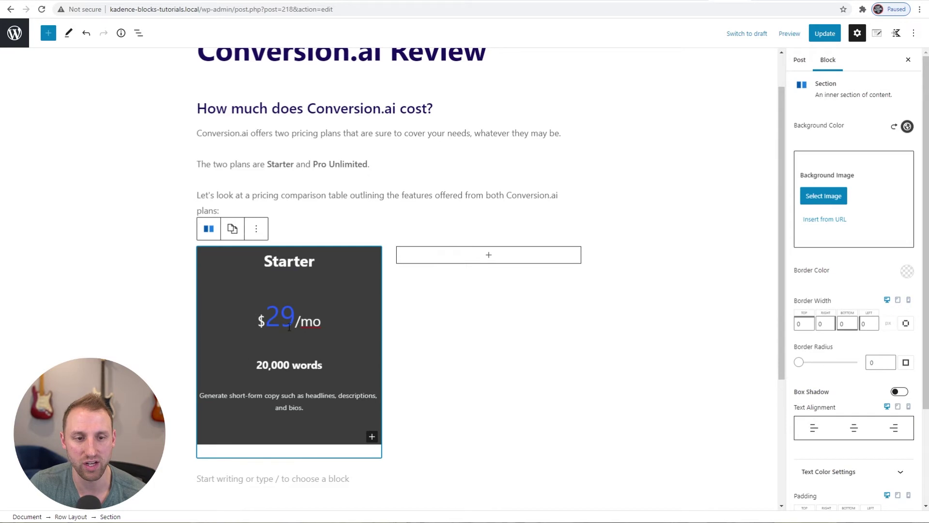
scroll(851, 357, "down", 3)
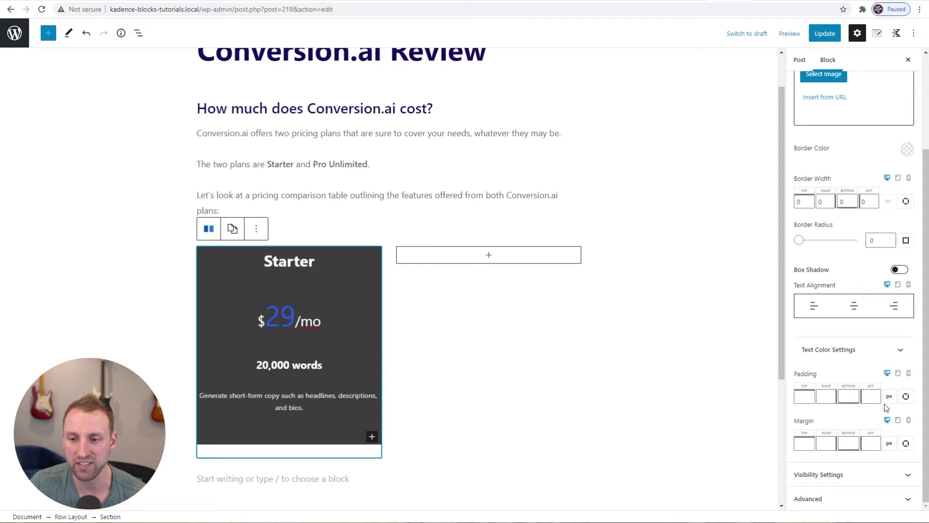
left_click(906, 398)
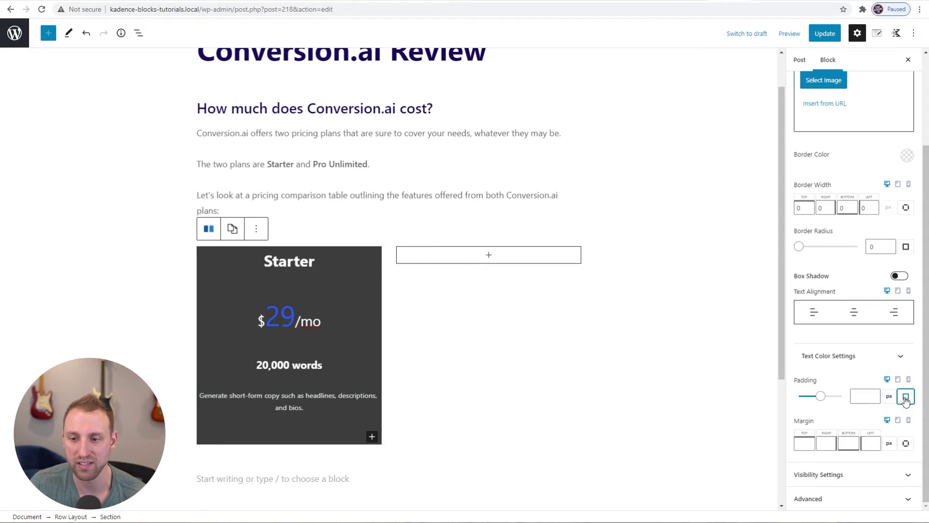
left_click(858, 396)
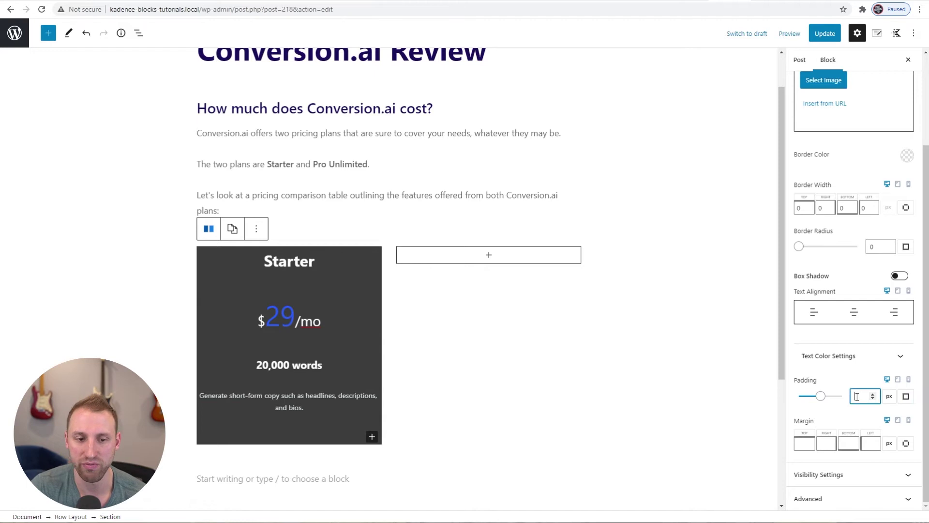
type("40")
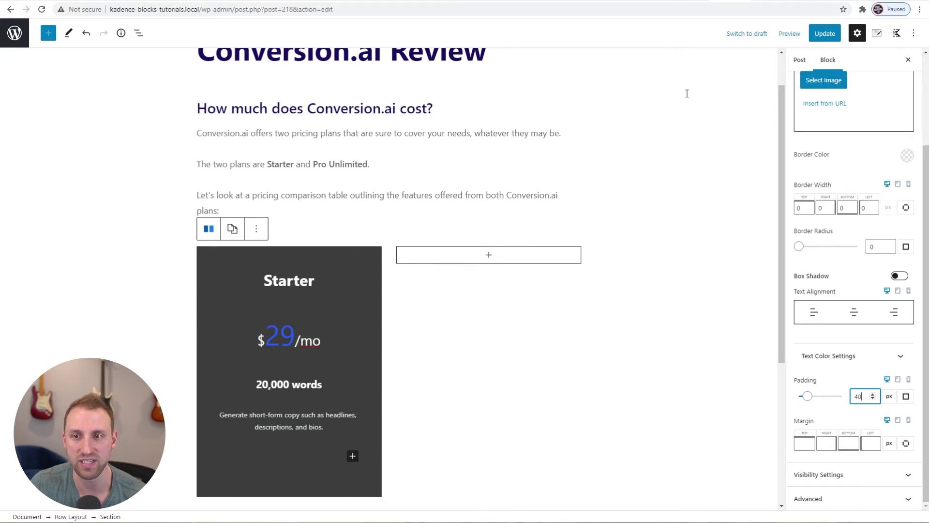
Preview the post in a new tab and compare the Starter section's padding and description with the Conversion.ai pricing page
left_click(790, 33)
left_click(755, 123)
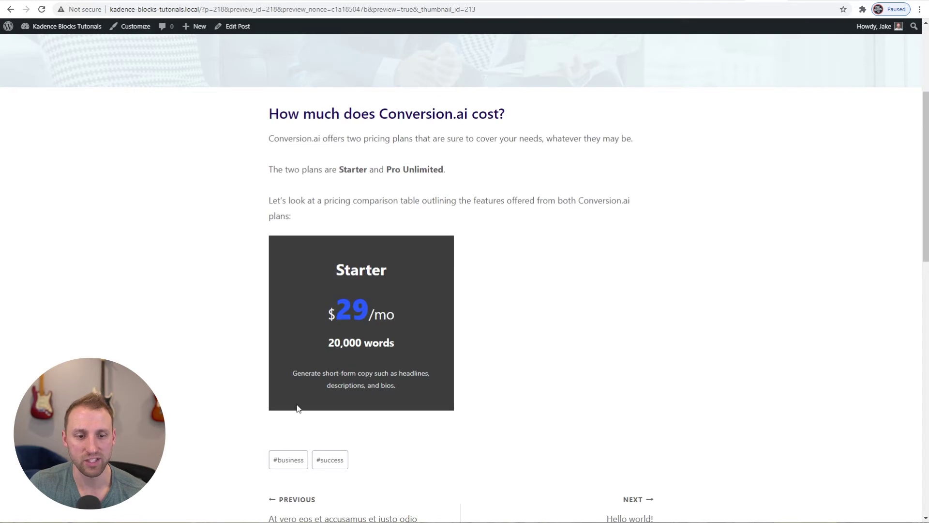
left_click_drag(400, 386, 306, 369)
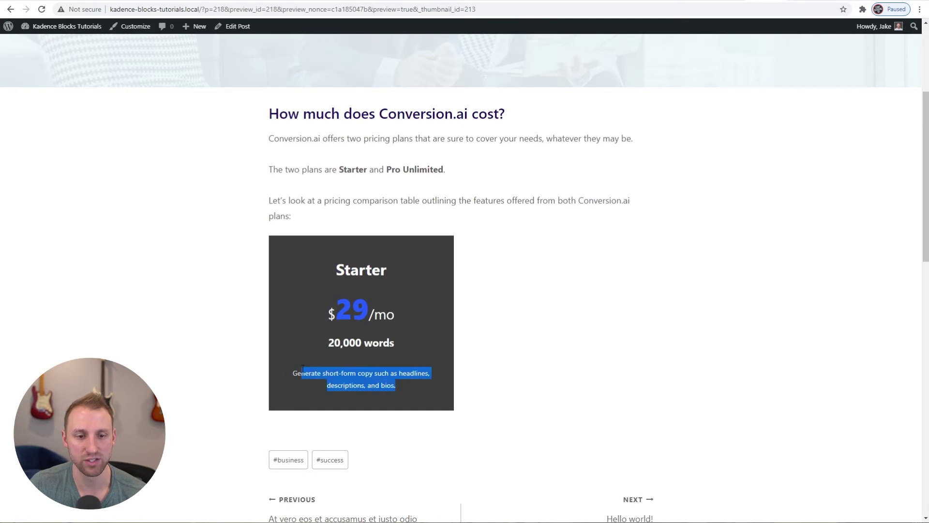
left_click(463, 300)
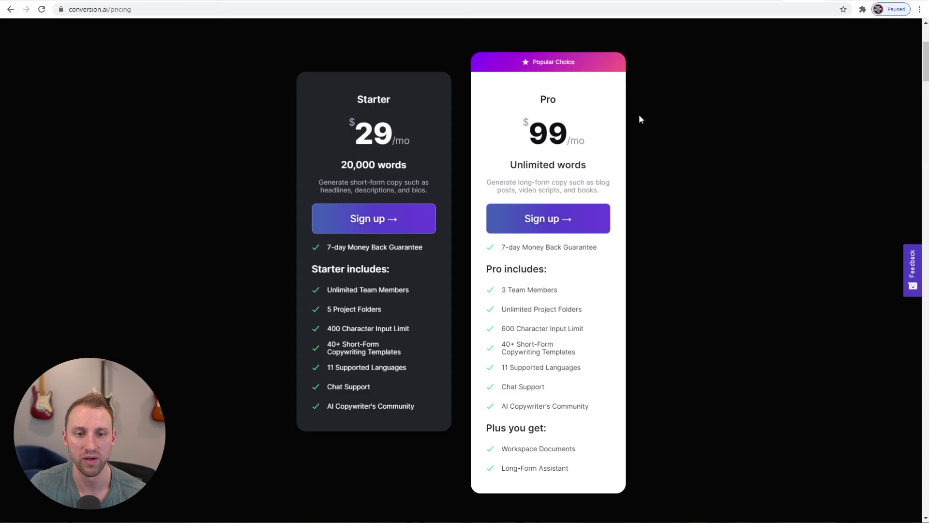
key("ctrl+Tab")
mouse_move(434, 170)
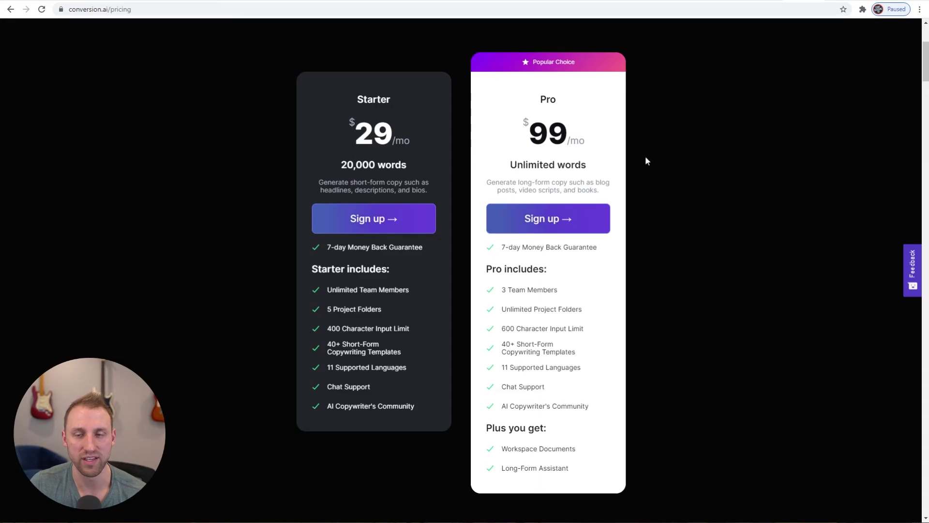
key("ctrl+shift+Tab")
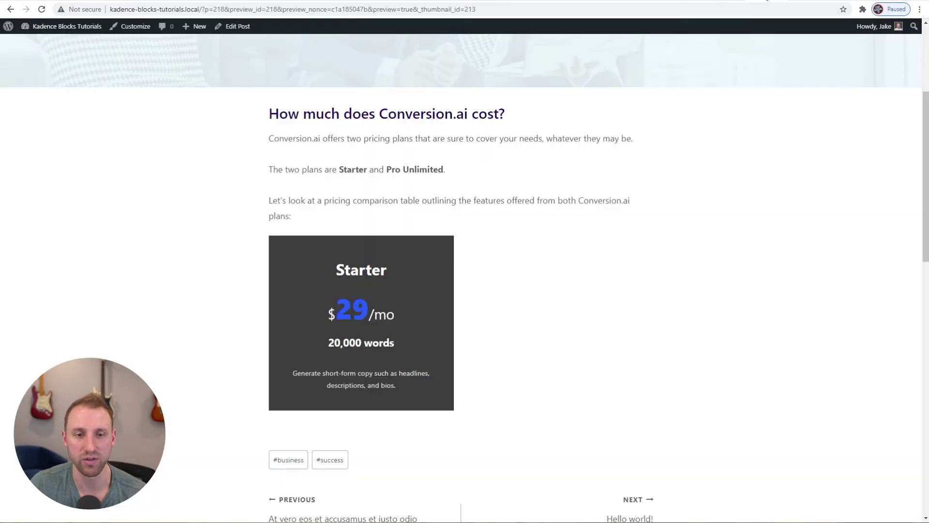
left_click(794, 2)
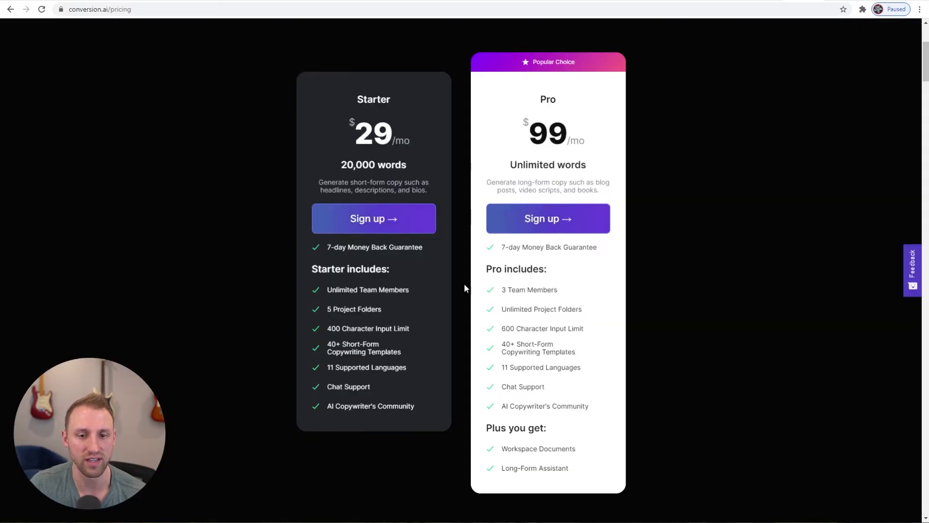
Return to the post editor and set the border radius of the Starter section to 20
left_click(747, 2)
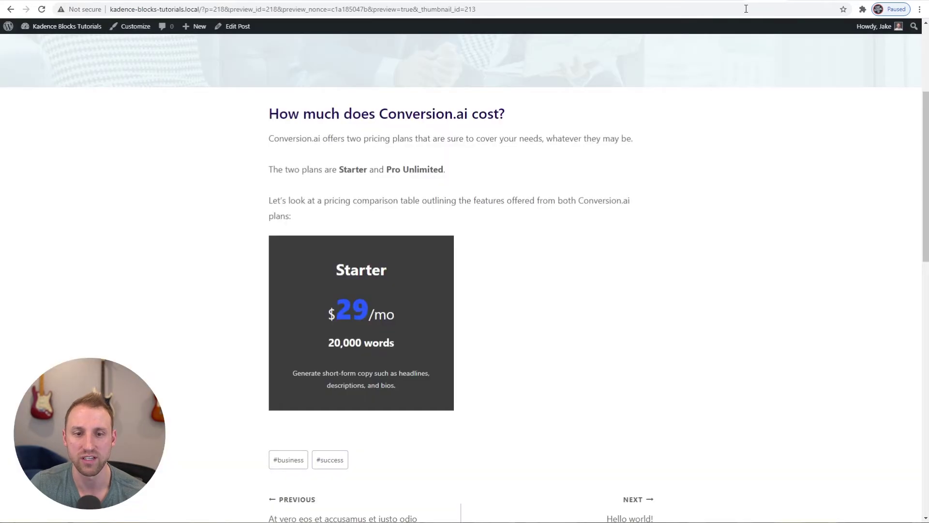
left_click(723, 1)
left_click(313, 300)
left_click(110, 517)
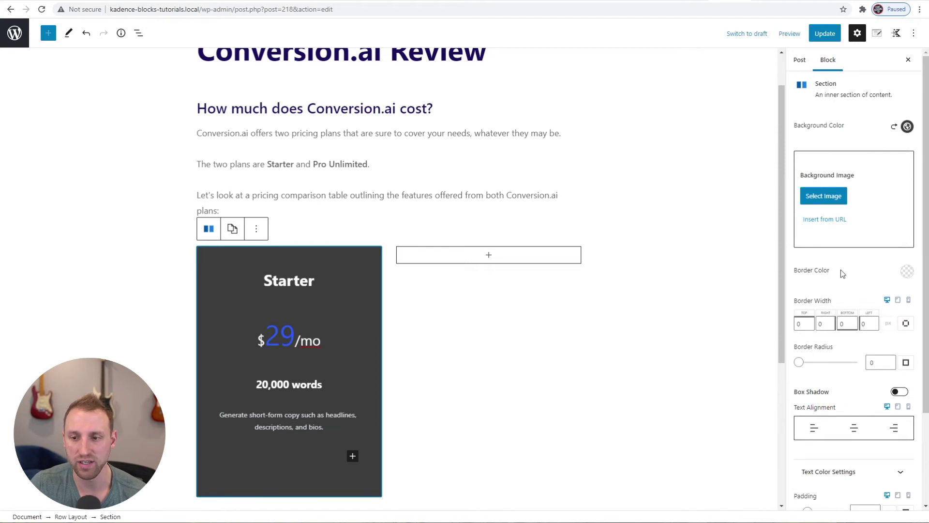
left_click(883, 363)
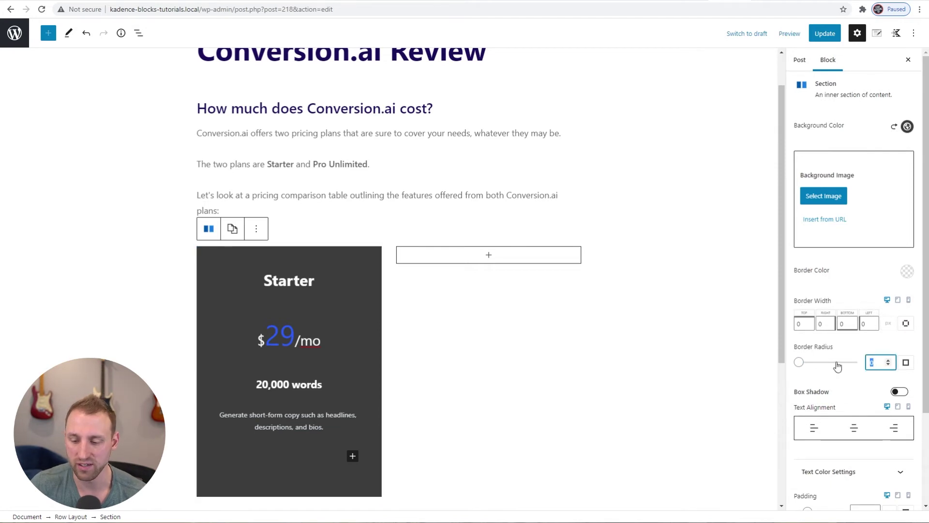
type("20")
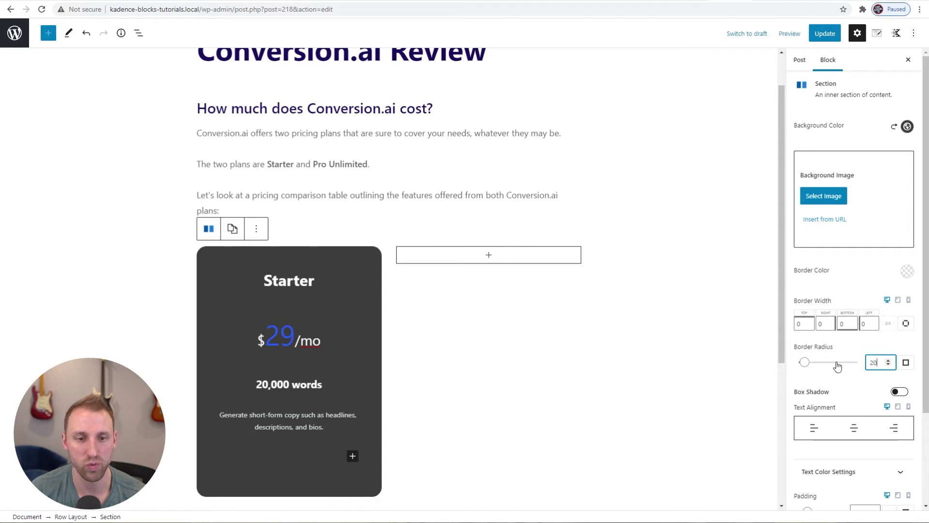
Preview the post in a new tab and compare the Starter section's rounded corners with the Conversion.ai pricing page
left_click(788, 34)
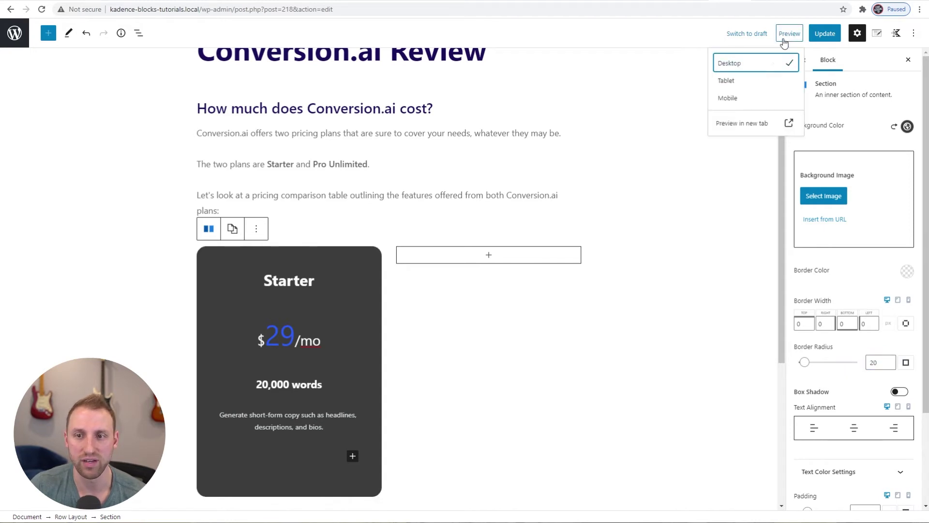
left_click(744, 122)
scroll(578, 241, "down", 3)
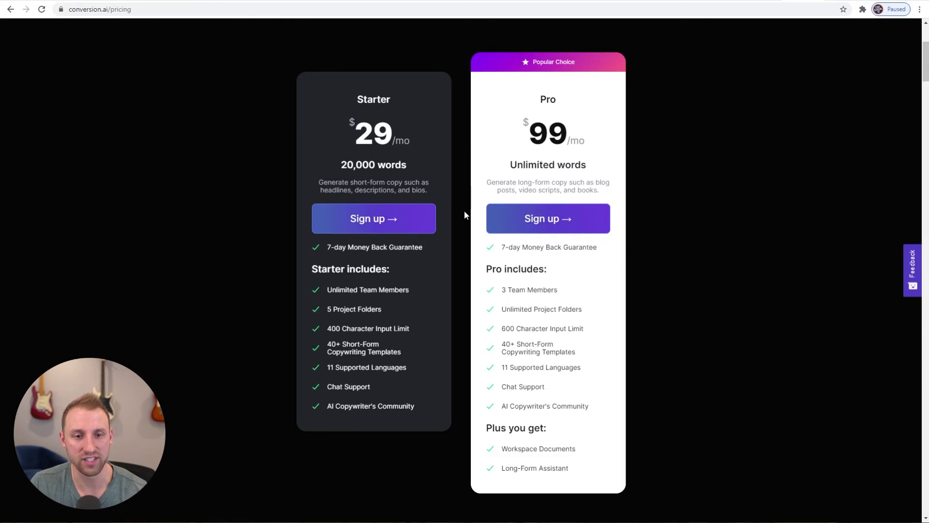
Insert an Advanced Button block below the Starter description in the post editor
left_click(731, 2)
left_click(339, 426)
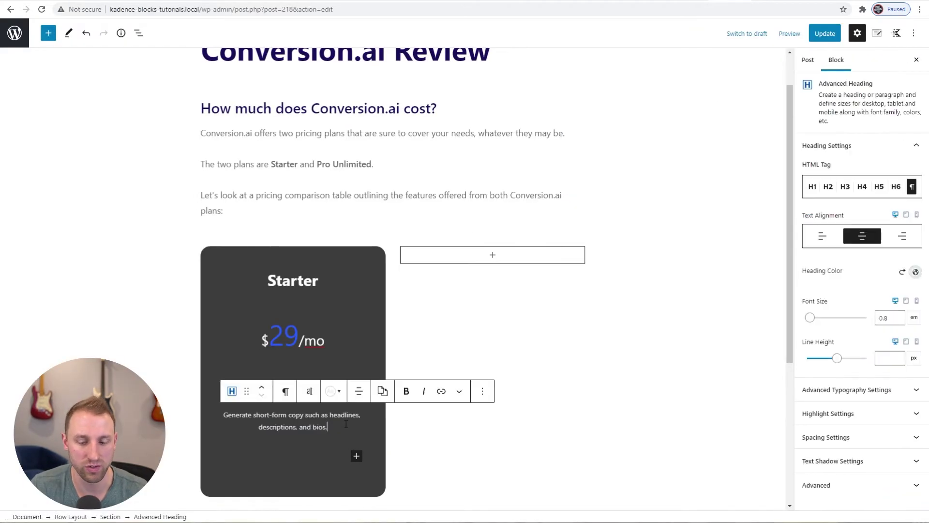
key("Return")
type("/")
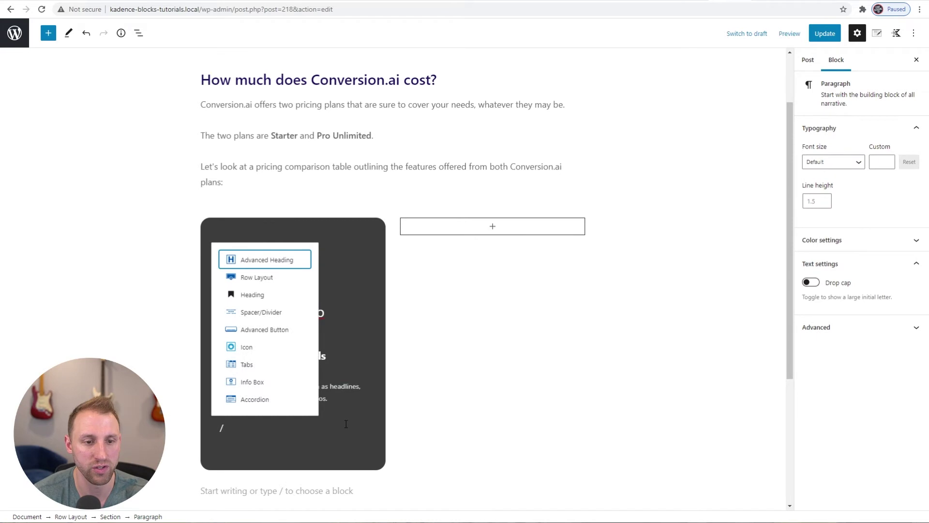
type("ad")
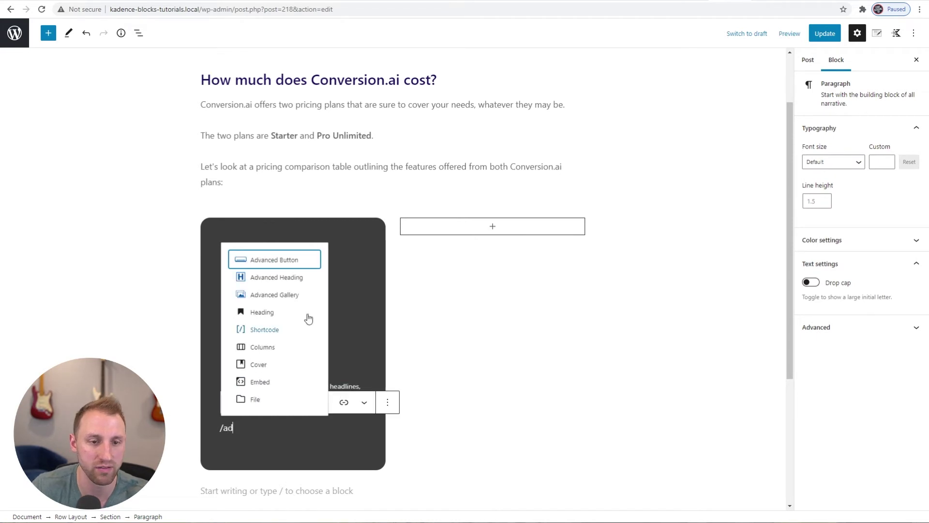
left_click(292, 263)
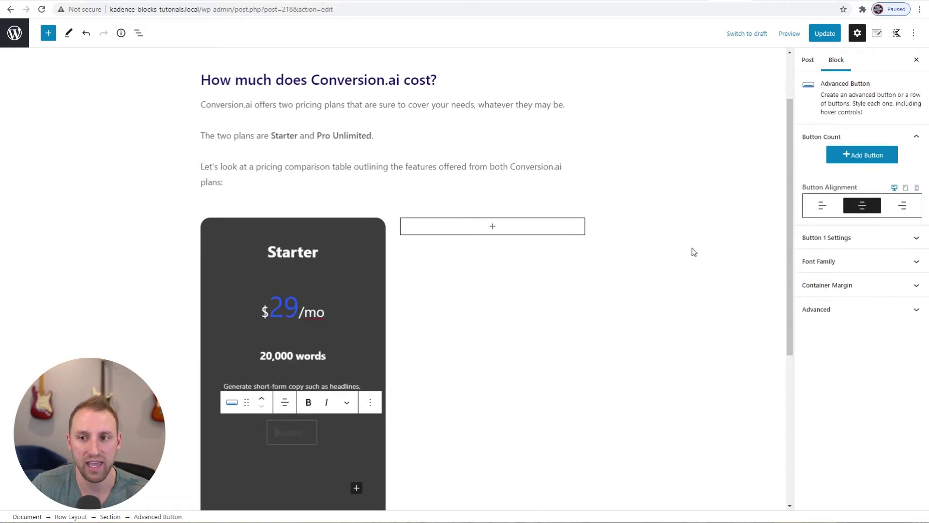
Set the text color of the Starter button to the white palette color FFFFFF
left_click(868, 241)
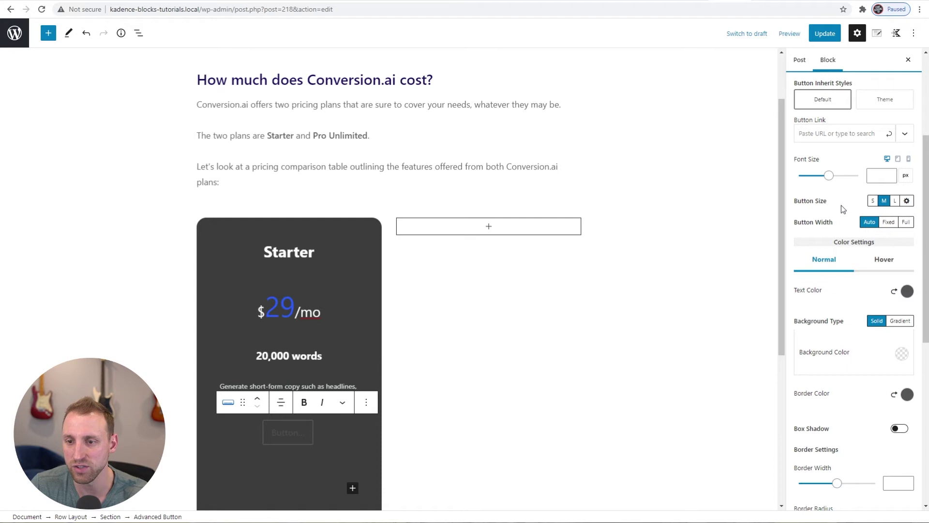
scroll(859, 291, "down", 1)
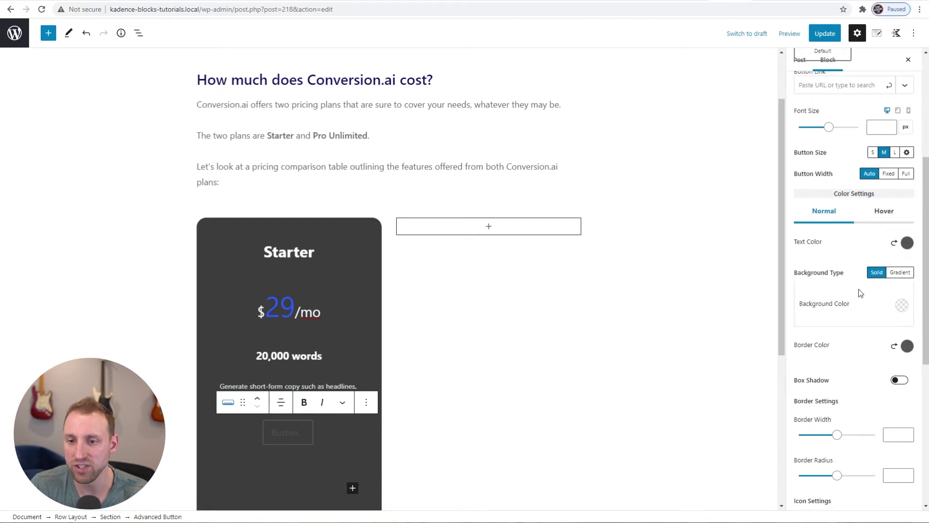
left_click(908, 243)
left_click(900, 218)
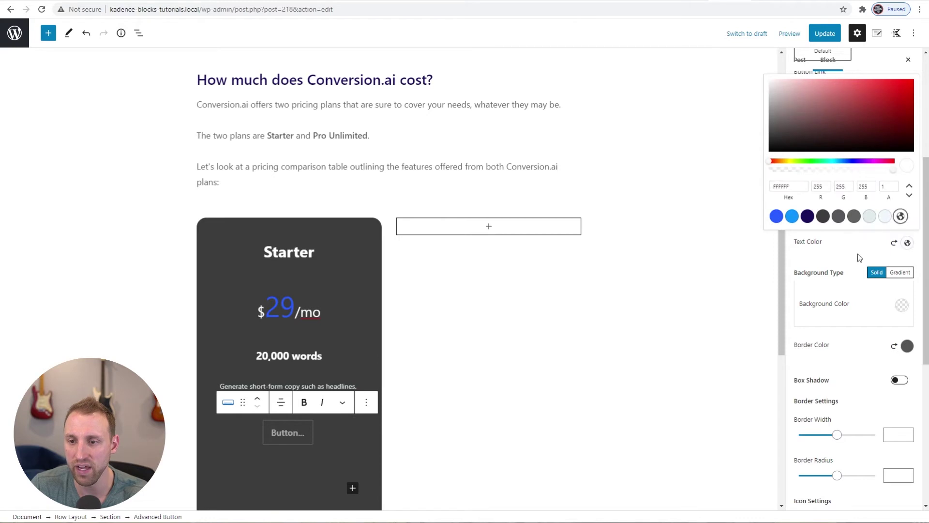
left_click(858, 253)
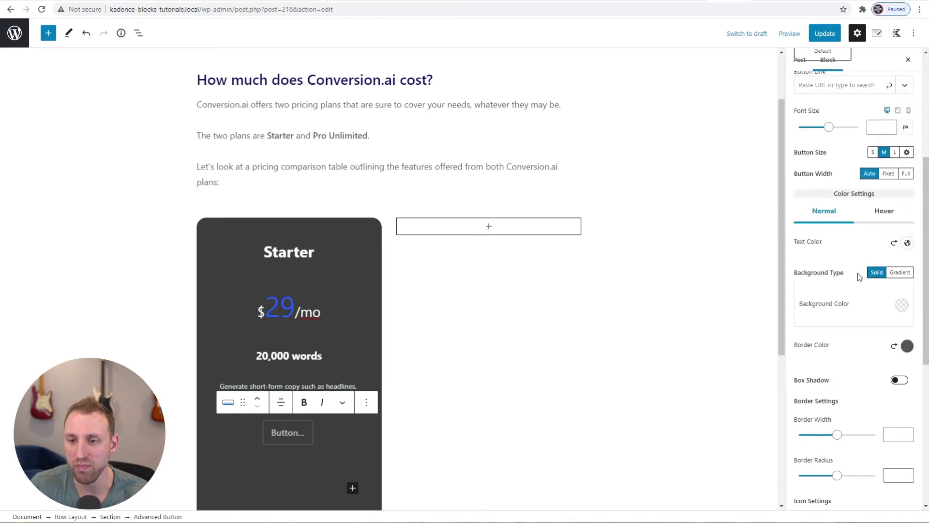
Give the Starter button a linear gradient background from 295CFF to 0E94FF at a 90-degree angle
left_click(904, 274)
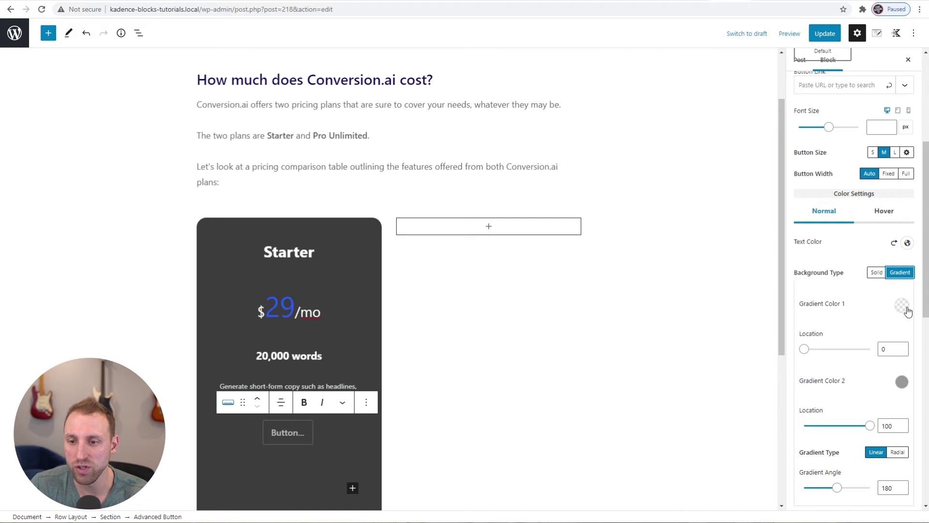
left_click(902, 306)
left_click(771, 279)
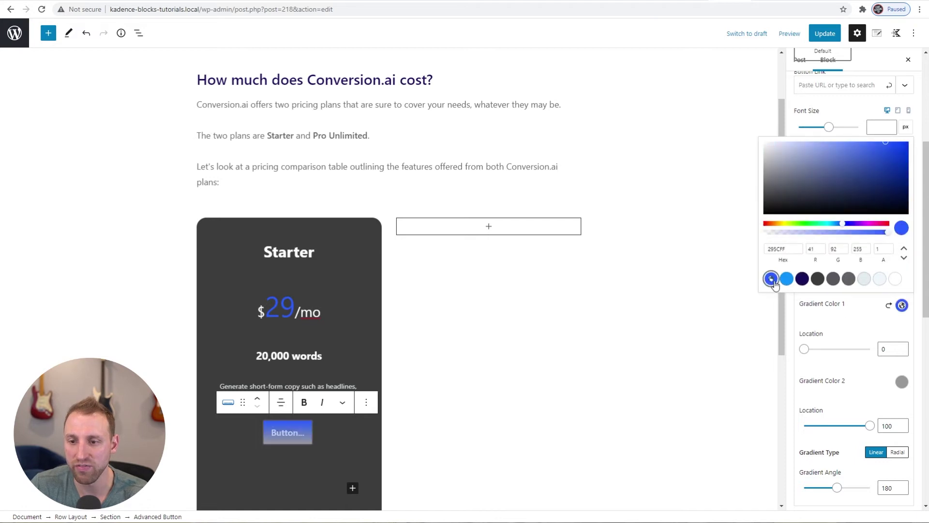
left_click(869, 333)
scroll(869, 334, "down", 1)
left_click(902, 334)
left_click(787, 306)
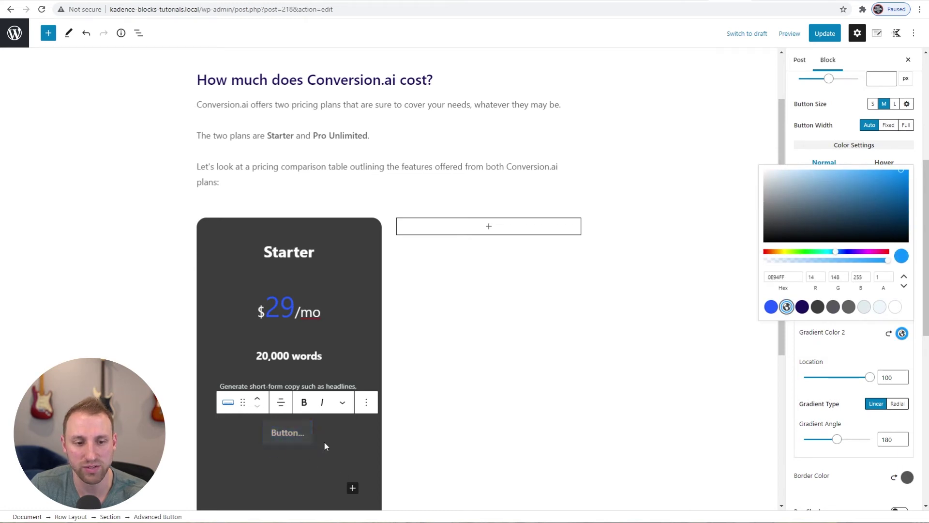
left_click(881, 345)
scroll(873, 352, "down", 1)
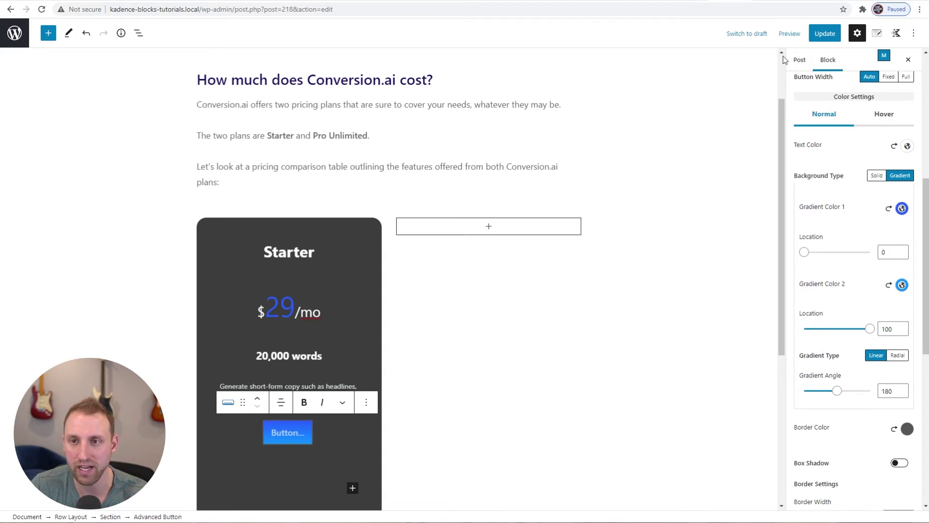
double_click(889, 391)
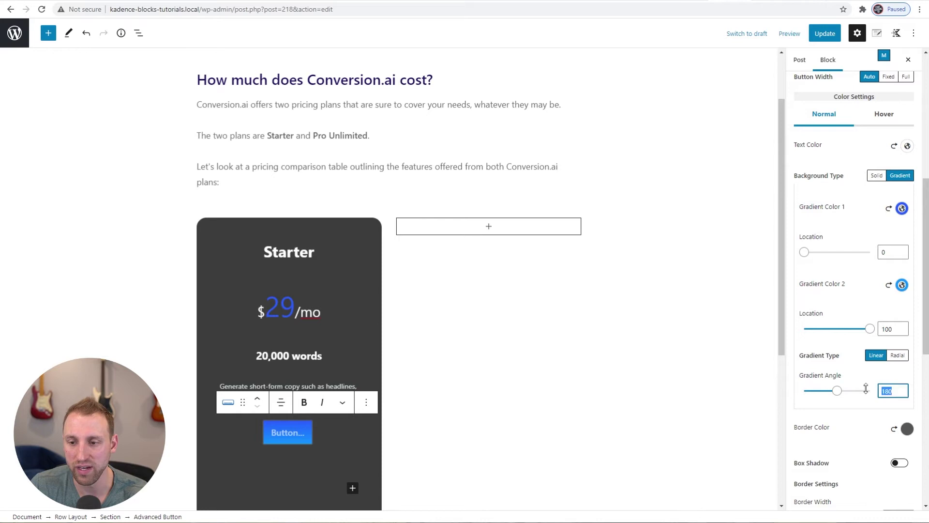
type("90")
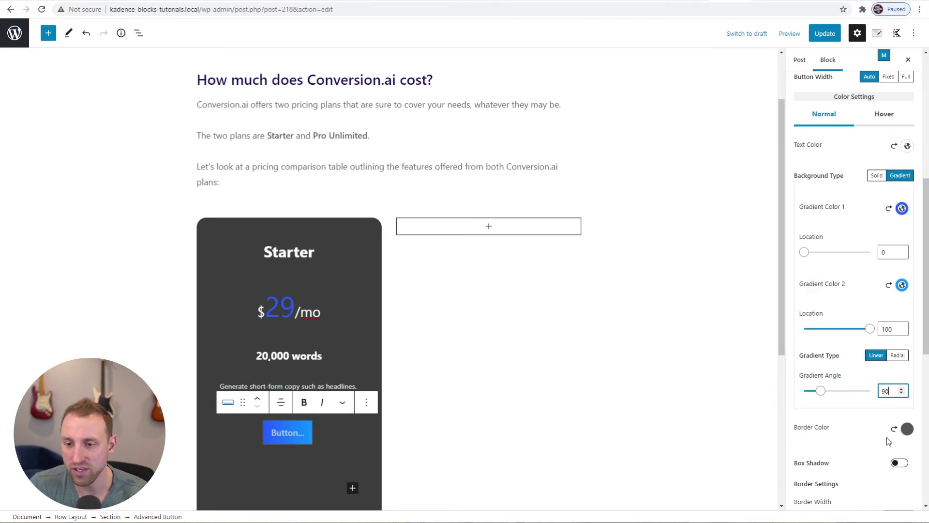
Set the border color of the Starter button to the white palette color FFFFFF
left_click(908, 429)
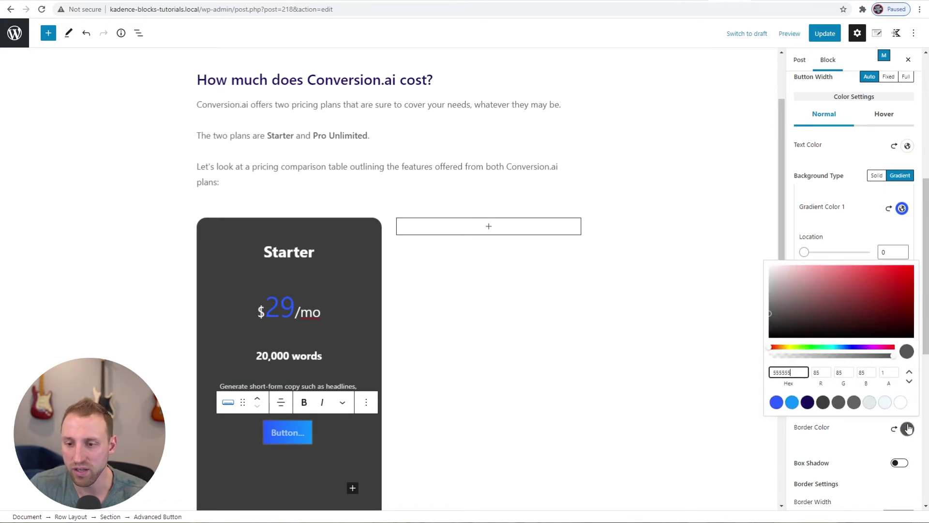
left_click(901, 402)
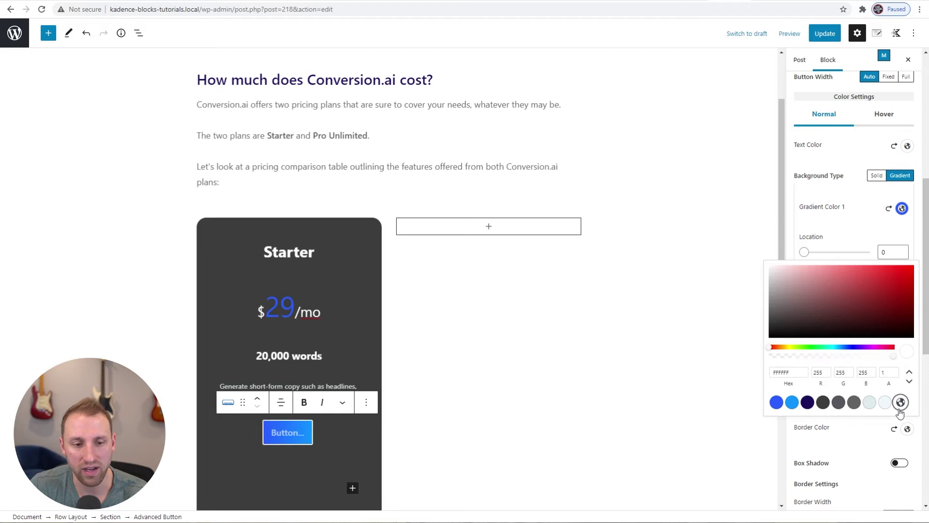
left_click(859, 439)
Enable a box shadow on the Starter button with X 0, Y 0 and blur 10
scroll(861, 437, "down", 1)
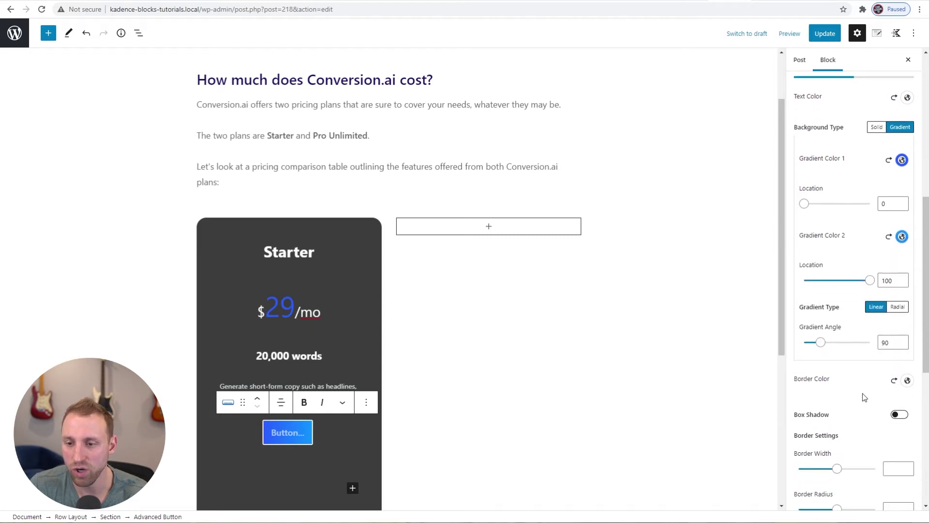
left_click(899, 414)
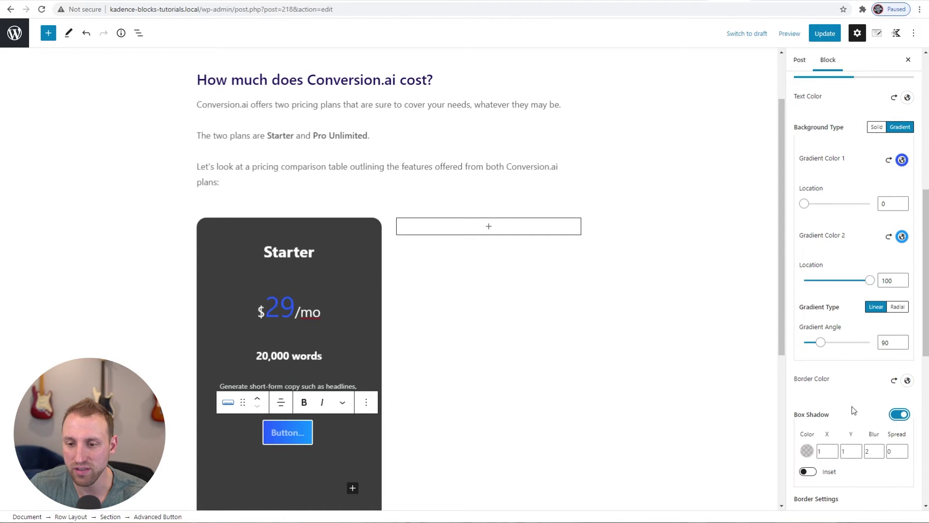
scroll(851, 409, "down", 1)
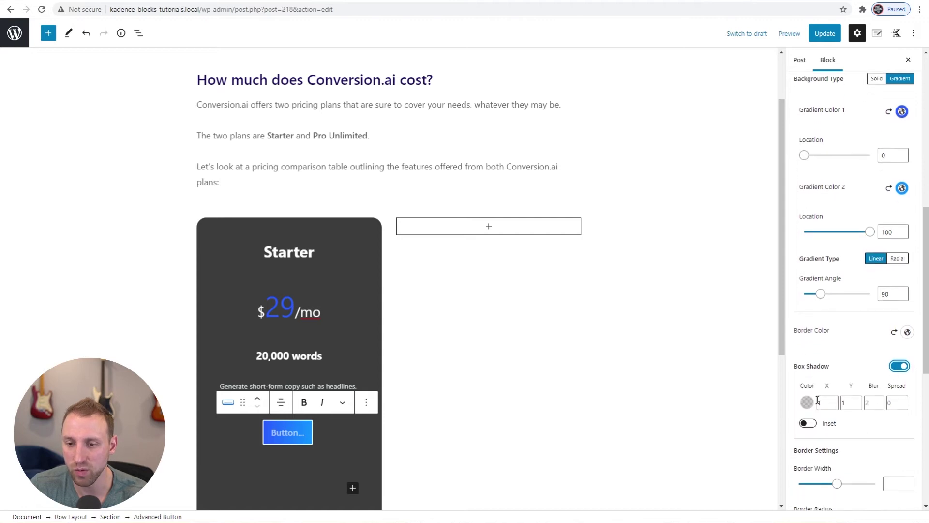
left_click(834, 404)
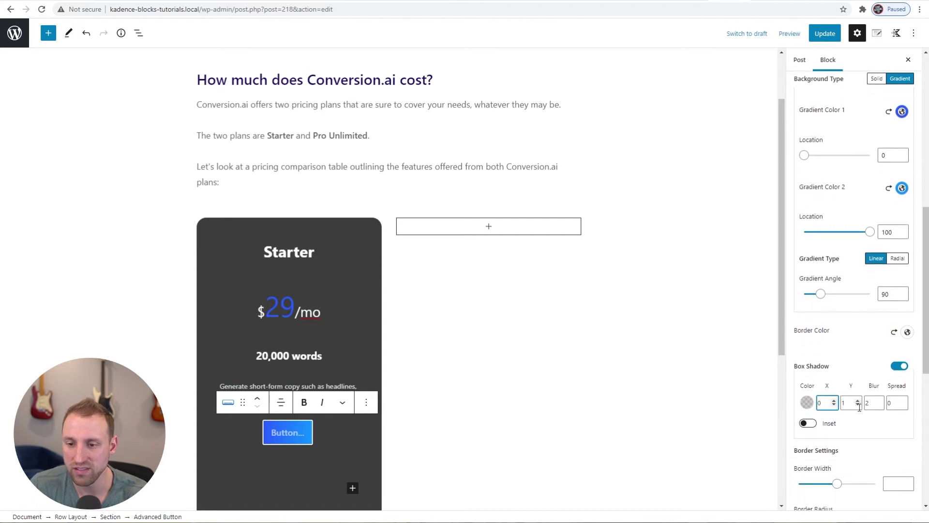
left_click(858, 405)
double_click(880, 401)
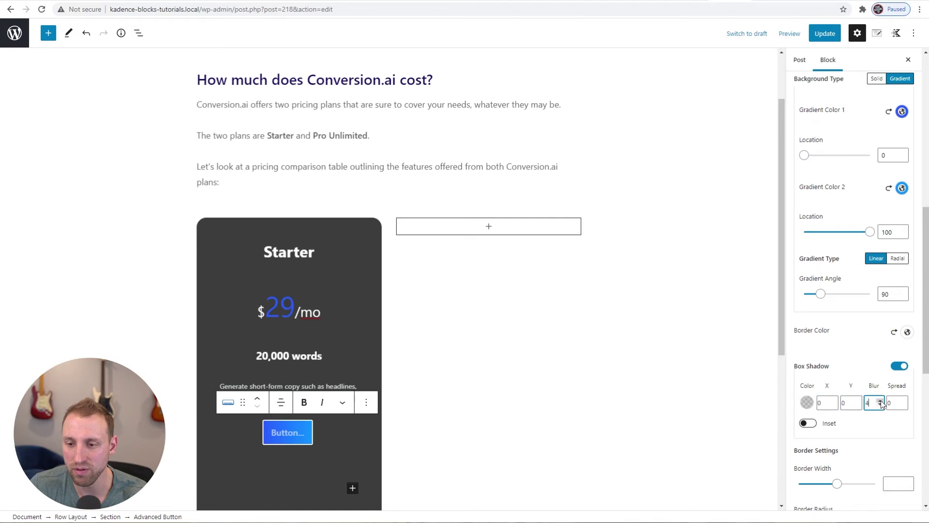
left_click(880, 400)
Set the button's box shadow color to the light gray palette color E1EBEE at opacity 1
left_click(806, 402)
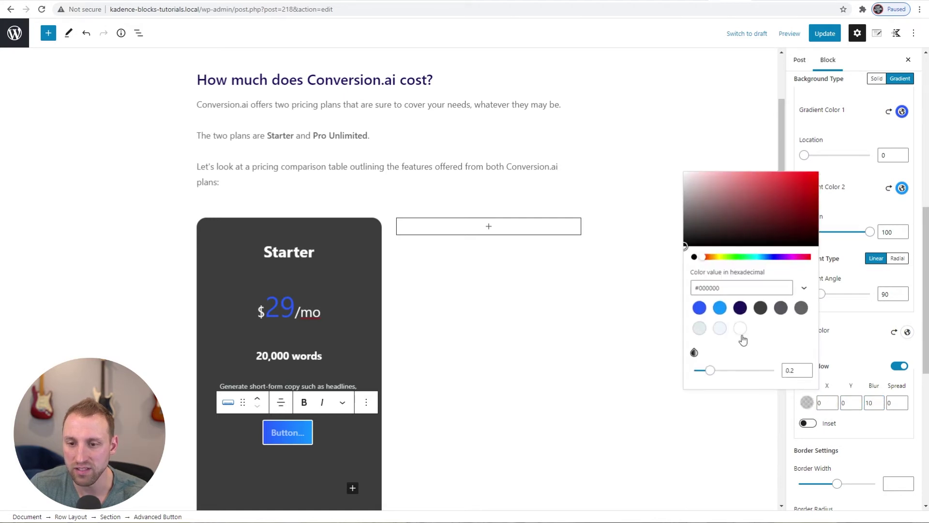
left_click(699, 329)
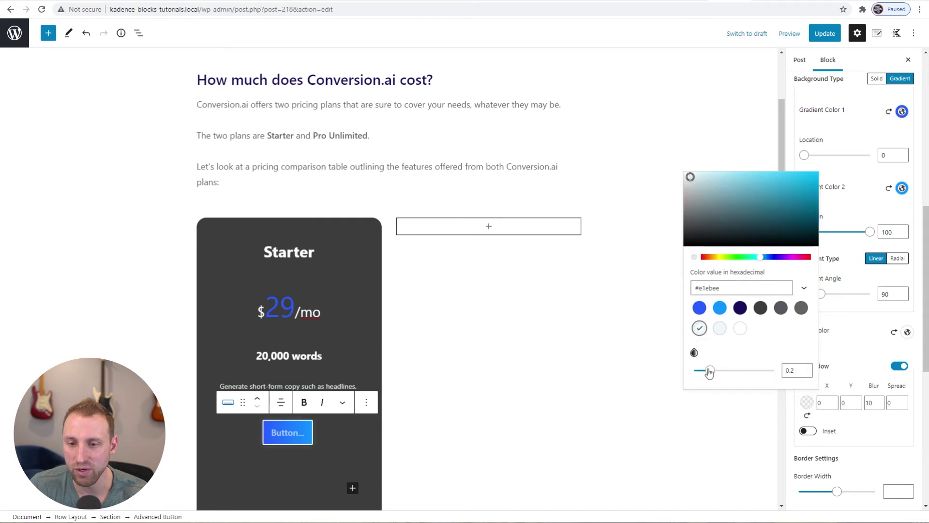
left_click_drag(712, 371, 779, 374)
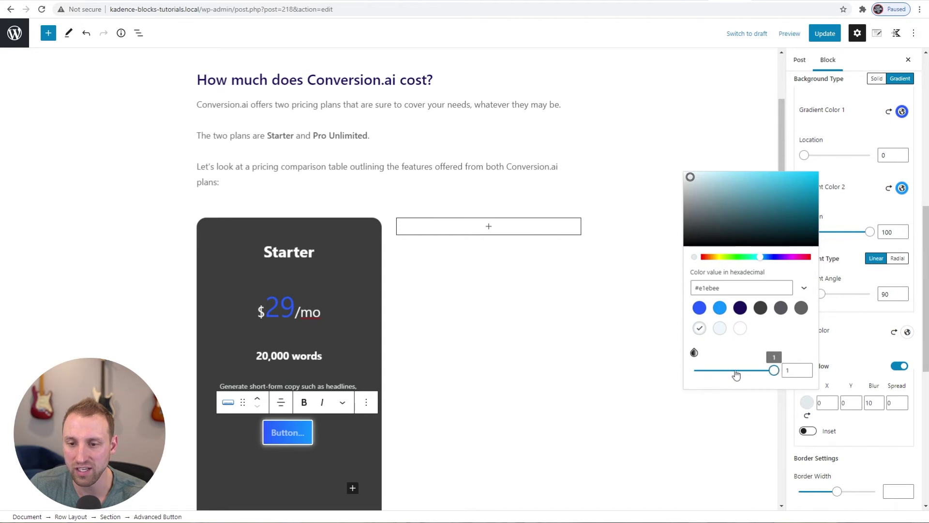
left_click(858, 345)
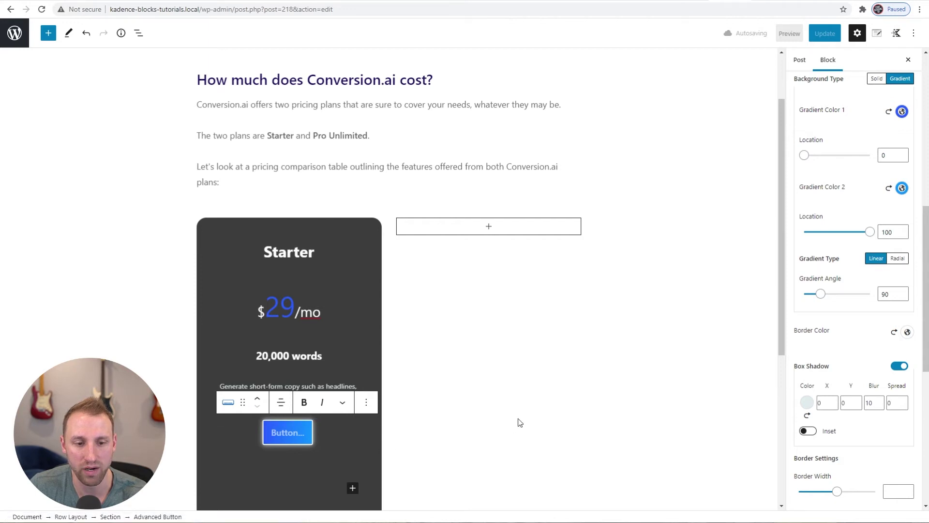
Label the Starter button "Sign up"
left_click(288, 432)
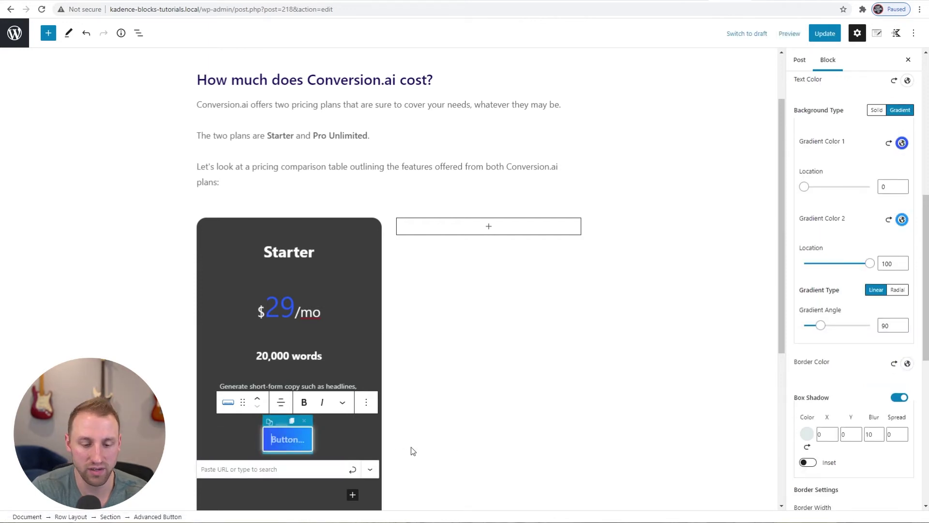
type("Sign up")
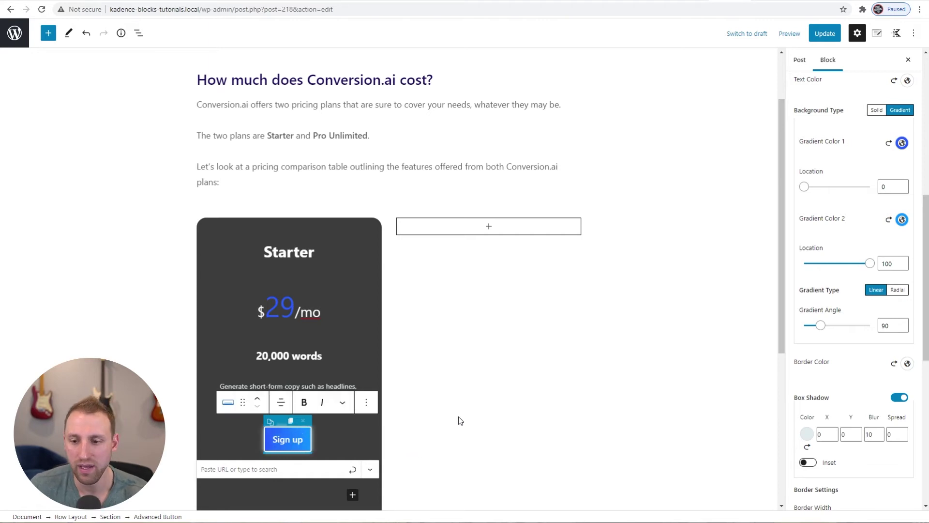
scroll(832, 382, "down", 3)
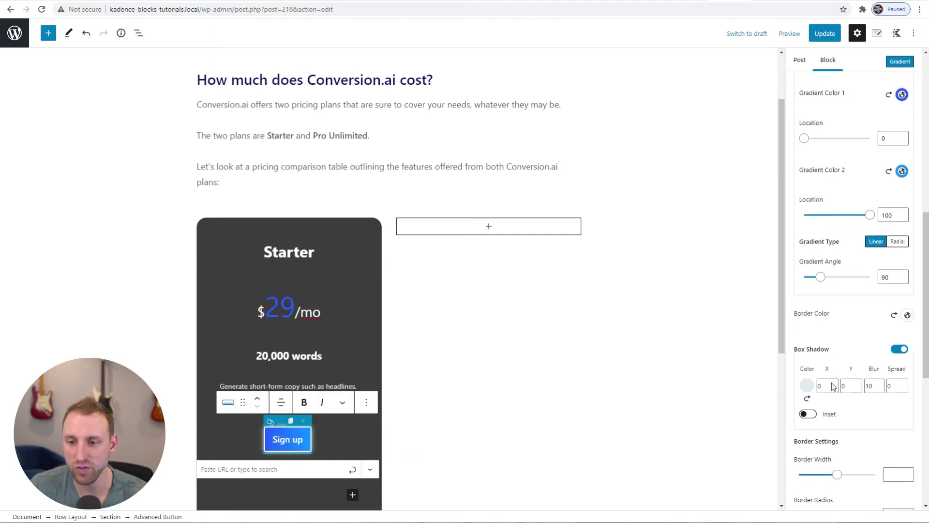
scroll(842, 395, "down", 1)
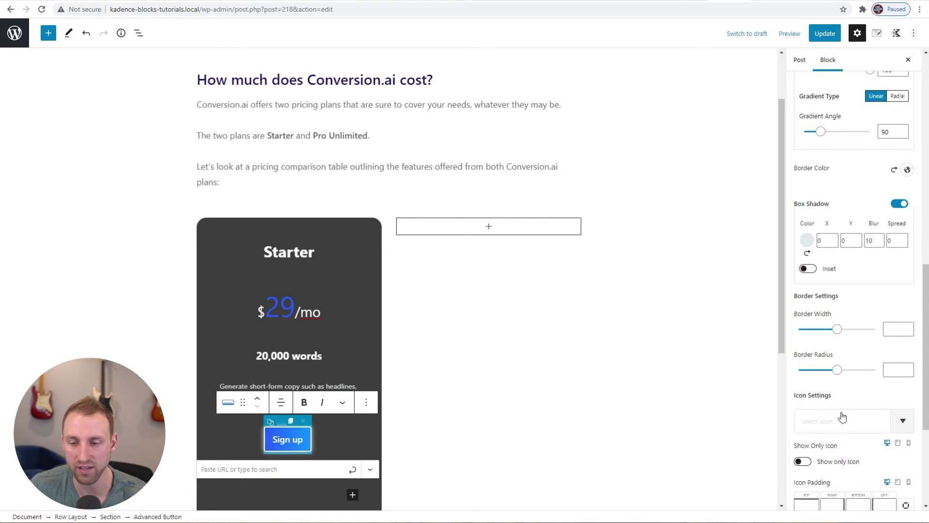
Add a right-arrow icon after the text of the Starter plan's "Sign up" button
left_click(838, 424)
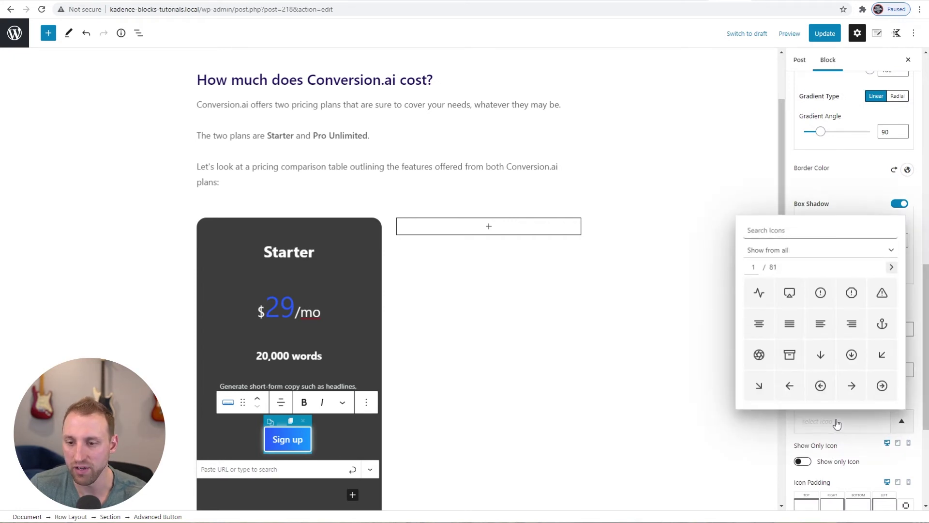
left_click(850, 387)
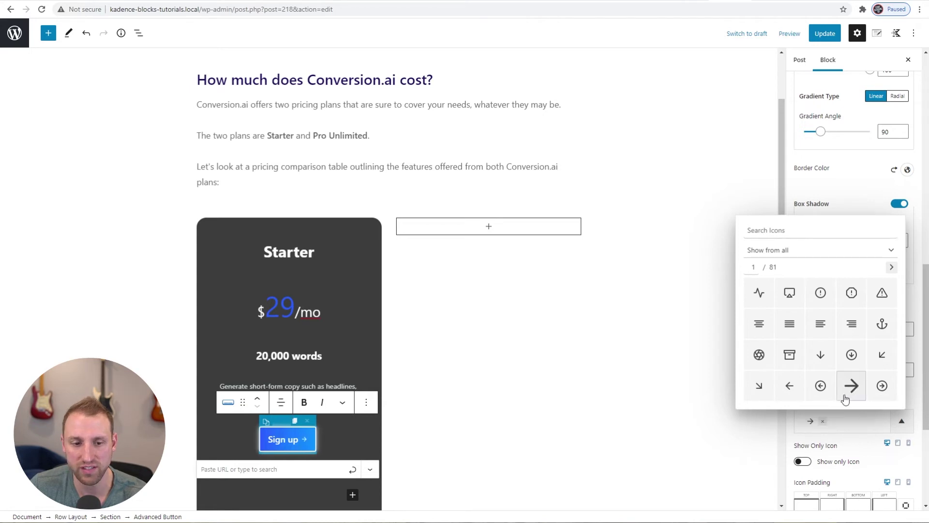
left_click(855, 442)
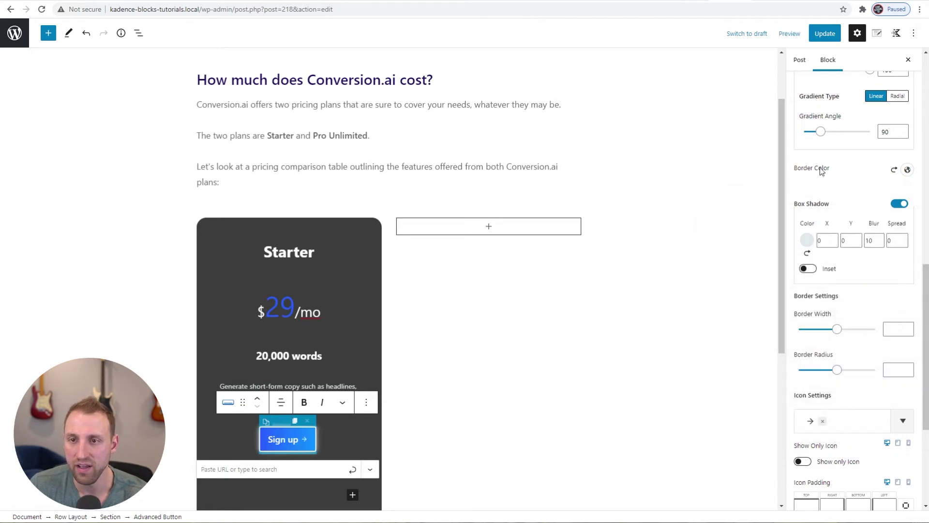
Preview the post in a new browser tab, compare it with the conversion.ai pricing page, and return to the editor
left_click(789, 34)
left_click(748, 125)
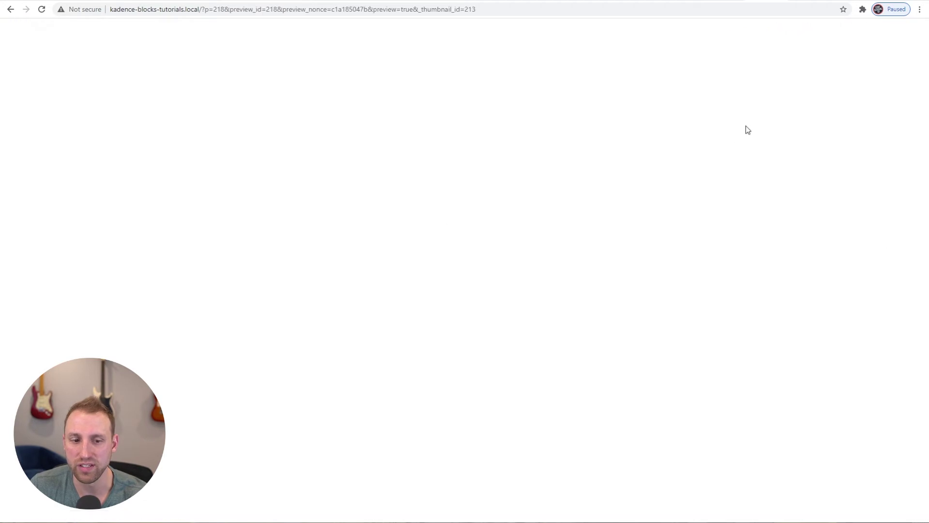
scroll(548, 299, "down", 4)
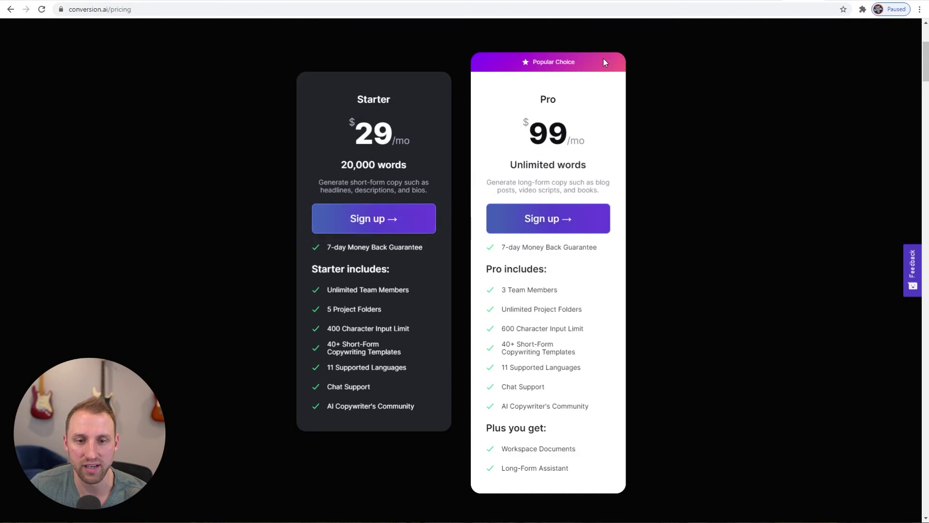
left_click(729, 2)
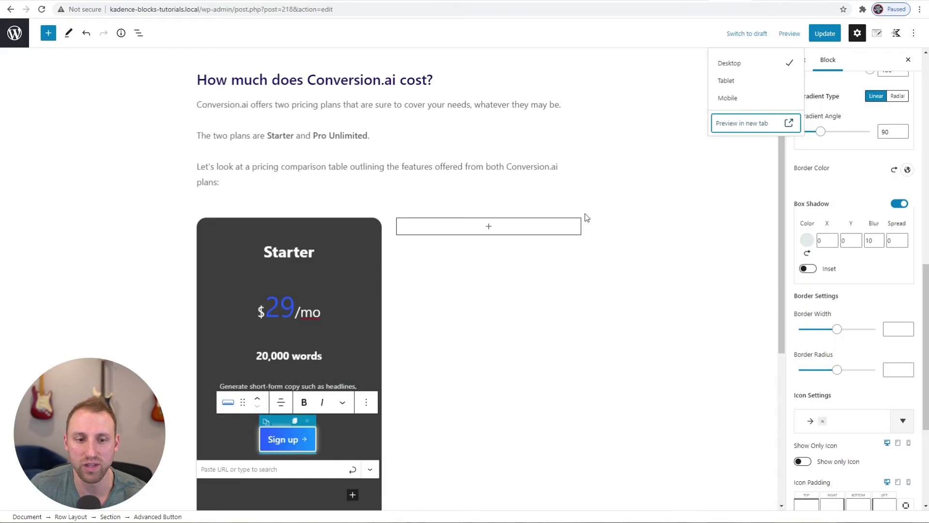
left_click(816, 229)
Switch the Starter button's hover background type to Gradient and open its first gradient color for editing
scroll(858, 179, "up", 6)
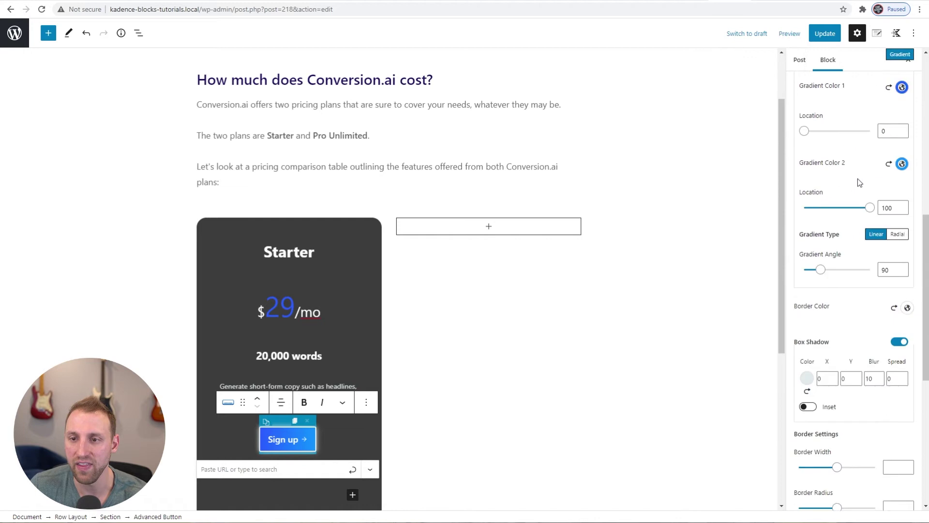
scroll(852, 194, "up", 2)
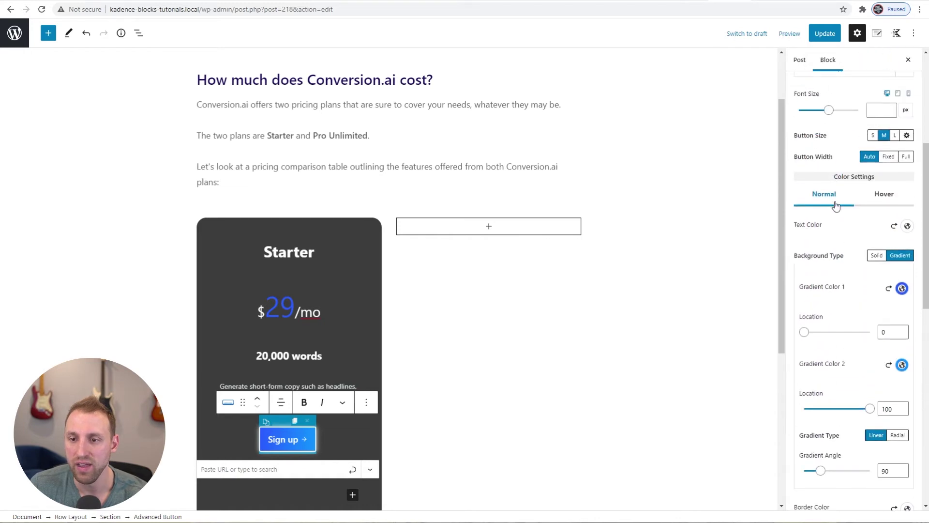
left_click(890, 198)
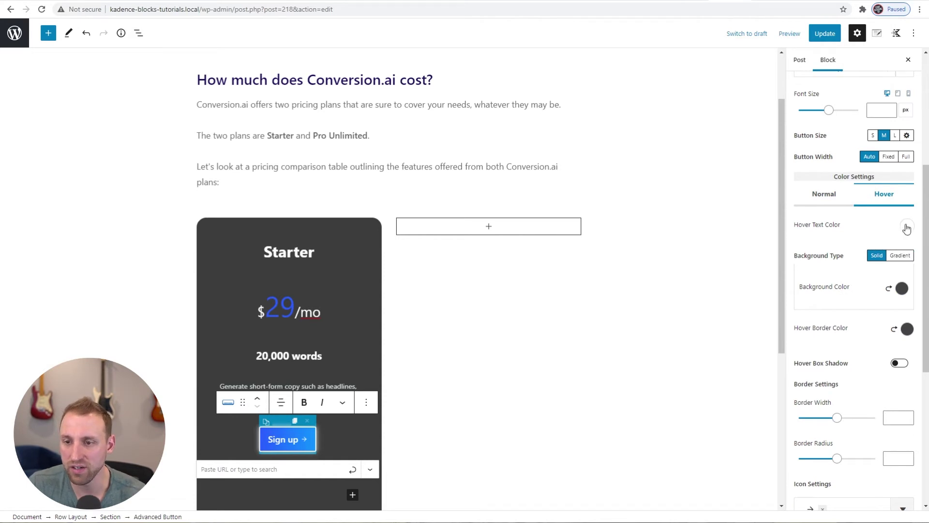
scroll(848, 259, "down", 1)
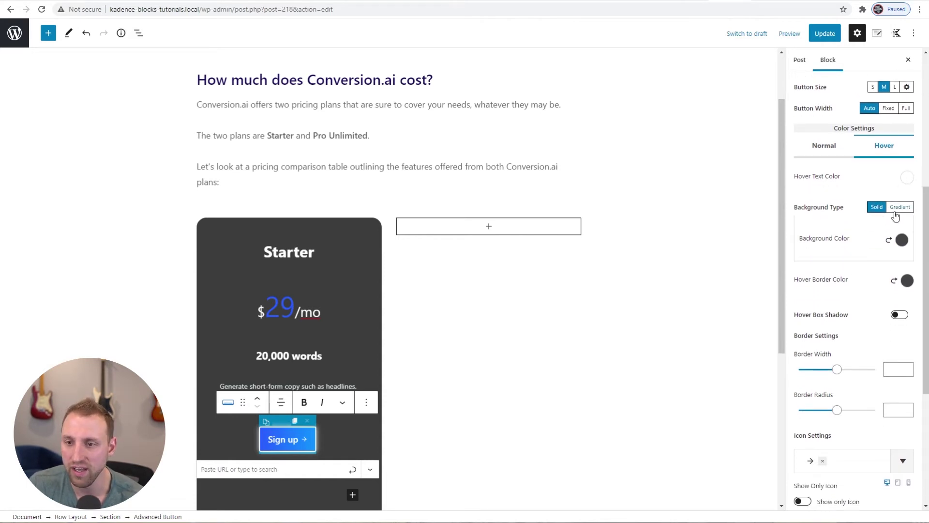
left_click(900, 208)
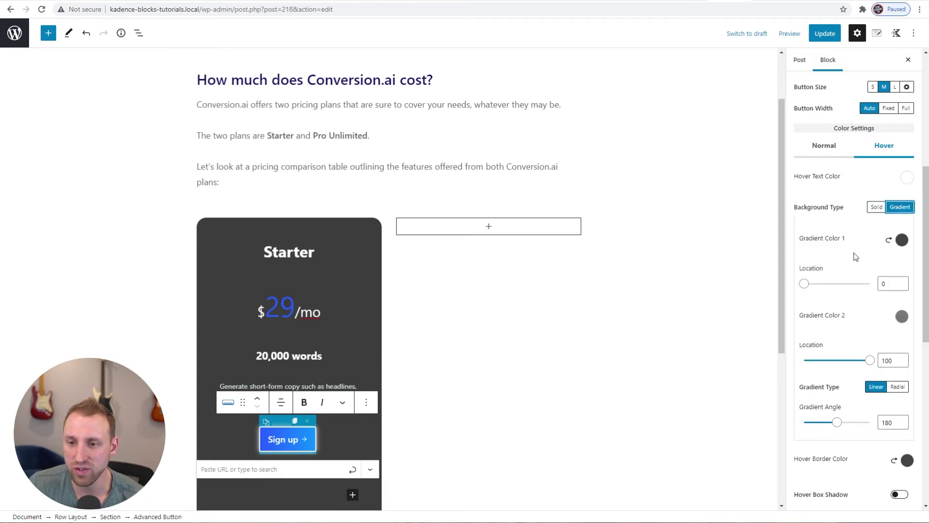
left_click(903, 240)
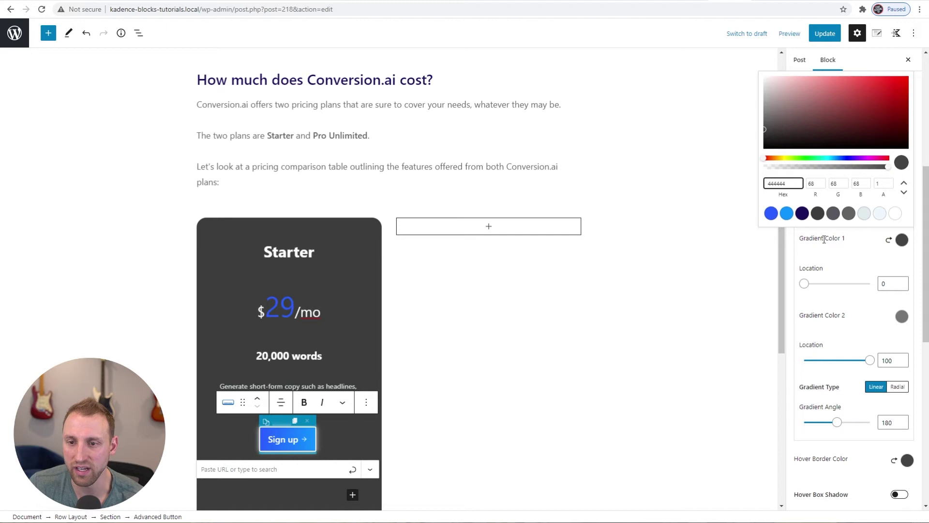
Set the Sign up button's hover gradient to run from light blue 0E94FF to blue 295CFF at a 90 degree angle
left_click(787, 213)
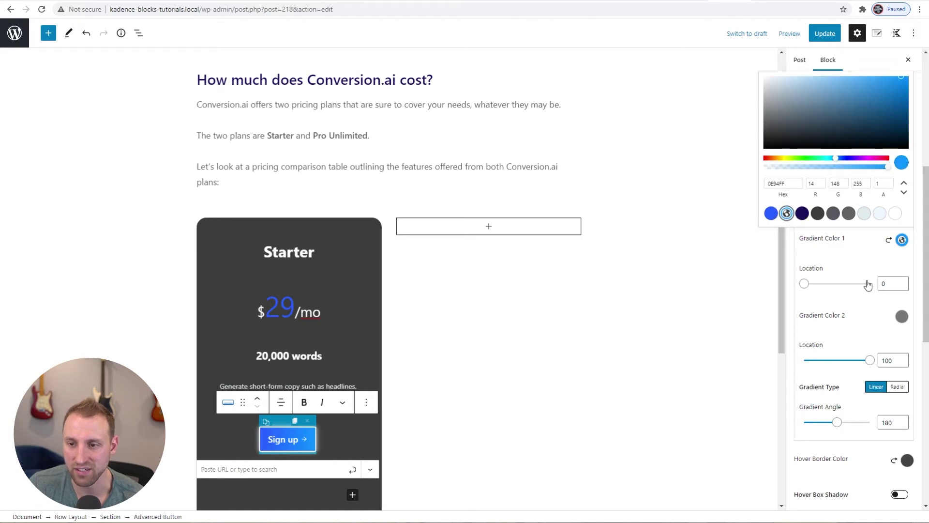
left_click(900, 319)
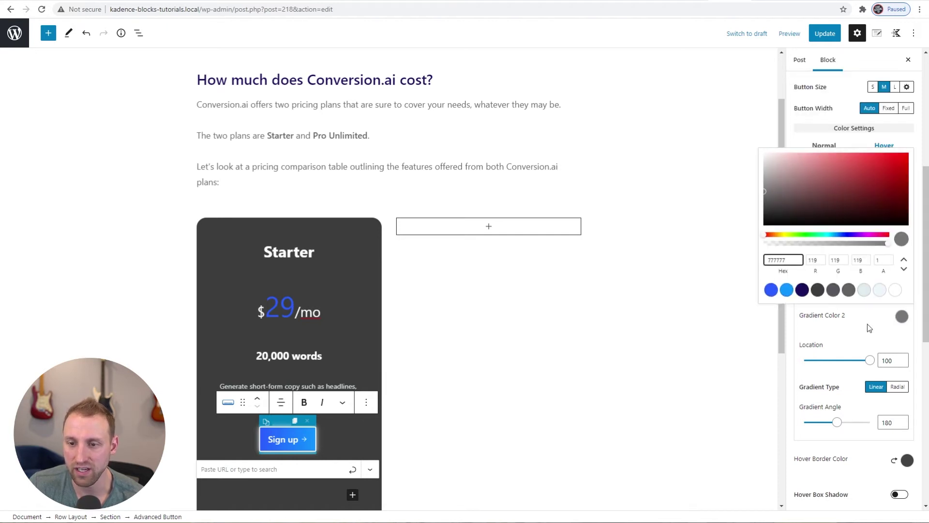
left_click(771, 290)
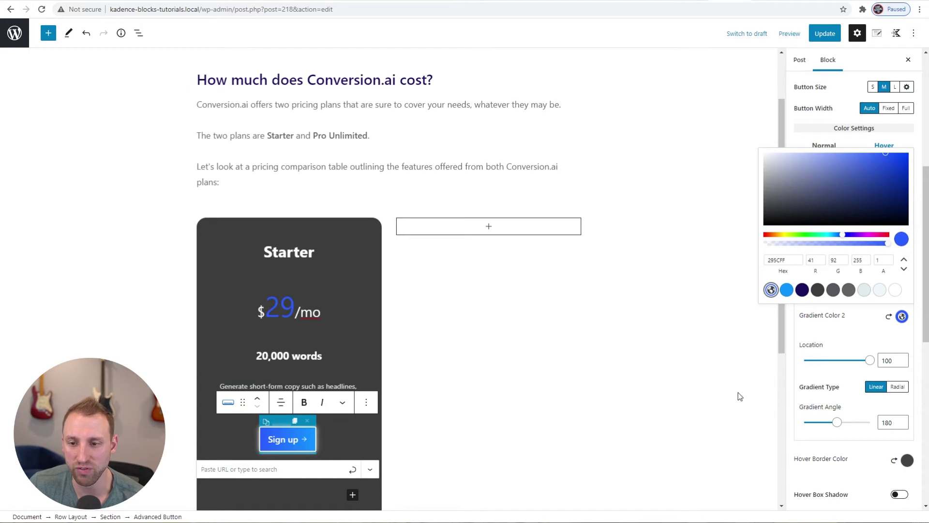
left_click(841, 375)
left_click_drag(897, 422, 841, 423)
type("90")
Set the Sign up button's hover border color to white (FFFFFF)
scroll(850, 445, "down", 1)
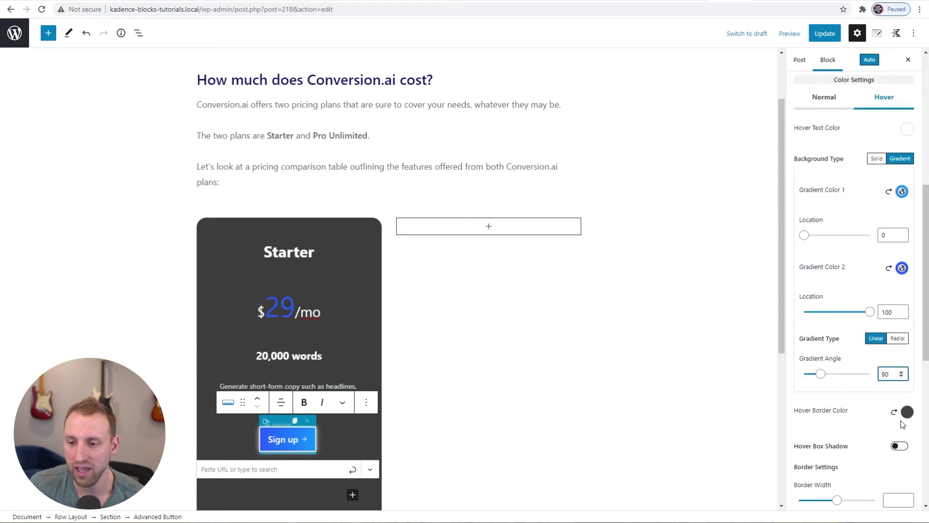
left_click(908, 420)
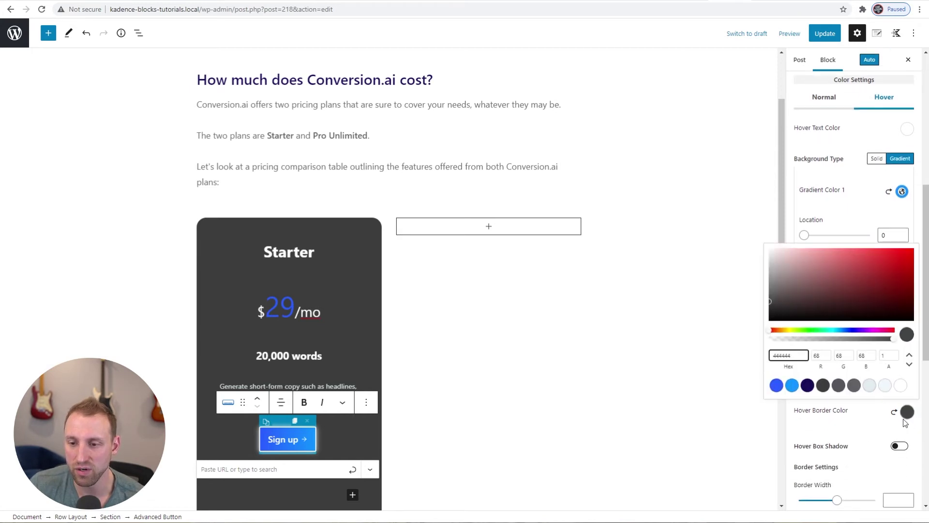
left_click(899, 386)
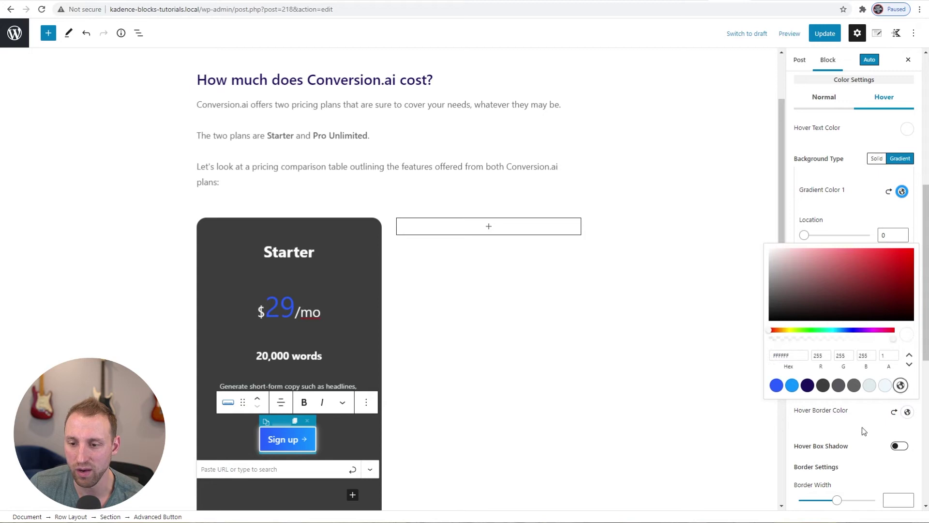
left_click(865, 431)
Enable the button's hover box shadow with X 0, Y 0 and blur 30
scroll(859, 427, "down", 2)
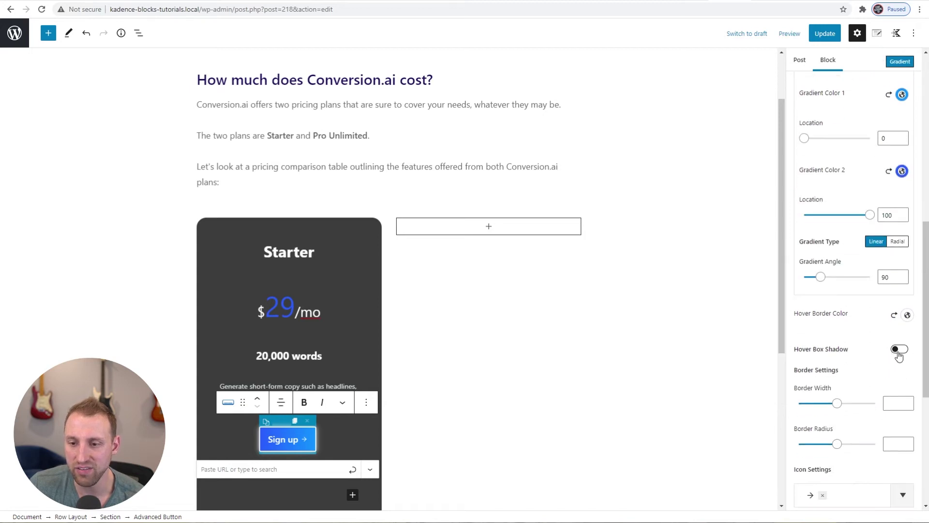
left_click(899, 351)
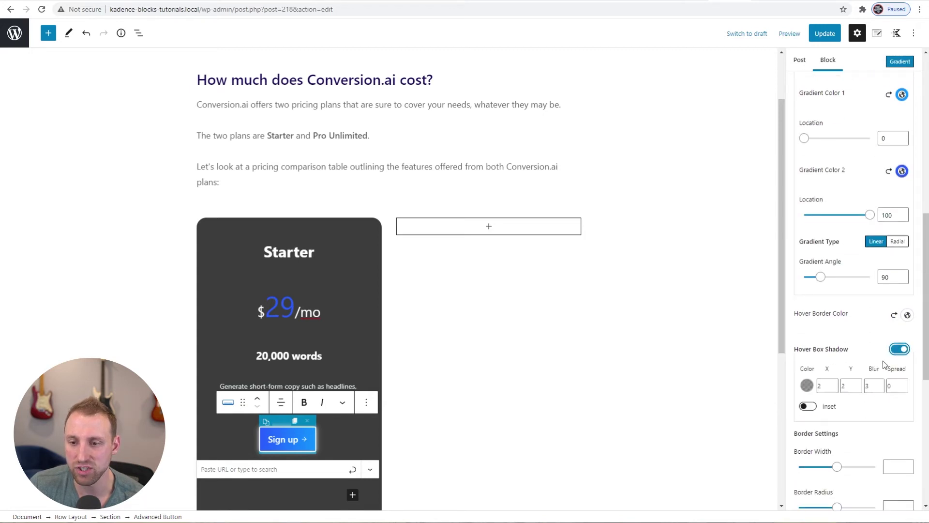
left_click(834, 389)
left_click(834, 388)
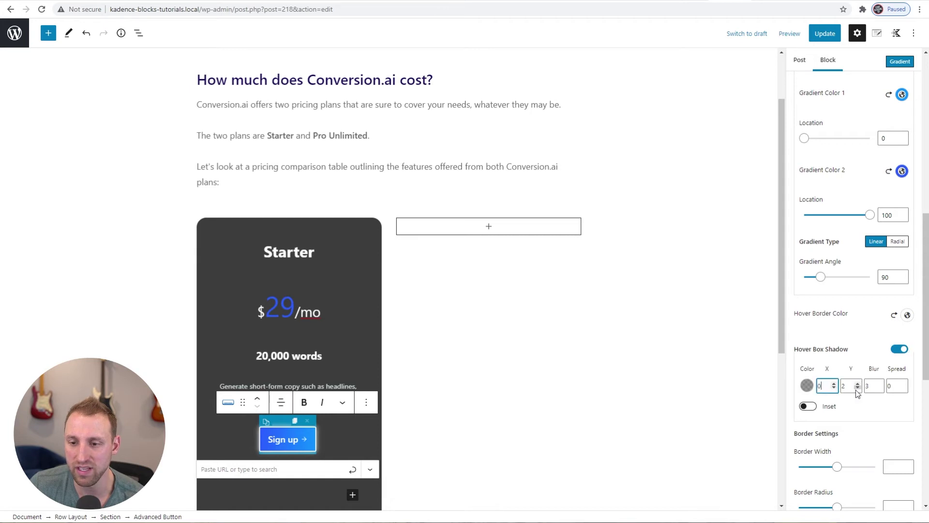
left_click(857, 389)
left_click(858, 388)
double_click(871, 386)
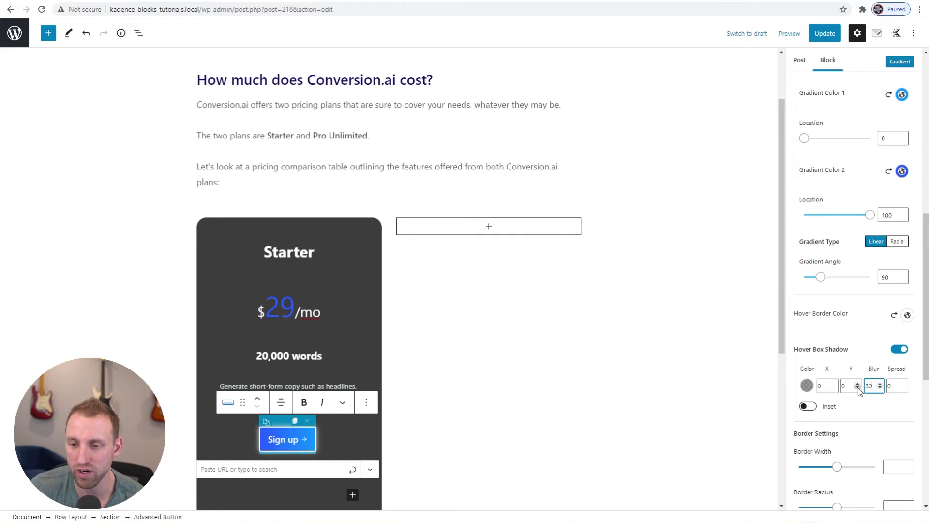
Set the hover box shadow color to #e1ebee with opacity 1
left_click(807, 386)
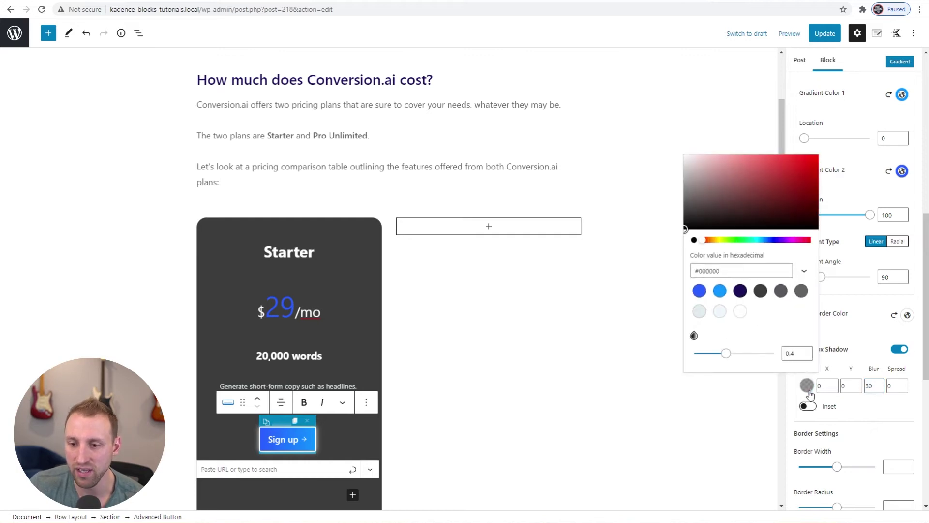
left_click(700, 311)
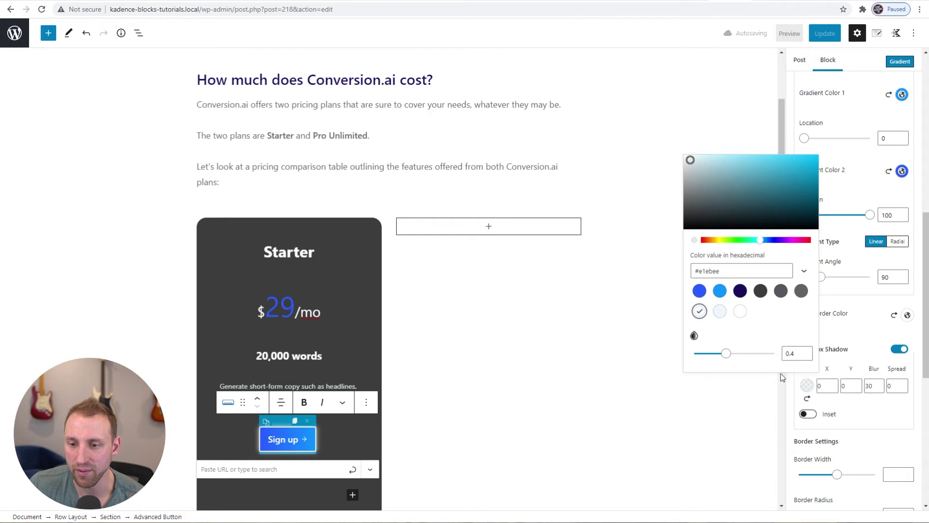
left_click_drag(726, 353, 778, 355)
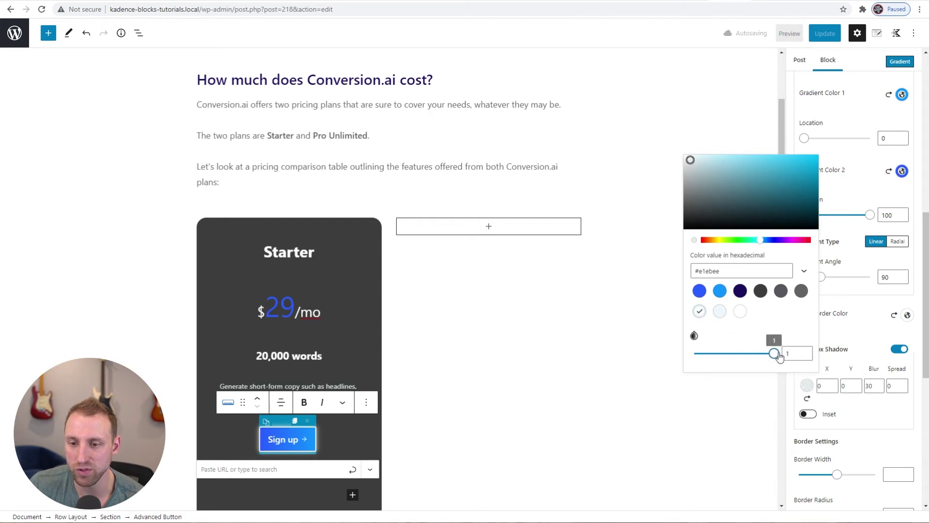
left_click(853, 335)
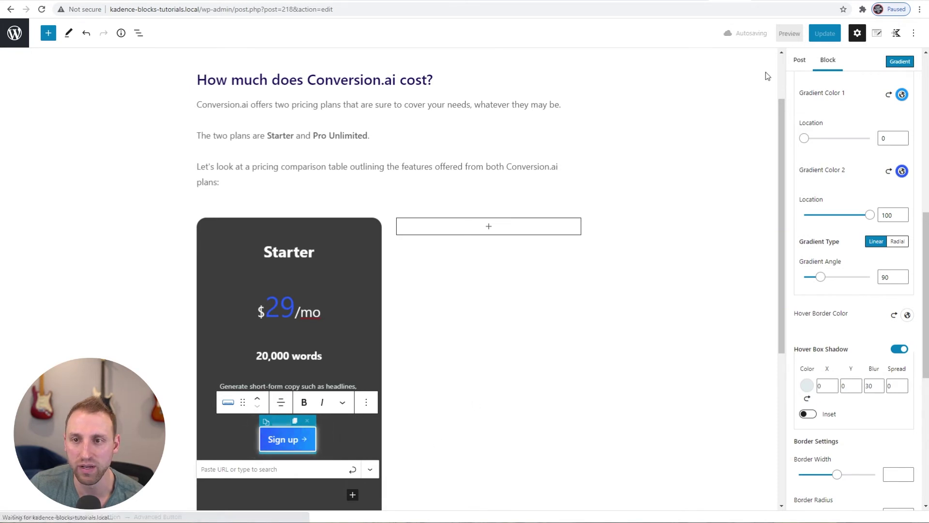
Preview the post in a new tab and compare the Starter card with the conversion.ai pricing page
left_click(788, 34)
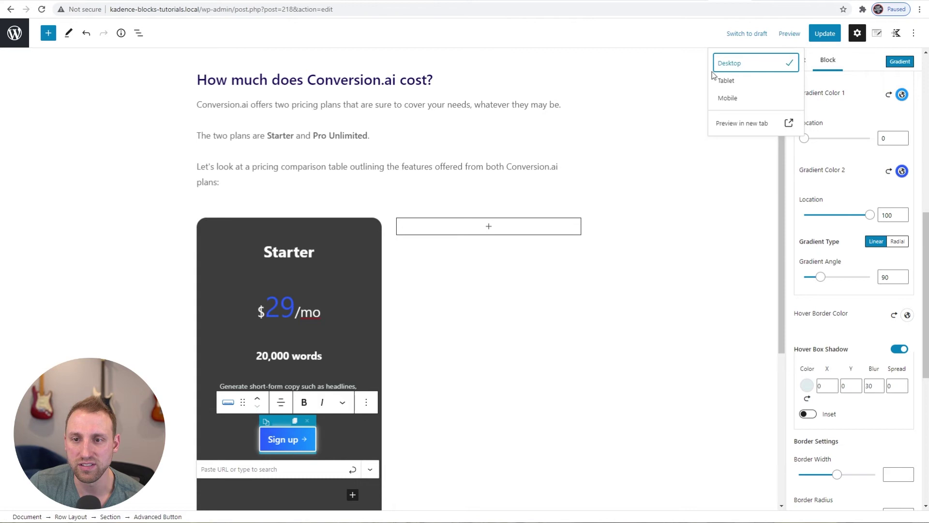
left_click(756, 122)
scroll(667, 349, "down", 5)
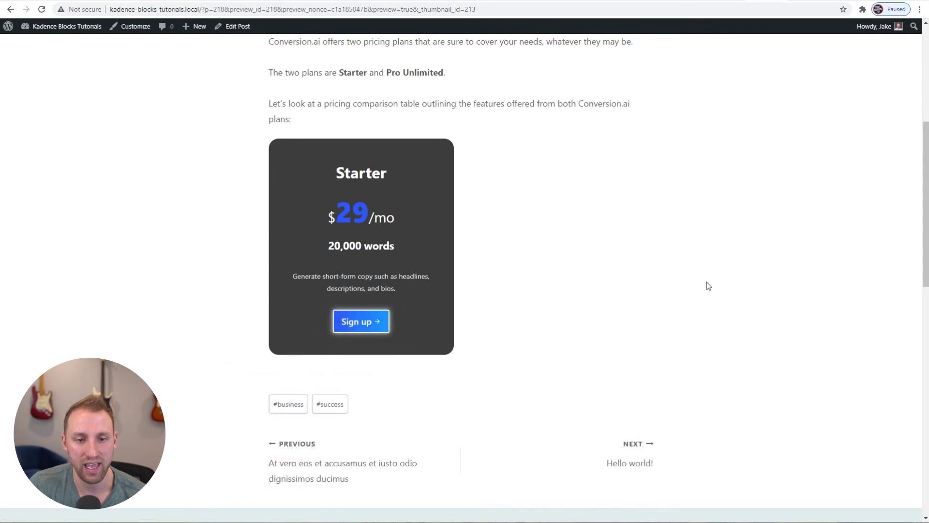
left_click(797, 2)
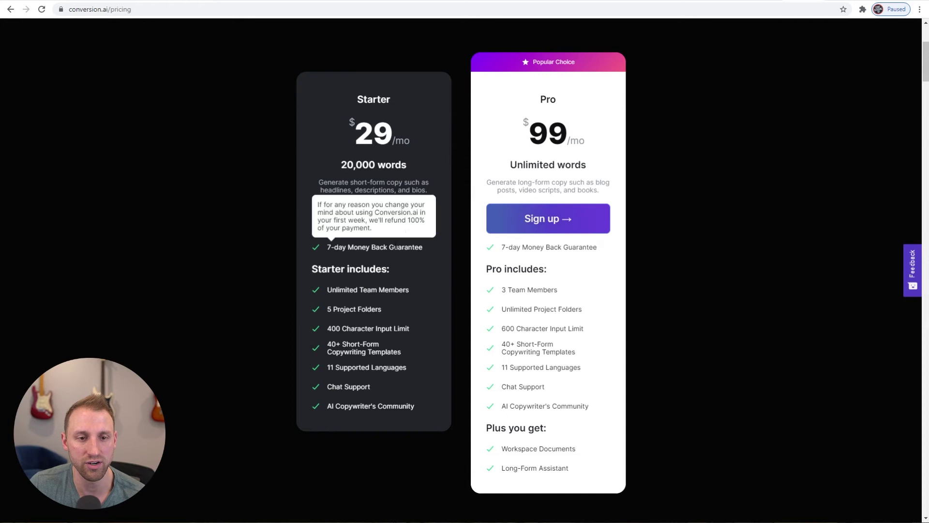
Return to the post editor, set the Sign up button's width to Full, and preview the post in a new tab
left_click(732, 1)
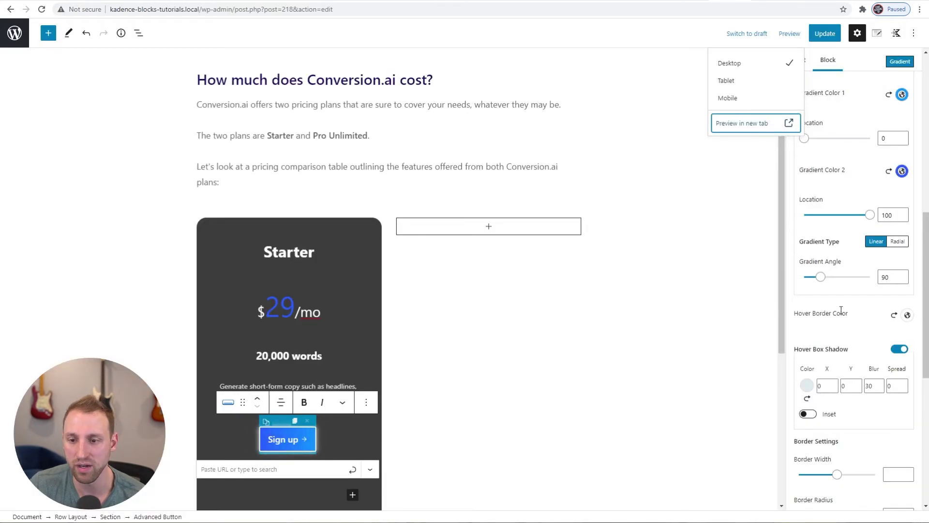
scroll(841, 311, "up", 6)
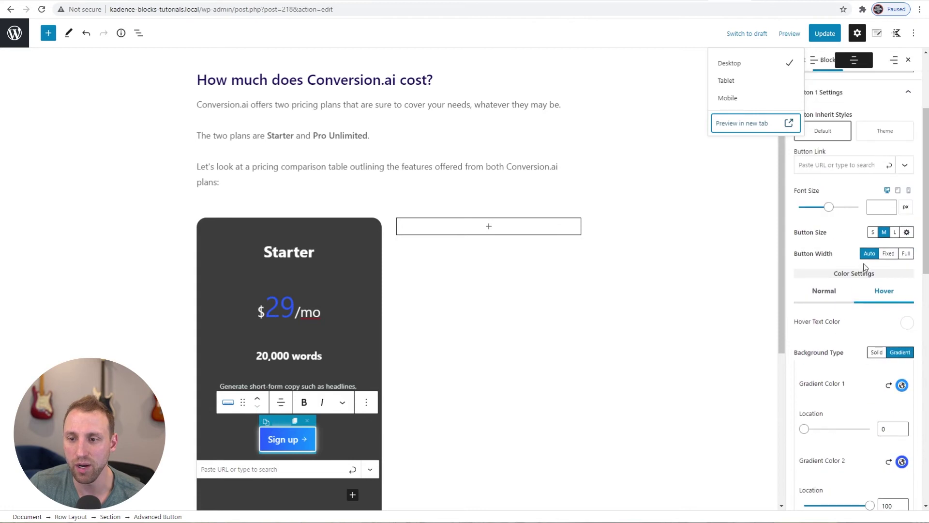
left_click(906, 254)
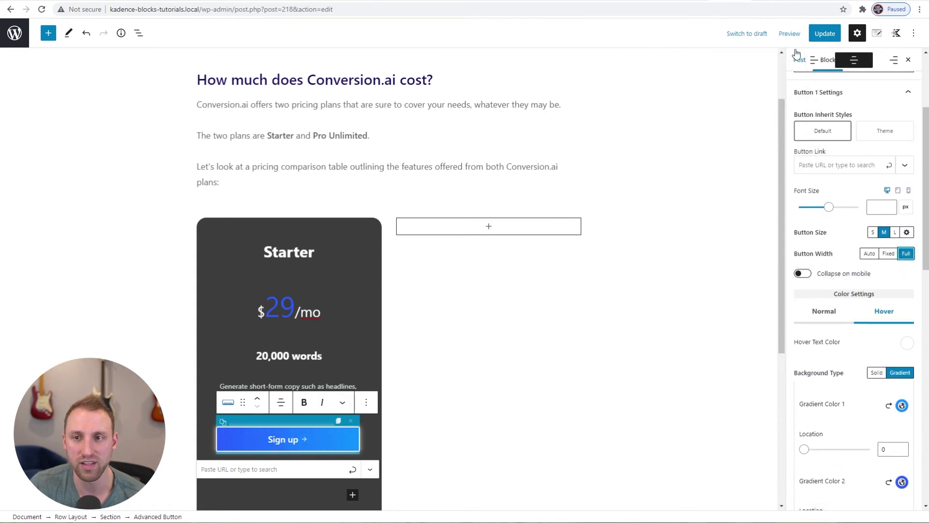
left_click(790, 33)
left_click(748, 124)
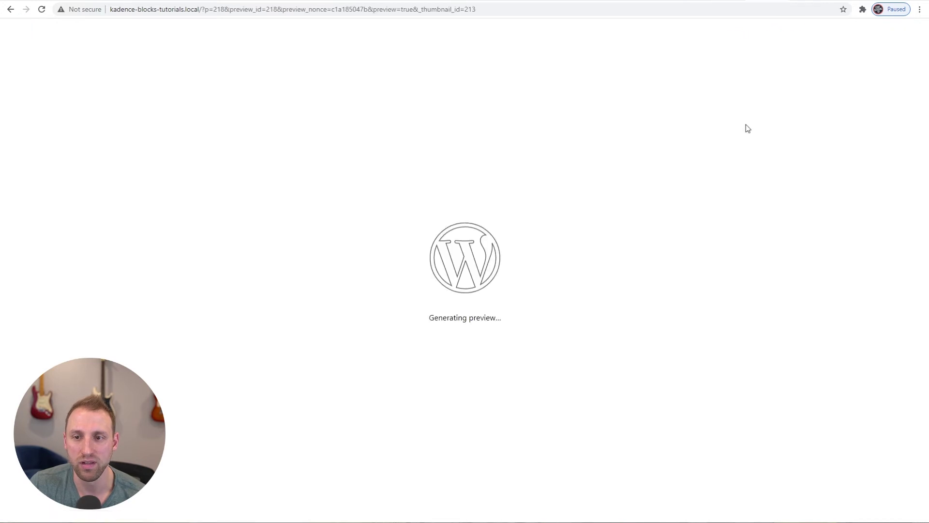
scroll(566, 290, "down", 5)
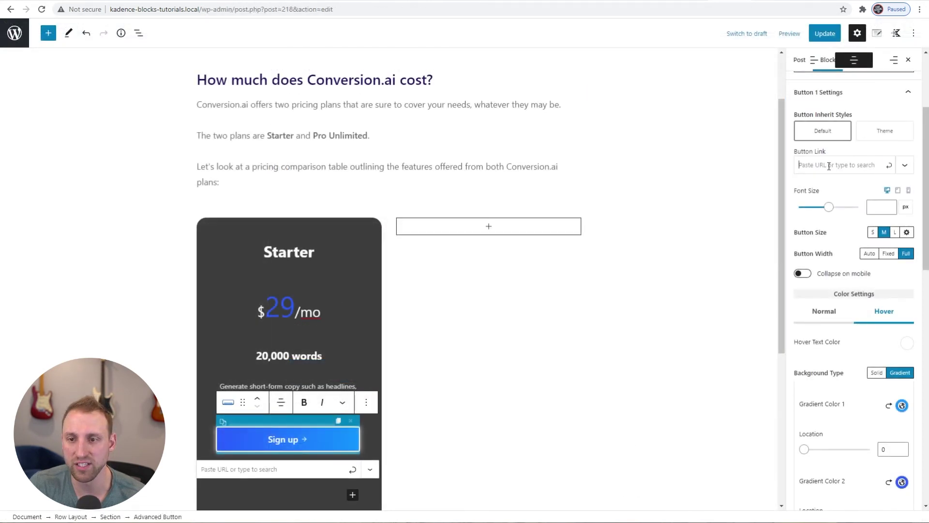
Examine the Sign up button's link settings, including the available link targets
left_click(829, 166)
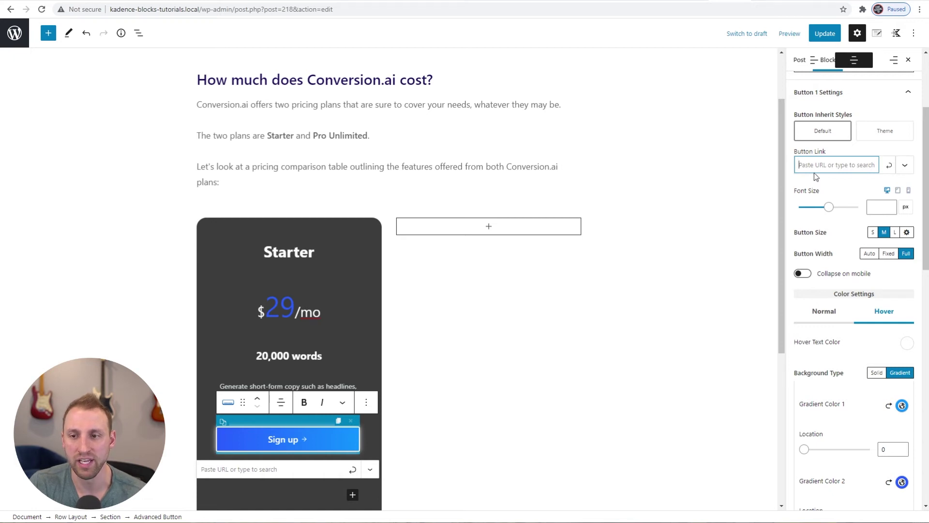
left_click(905, 165)
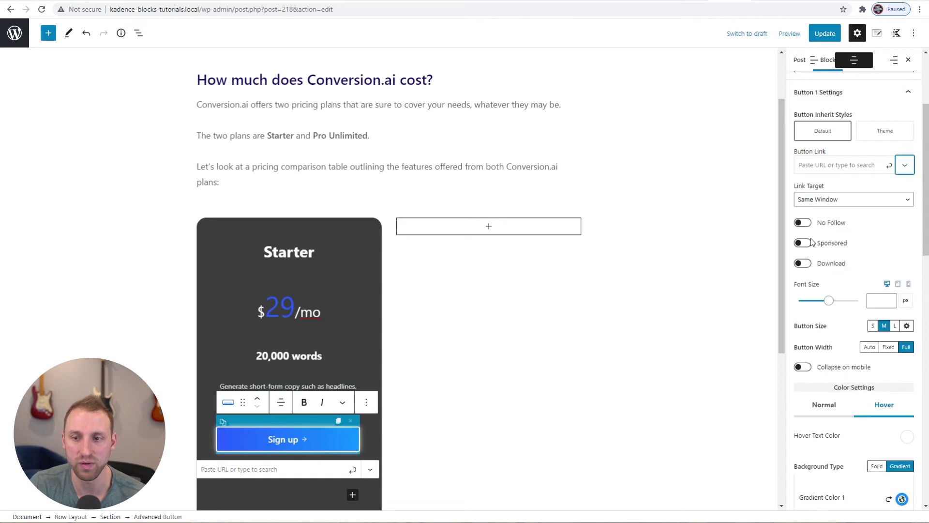
left_click(825, 200)
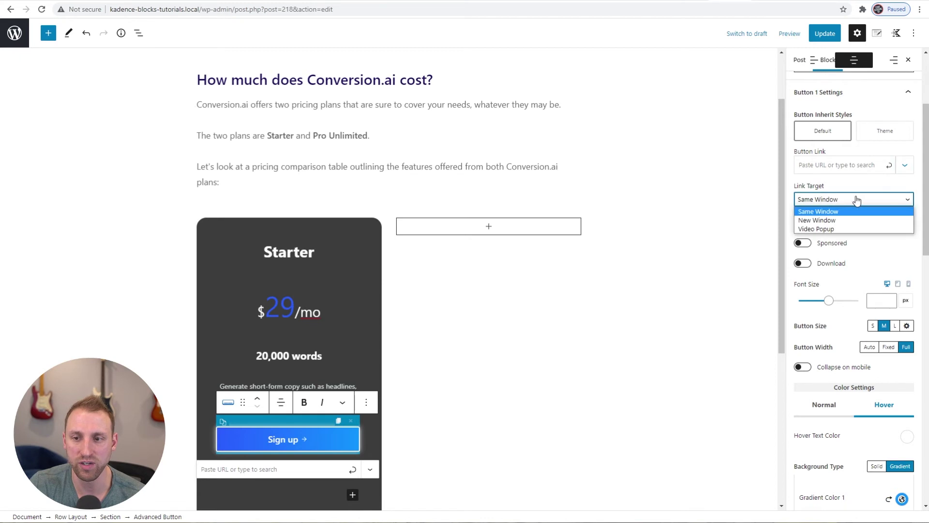
left_click(851, 187)
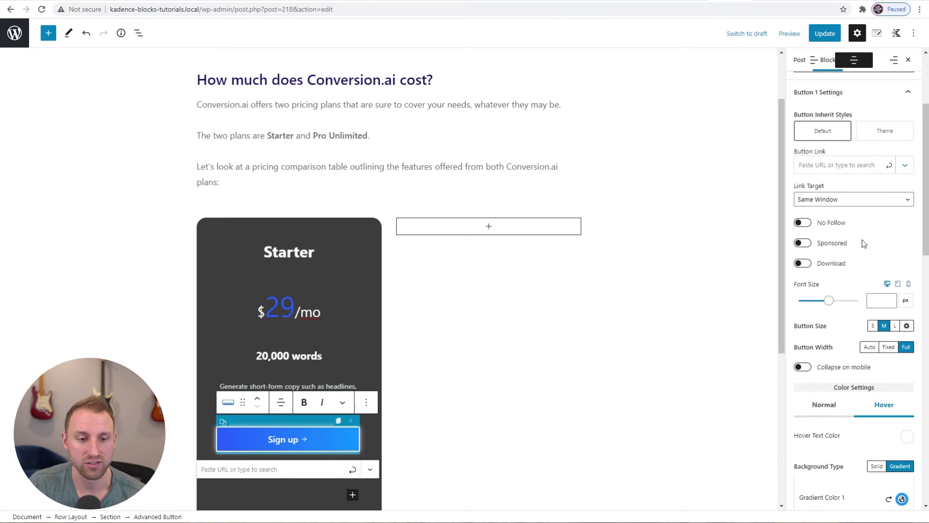
Examine the "Starter includes:" heading and feature list on the conversion.ai pricing page
left_click(796, 2)
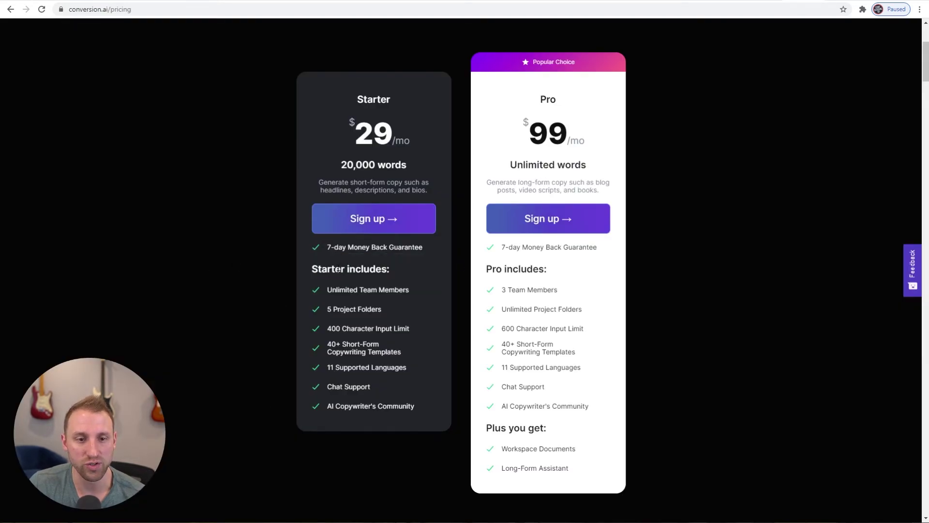
mouse_move(324, 252)
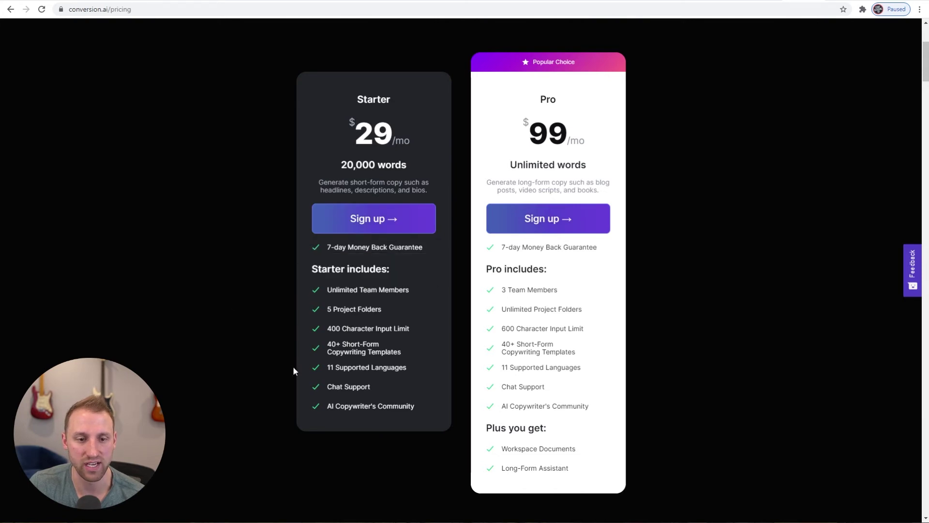
triple_click(379, 269)
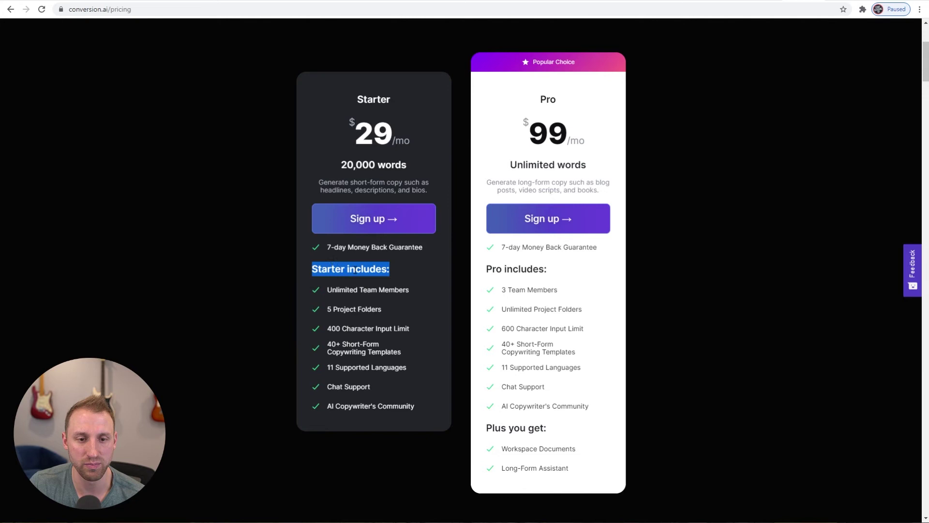
left_click(379, 269)
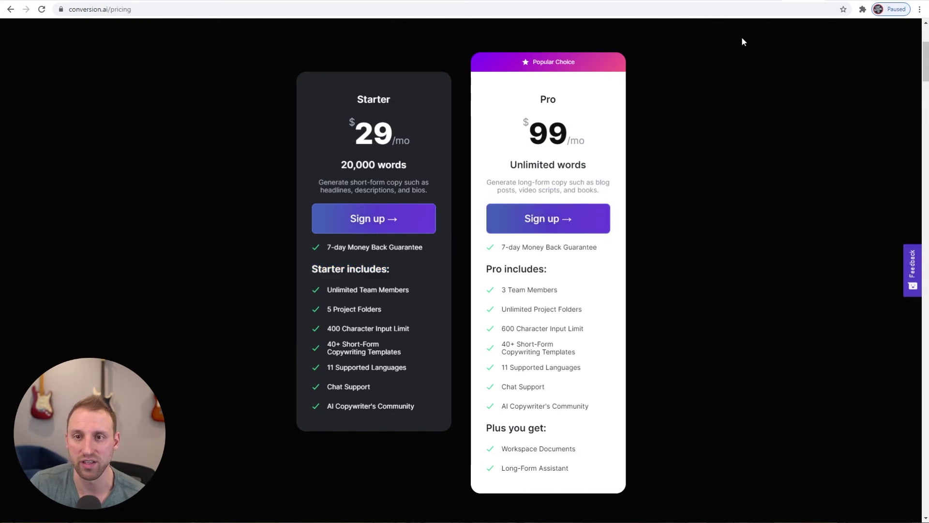
Back in the post editor, insert a paragraph after the Sign up button reading "Starter Includes"
left_click(732, 2)
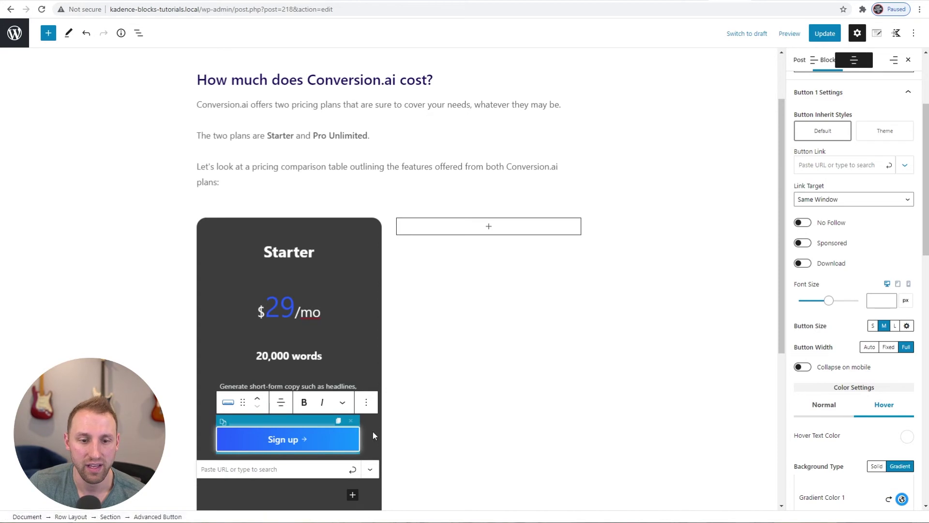
left_click(372, 408)
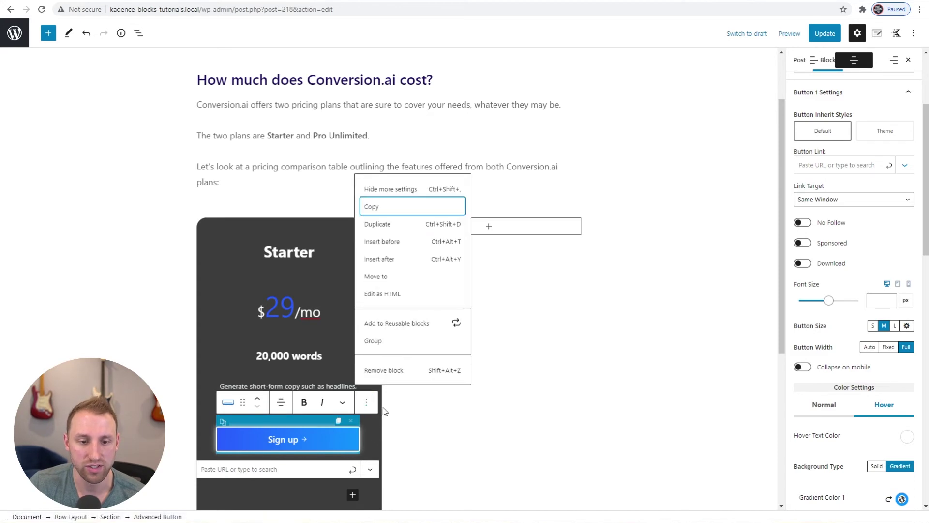
left_click(390, 260)
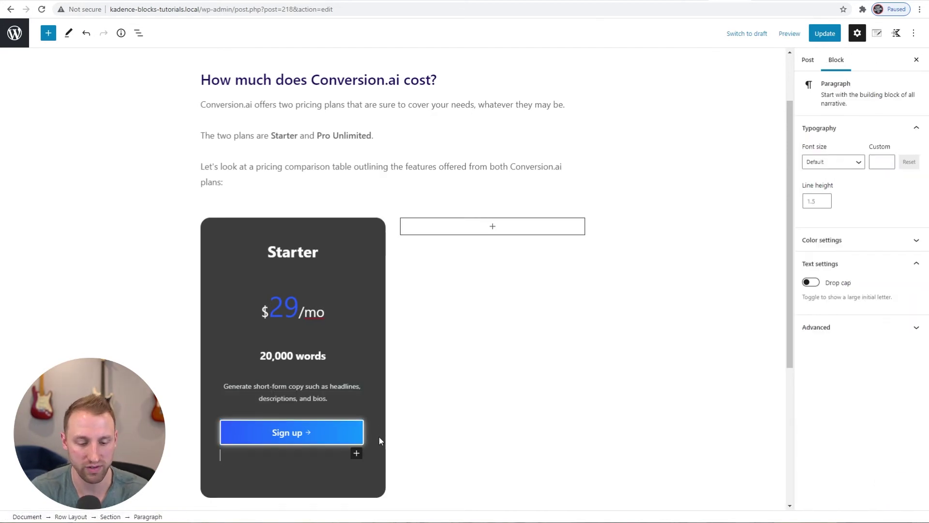
type("Star")
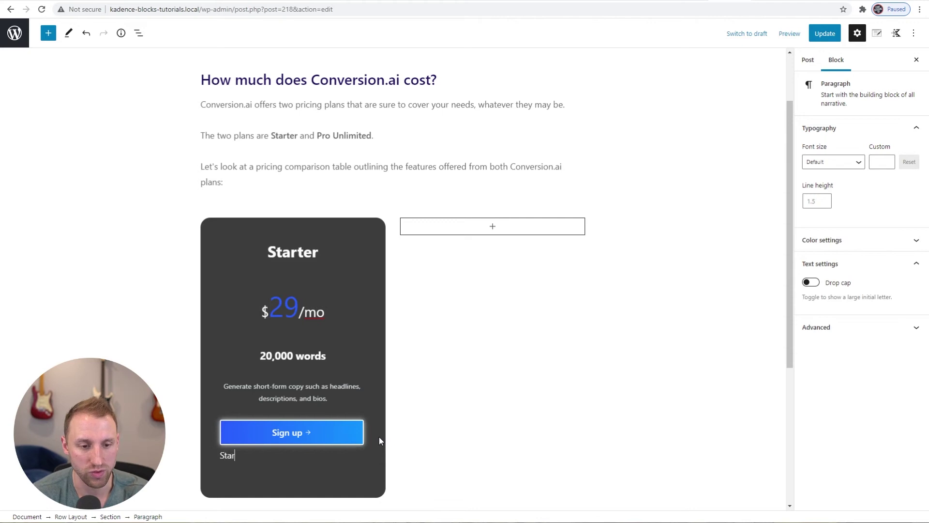
type("ter Includes")
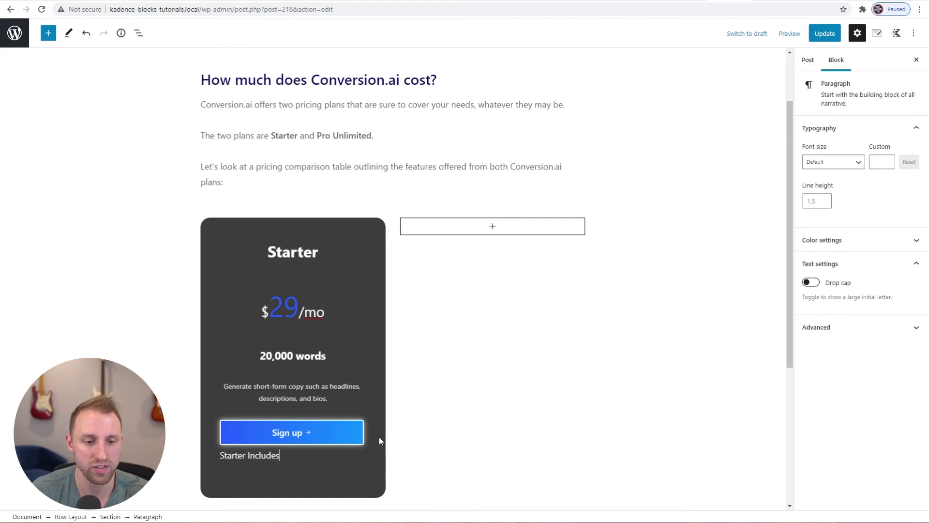
Add a colon after "Starter Includes" below the Sign up button and make the whole line bold
type(":")
double_click(267, 455)
triple_click(267, 455)
left_click(309, 430)
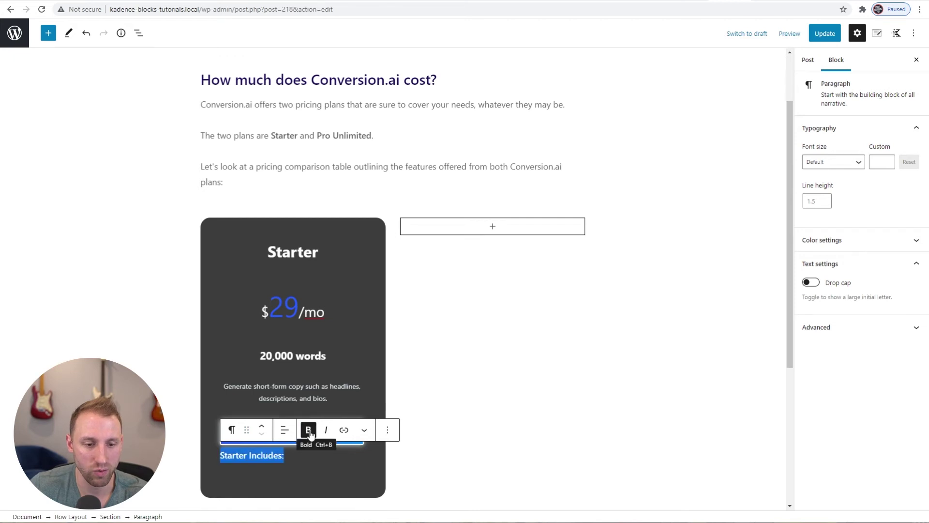
left_click(336, 389)
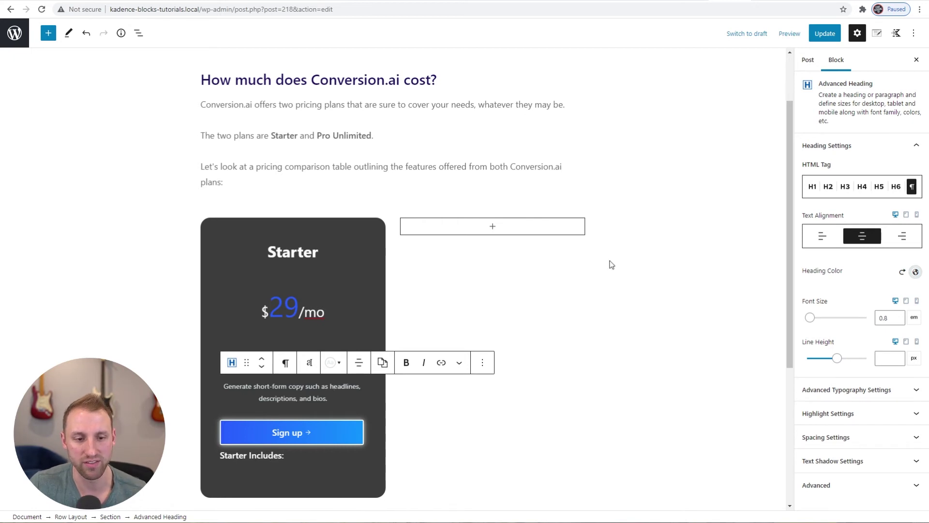
Preview the post in a new tab and compare the Starter card with the conversion.ai pricing page
left_click(790, 33)
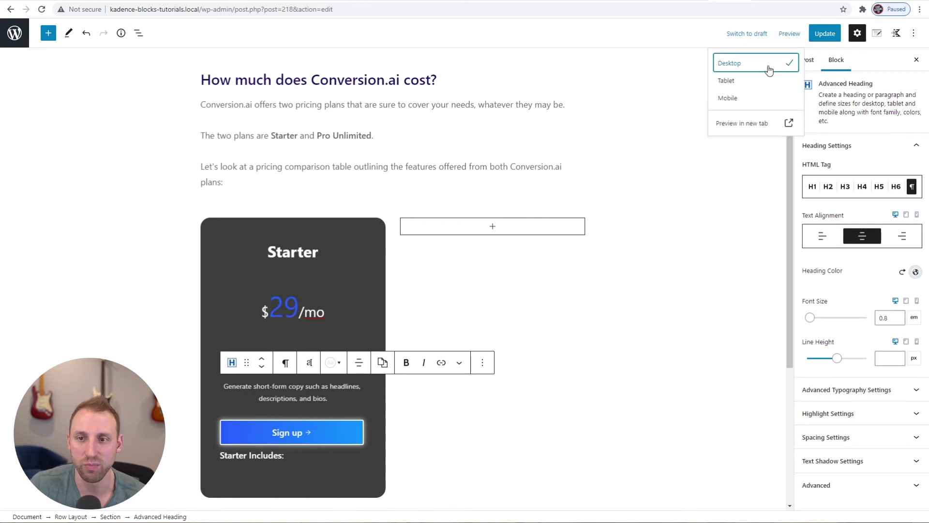
left_click(748, 124)
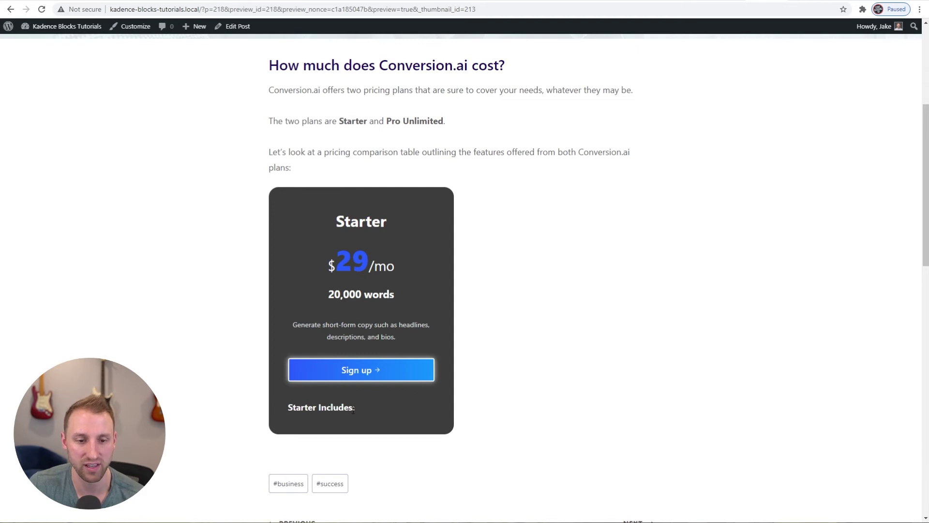
left_click(775, 0)
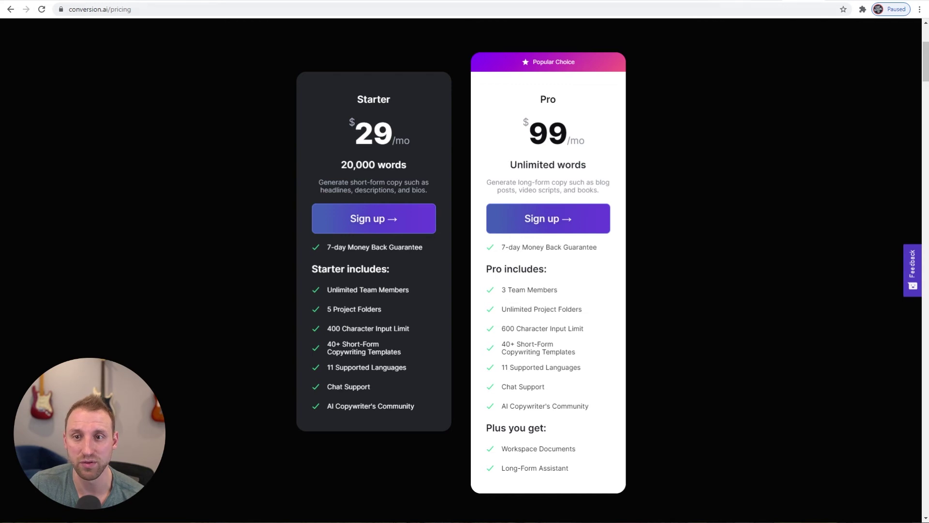
Back in the post editor, insert an Icon List block below the "Starter Includes:" line
key("ctrl+shift+Tab")
left_click(298, 455)
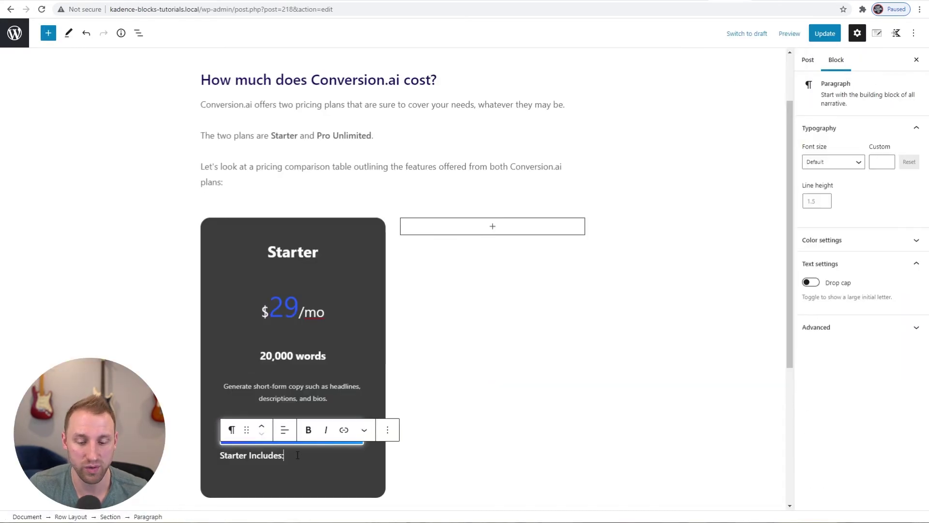
key("Return")
type("/icon")
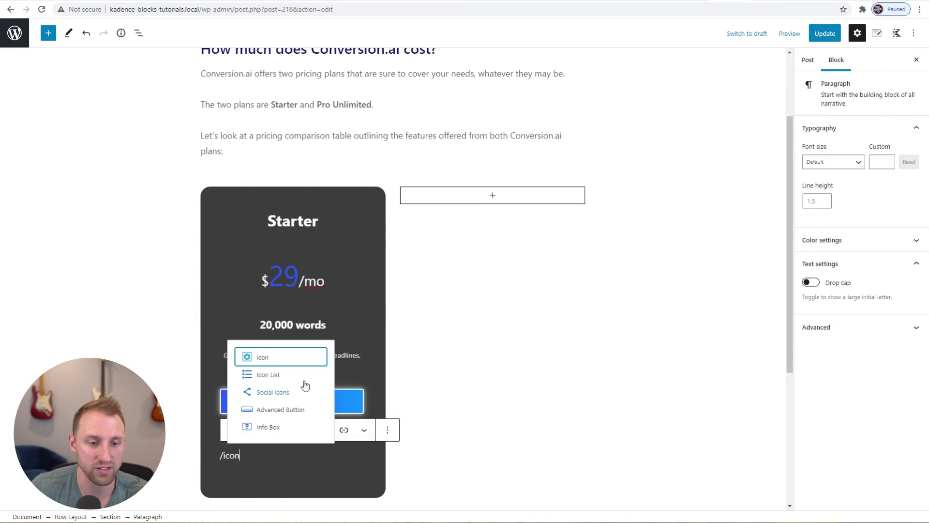
left_click(269, 376)
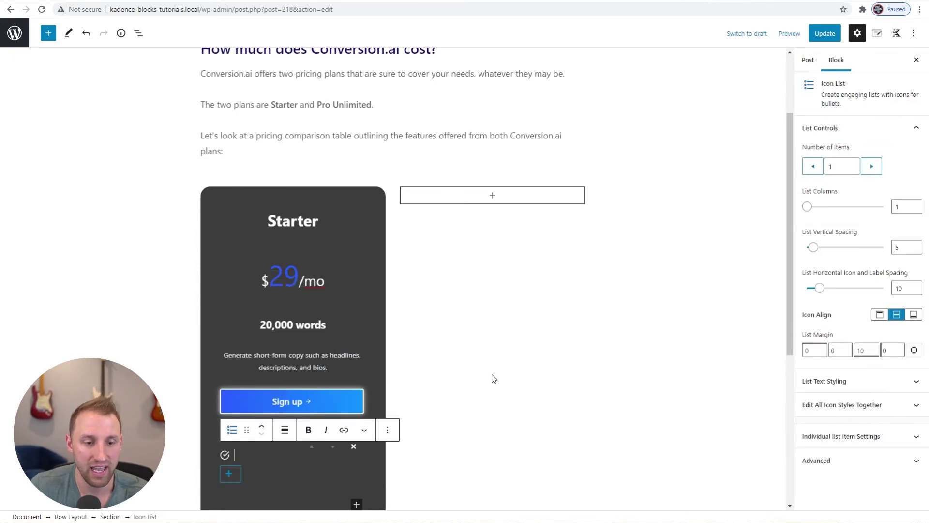
Copy the Starter features from the conversion.ai pricing page into the icon list, from "7-day Money Back Guarantee" through "11 Supported Languages"
left_click(798, 2)
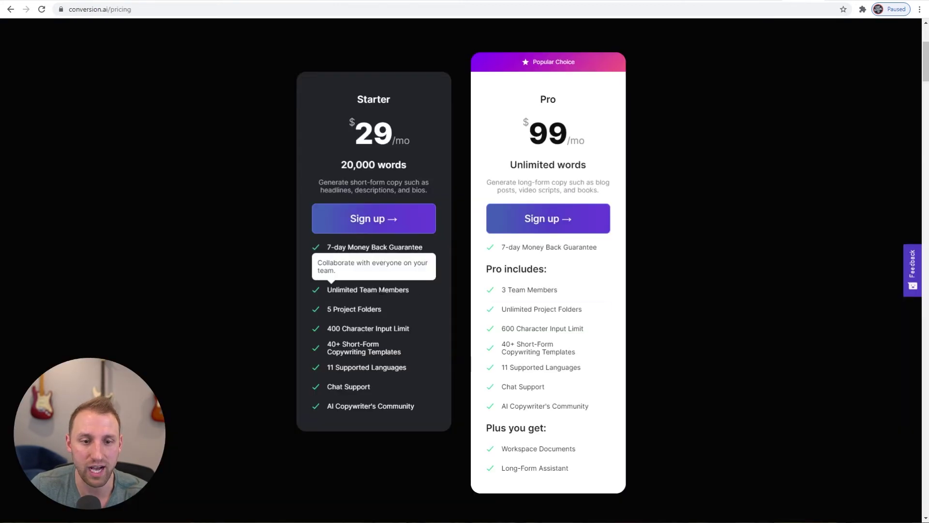
triple_click(381, 289)
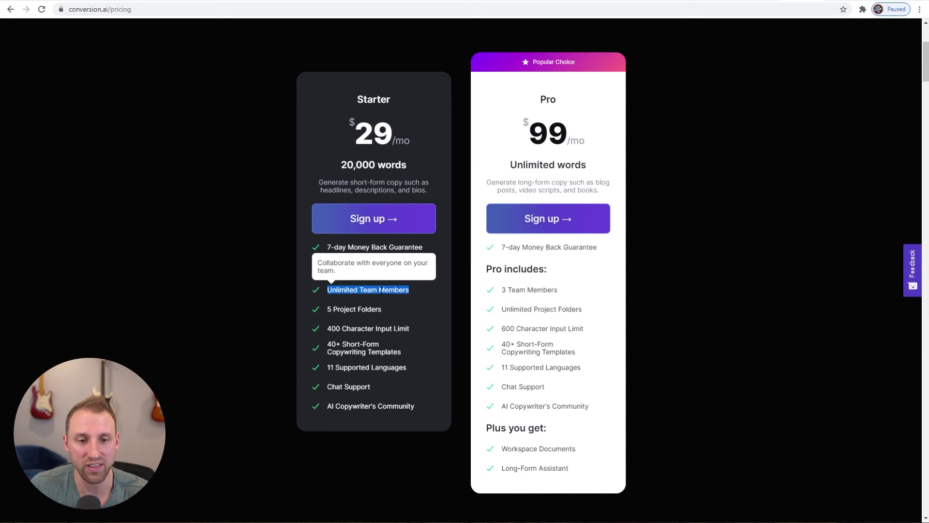
left_click(724, 131)
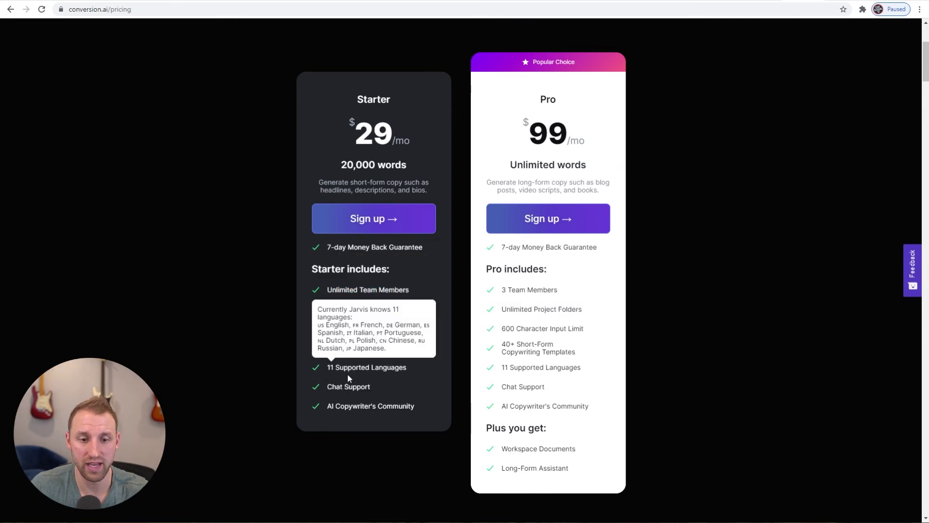
Copy "Chat Support" and "AI Copywriter's Community" from the pricing page as the last two items of the icon list
triple_click(358, 387)
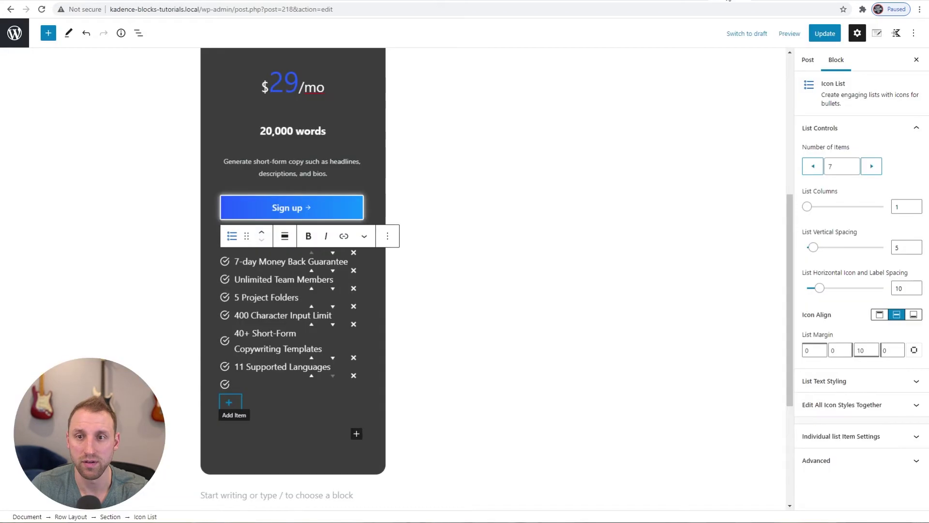
type("Chat Support")
left_click(235, 405)
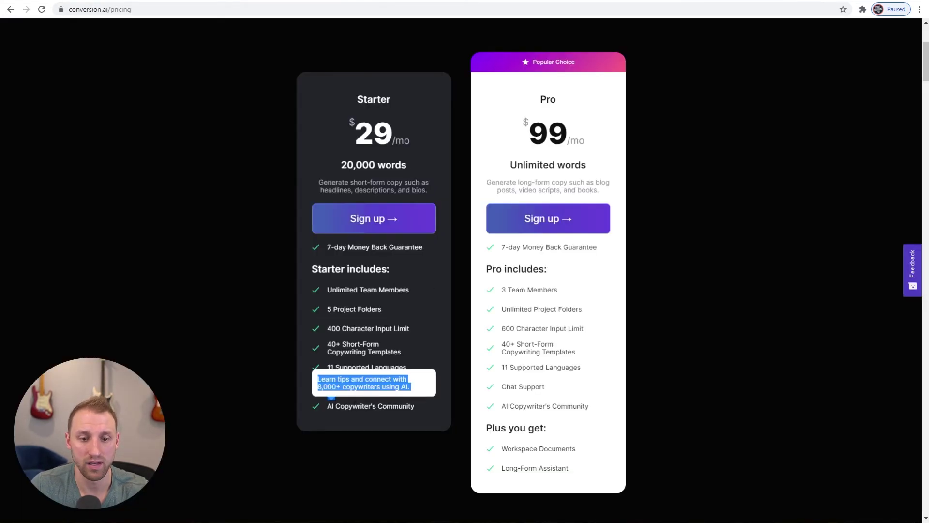
triple_click(356, 406)
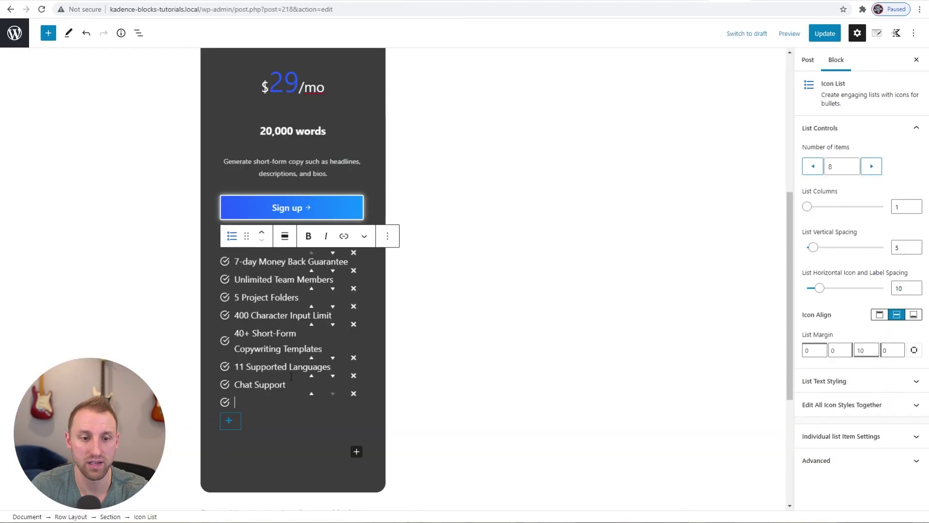
type("AI Copywriter's Community")
left_click(475, 245)
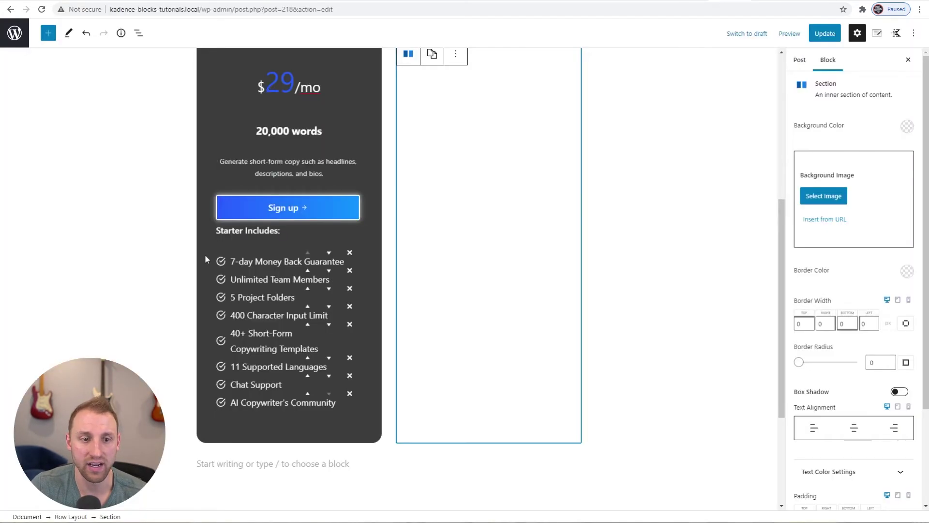
Preview the post in a new tab and compare its Starter feature list with the one on the conversion.ai pricing page
scroll(187, 291, "down", 1)
scroll(186, 291, "up", 1)
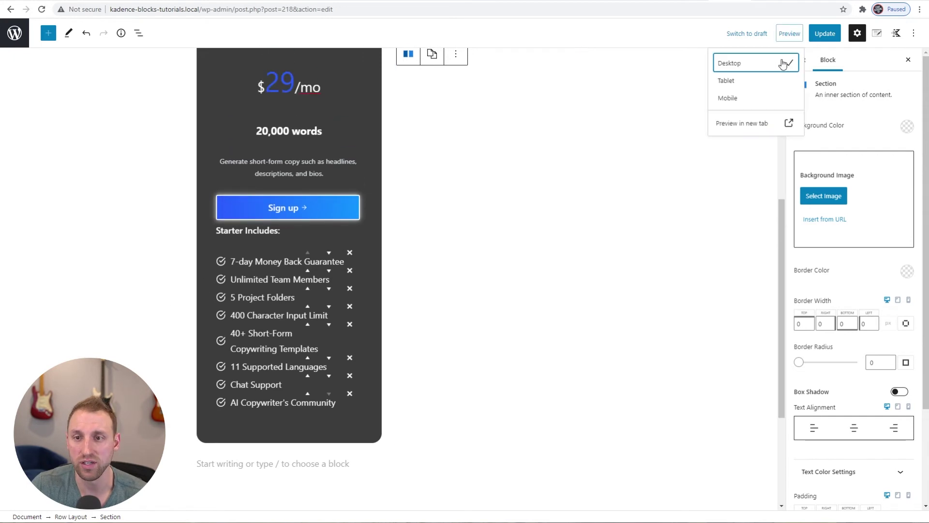
left_click(741, 124)
scroll(569, 315, "down", 4)
scroll(557, 341, "down", 4)
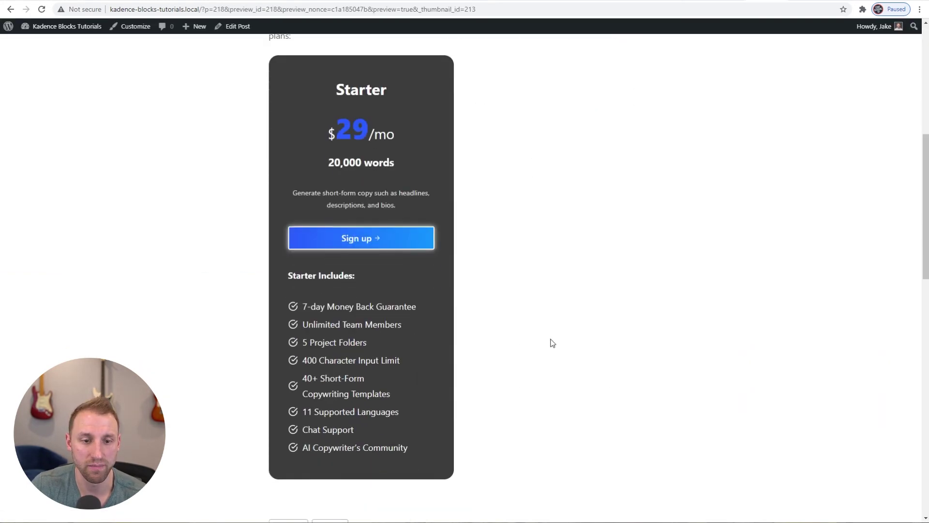
scroll(441, 320, "down", 1)
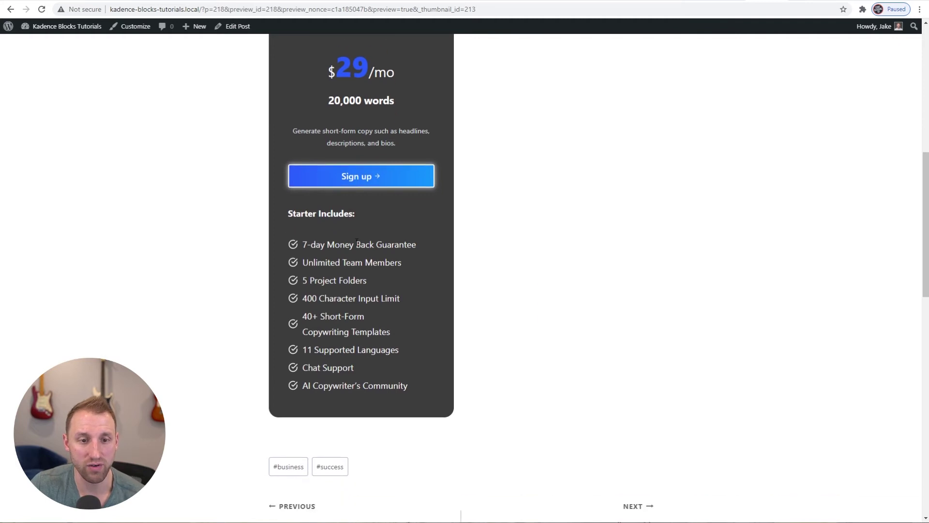
key("ctrl+w")
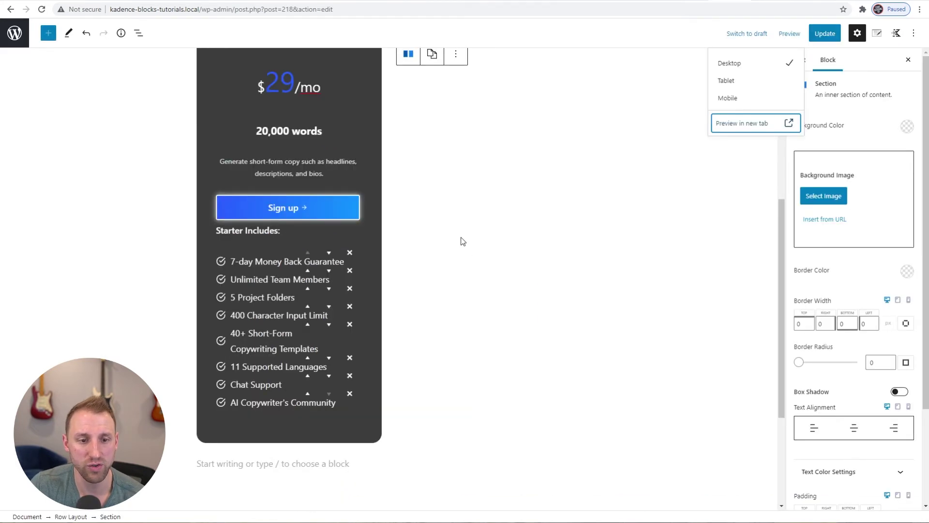
key("ctrl+Tab")
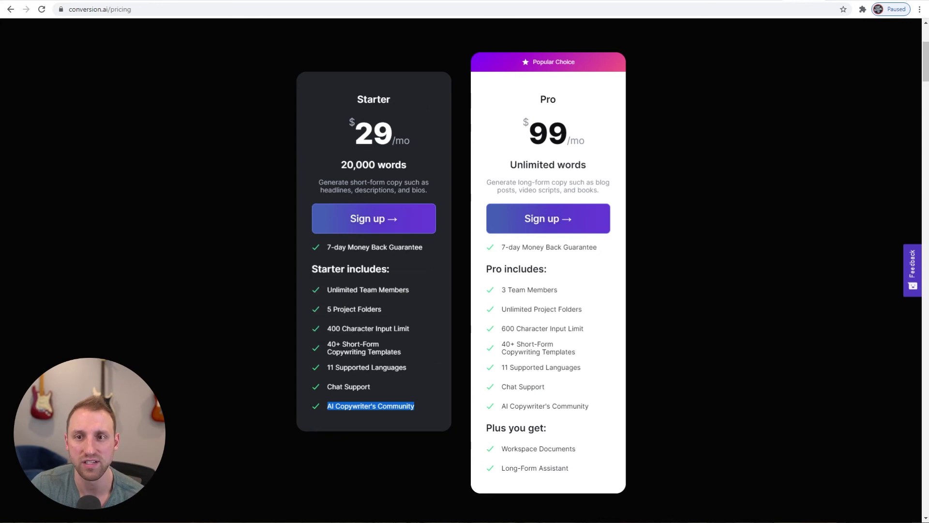
key("ctrl+shift+Tab")
Set the icon list's text font size to 0.9 em
left_click(267, 271)
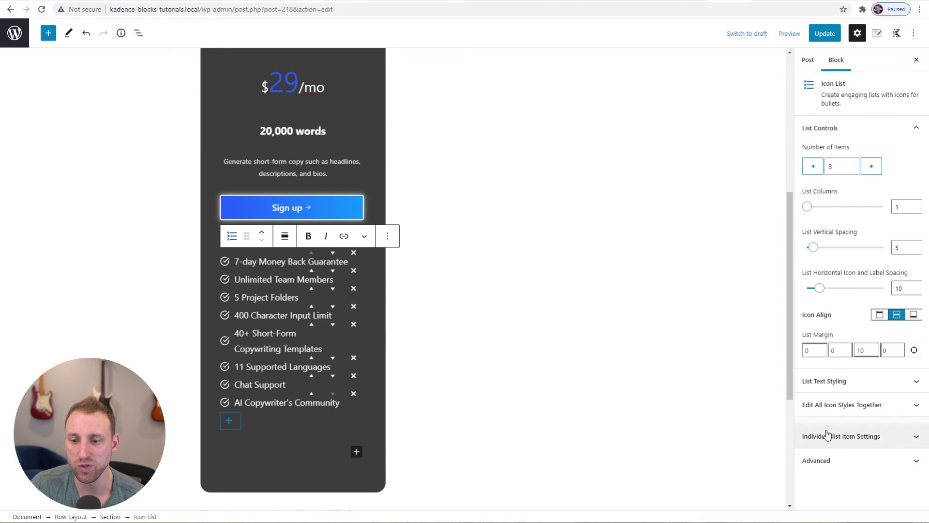
left_click(823, 381)
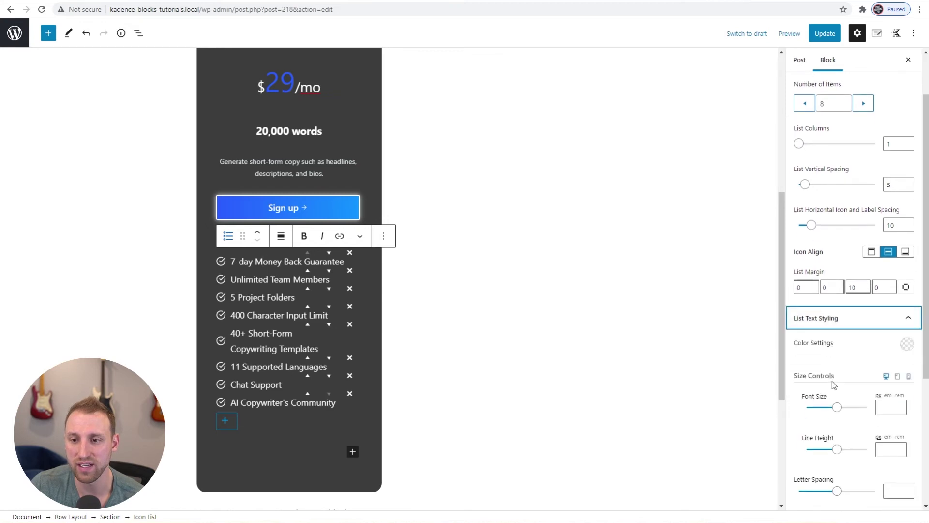
scroll(840, 374, "down", 1)
left_click(888, 347)
left_click(886, 359)
type("0.8")
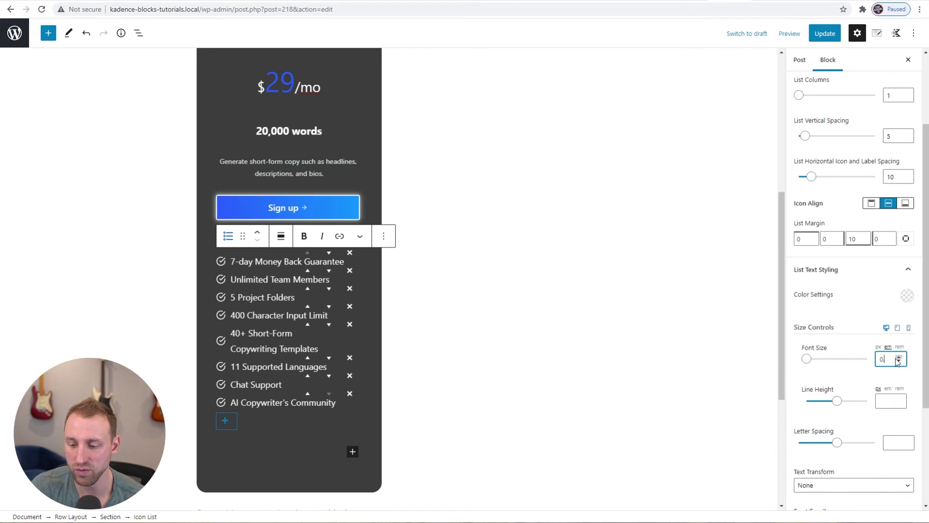
left_click(899, 359)
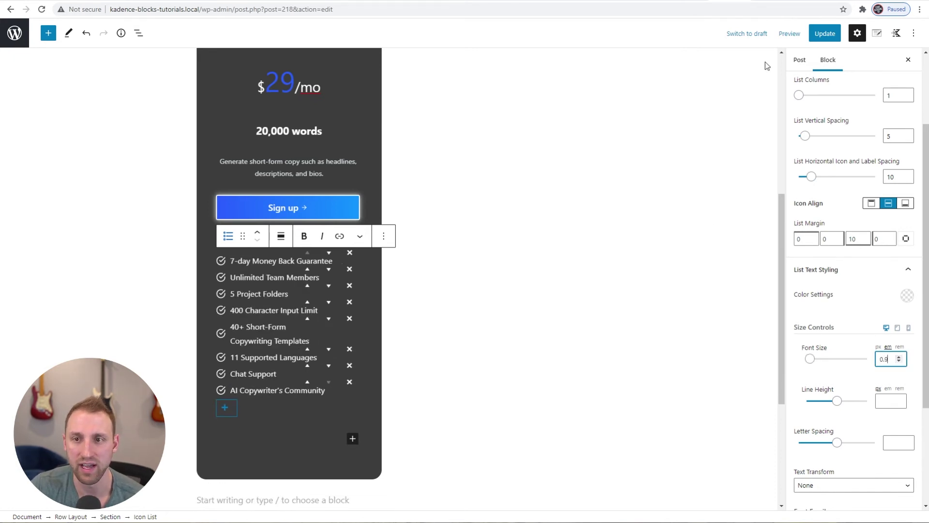
Preview the post in a new tab to check the feature list's text size, then return to the editor
left_click(789, 33)
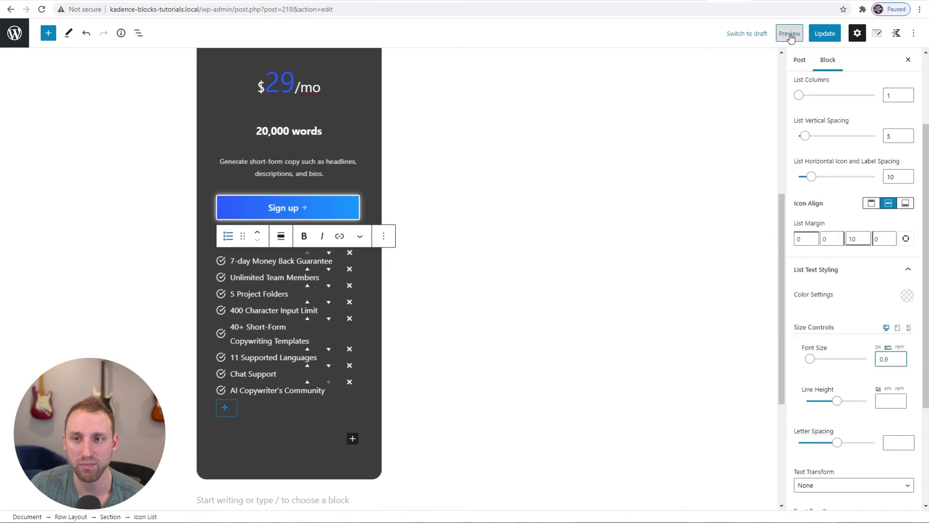
left_click(734, 124)
scroll(528, 266, "down", 9)
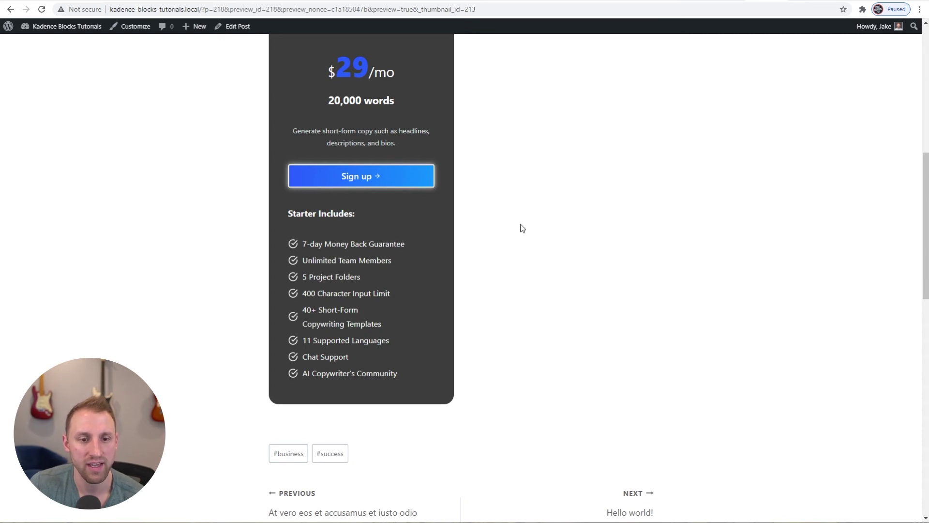
left_click(807, 1)
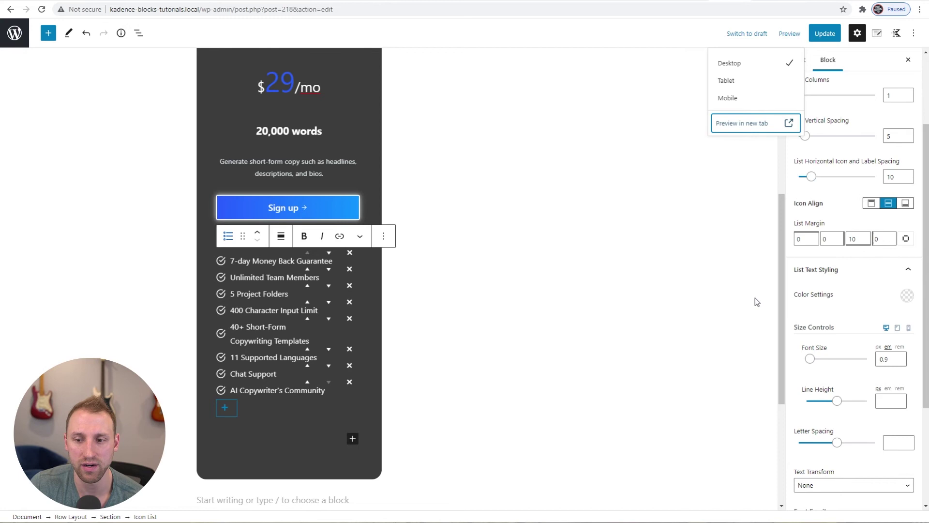
Search the icons for "check" and change all icons of the feature list together to the thin plain check mark
scroll(865, 362, "down", 1)
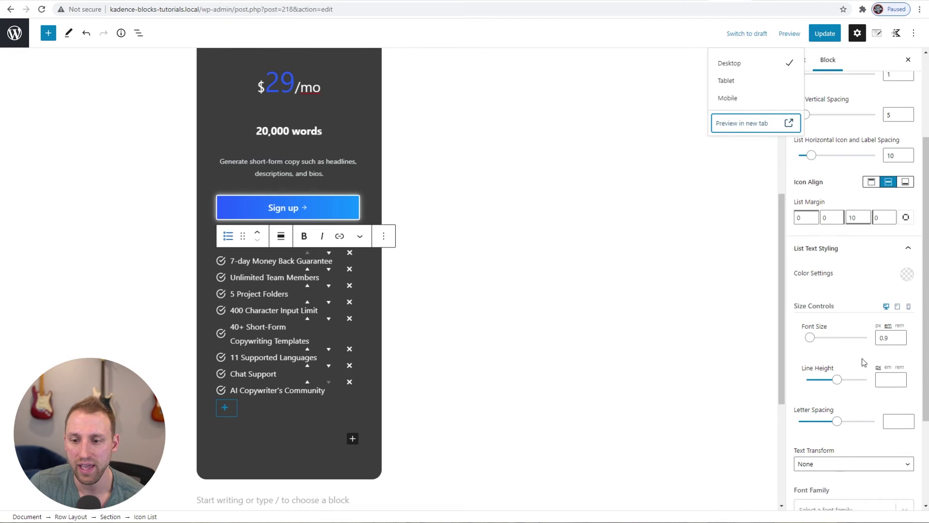
scroll(865, 362, "down", 3)
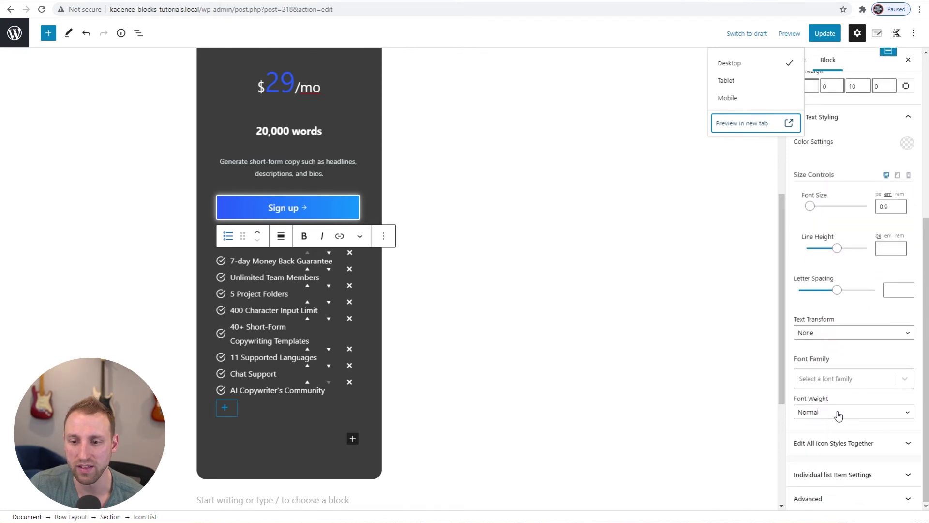
left_click(819, 446)
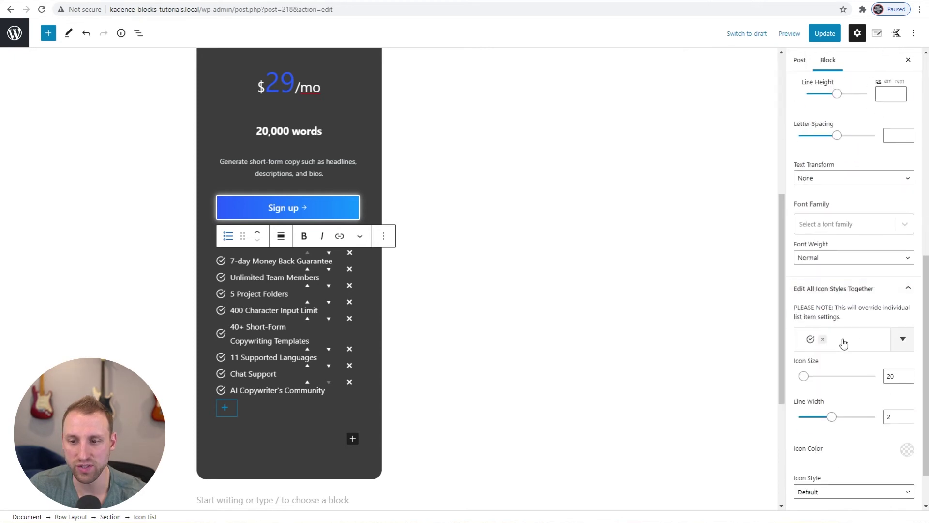
left_click(844, 343)
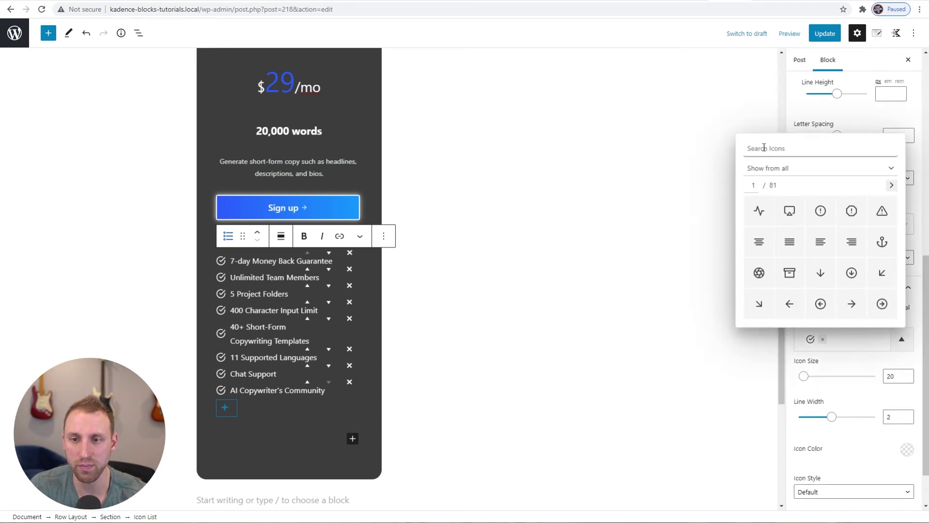
type("check")
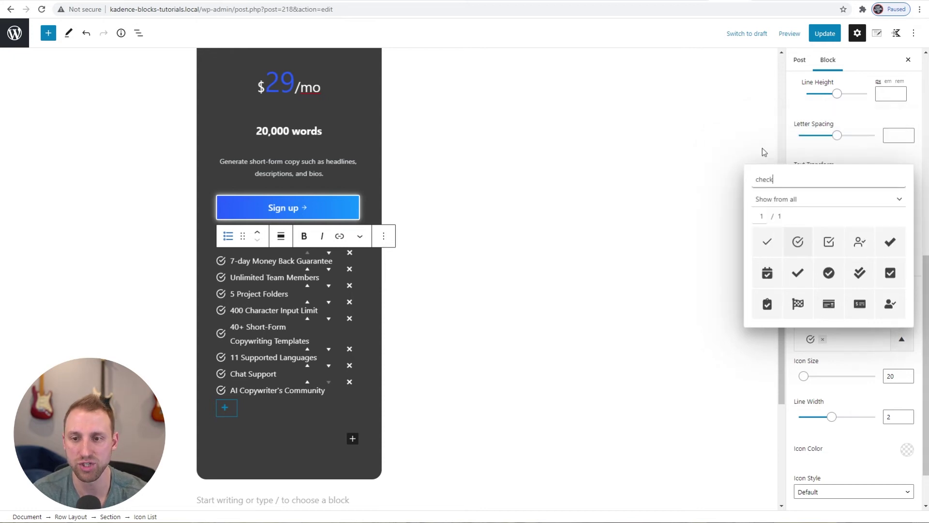
left_click(769, 243)
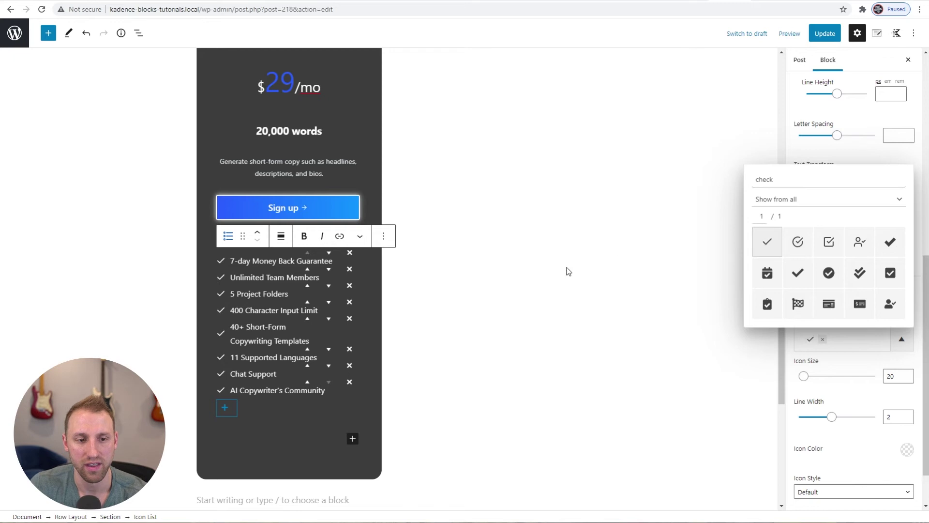
left_click(853, 154)
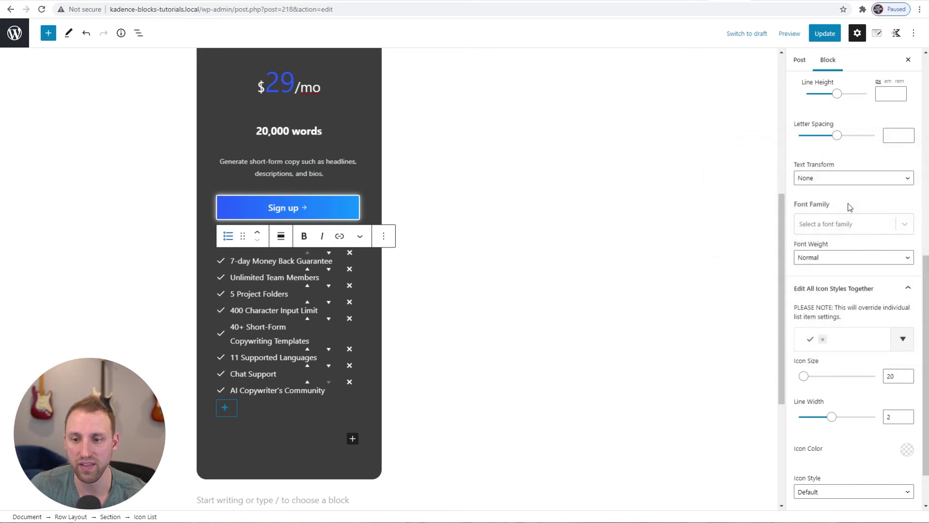
scroll(859, 355, "down", 1)
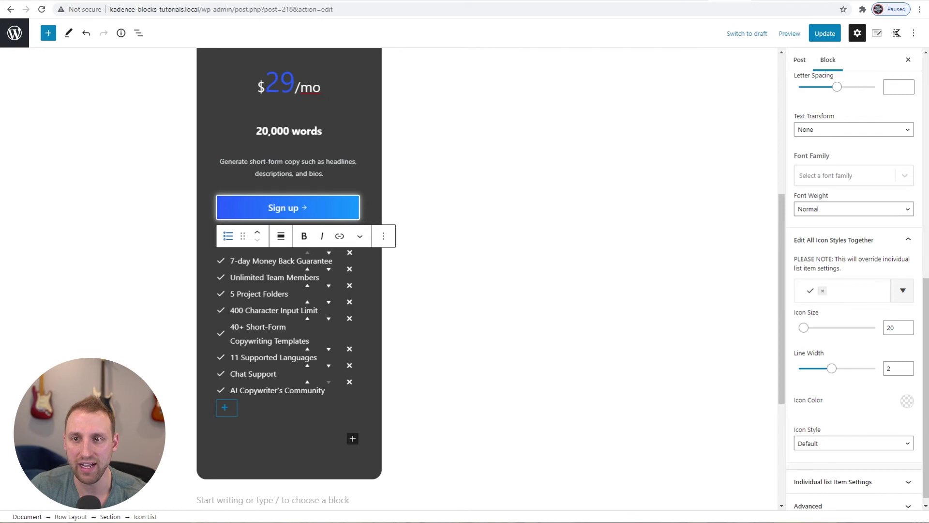
Check the checkmark color on the conversion.ai pricing page and set the color of all feature list icons to green 3ADA91
key("ctrl+Tab")
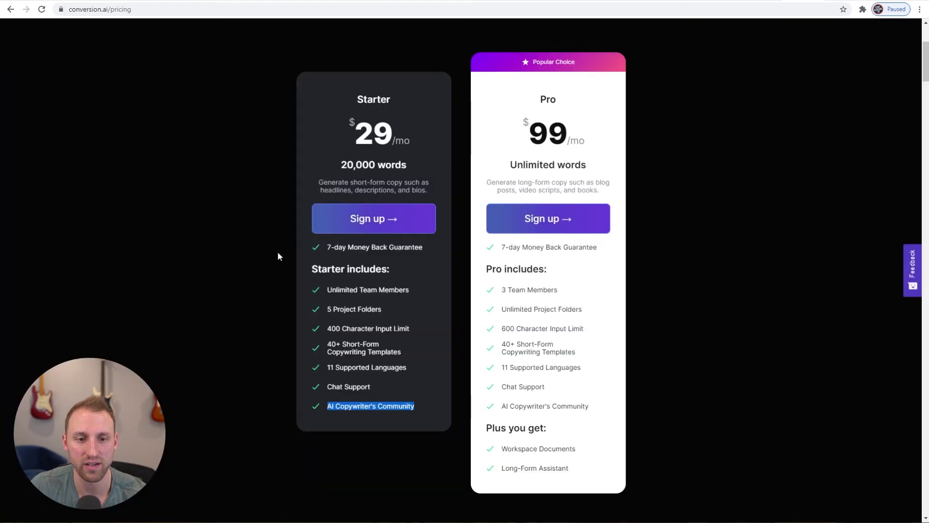
key("ctrl+shift+Tab")
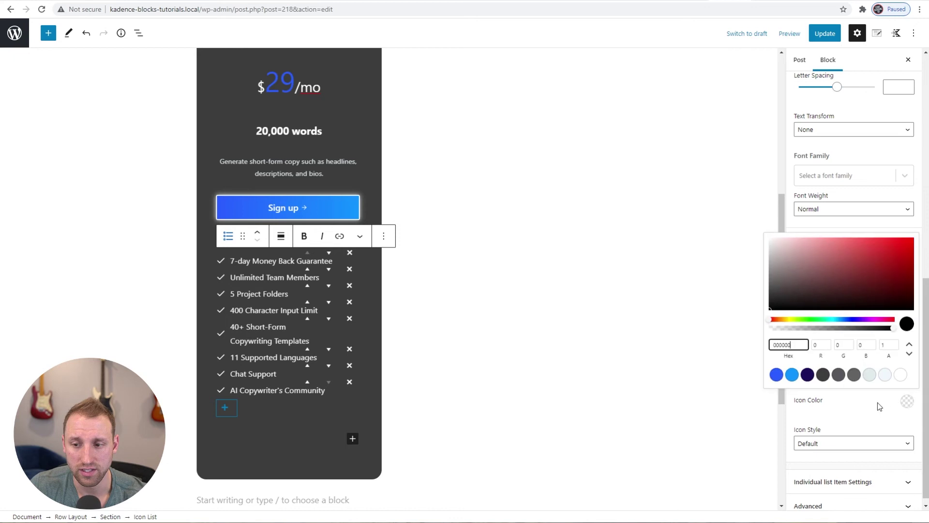
double_click(788, 345)
type("3ADA91")
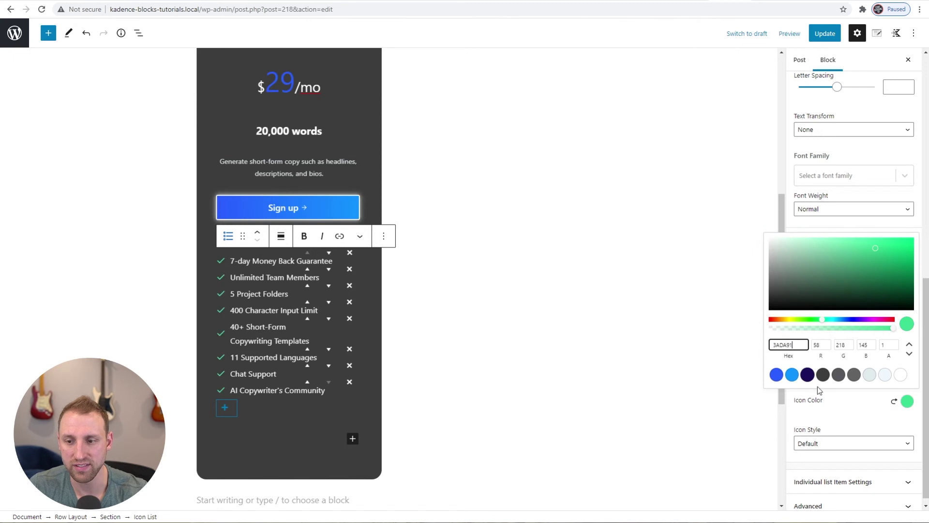
left_click(856, 415)
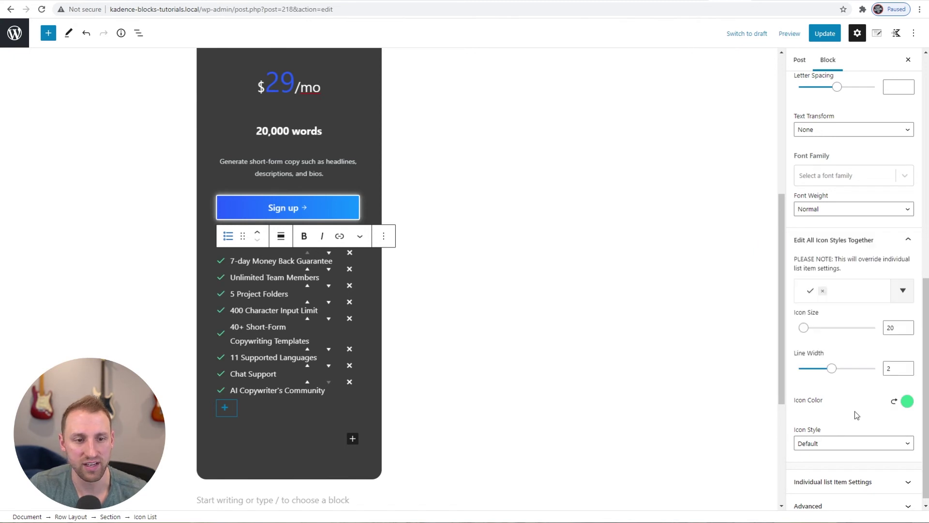
Preview the post in a new tab, compare its Starter list with the conversion.ai pricing page, and return to the editor
left_click(787, 34)
left_click(737, 125)
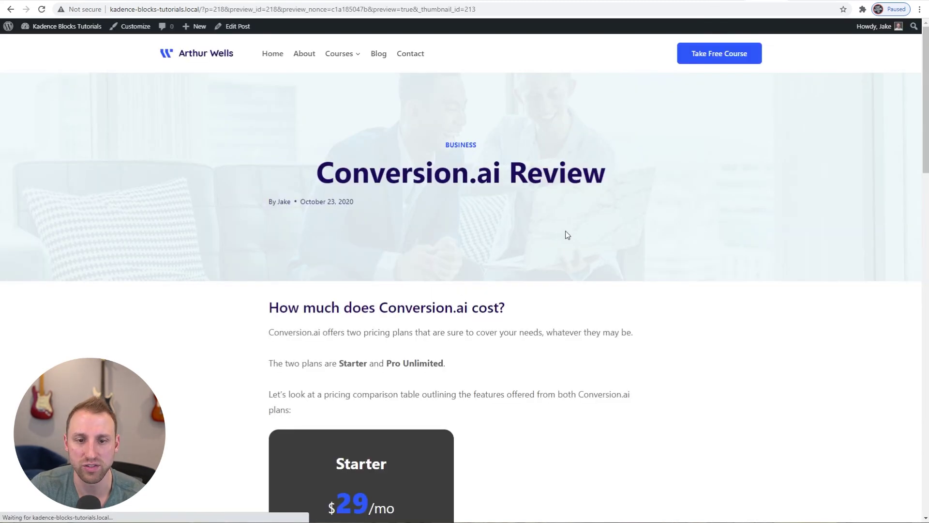
scroll(472, 324, "down", 9)
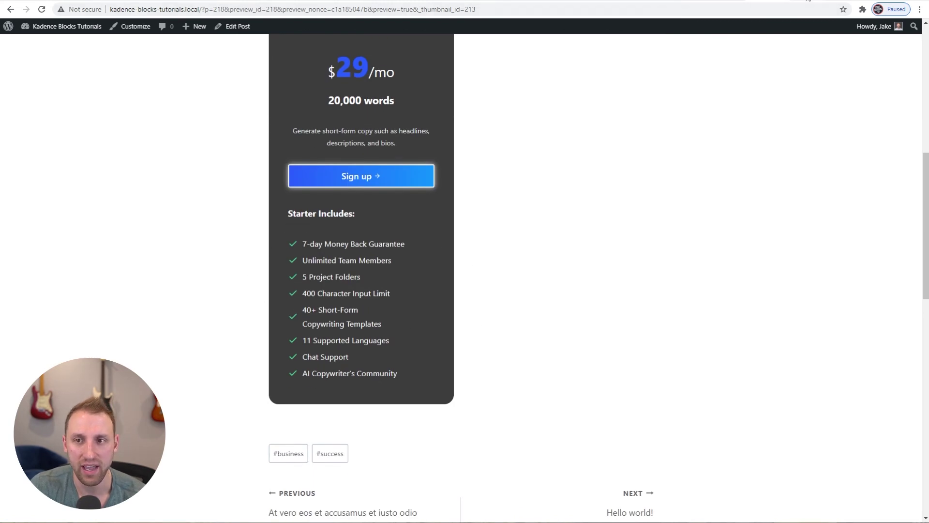
key("ctrl+Tab")
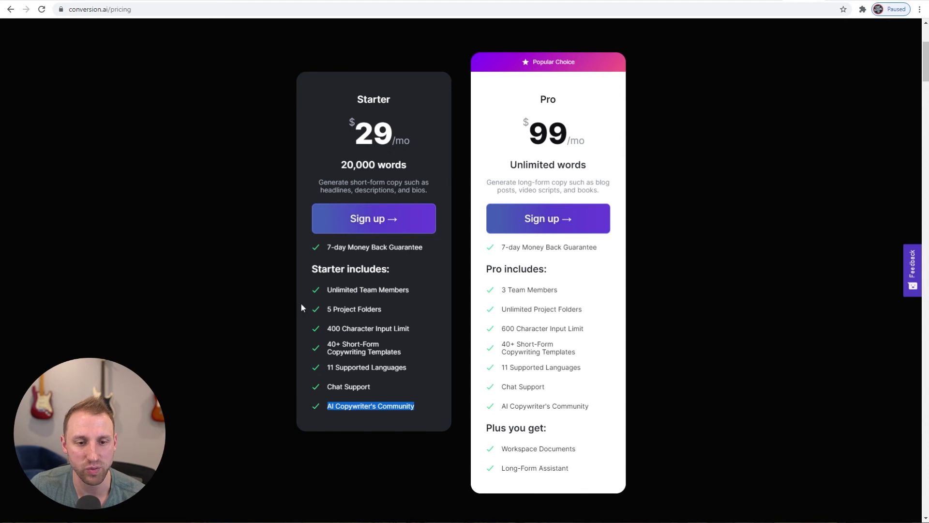
left_click(733, 2)
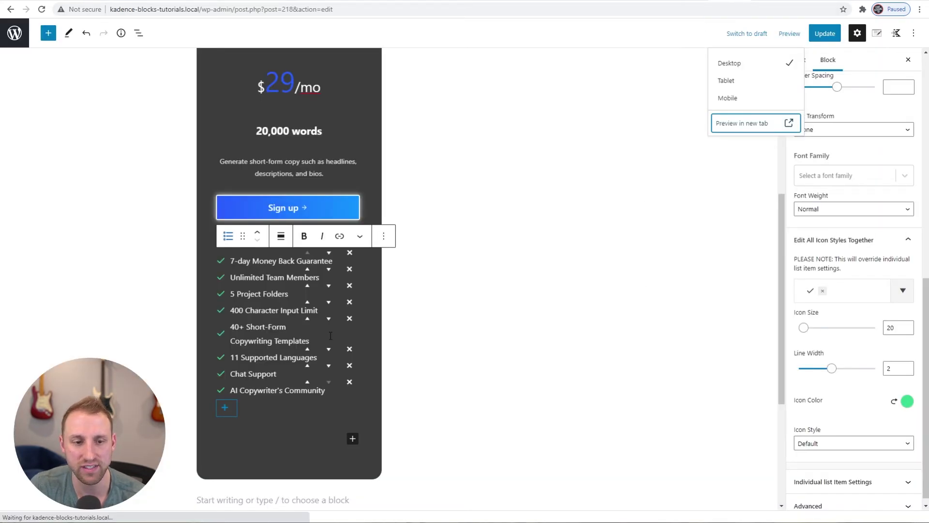
Set the Starter icon list's horizontal icon and label spacing to 15
left_click(259, 282)
scroll(849, 394, "up", 10)
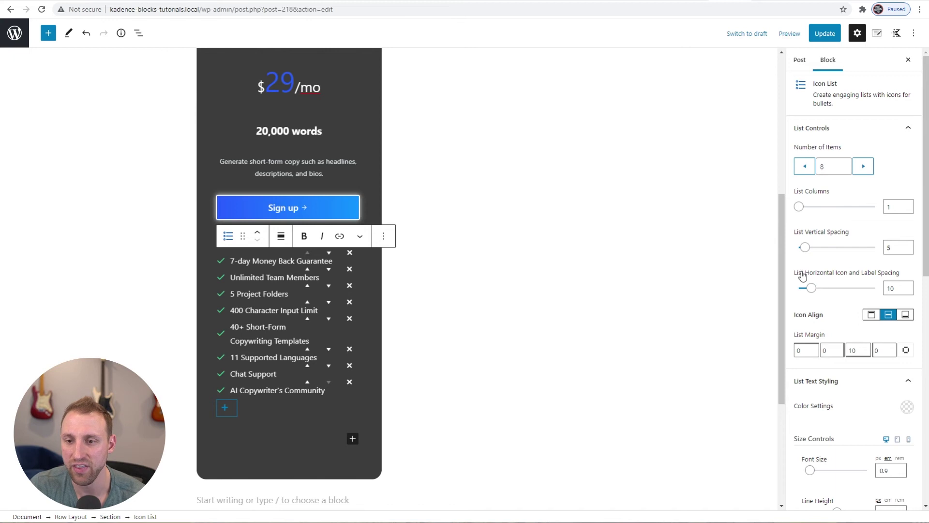
left_click(907, 286)
left_click(907, 286)
left_click(907, 286)
left_click(907, 286)
left_click(907, 286)
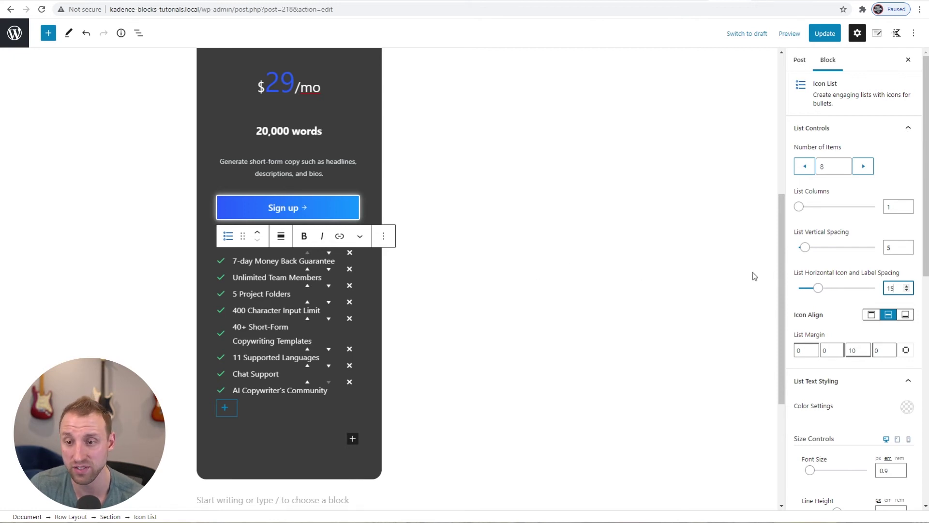
Set the Starter icon list's vertical spacing to 10
left_click(908, 245)
left_click(908, 245)
left_click(907, 245)
left_click(908, 245)
left_click(907, 245)
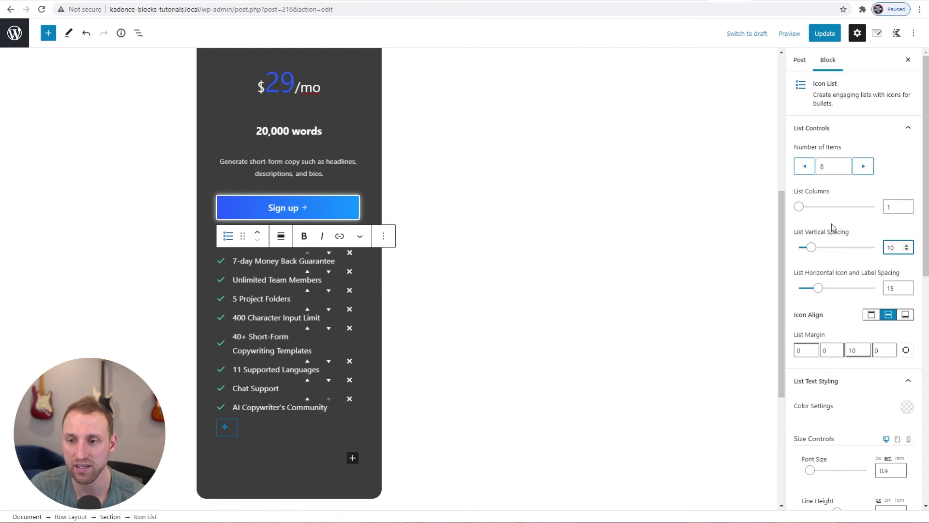
Preview the post, compare the finished Starter card's spacing and layout with the conversion.ai pricing cards, and return to the editor
left_click(790, 33)
left_click(749, 124)
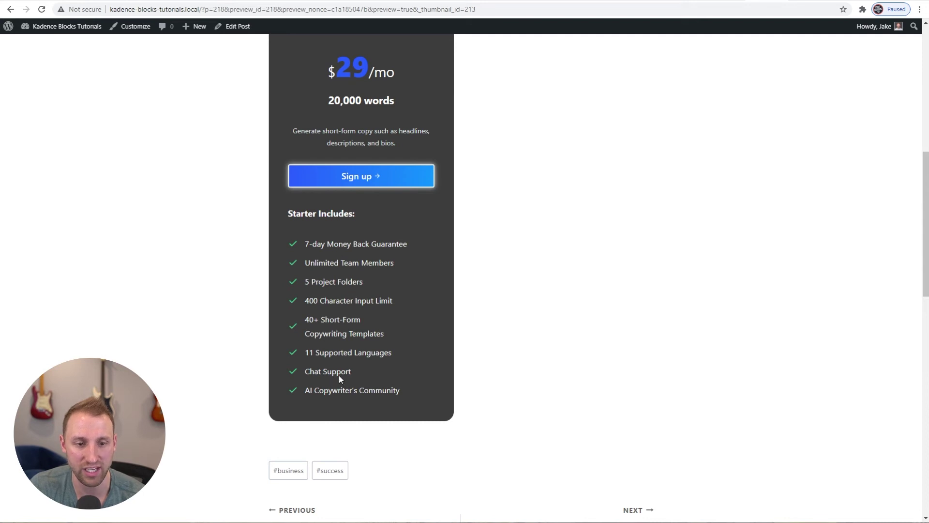
left_click(797, 1)
left_click(231, 313)
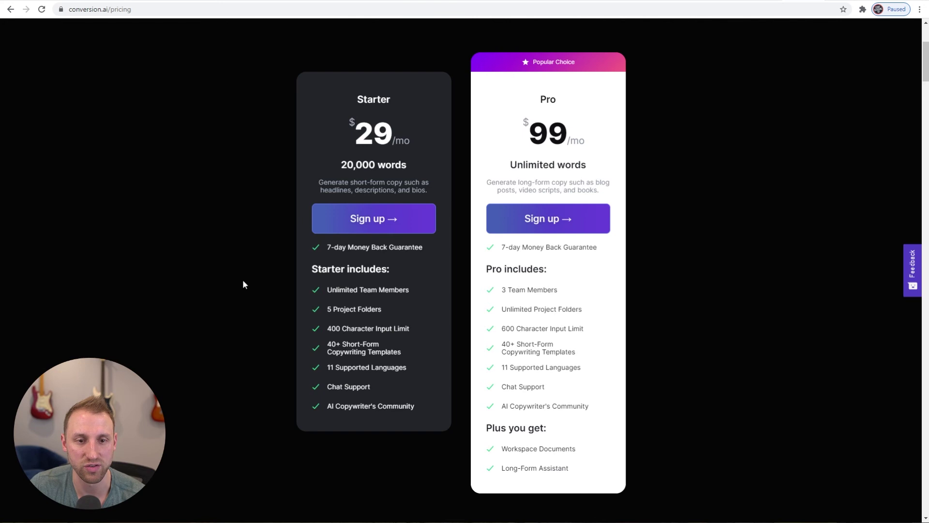
key("ctrl+Tab")
scroll(593, 150, "up", 2)
scroll(571, 193, "down", 2)
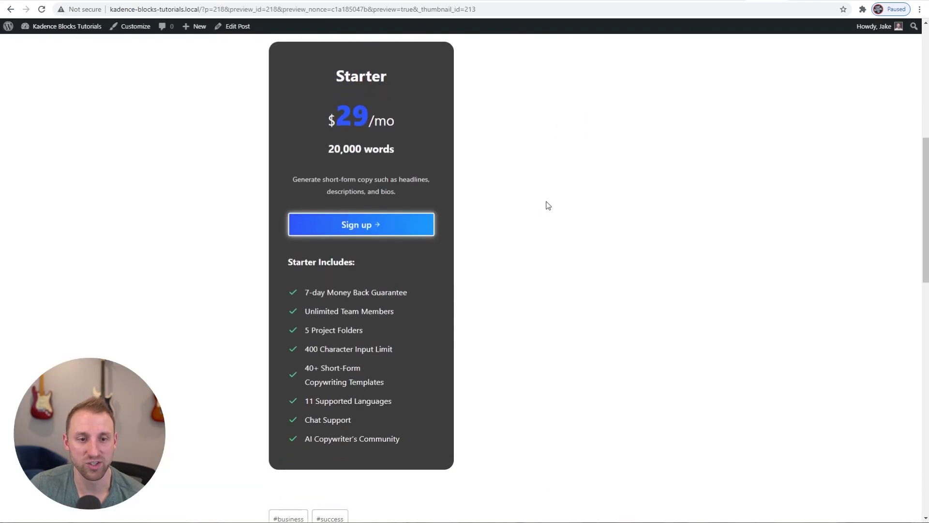
key("ctrl+Tab")
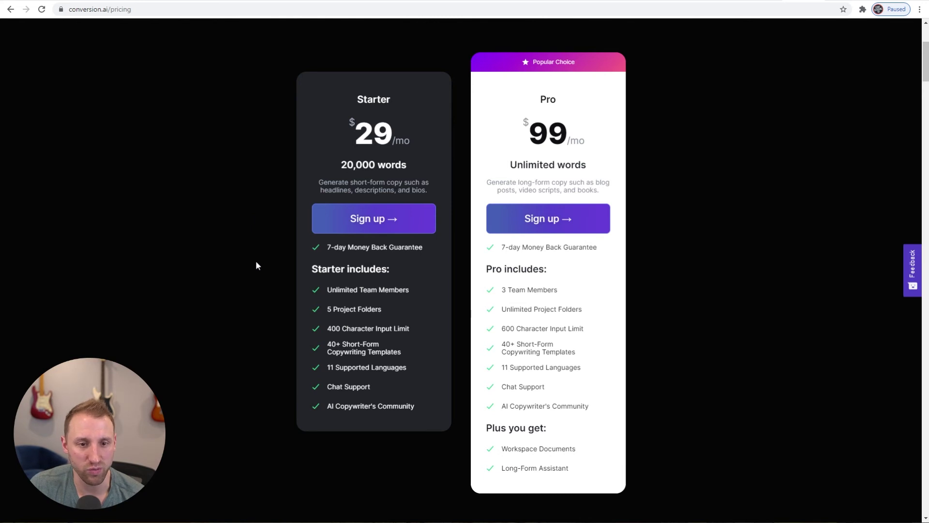
key("ctrl+shift+Tab")
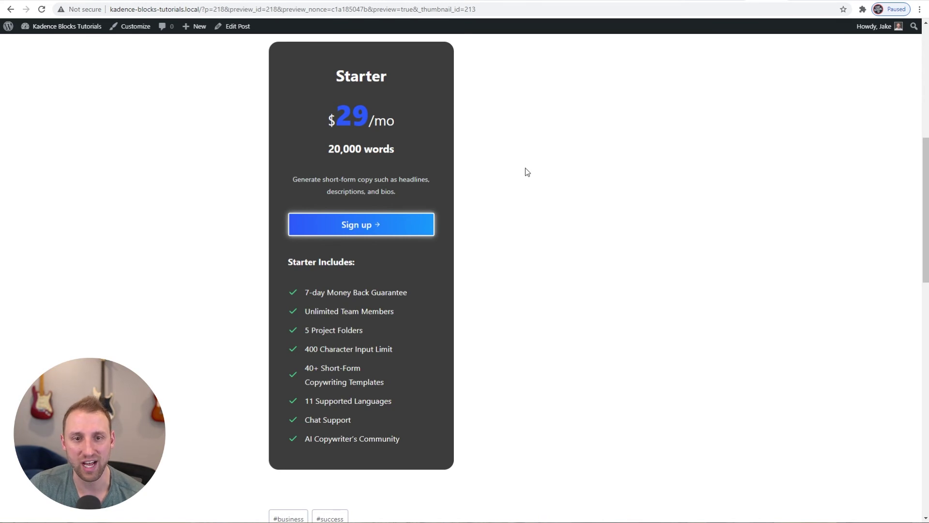
left_click(801, 2)
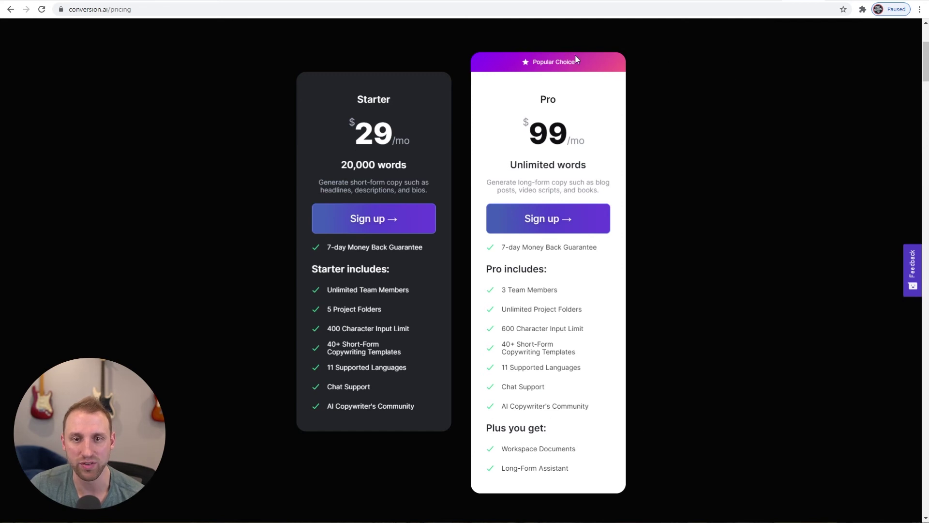
left_click(730, 1)
Copy the Starter section's styles and paste them onto the empty second column's section
scroll(501, 168, "up", 2)
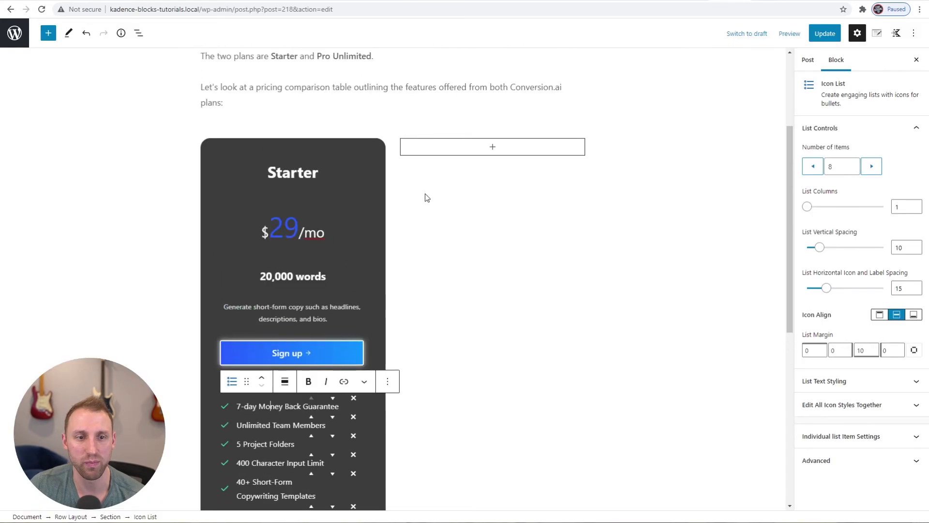
left_click(207, 208)
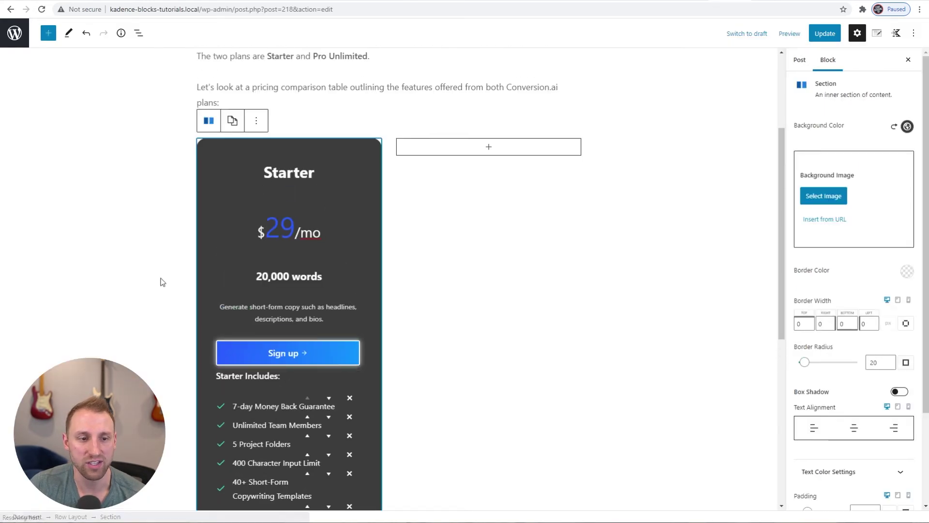
left_click(233, 122)
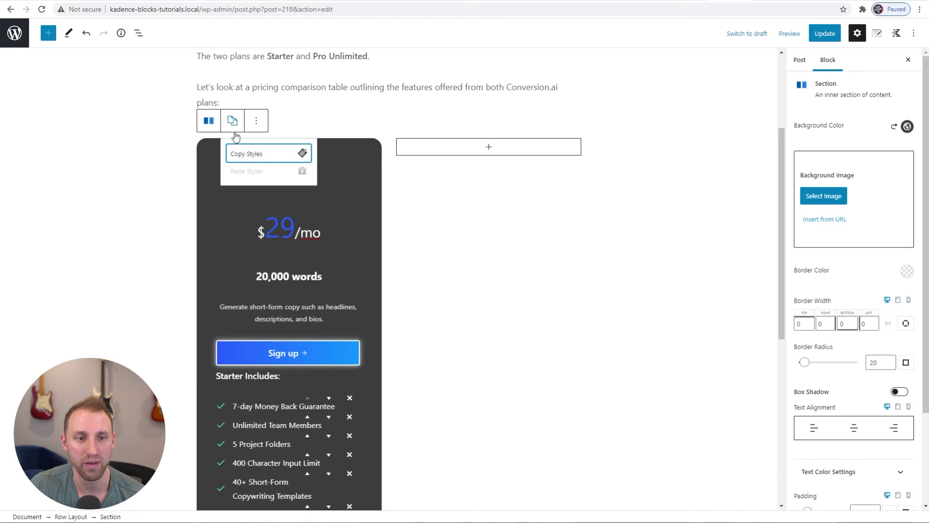
left_click(246, 155)
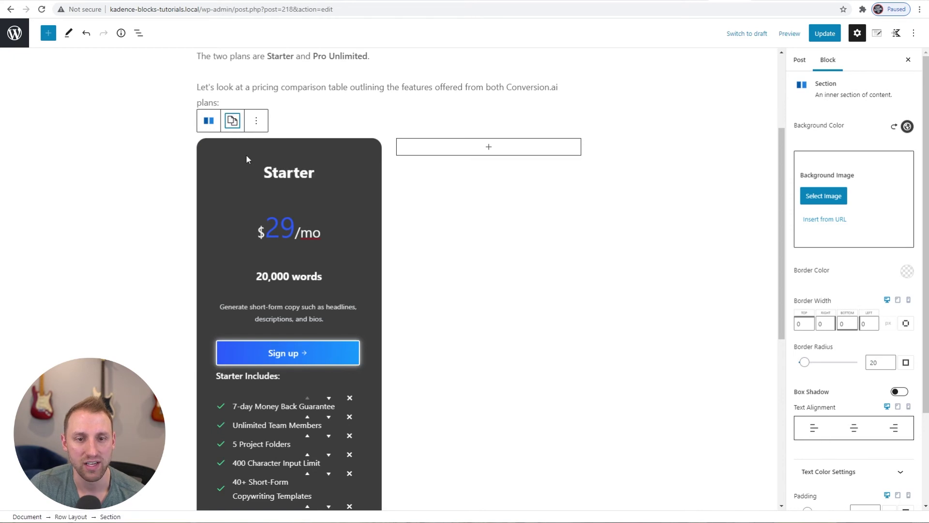
left_click(444, 154)
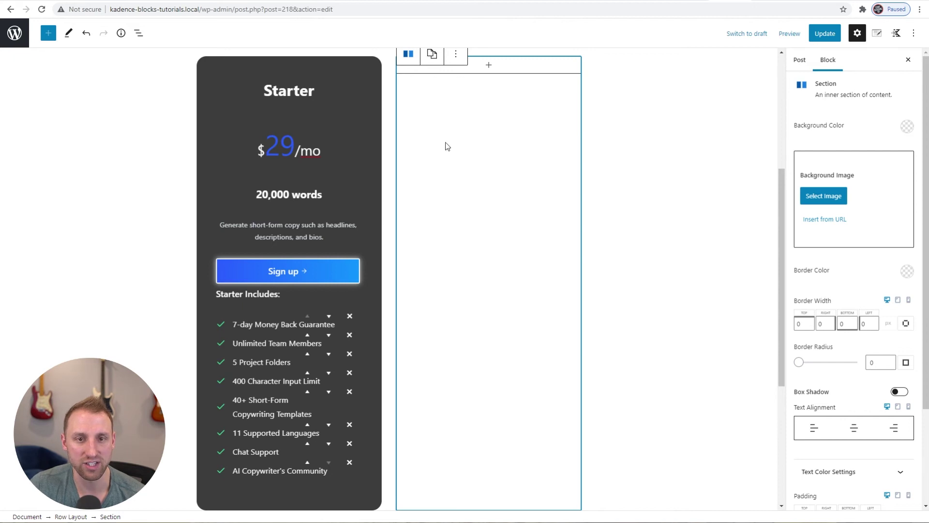
left_click(432, 54)
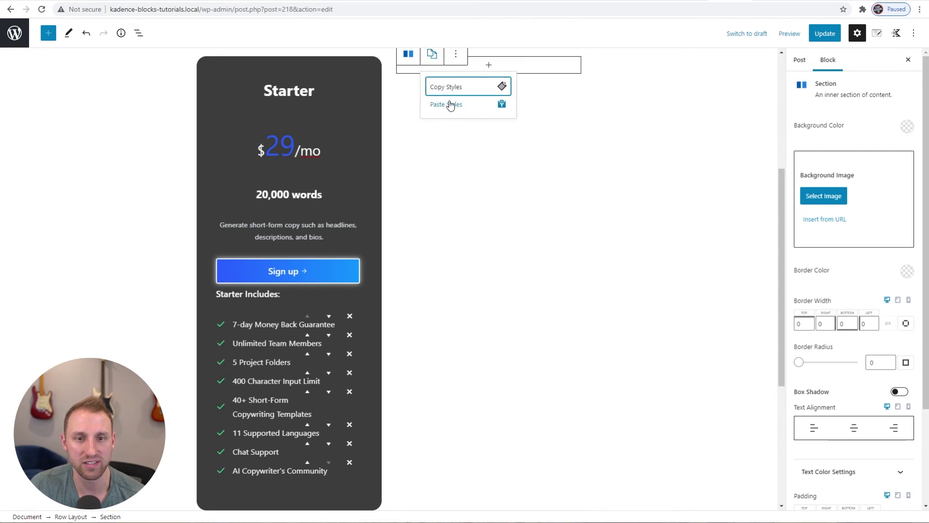
left_click(450, 105)
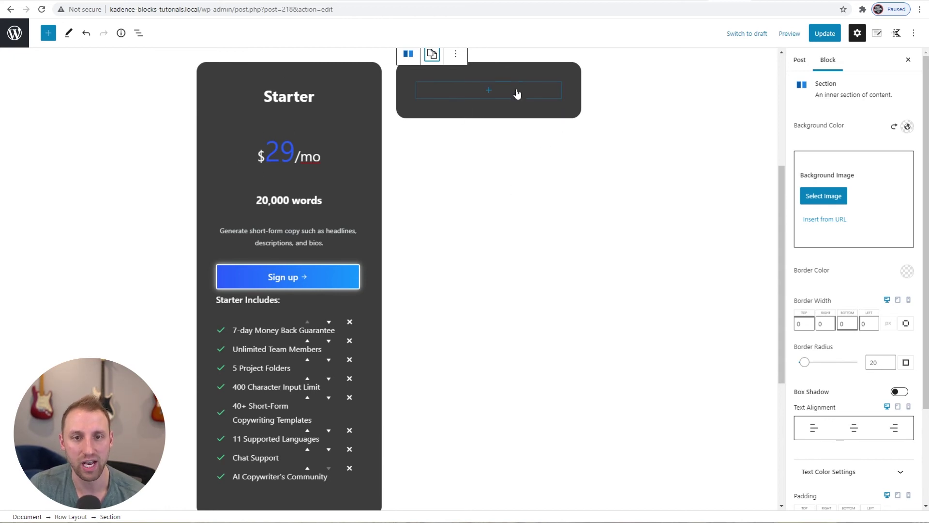
Copy all blocks of the Starter card, from the title to the icon list, and paste them into the second section
left_click(260, 95)
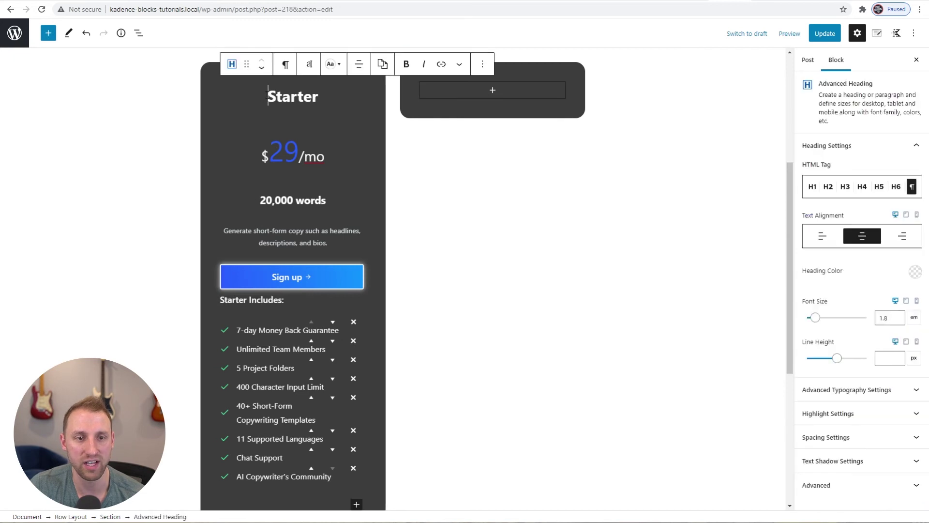
left_click_drag(266, 97, 344, 468)
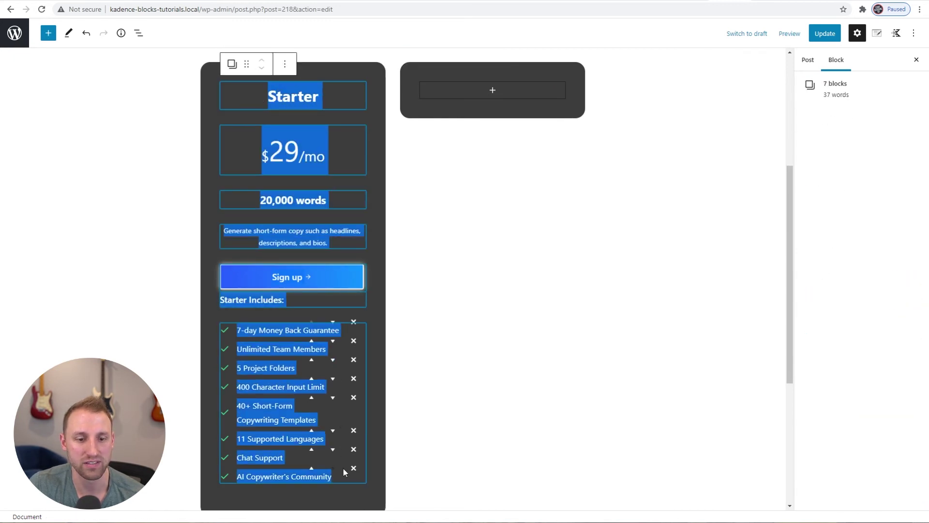
left_click(285, 64)
left_click(305, 118)
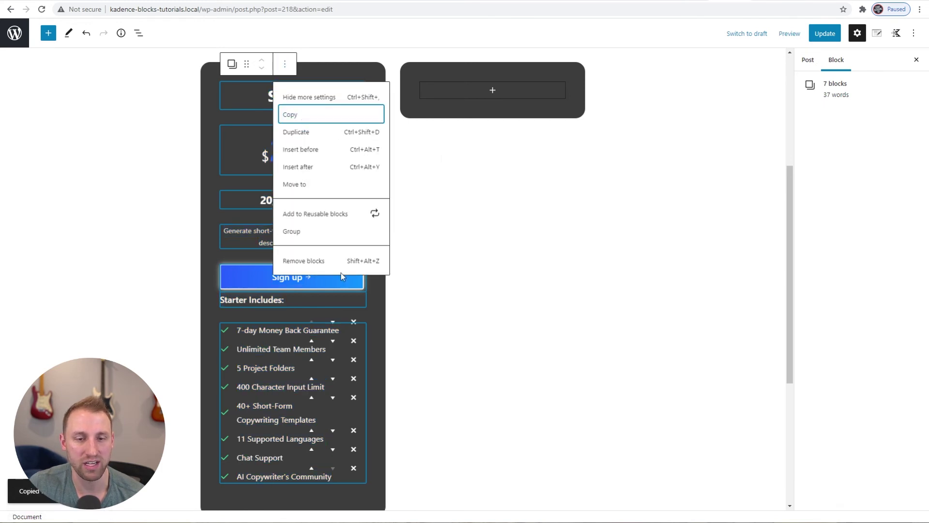
left_click(489, 93)
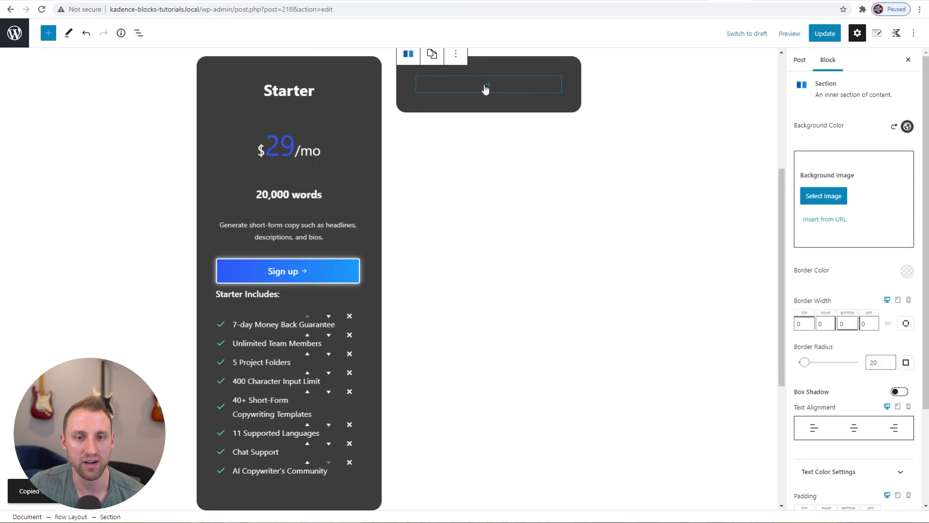
left_click(487, 86)
left_click(441, 160)
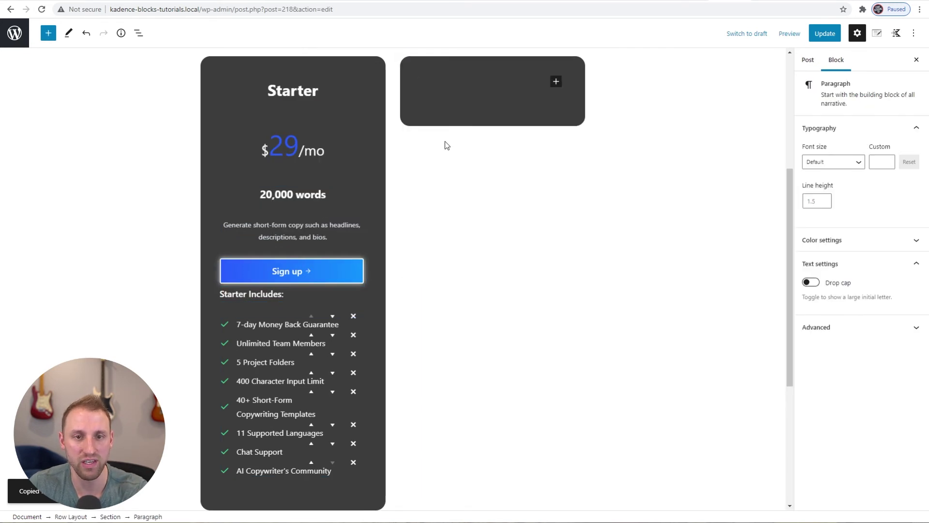
key("ctrl+v")
scroll(479, 144, "up", 5)
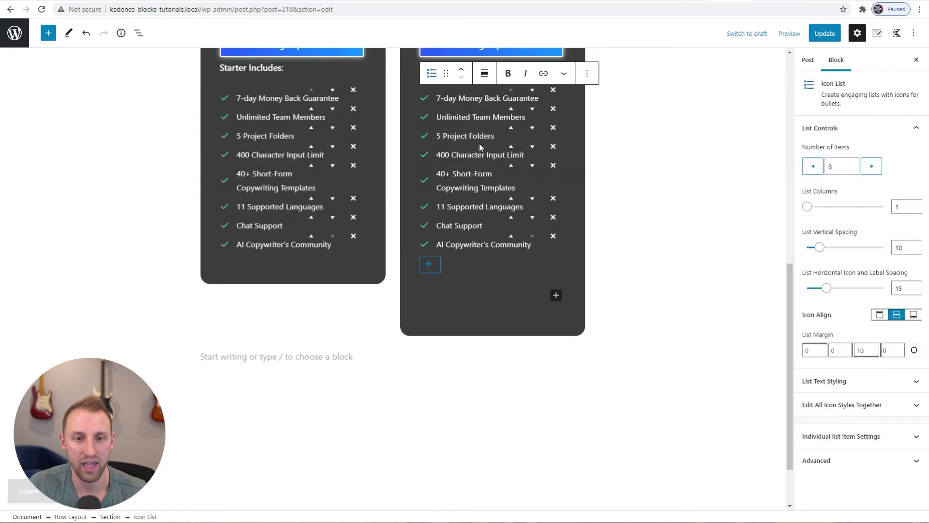
left_click(648, 163)
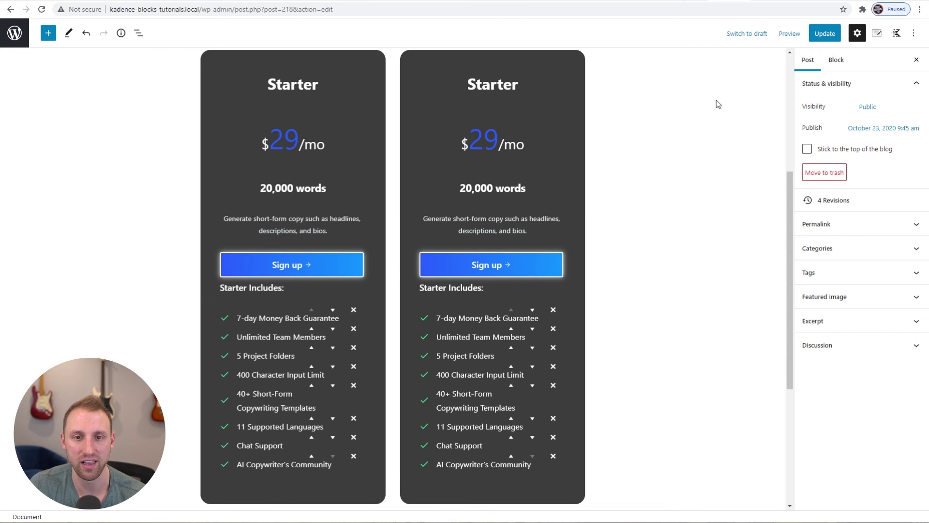
Preview the post in a new tab and examine the two pricing cards side by side
left_click(789, 33)
left_click(746, 124)
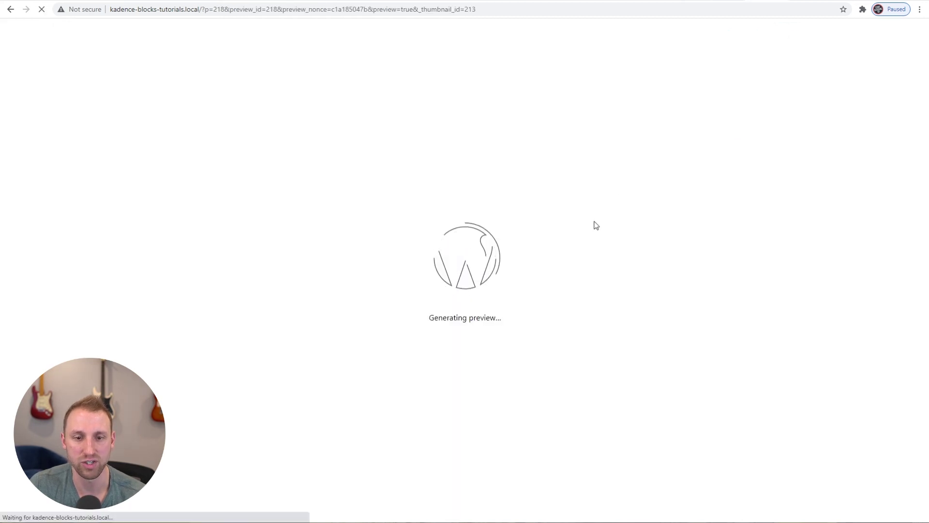
scroll(705, 252, "down", 9)
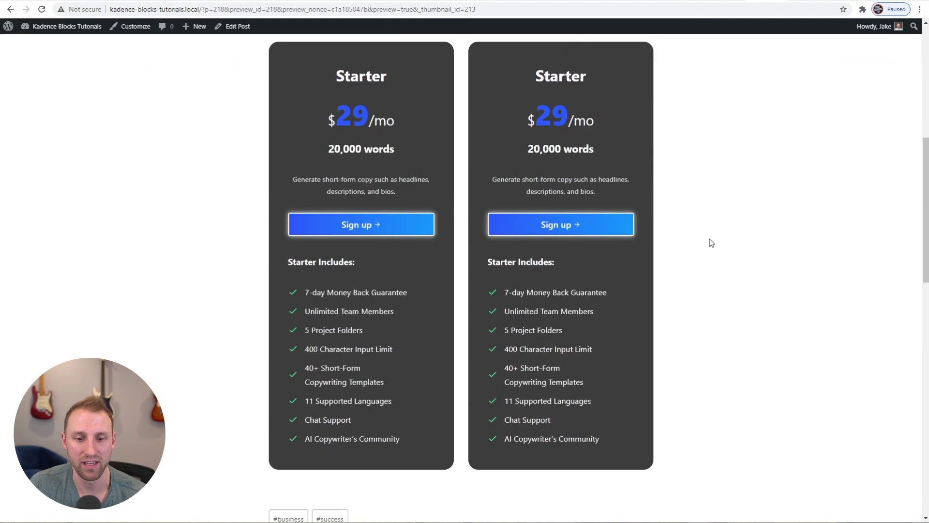
scroll(705, 234, "up", 1)
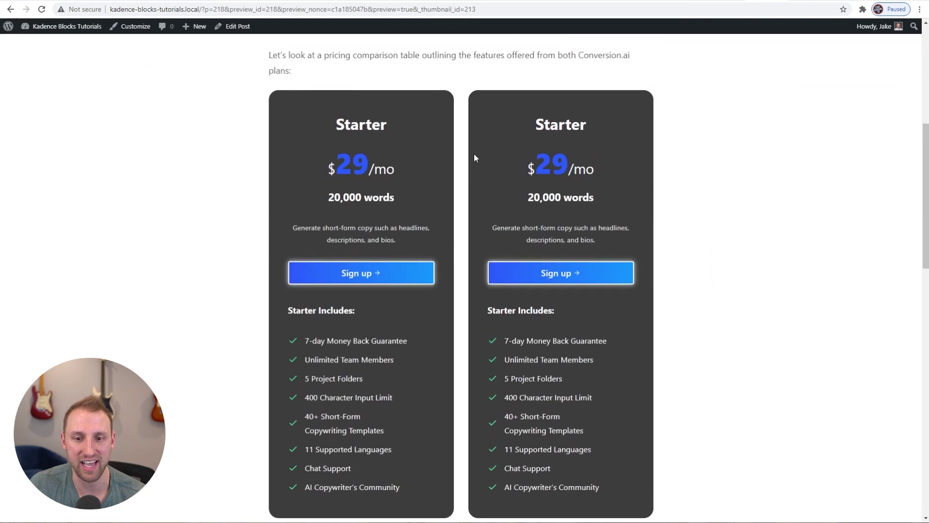
scroll(726, 204, "down", 1)
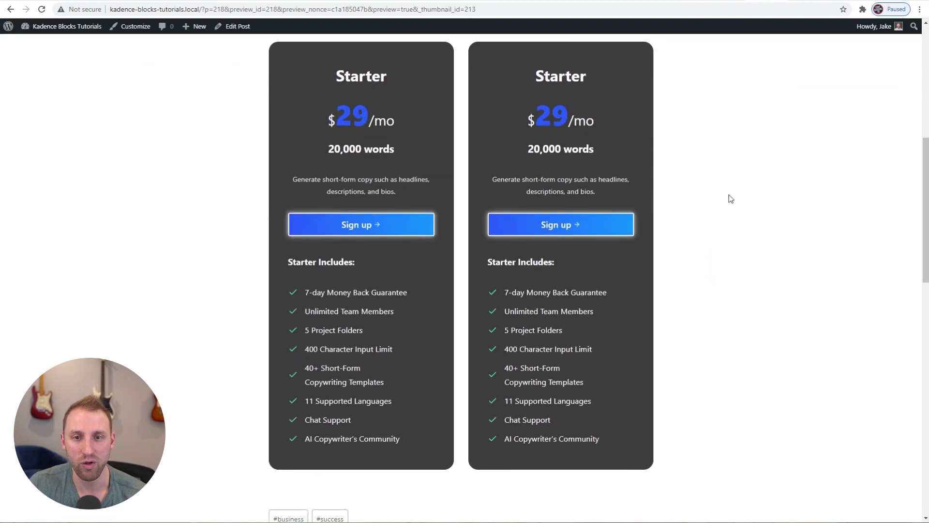
Copy the second card's "Starter Includes:" paragraph below its icon list and change the copy's text to "Plus you get:"
scroll(747, 155, "up", 1)
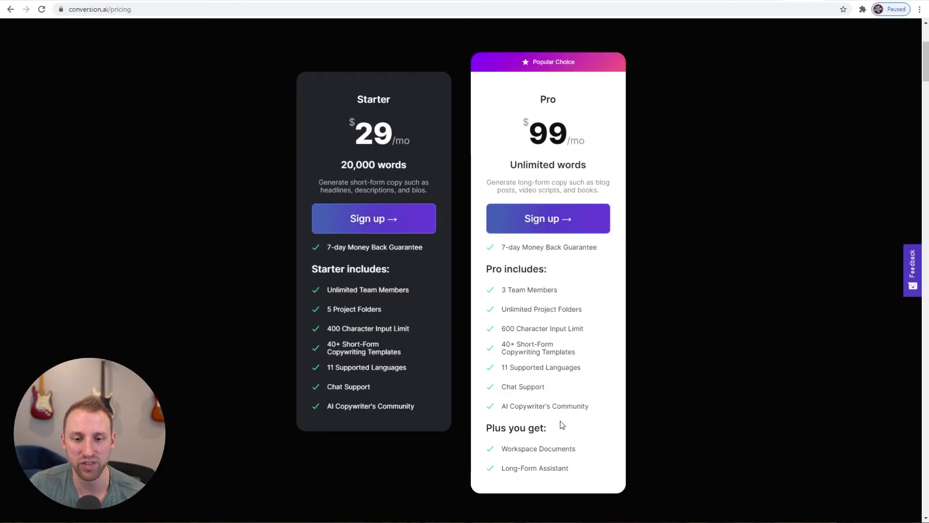
left_click(730, 3)
triple_click(445, 288)
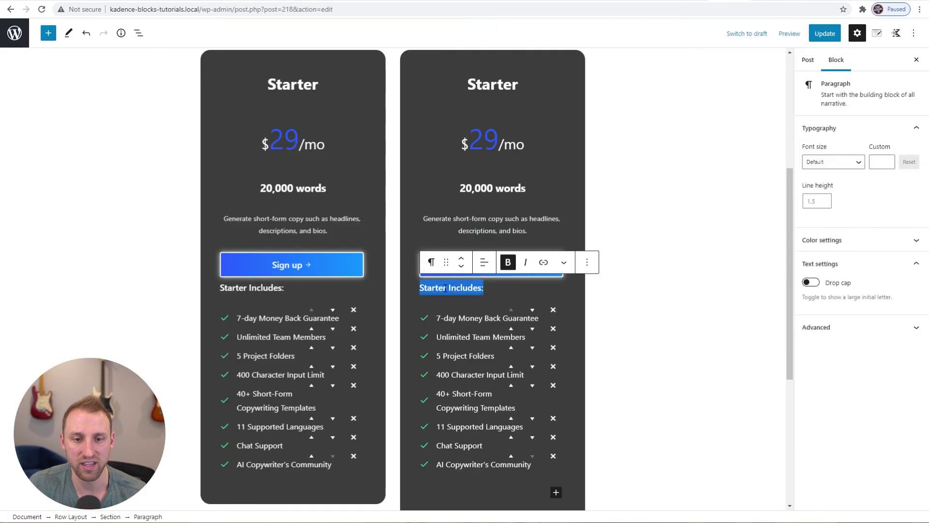
left_click(588, 262)
left_click(593, 313)
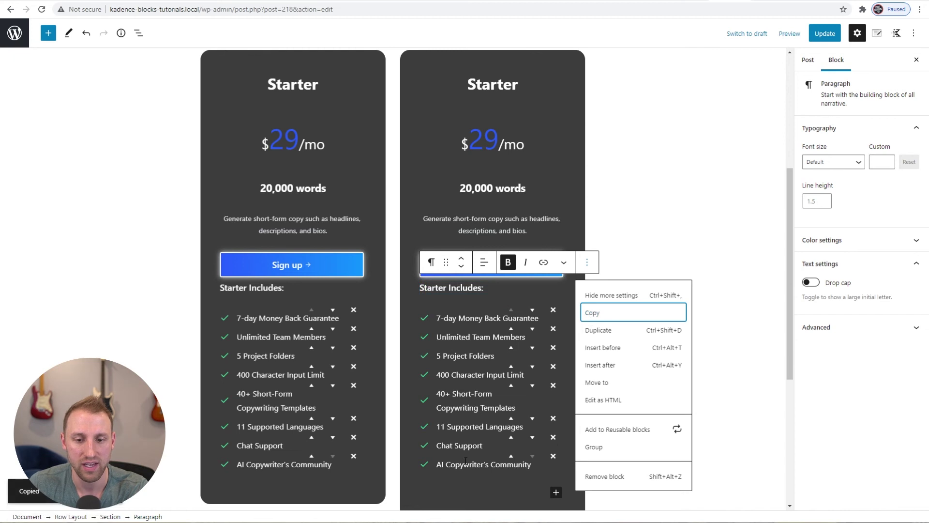
left_click(516, 481)
left_click(587, 293)
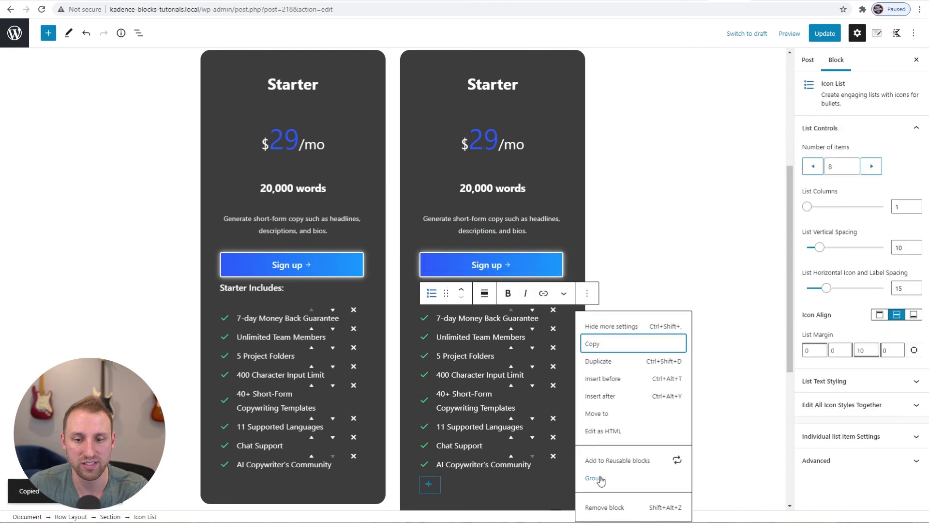
left_click(601, 396)
scroll(514, 390, "down", 3)
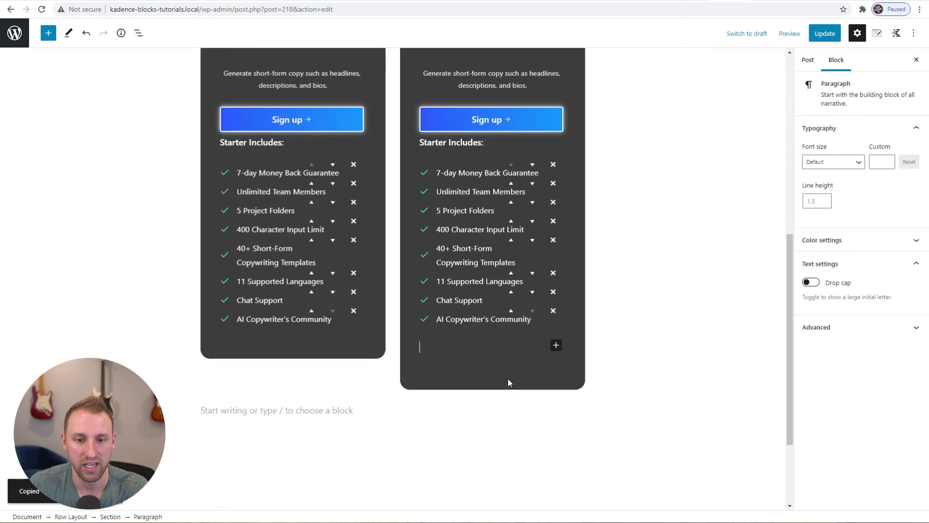
key("ctrl+v")
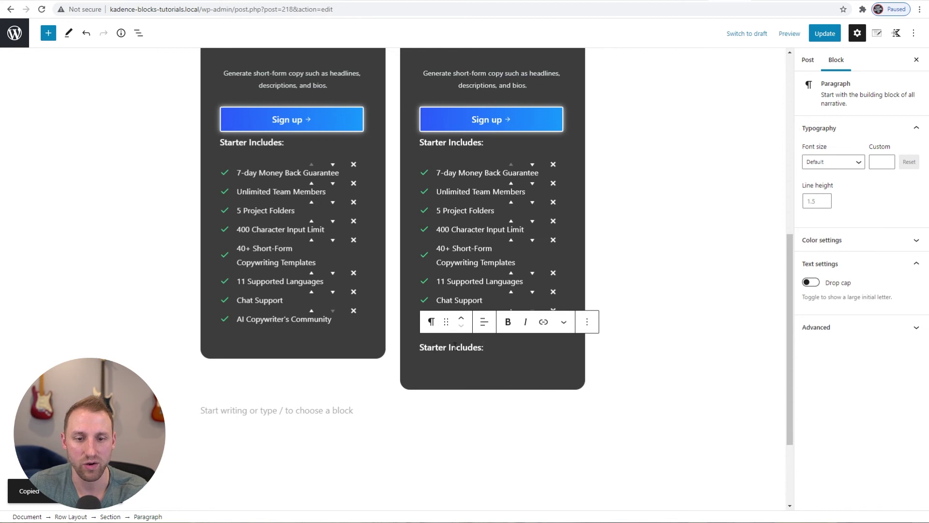
left_click_drag(482, 348, 414, 347)
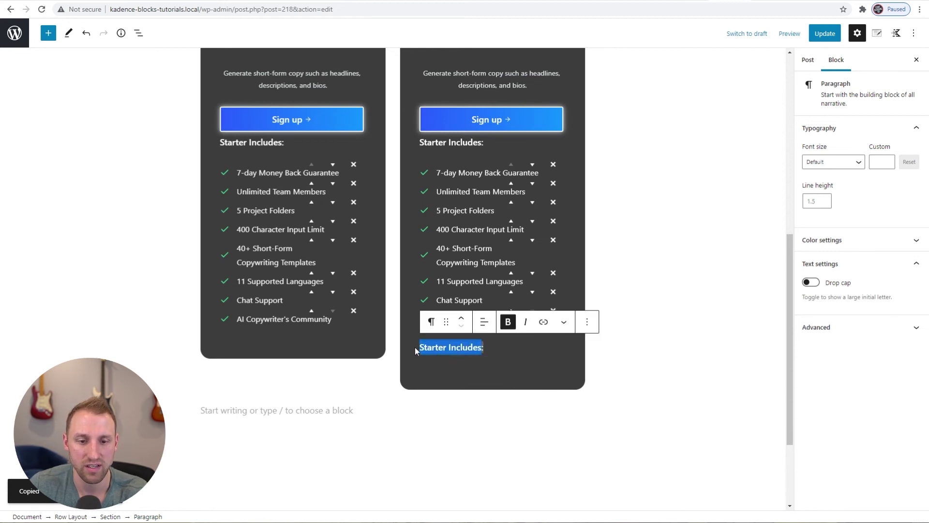
type("Plus you get:")
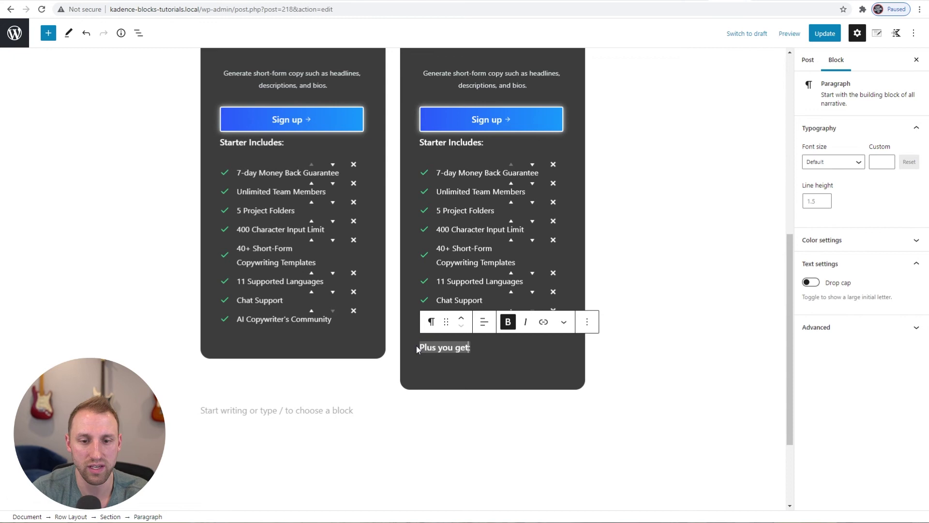
Preview the post in a new tab, check the Pro card's feature lists on the conversion.ai pricing page, and return to the editor
left_click(789, 33)
left_click(737, 125)
scroll(697, 155, "down", 8)
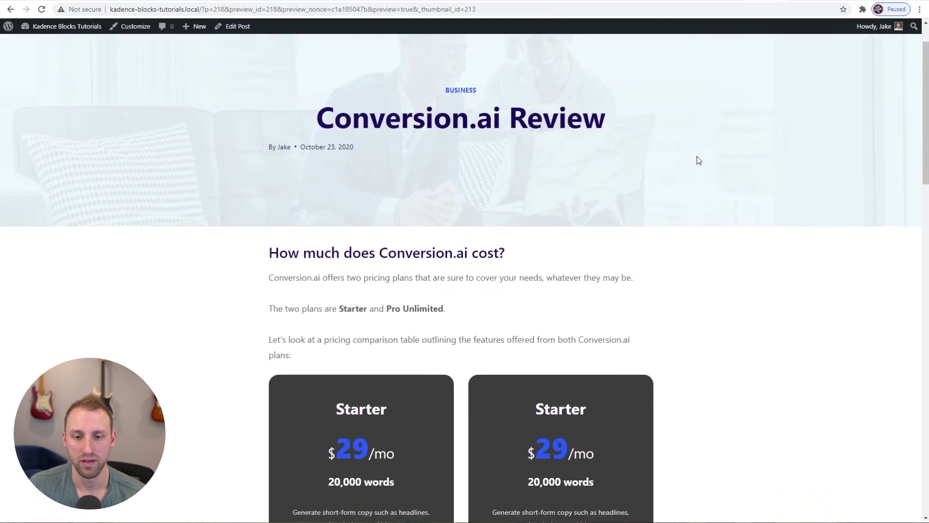
scroll(678, 216, "down", 1)
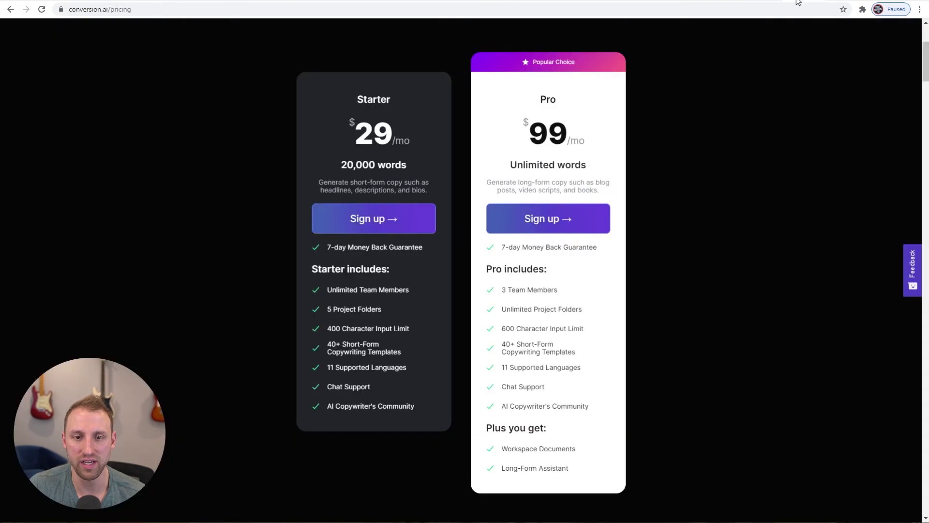
left_click(797, 1)
mouse_move(535, 403)
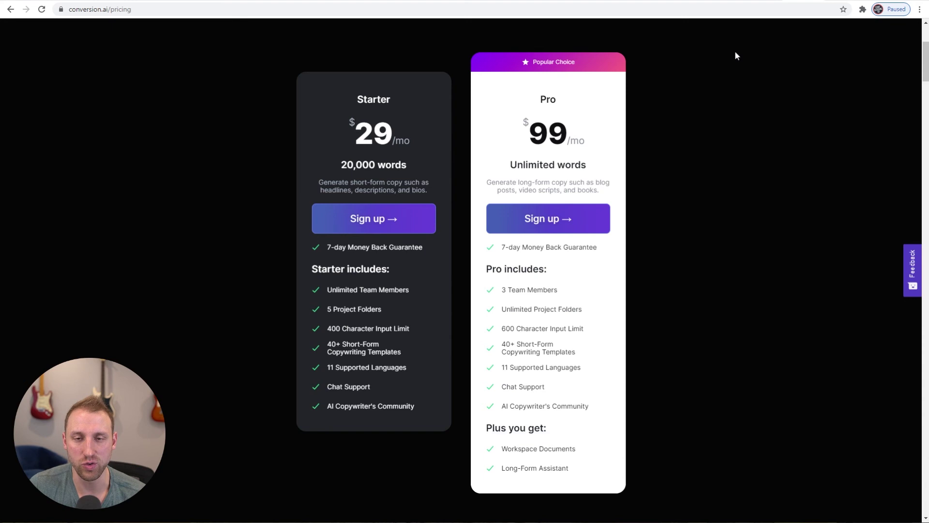
left_click(733, 2)
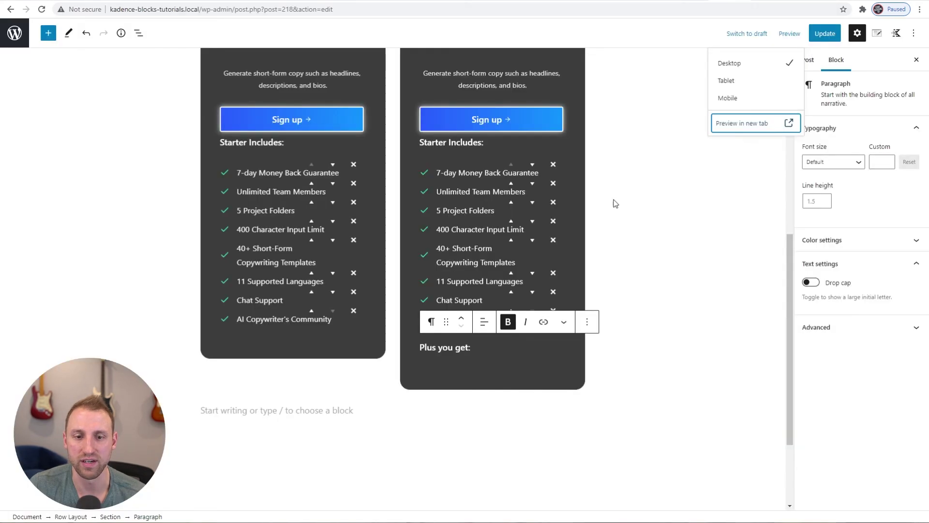
Duplicate the second card's icon list and move the duplicate below the "Plus you get:" paragraph
left_click(463, 171)
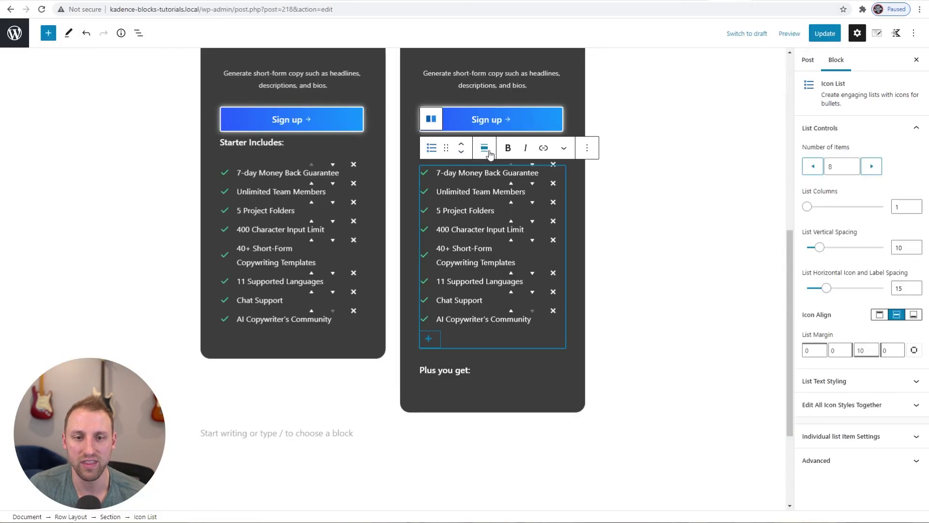
left_click(588, 148)
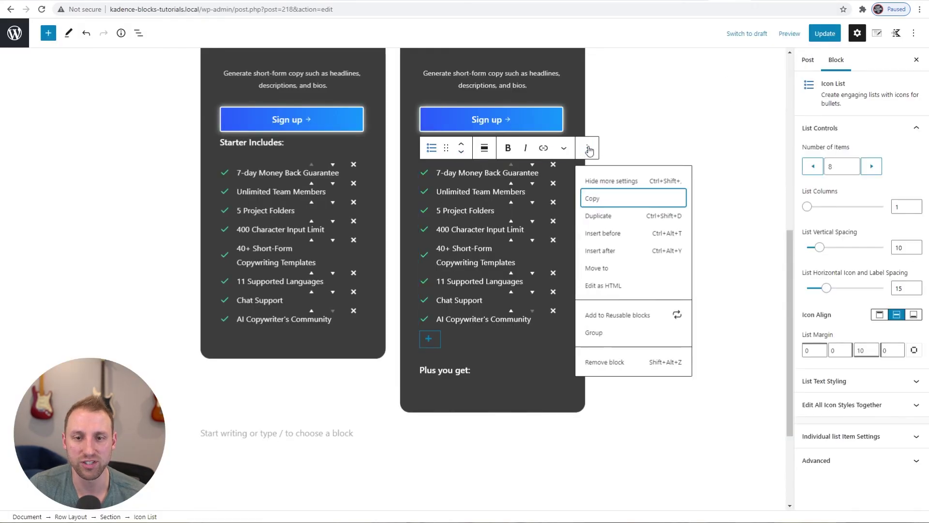
left_click(600, 216)
scroll(533, 293, "down", 2)
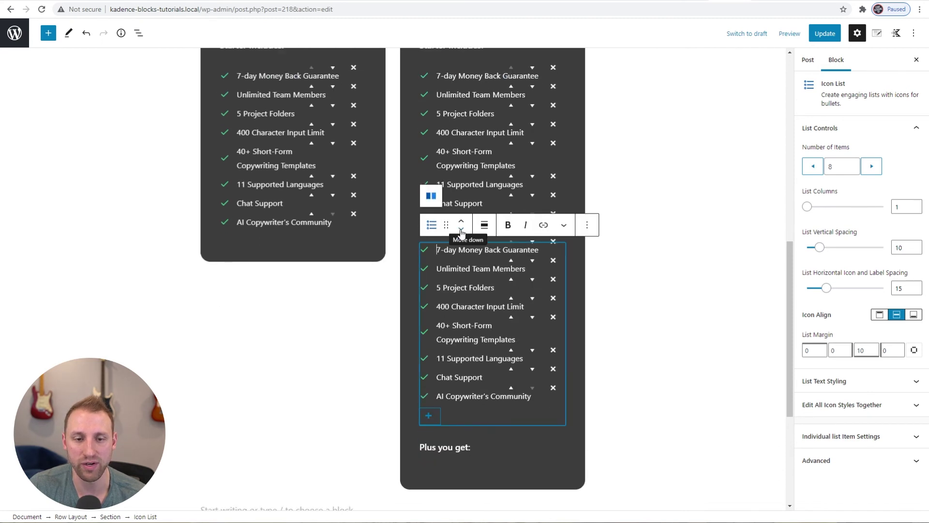
left_click(461, 227)
left_click(650, 253)
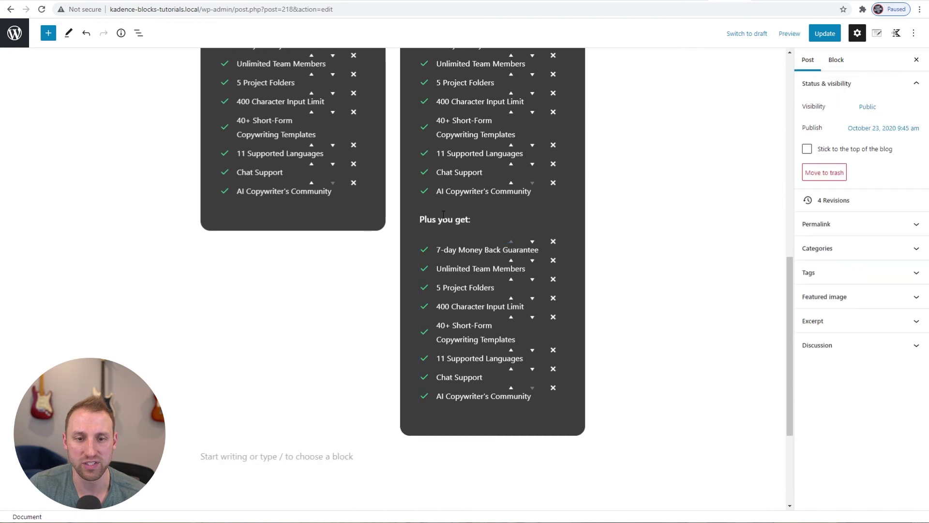
Remove every item after the second from the icon list under "Plus you get:"
left_click(556, 280)
left_click(556, 281)
left_click(556, 281)
left_click(556, 281)
left_click(555, 281)
left_click(555, 280)
left_click(554, 280)
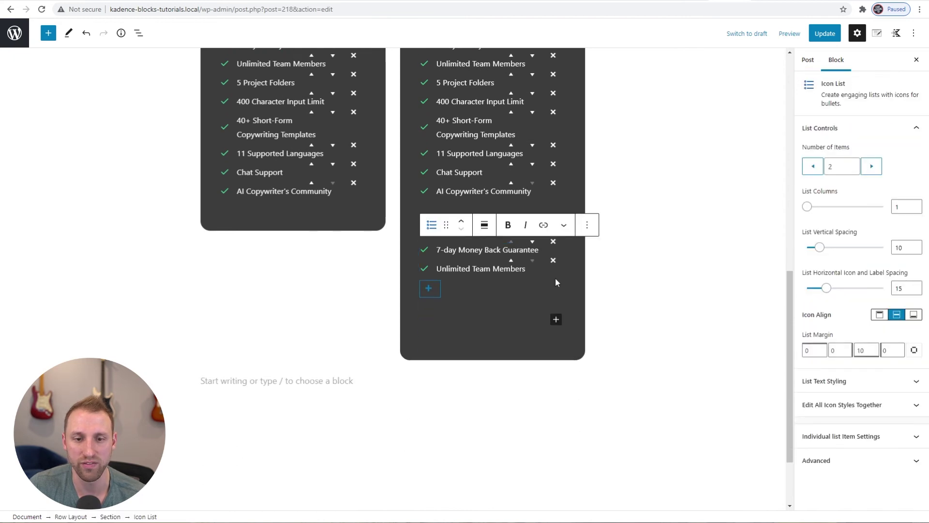
Replace the two items under "Plus you get:" with "Workspace Documents" and "Long-Form Assistant", copying the latter from the conversion.ai pricing page
triple_click(467, 249)
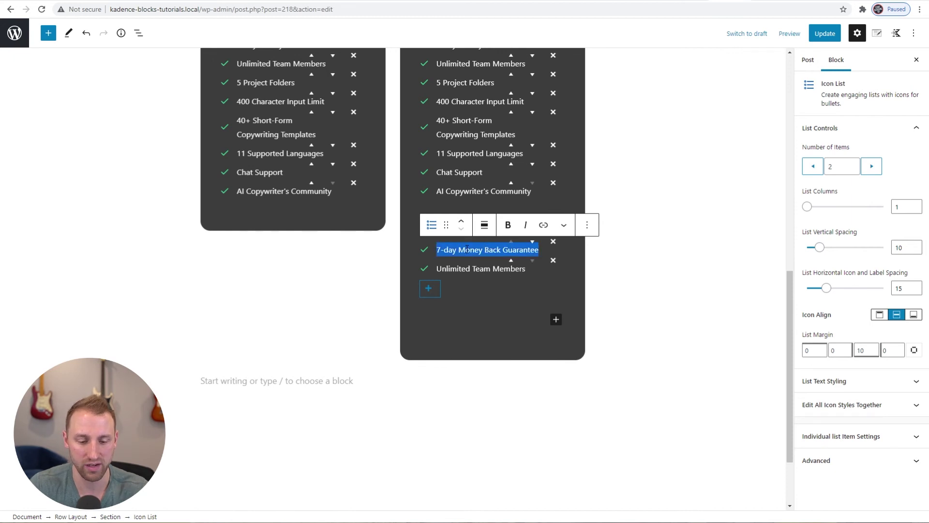
type("Workspace Documents")
key("ctrl+Tab")
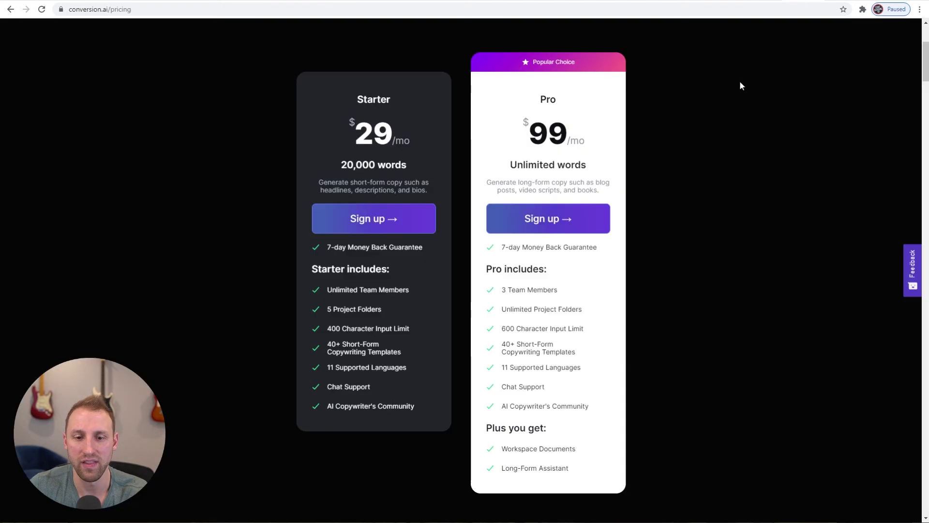
triple_click(538, 467)
key("ctrl+c")
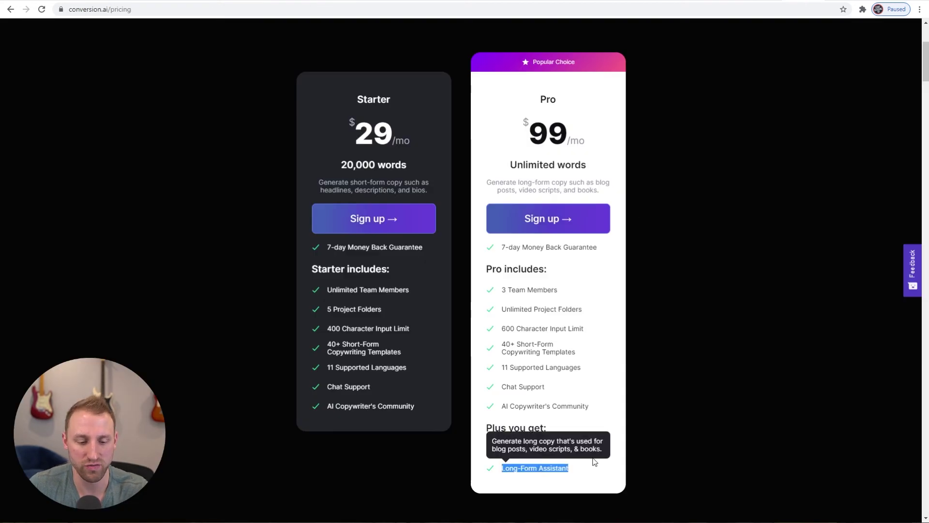
key("ctrl+shift+Tab")
triple_click(467, 267)
key("ctrl+v")
left_click(685, 188)
Preview the post in a new tab and examine which texts in the second card still match the Starter card
left_click(788, 33)
left_click(730, 132)
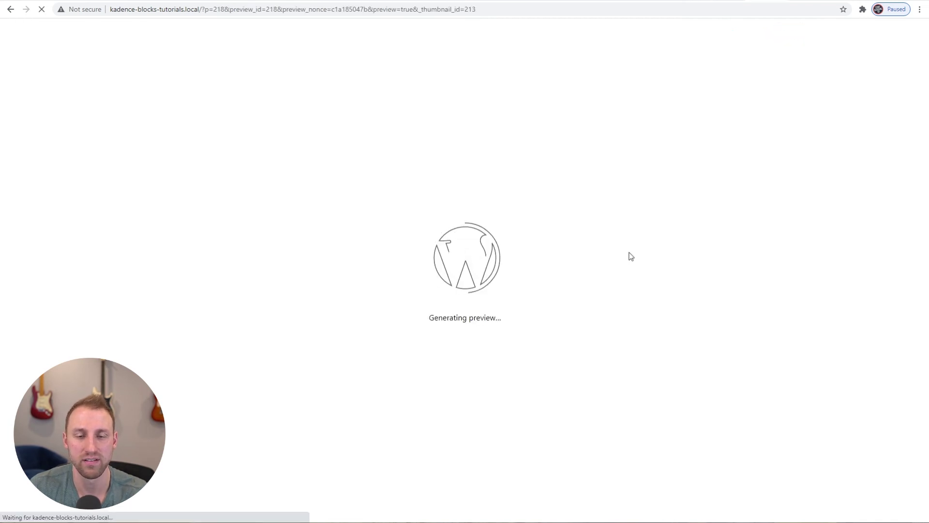
scroll(625, 339, "down", 10)
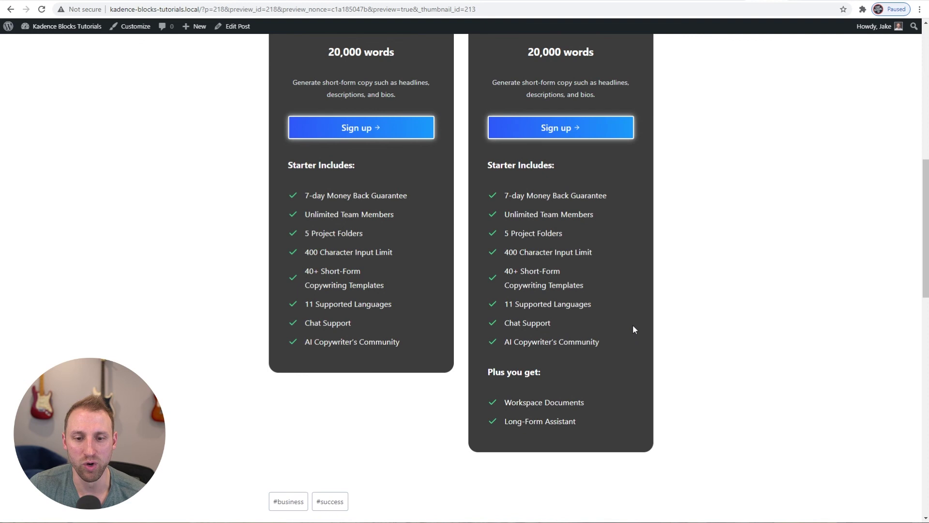
scroll(635, 324, "up", 3)
scroll(694, 242, "down", 1)
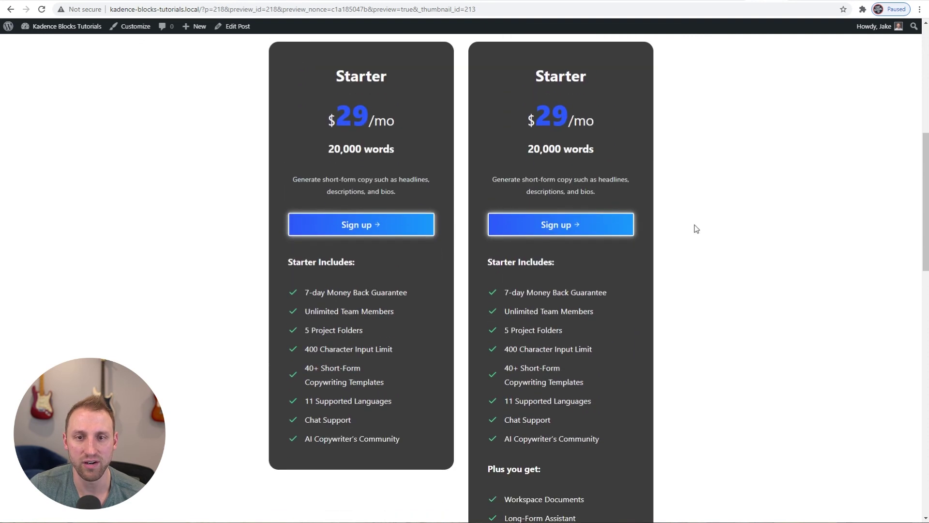
double_click(554, 75)
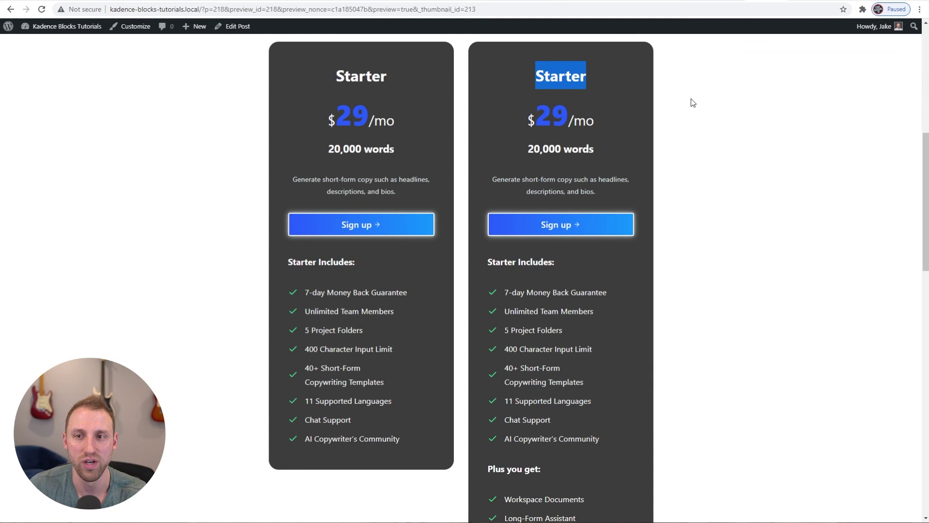
triple_click(551, 149)
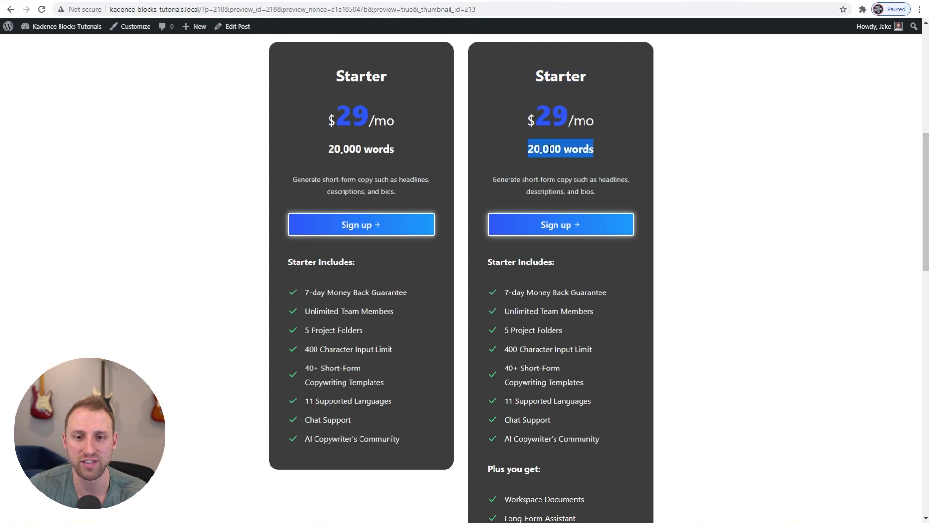
triple_click(553, 189)
left_click(726, 146)
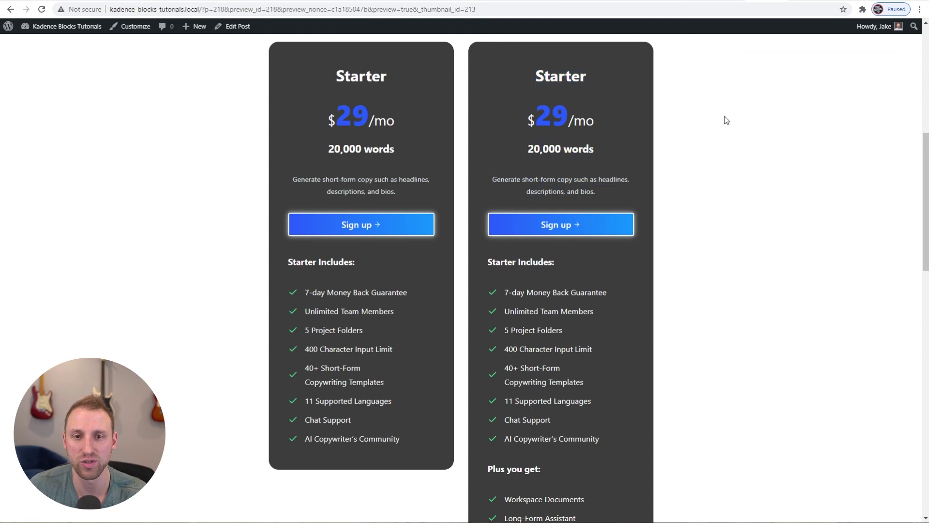
key("ctrl+w")
Change the second card's title to "Pro" and its price to $99/mo
scroll(599, 140, "up", 6)
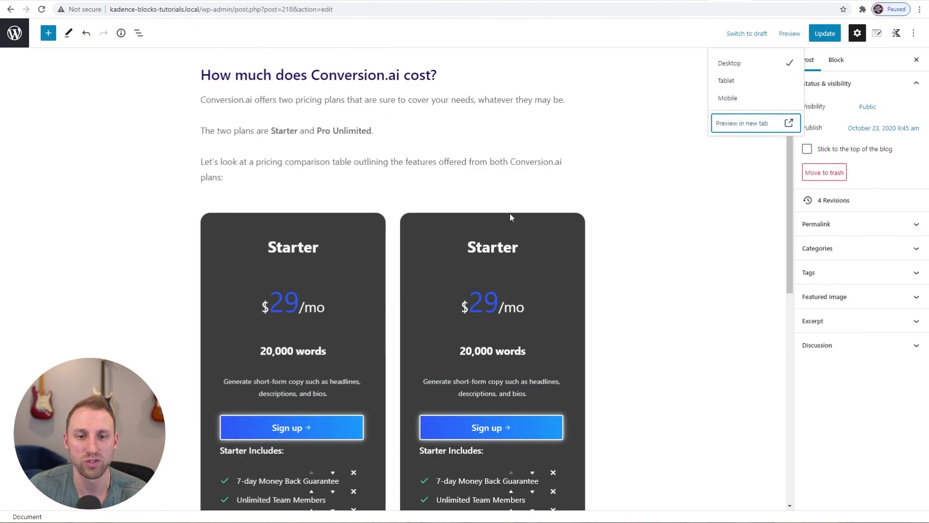
double_click(486, 242)
type("Pro")
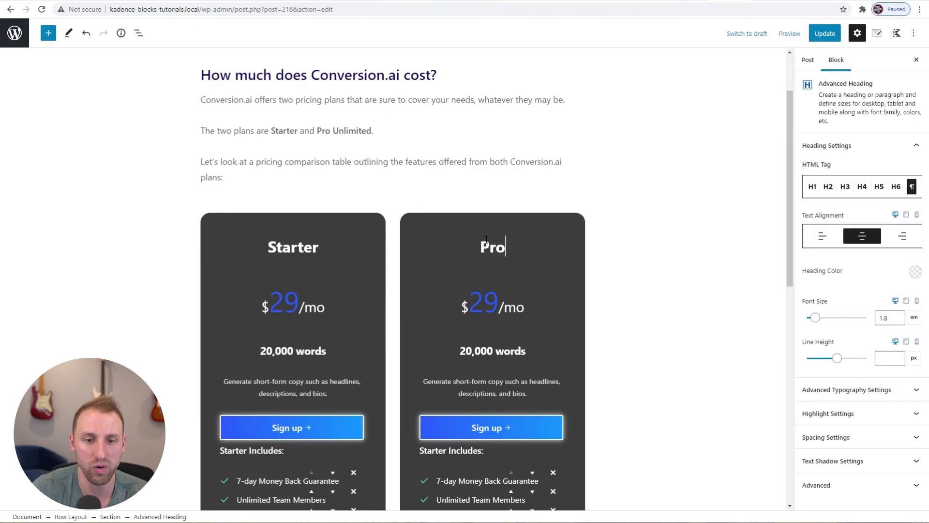
left_click(486, 296)
key("BackSpace")
type("9")
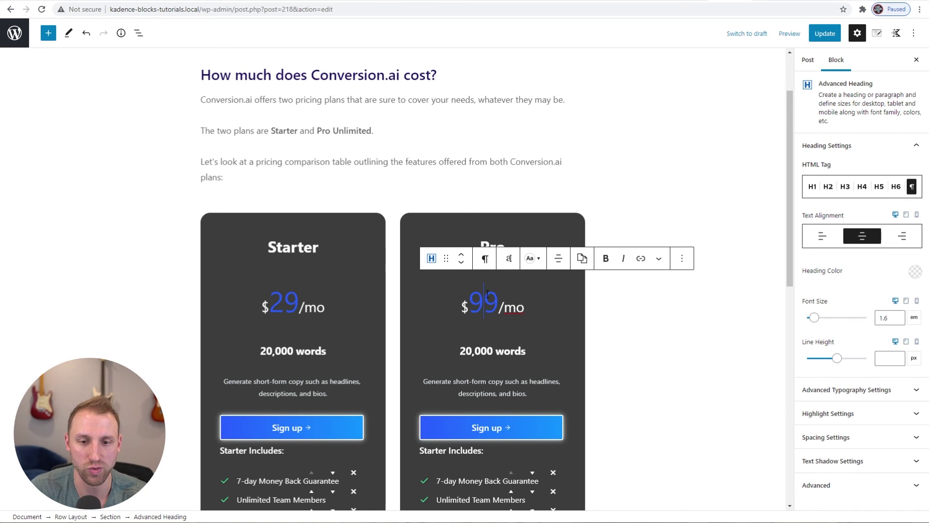
left_click(506, 335)
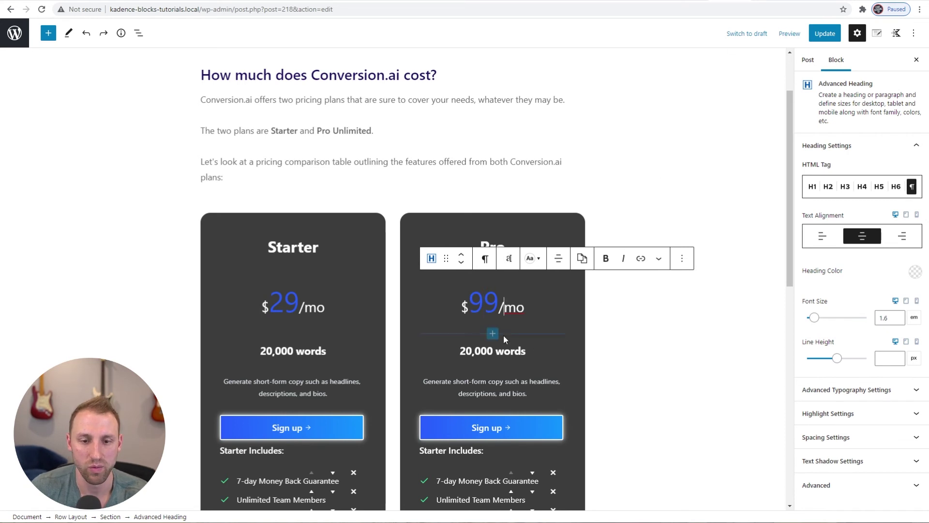
Change the Pro card's word allowance to "Unlimited words"
double_click(479, 348)
type("Unli")
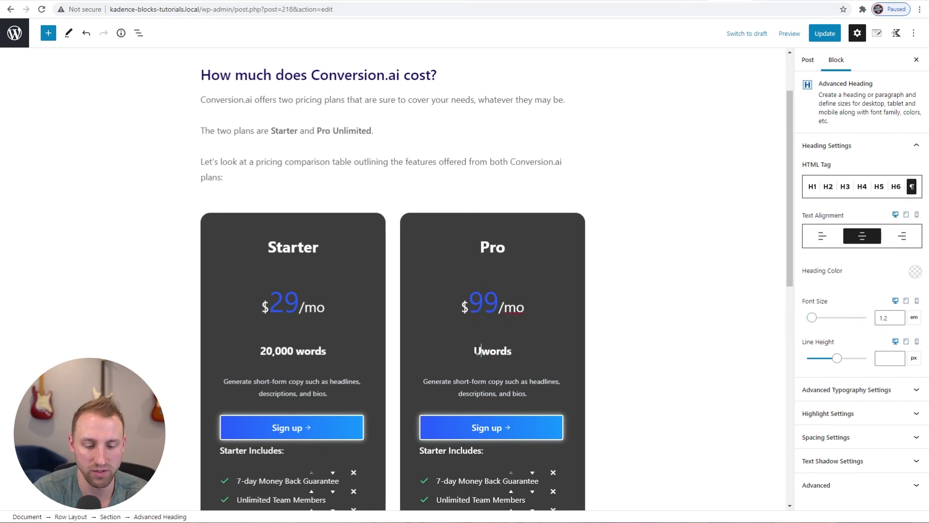
type("mited")
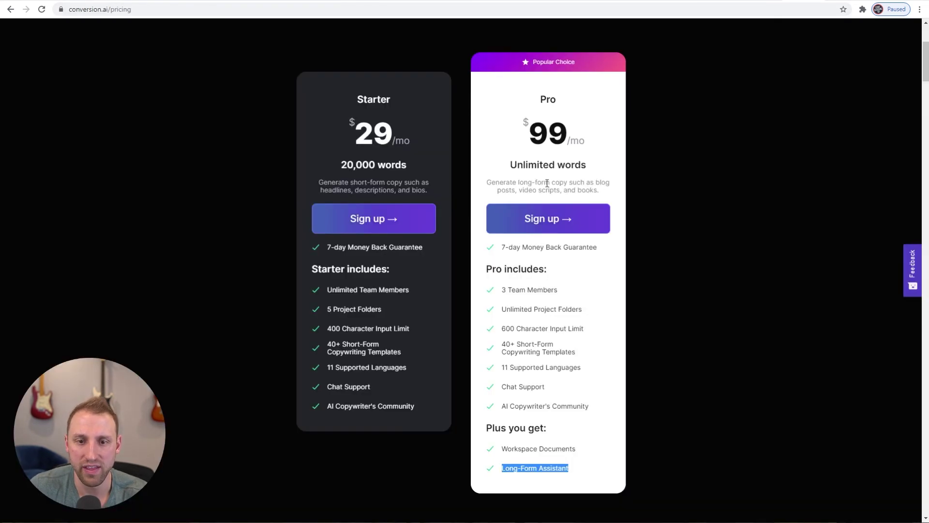
Replace the Pro card's description with "Generate long-form copy such as blog posts, video scripts, and books." copied from the conversion.ai pricing page
double_click(544, 181)
triple_click(544, 180)
key("ctrl+c")
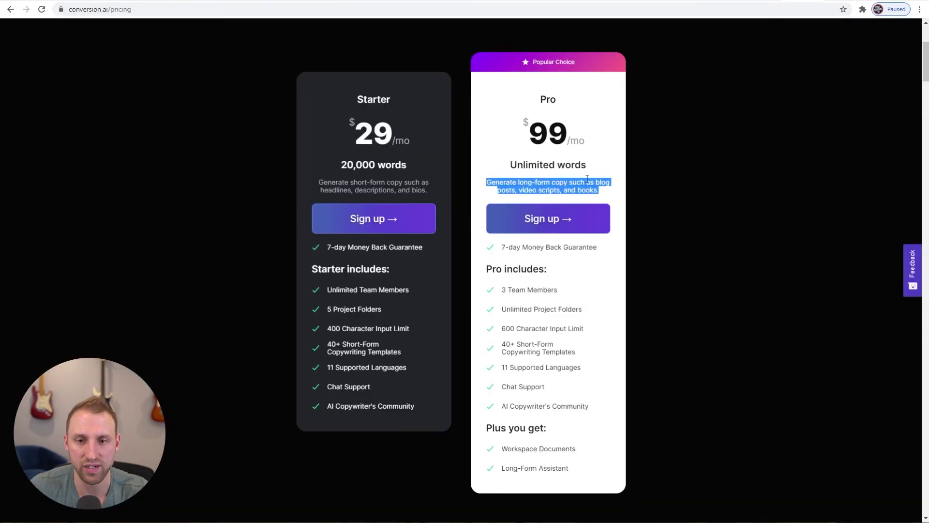
left_click(730, 1)
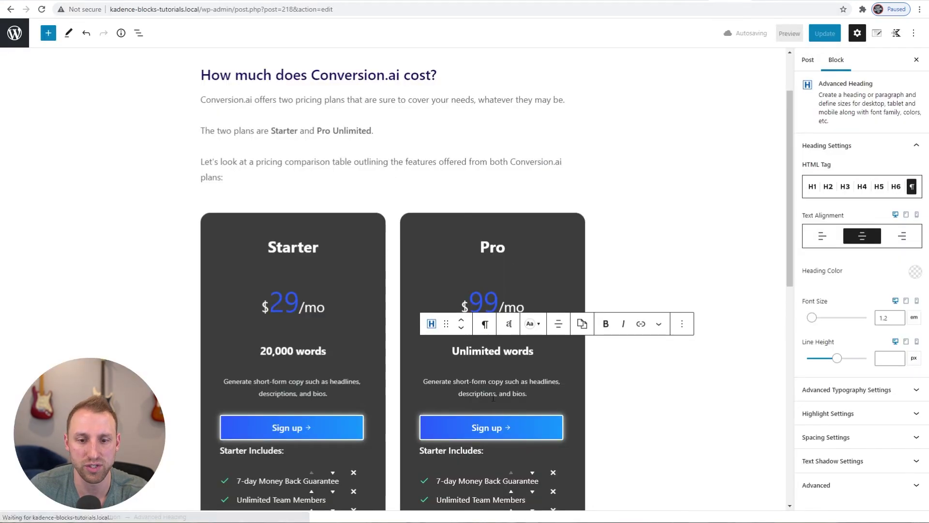
left_click(486, 385)
triple_click(486, 383)
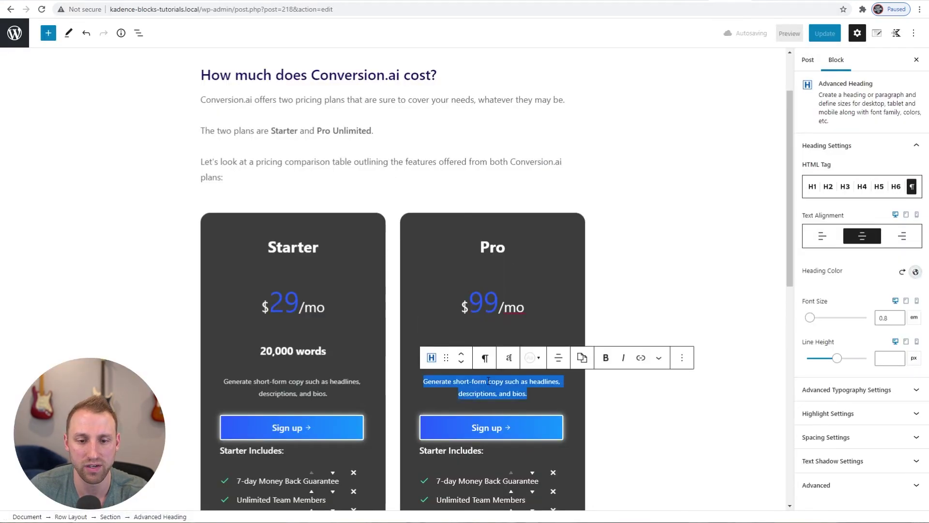
key("ctrl+v")
Preview the post in a new tab and compare the styling of its two cards with the conversion.ai pricing page
left_click(790, 34)
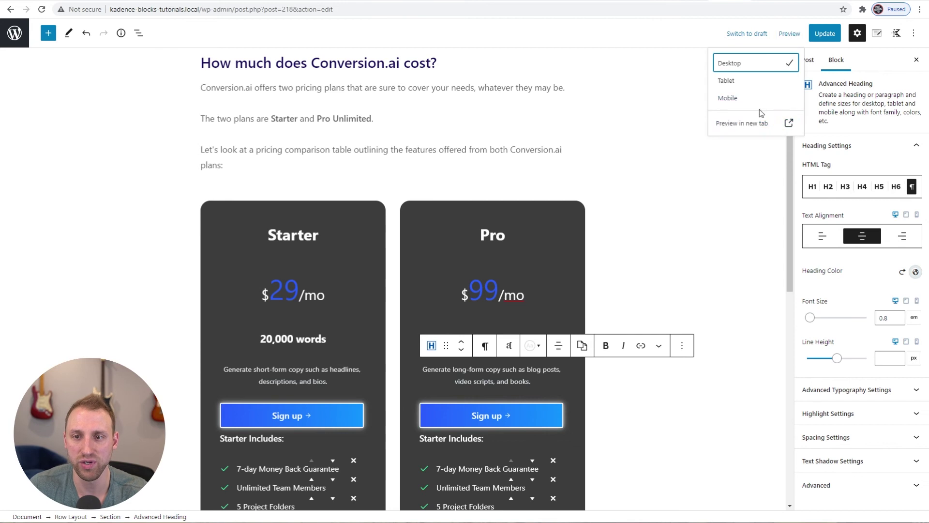
left_click(748, 125)
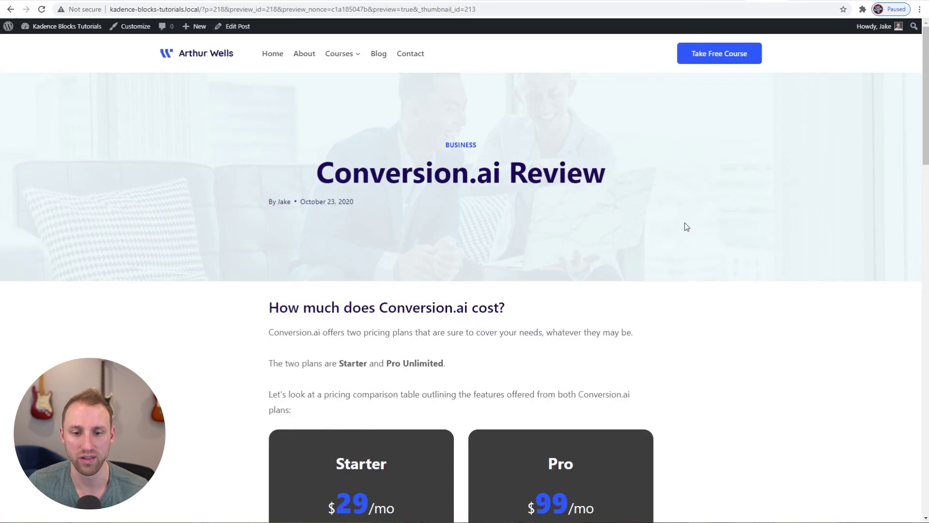
scroll(687, 227, "down", 2)
scroll(685, 223, "down", 4)
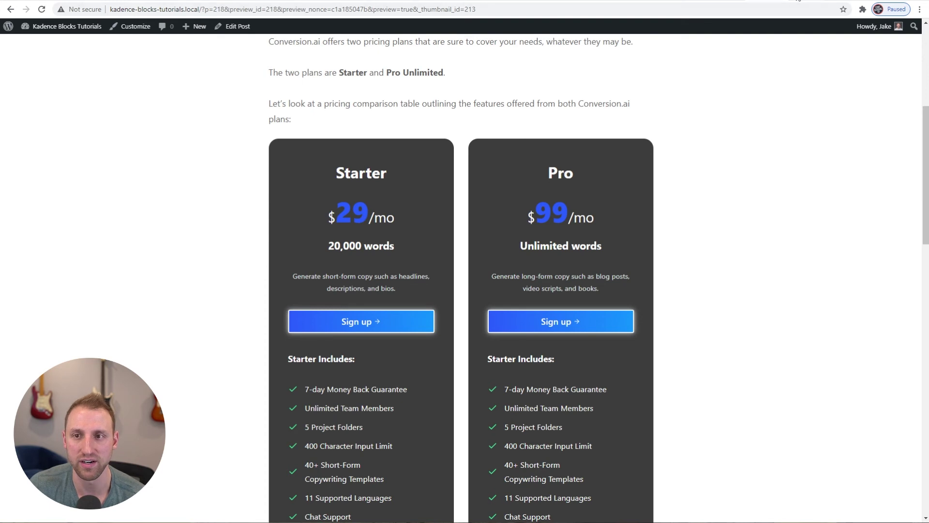
key("ctrl+Tab")
left_click(671, 172)
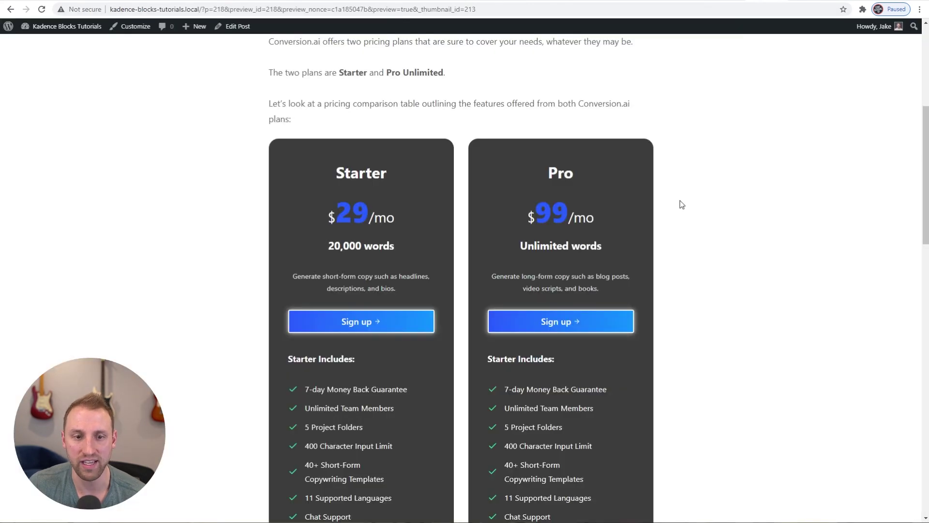
scroll(684, 213, "down", 3)
scroll(685, 238, "up", 2)
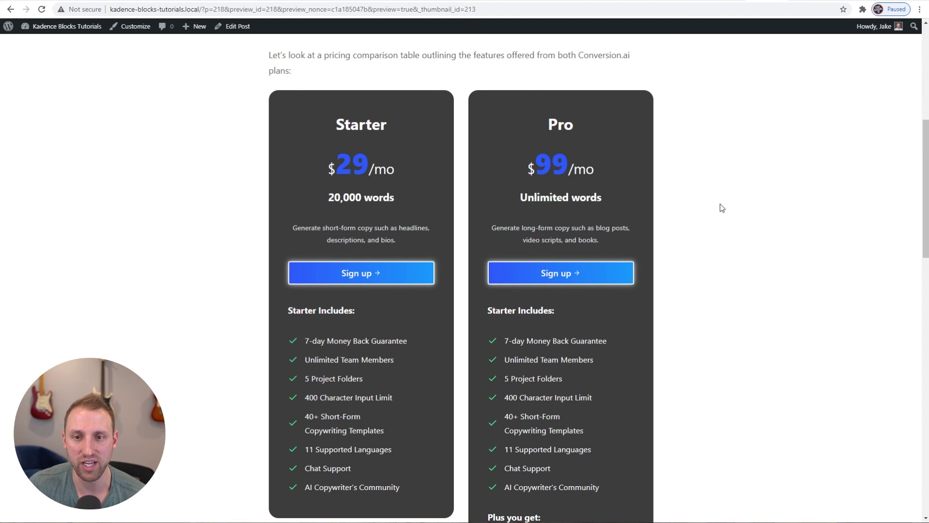
left_click(792, 2)
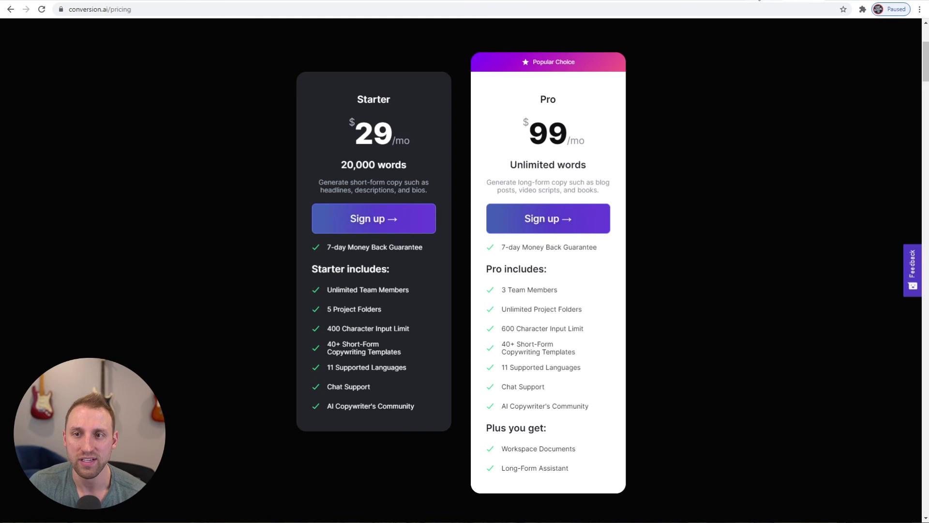
key("ctrl+Tab")
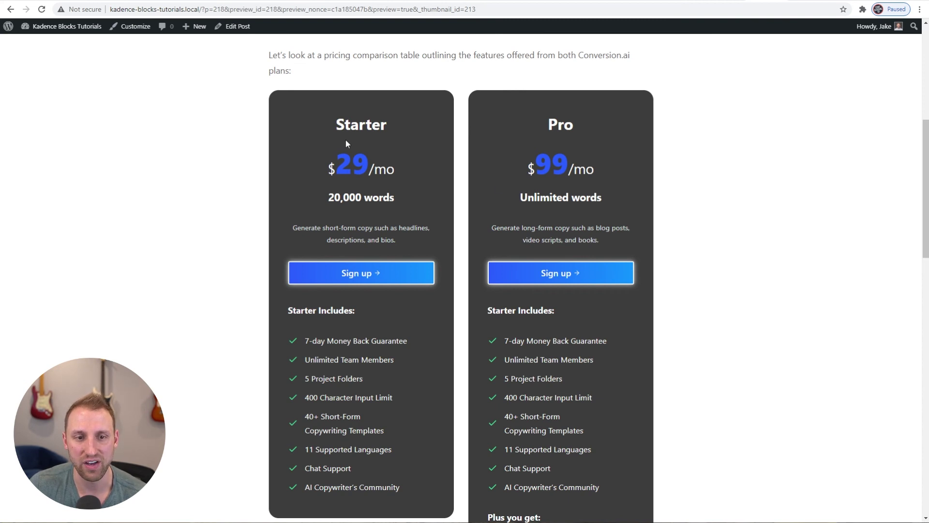
key("ctrl+Tab")
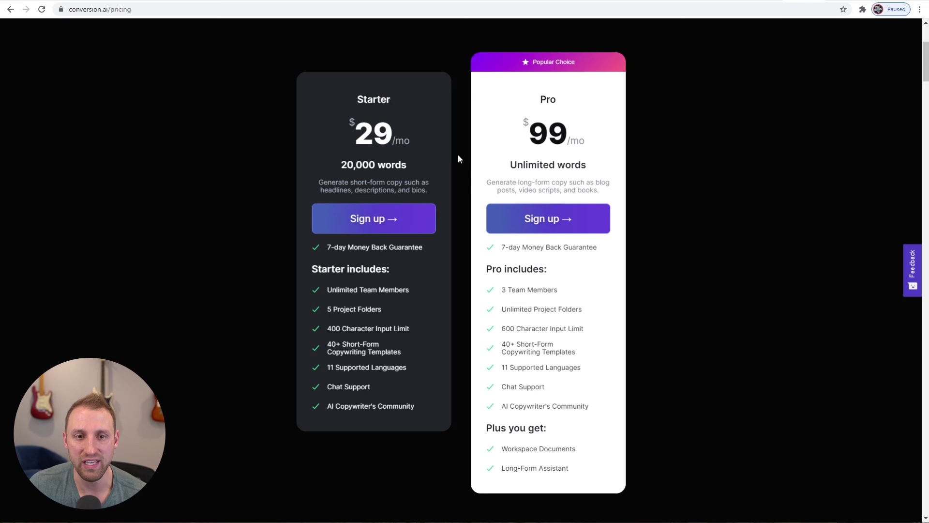
Select the Starter card's section in the post editor and set its background color to white (FFFFFF)
key("ctrl+Tab")
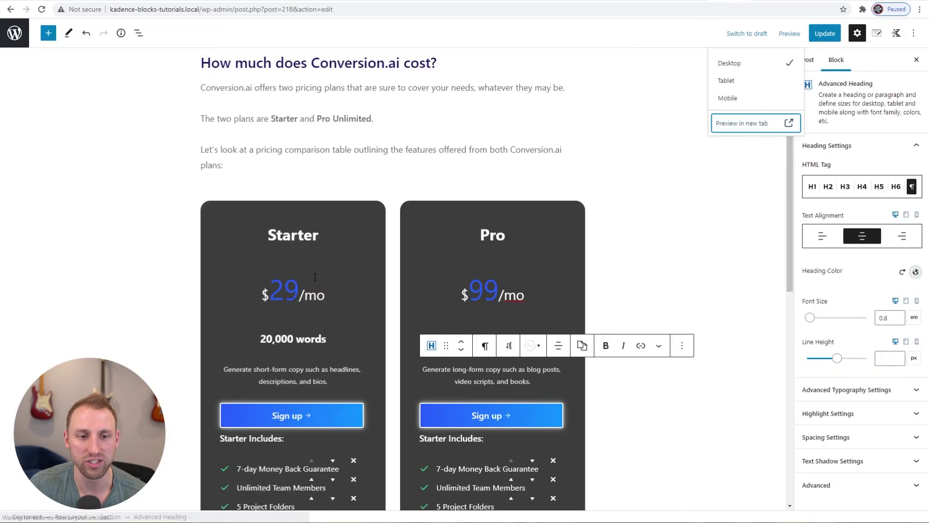
scroll(239, 160, "down", 2)
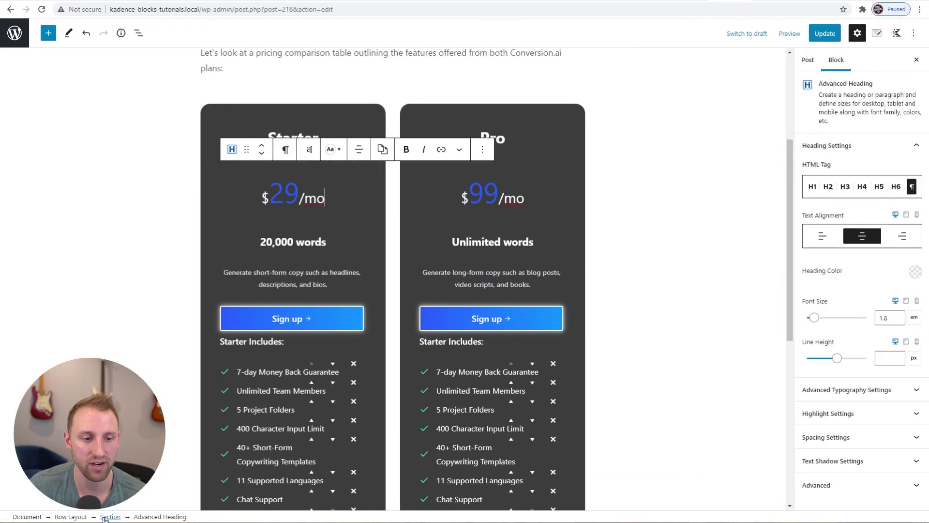
left_click(138, 34)
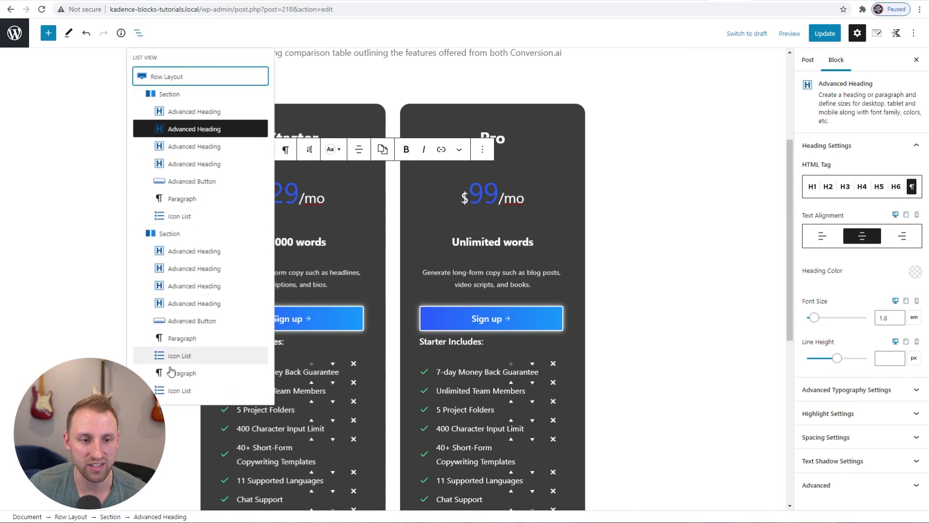
left_click(170, 97)
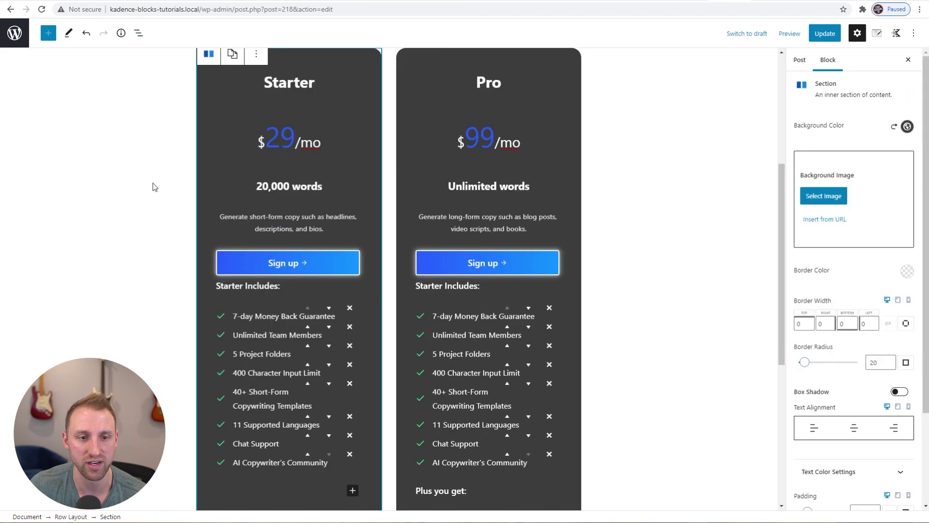
left_click(908, 127)
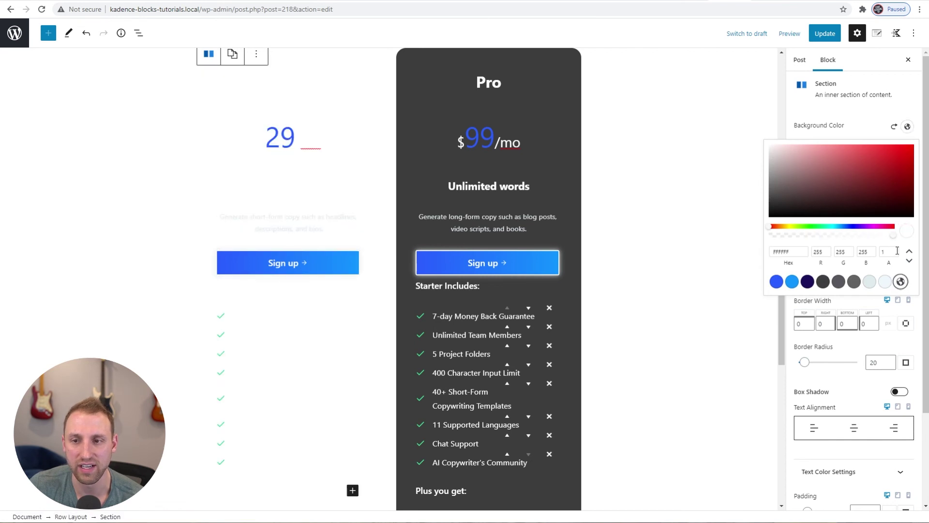
left_click(869, 112)
Set the Starter section's text color to the dark gray palette color 57575D
scroll(868, 193, "down", 2)
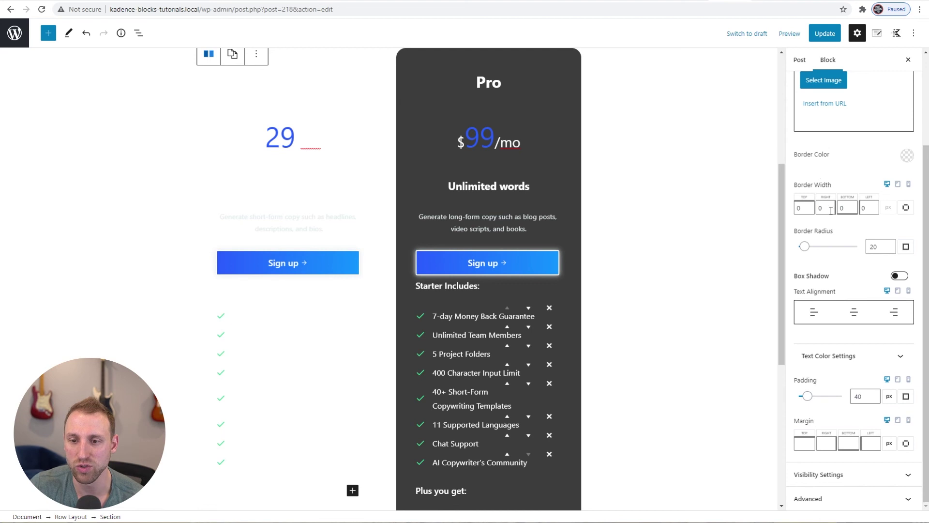
left_click(833, 357)
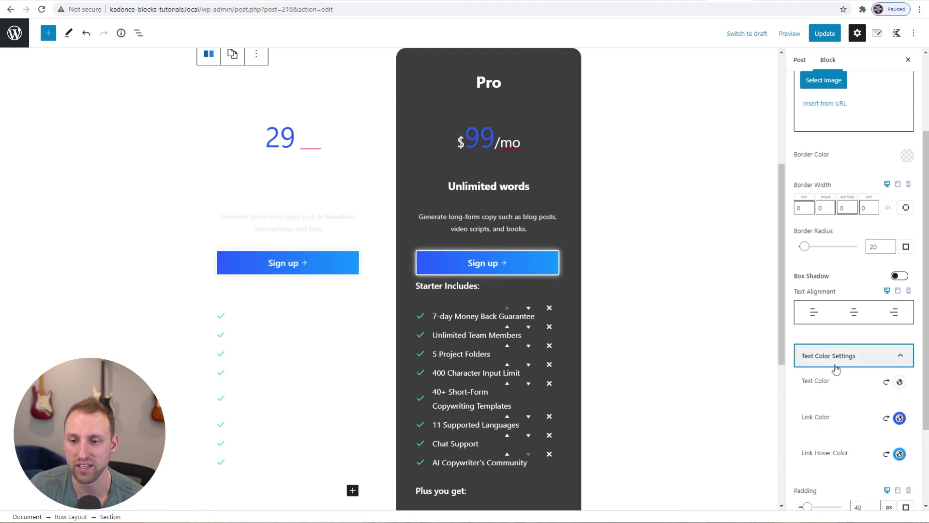
left_click(900, 382)
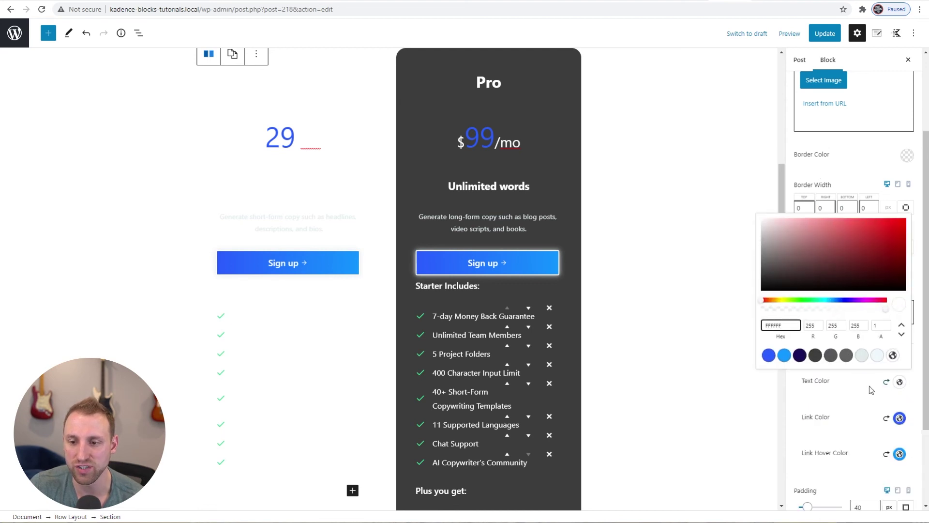
left_click(831, 357)
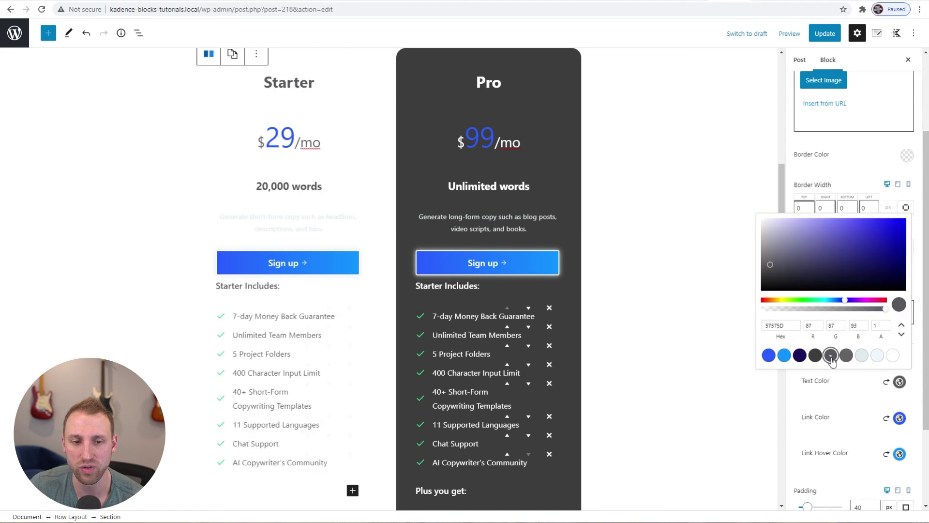
left_click(841, 402)
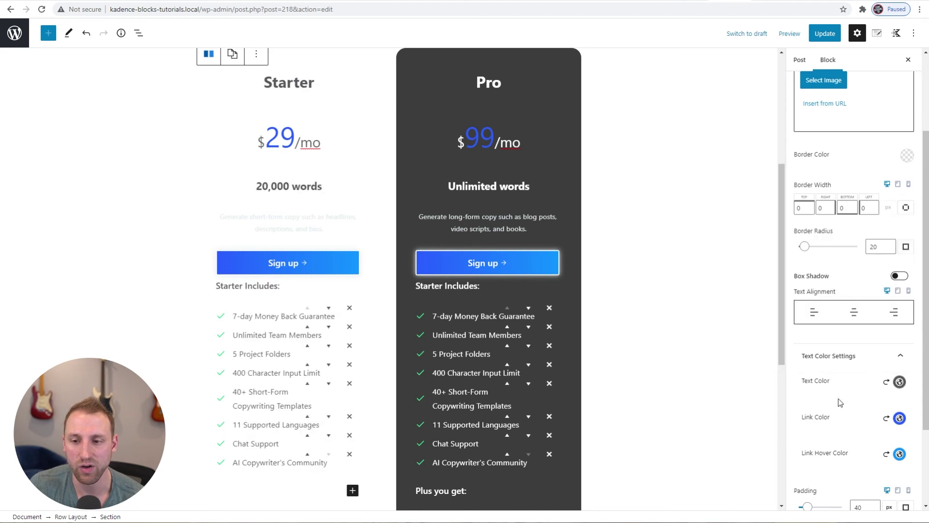
Change the heading color of the Starter card's short description to the lightest of the three dark gray palette colors
left_click(284, 217)
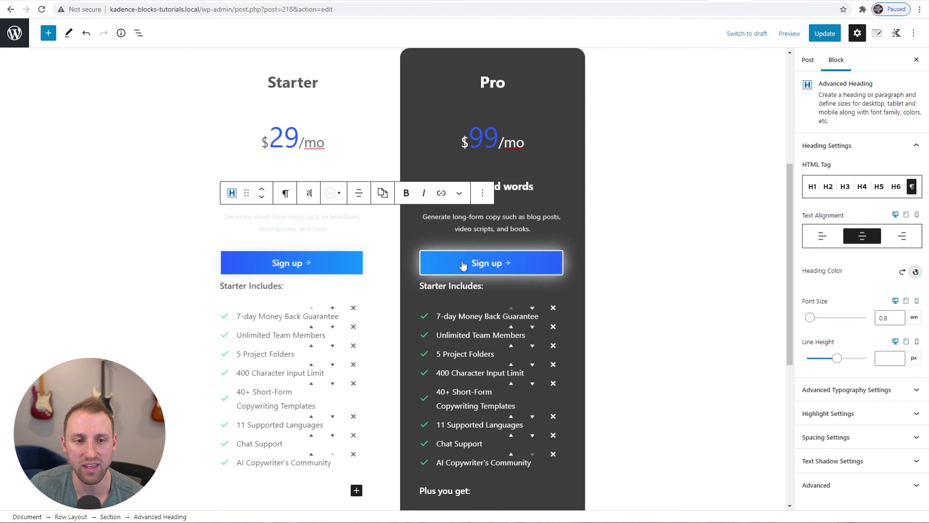
left_click(915, 272)
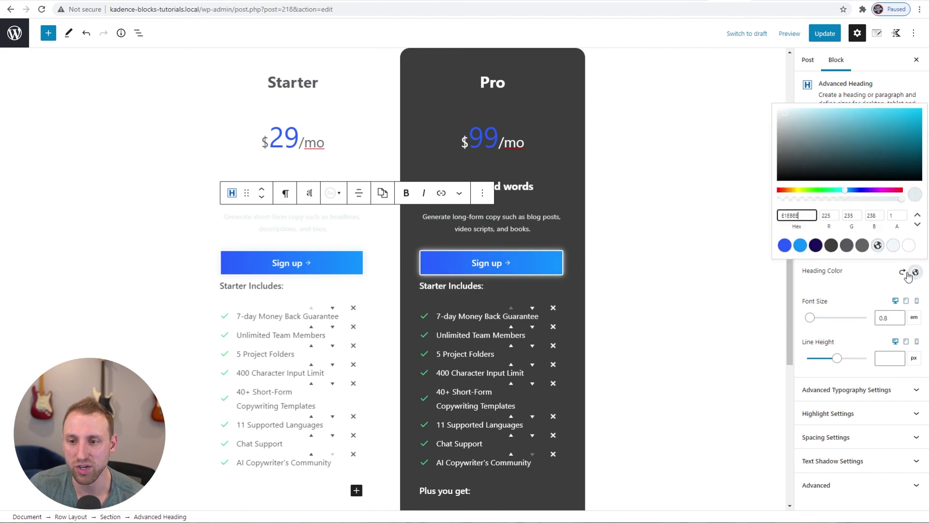
left_click(863, 248)
left_click(859, 293)
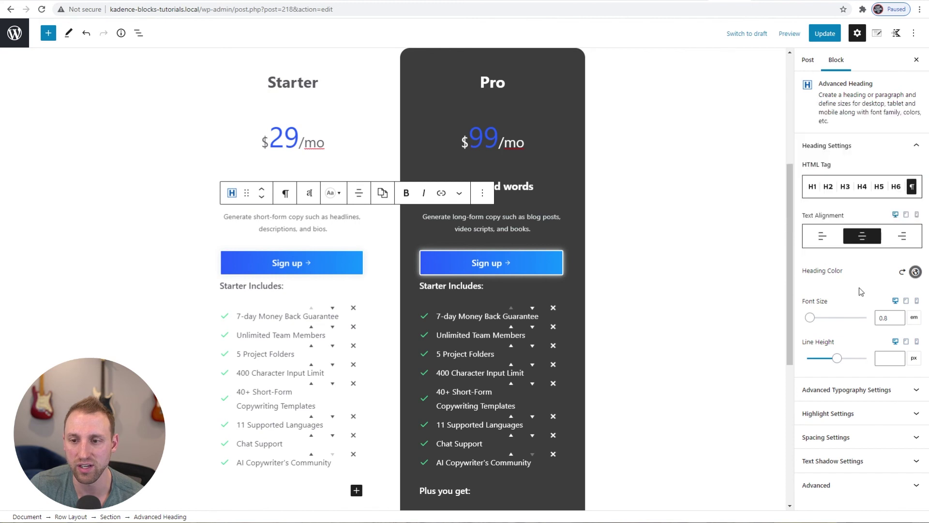
Give the Starter section a uniform 2 px border in the darkest gray palette color
left_click(114, 516)
scroll(853, 281, "down", 1)
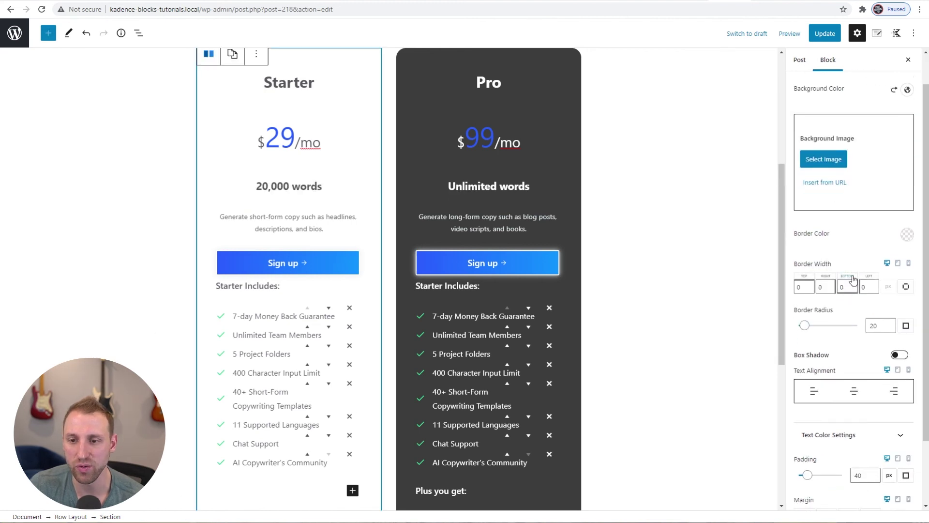
scroll(862, 277, "down", 1)
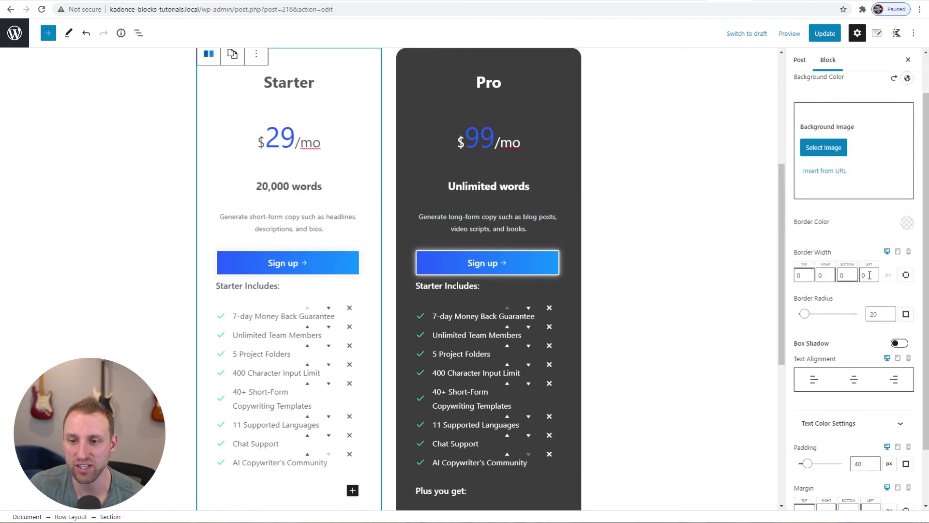
left_click(906, 276)
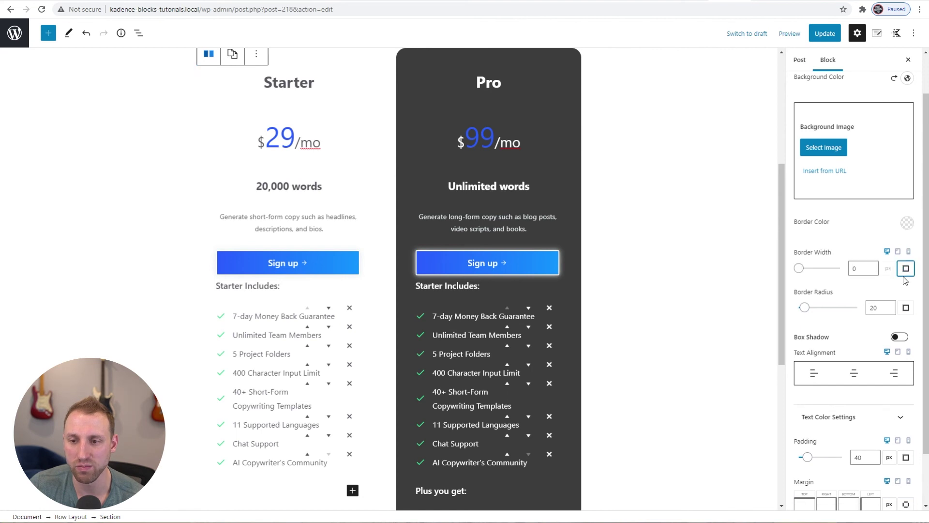
double_click(871, 268)
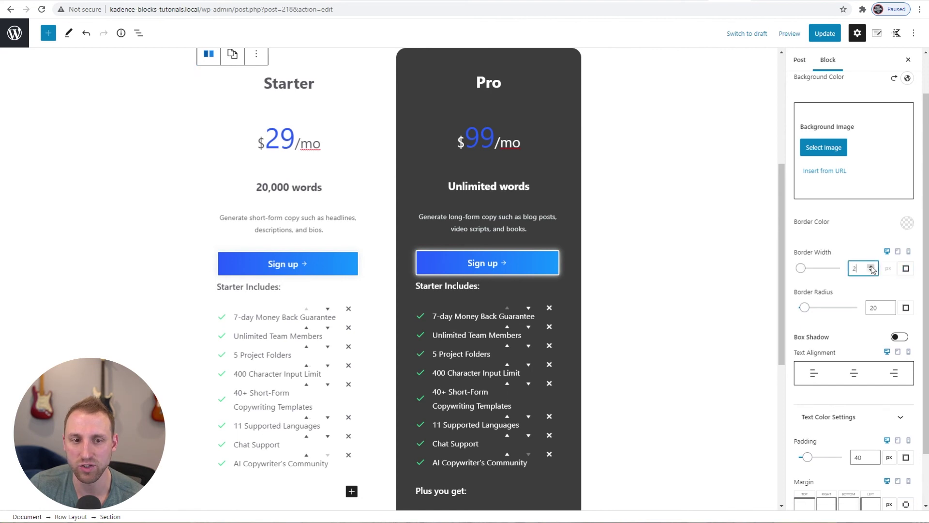
left_click(907, 223)
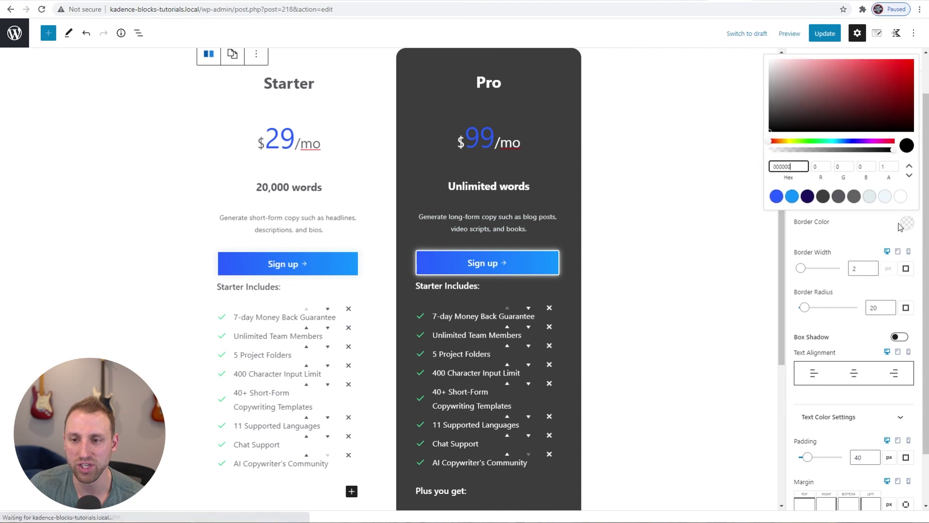
left_click(822, 197)
left_click(787, 238)
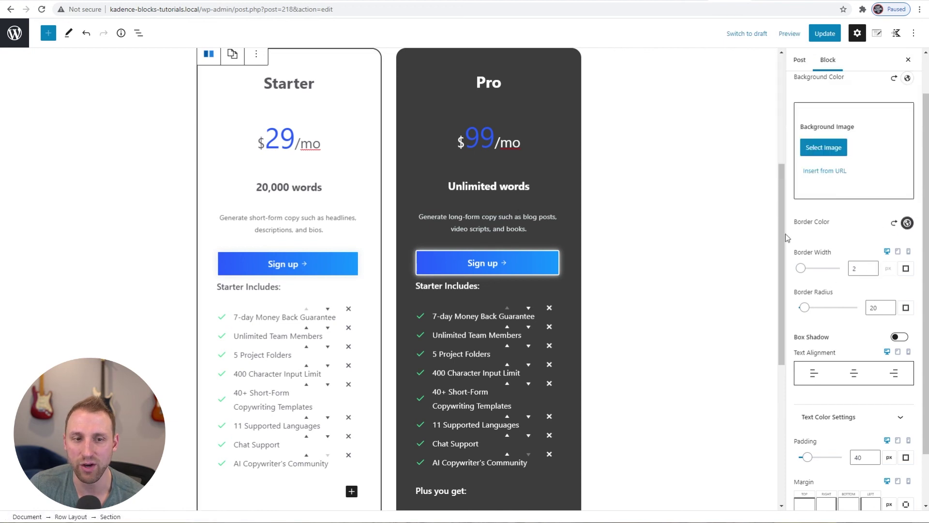
Preview the post in a new tab and examine the white Starter card beside the dark Pro card
scroll(174, 191, "up", 1)
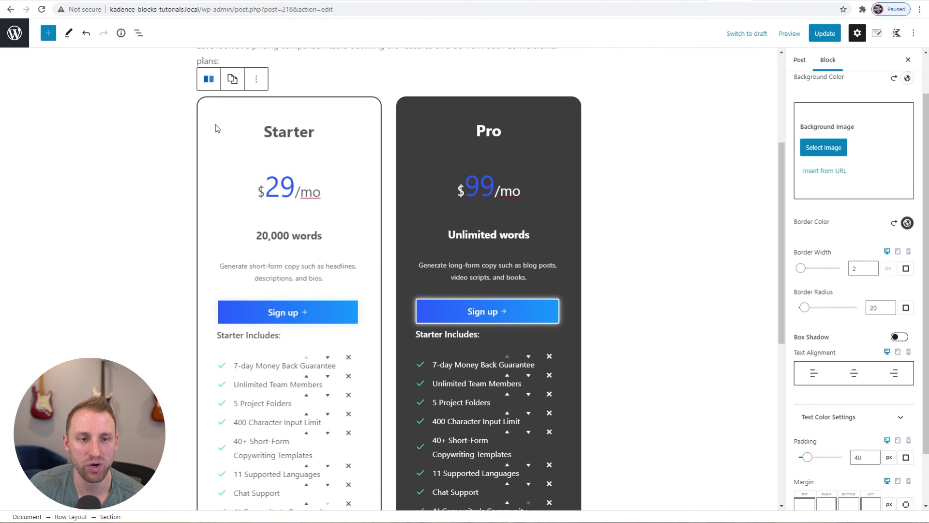
scroll(172, 241, "down", 3)
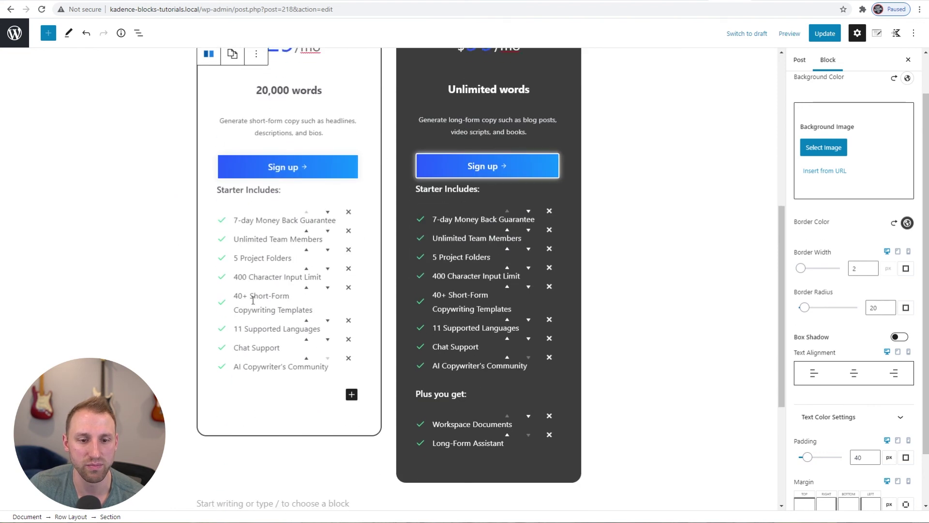
left_click(790, 33)
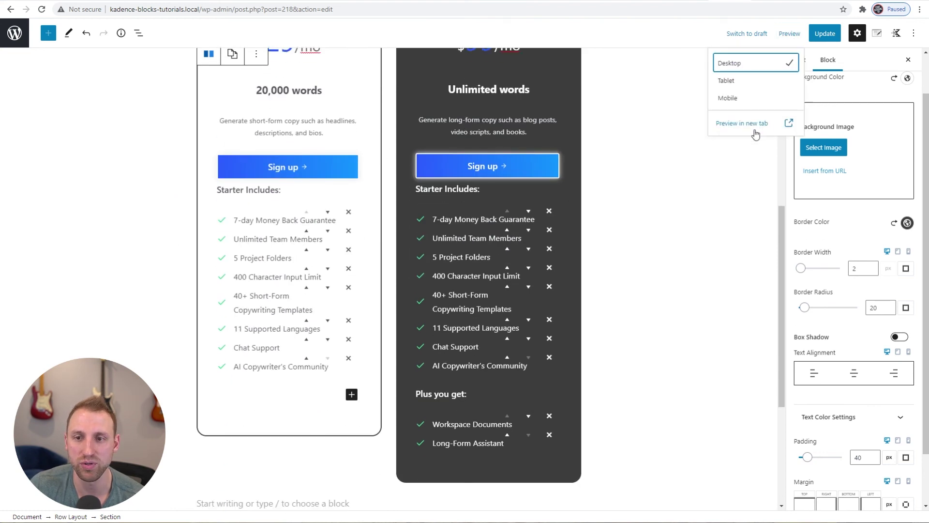
left_click(754, 130)
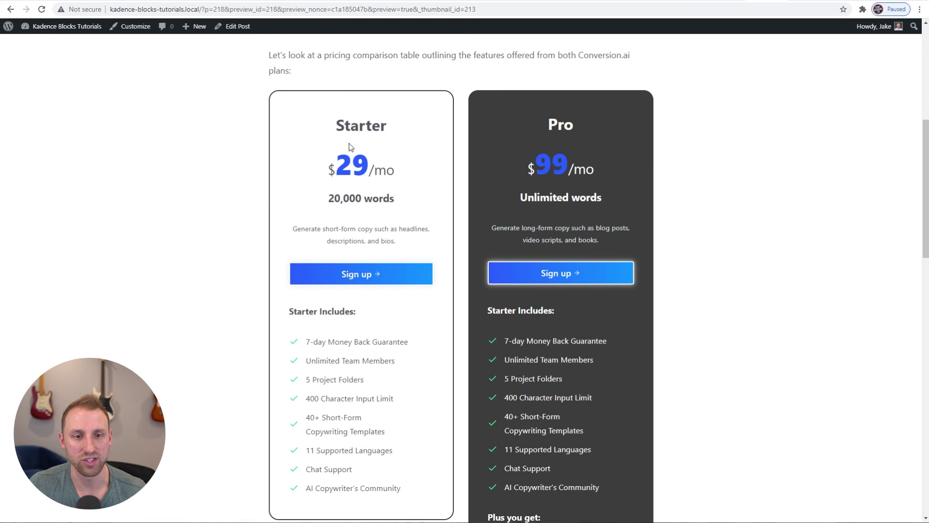
scroll(363, 201, "down", 2)
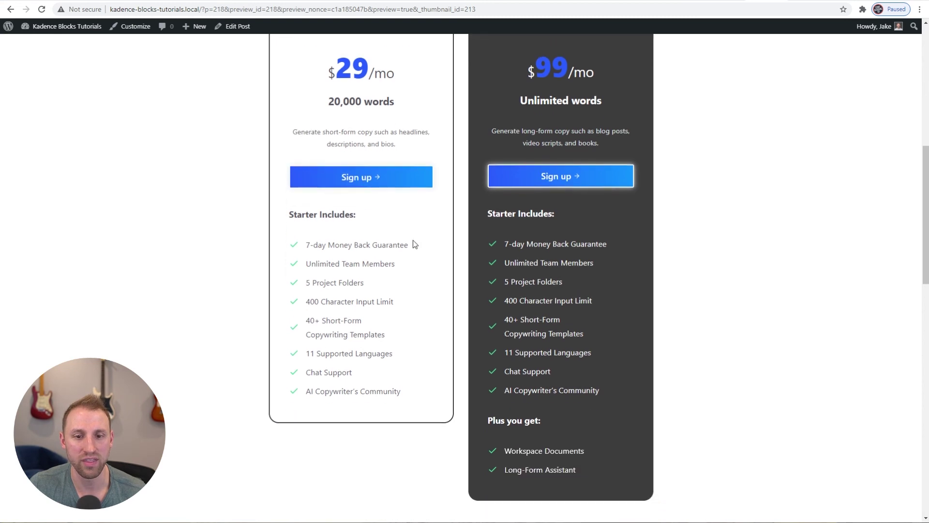
Compare the previewed Starter and Pro cards with the original Conversion.ai pricing page
scroll(415, 243, "up", 2)
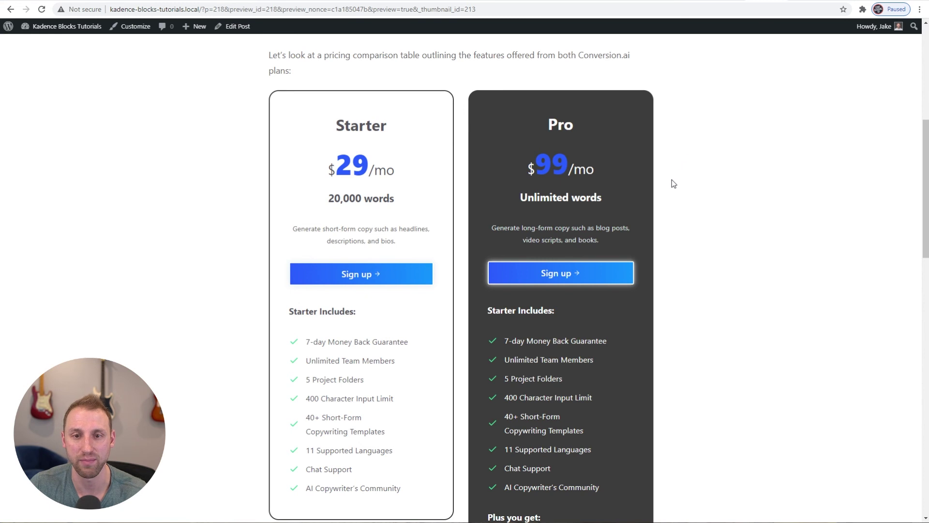
scroll(719, 167, "down", 2)
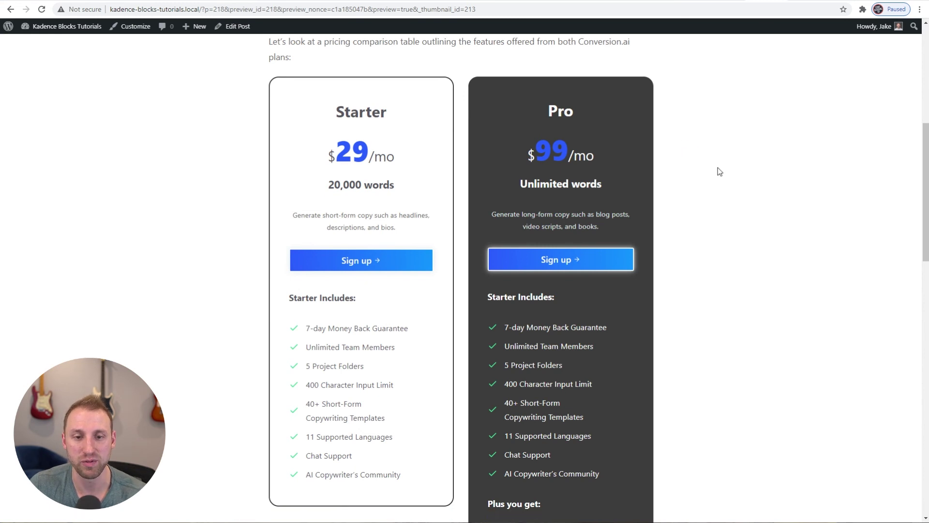
scroll(719, 169, "up", 2)
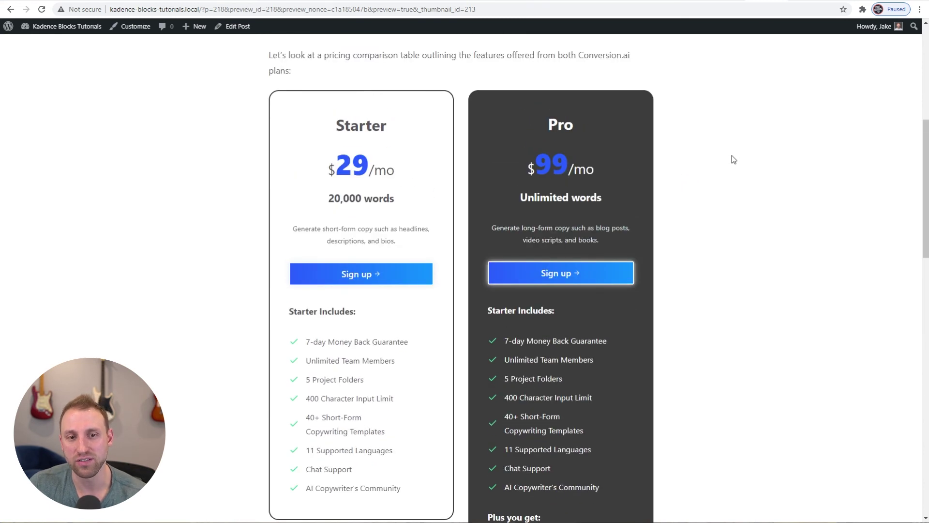
left_click(807, 1)
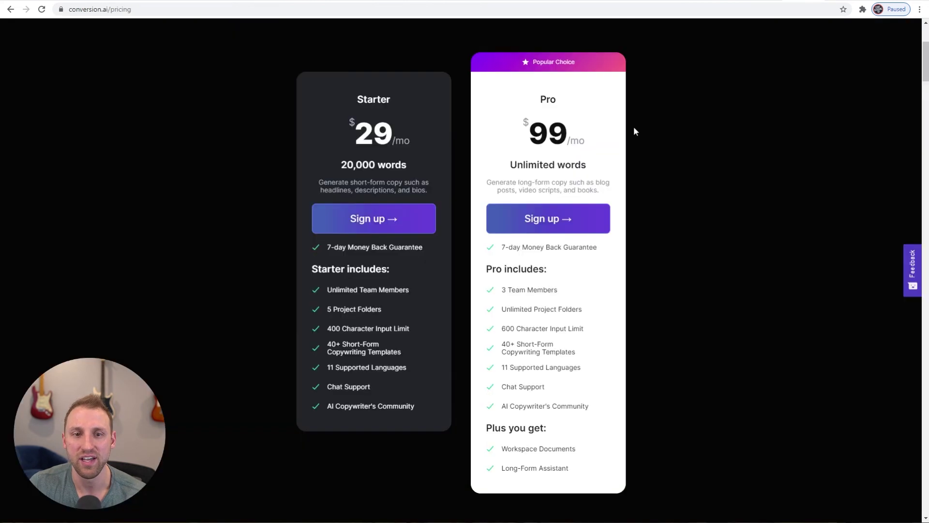
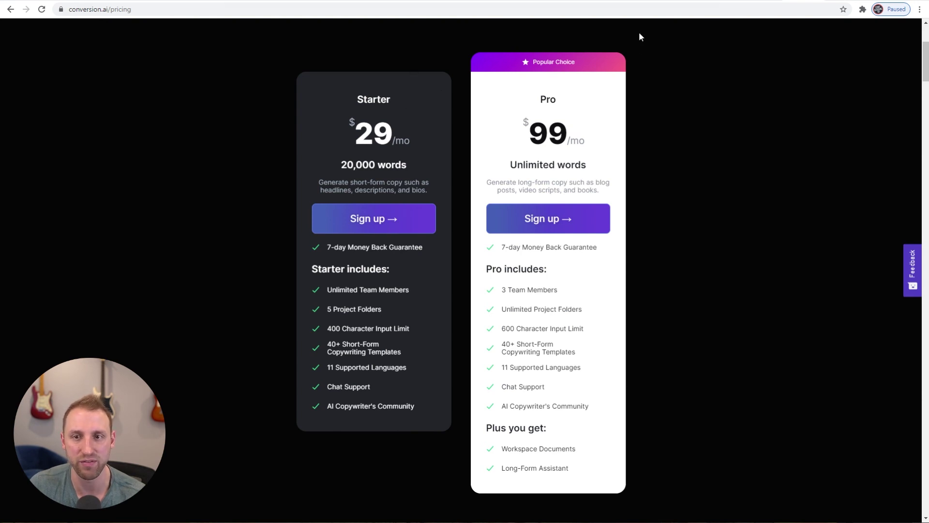
Return to the post editor and set the Starter section's top margin to 40 px
left_click(721, 1)
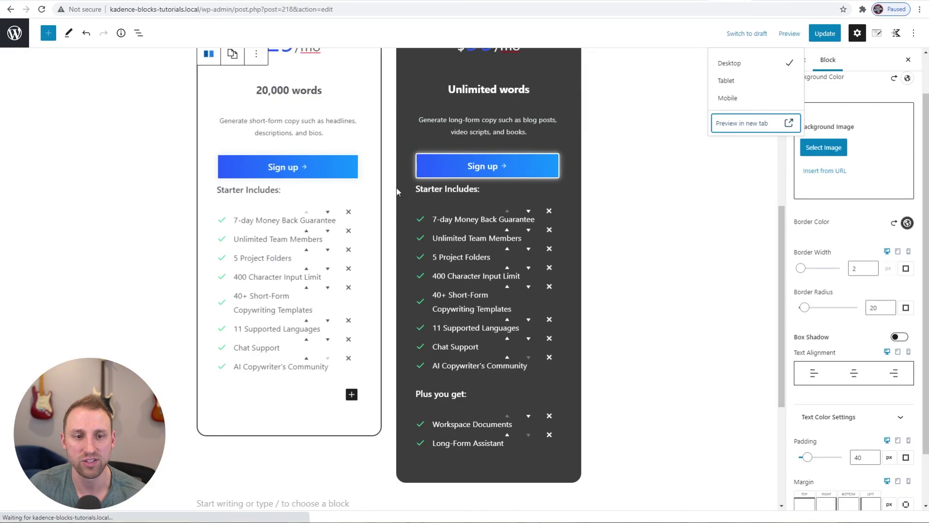
left_click(215, 175)
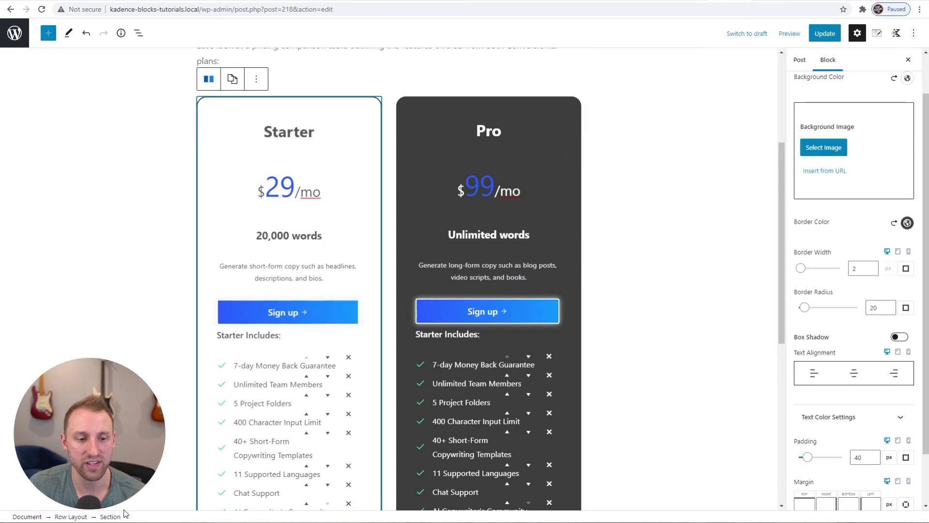
scroll(828, 378, "down", 2)
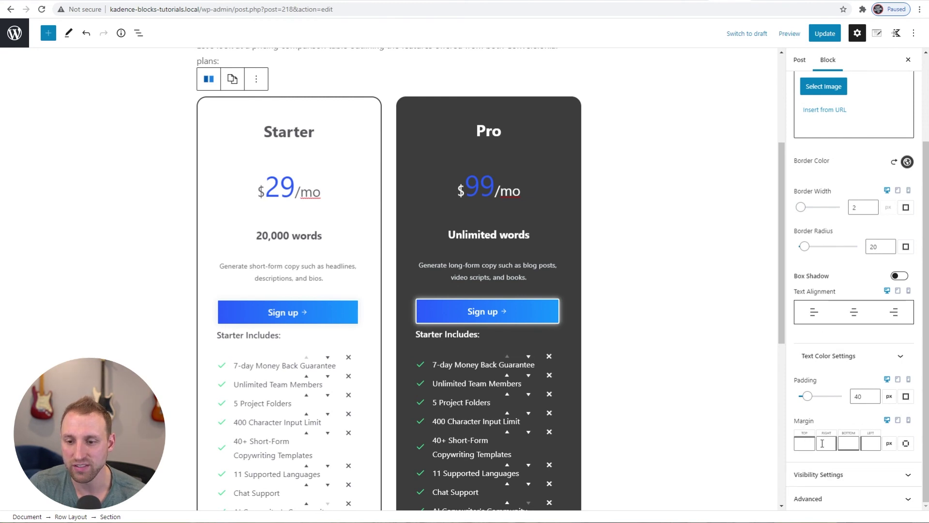
left_click(805, 445)
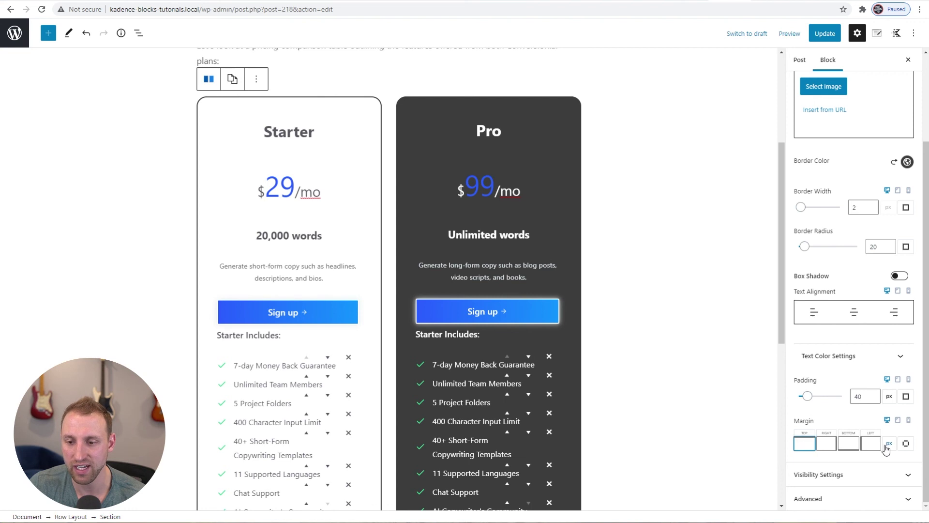
type("40")
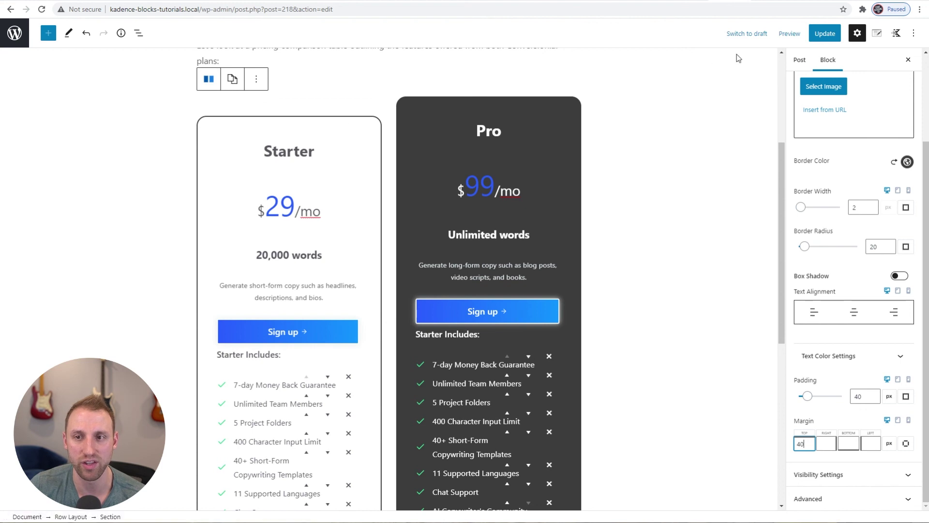
Preview the post in a new tab and examine the vertical offset between the Starter and Pro cards down to their lower edges
left_click(783, 39)
left_click(745, 124)
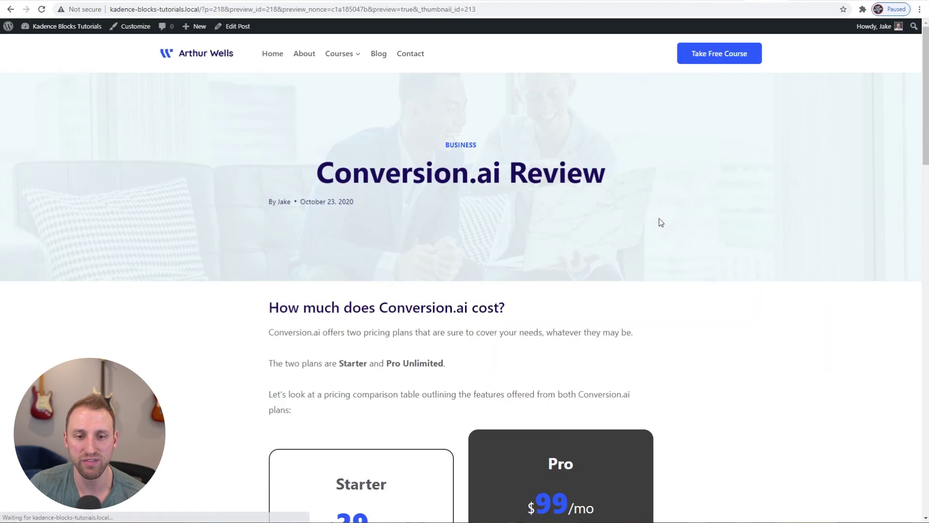
scroll(660, 219, "down", 6)
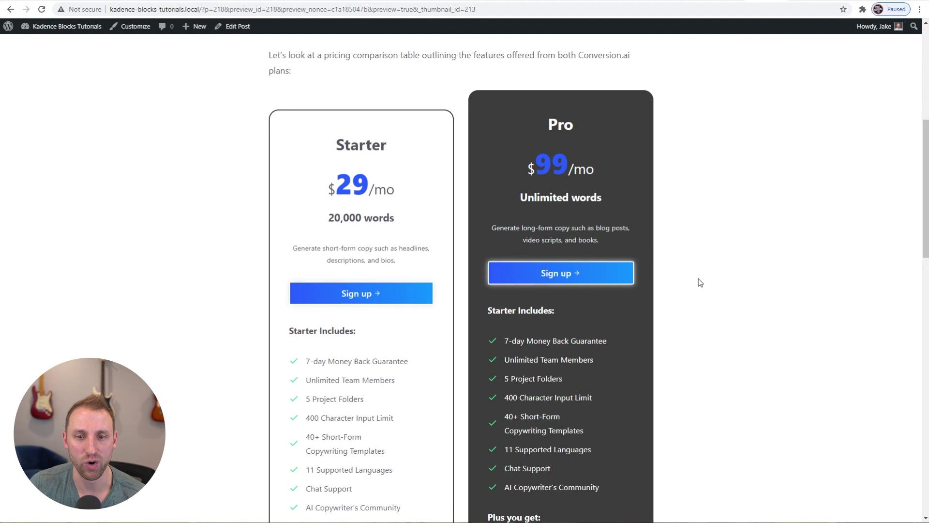
scroll(699, 278, "down", 1)
scroll(698, 279, "up", 1)
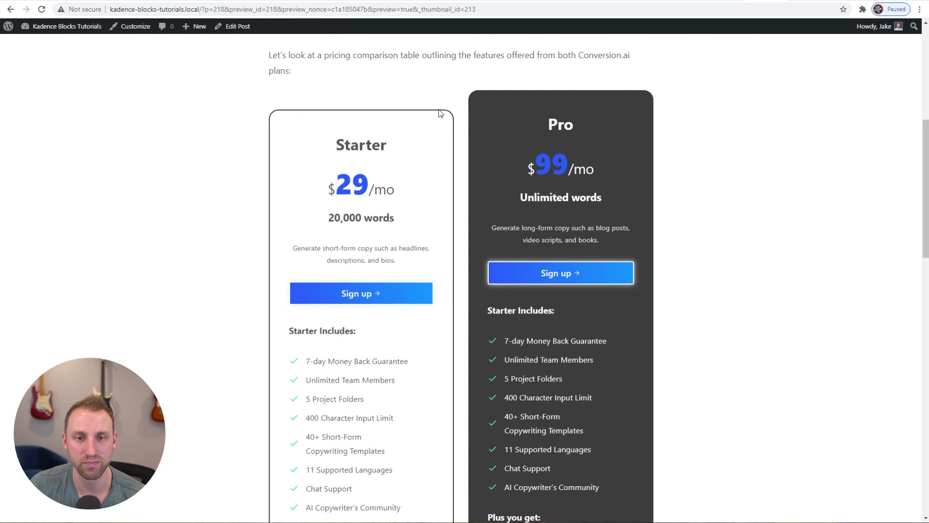
scroll(428, 166, "down", 4)
scroll(438, 208, "up", 3)
scroll(495, 133, "up", 1)
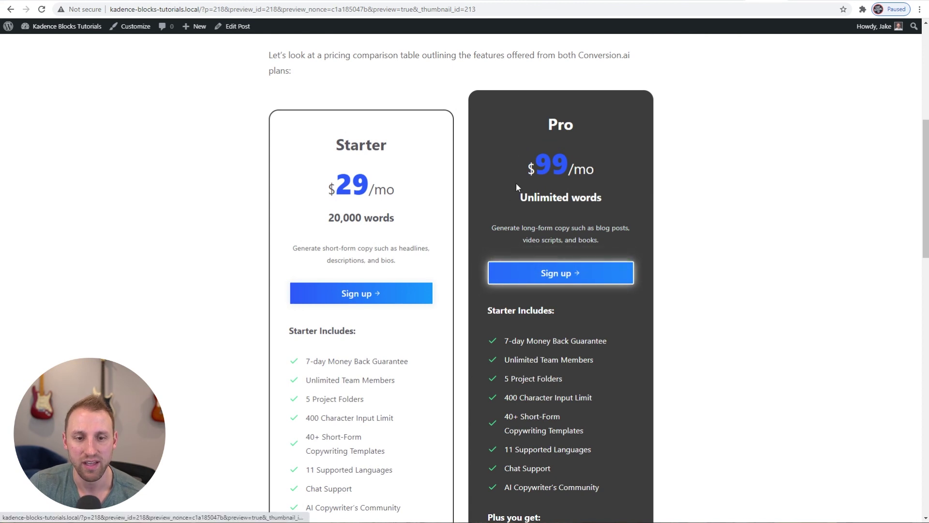
scroll(513, 299, "down", 5)
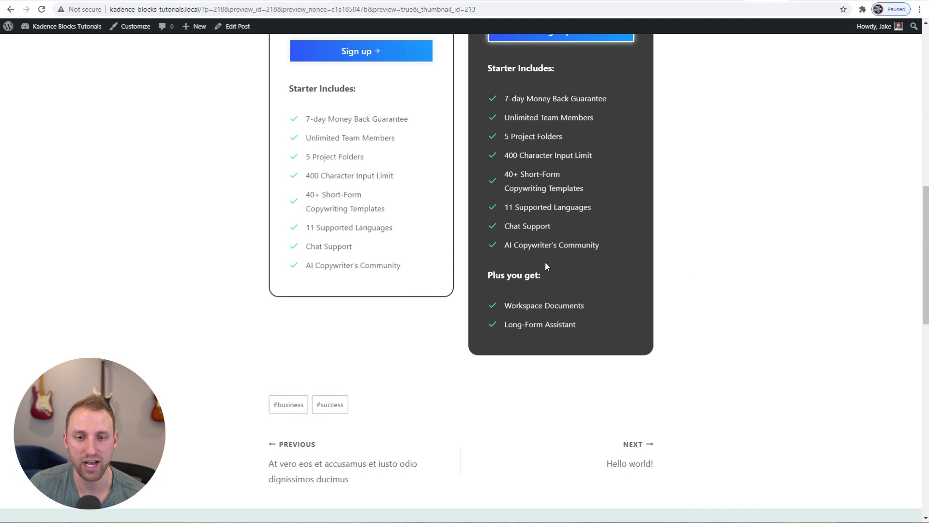
scroll(598, 206, "up", 3)
scroll(550, 120, "up", 2)
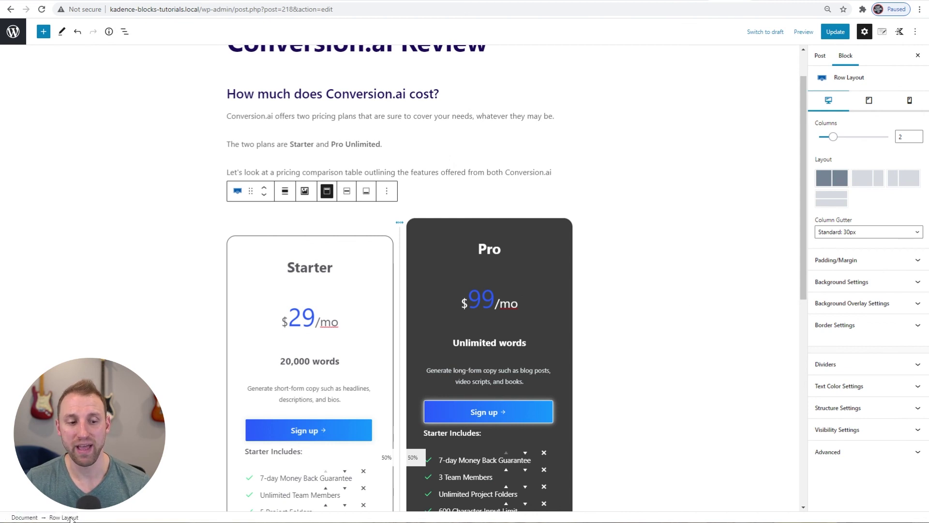
Select the pricing table's Row Layout block and check its column arrangement and vertical gutter in the mobile view
left_click(125, 32)
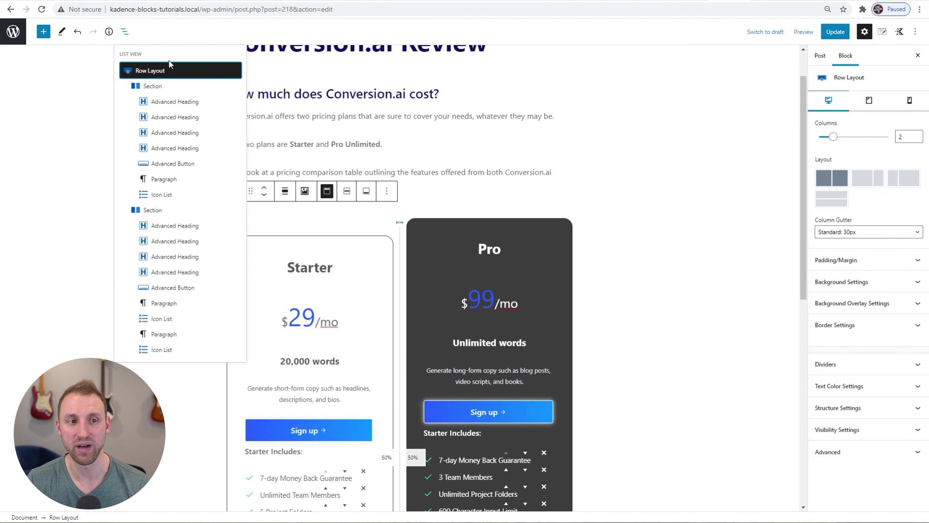
left_click(148, 73)
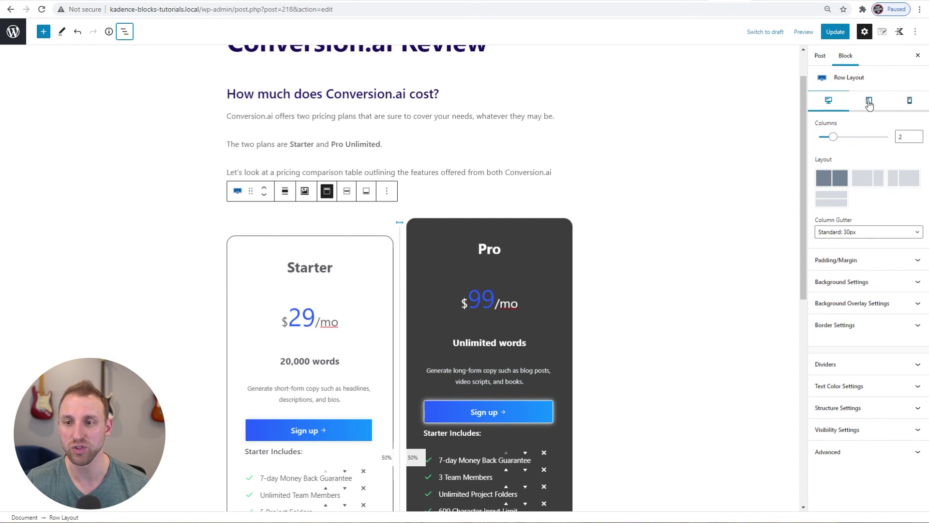
left_click(910, 100)
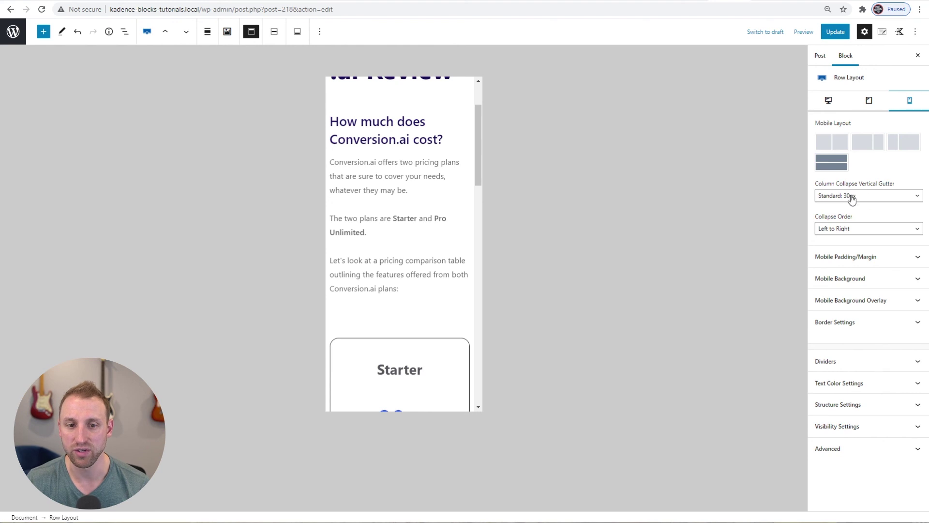
scroll(421, 255, "down", 10)
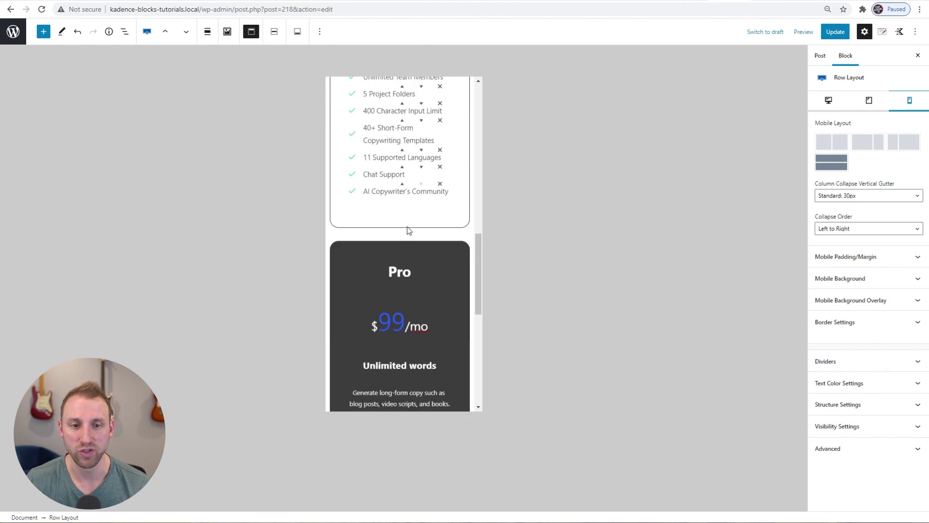
Emulate an iPad with the browser's developer tools on the post preview and examine the pricing cards at tablet size
left_click(768, 1)
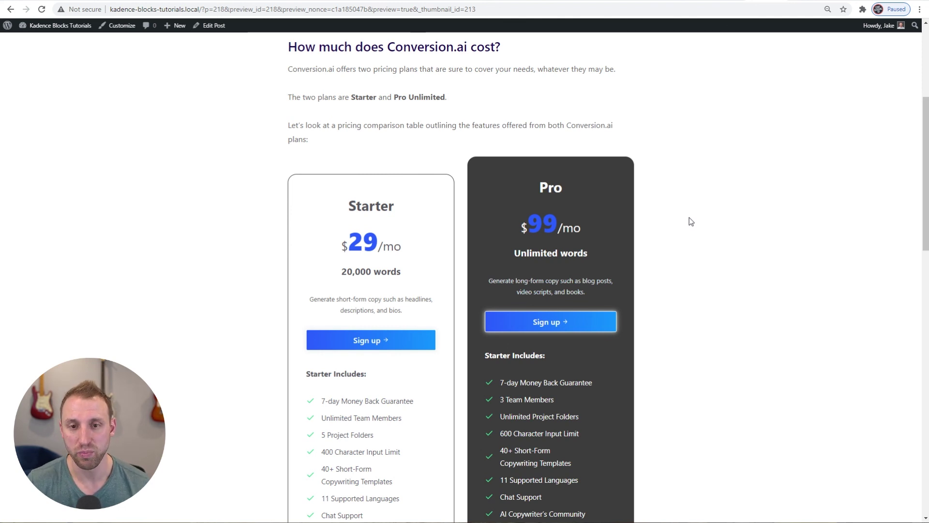
key("ctrl+shift+i")
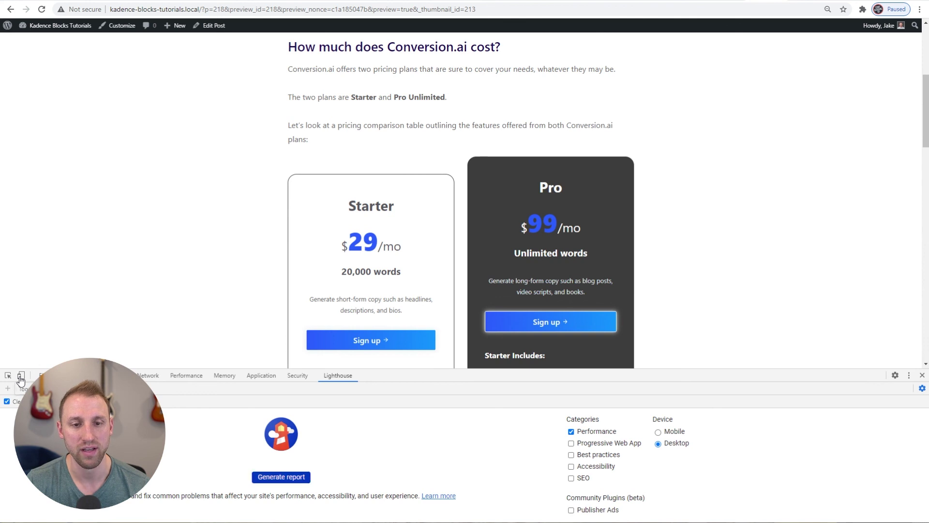
left_click(21, 379)
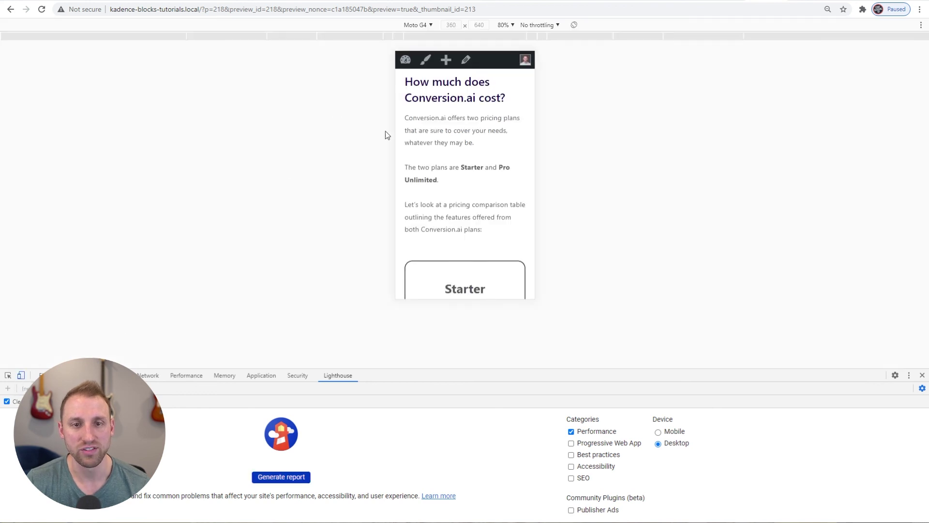
left_click(419, 26)
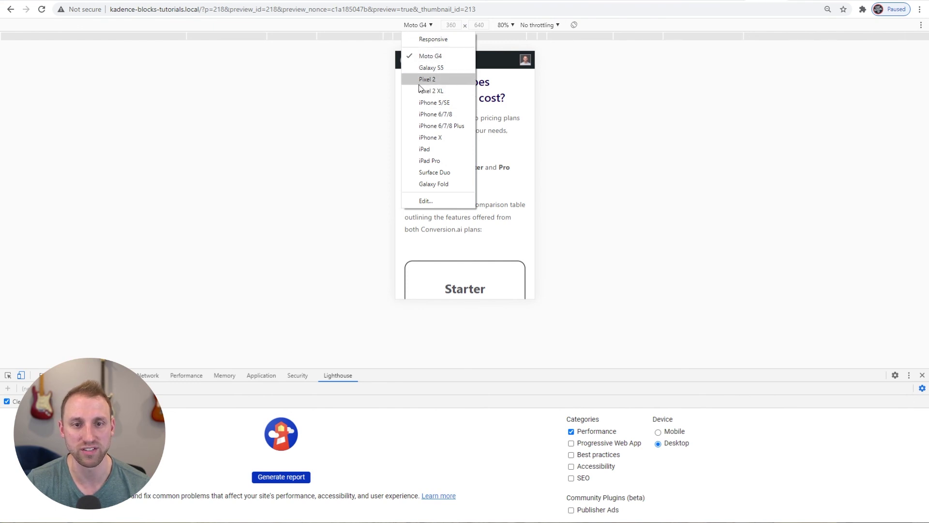
left_click(430, 150)
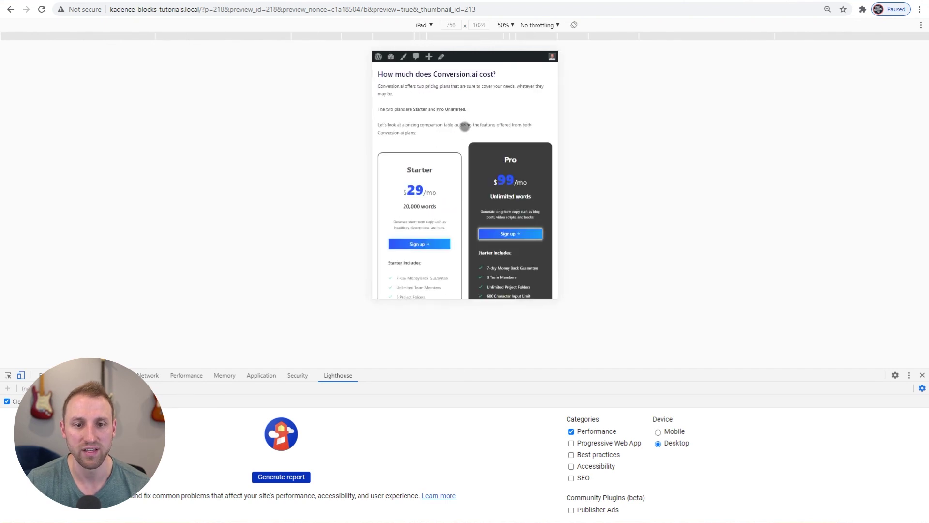
scroll(460, 122, "down", 1)
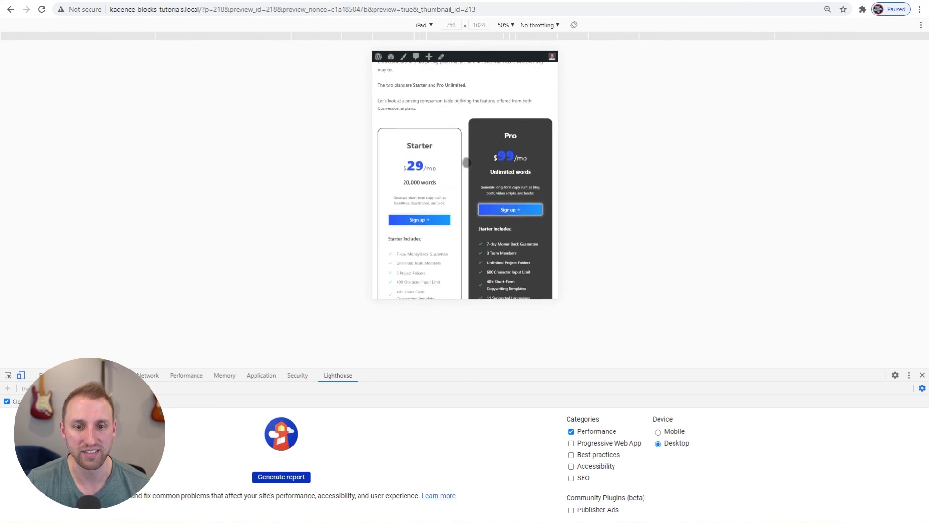
scroll(467, 165, "down", 1)
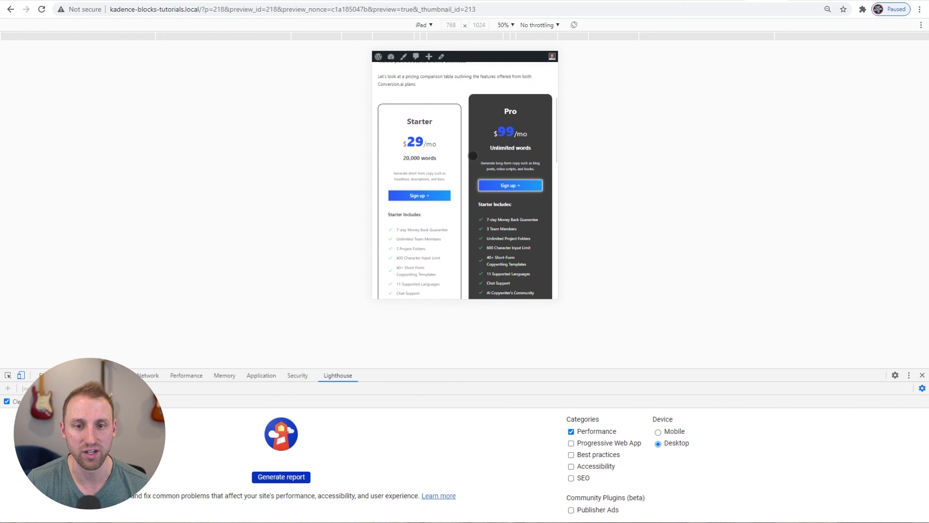
Switch the emulated device to Moto G4 and examine both pricing cards and their feature lists at phone size
left_click(426, 27)
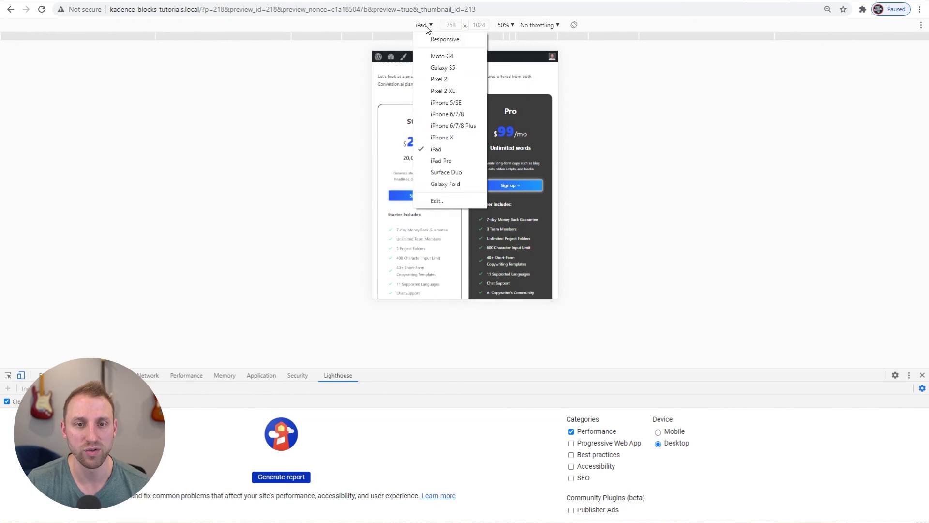
left_click(441, 57)
scroll(466, 178, "down", 2)
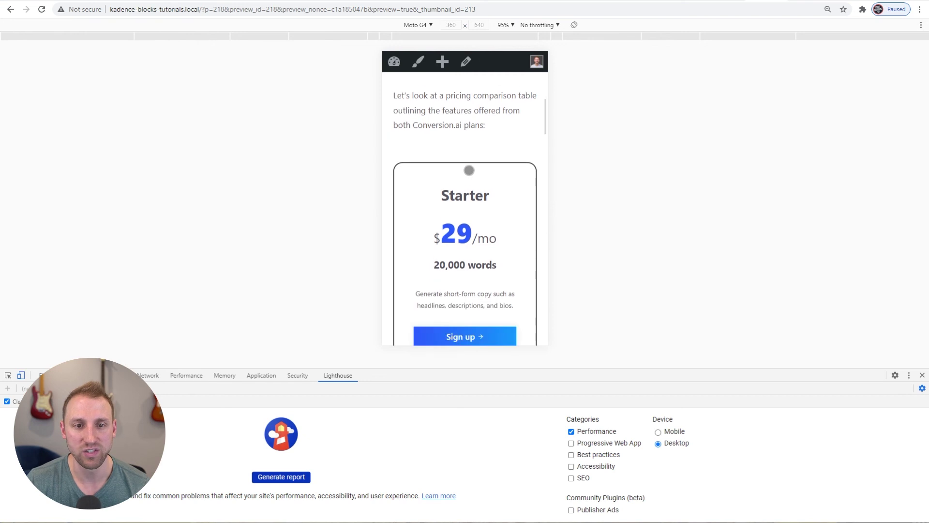
scroll(467, 165, "down", 1)
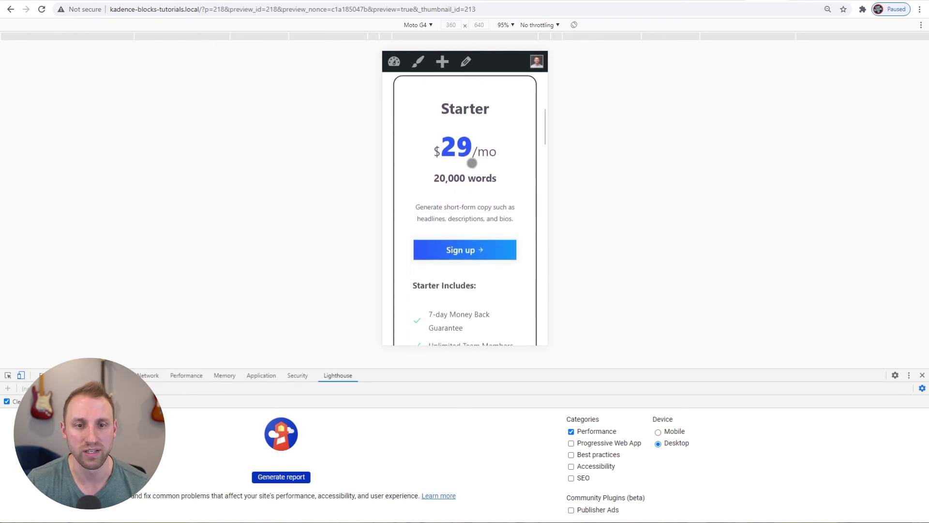
scroll(465, 167, "up", 1)
scroll(463, 185, "down", 2)
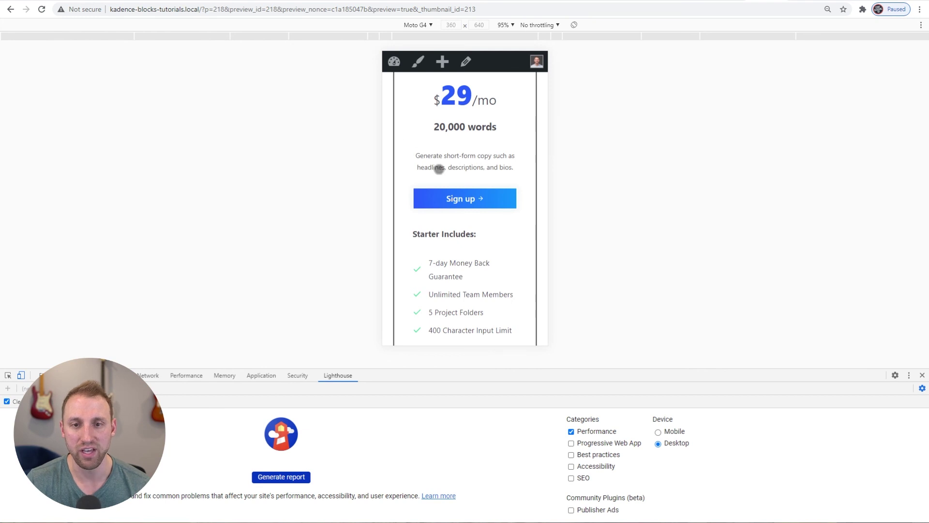
scroll(461, 128, "down", 2)
scroll(461, 128, "up", 4)
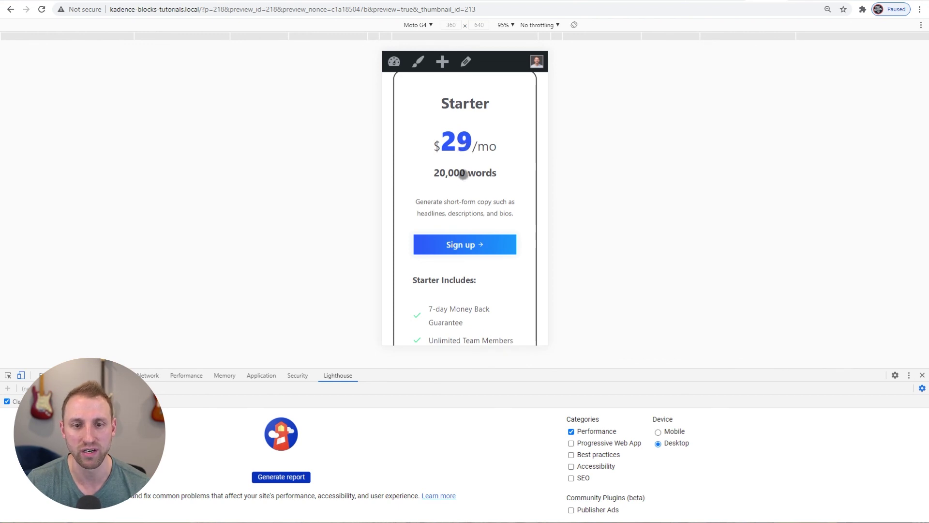
scroll(485, 167, "down", 1)
scroll(485, 167, "down", 5)
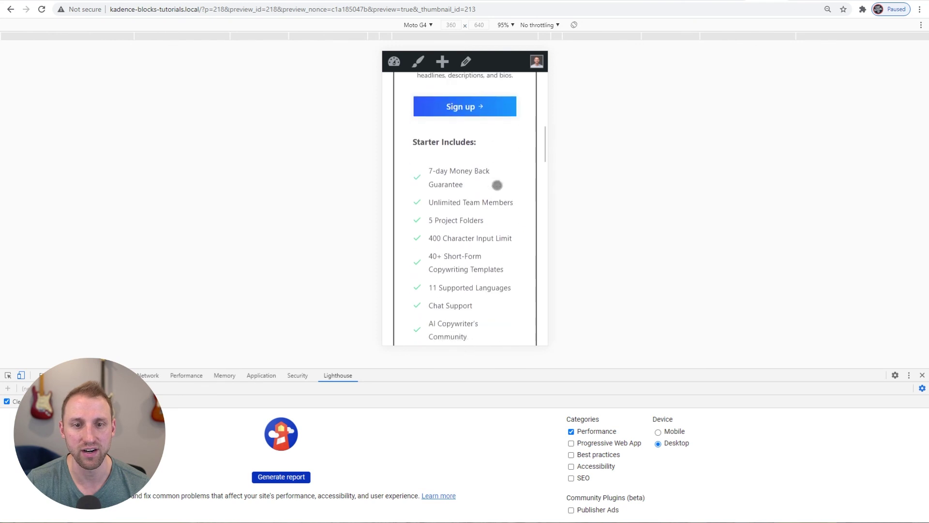
scroll(488, 166, "down", 1)
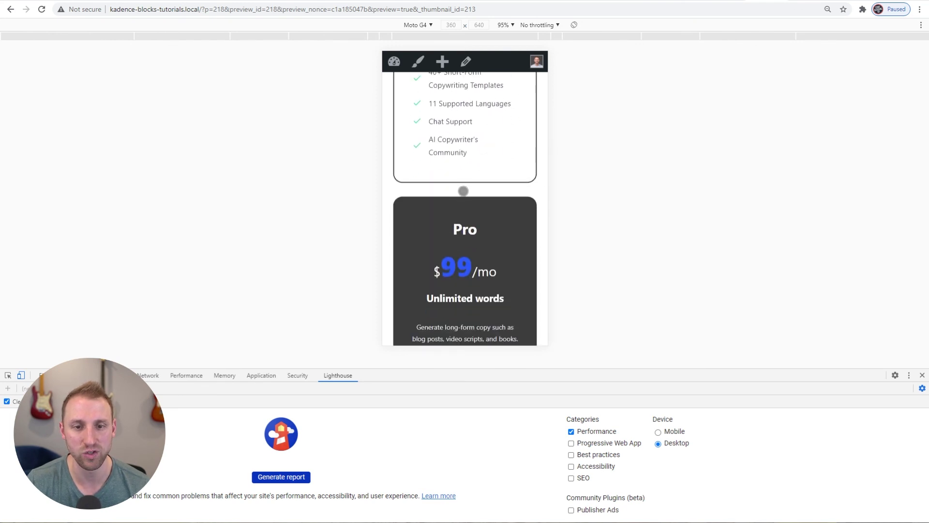
left_click_drag(474, 205, 475, 174)
scroll(475, 174, "down", 2)
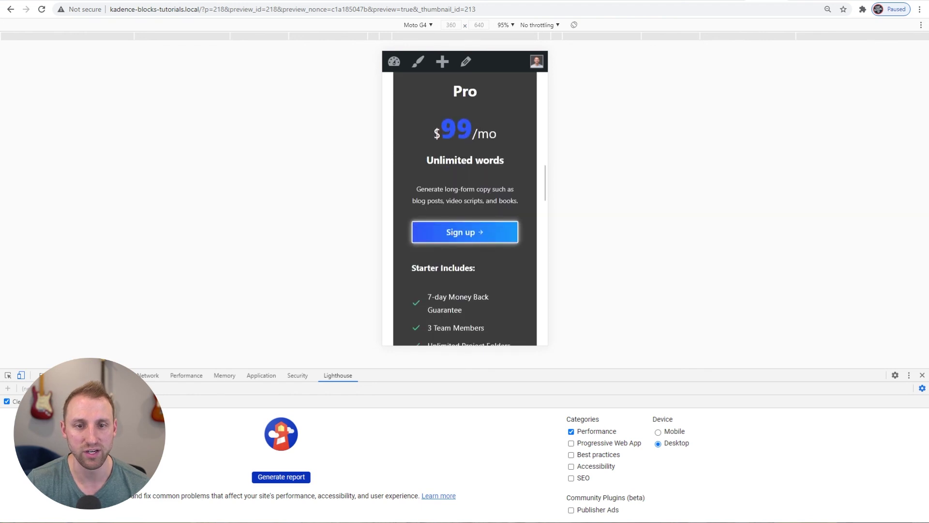
scroll(459, 174, "down", 4)
scroll(459, 186, "down", 2)
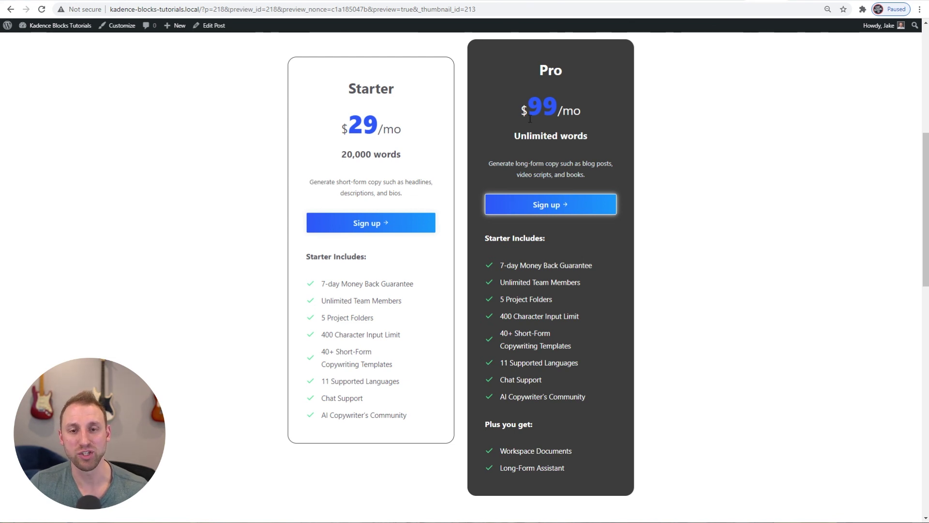
double_click(542, 106)
left_click(584, 92)
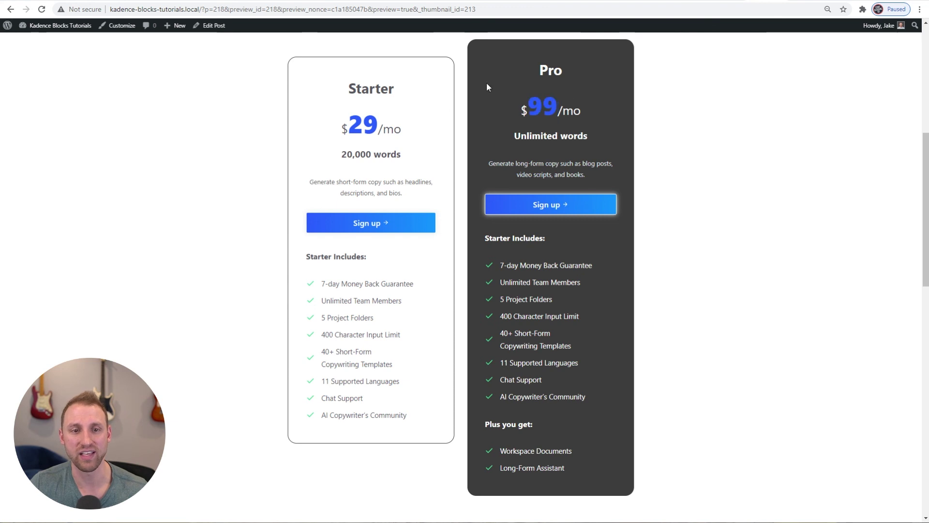